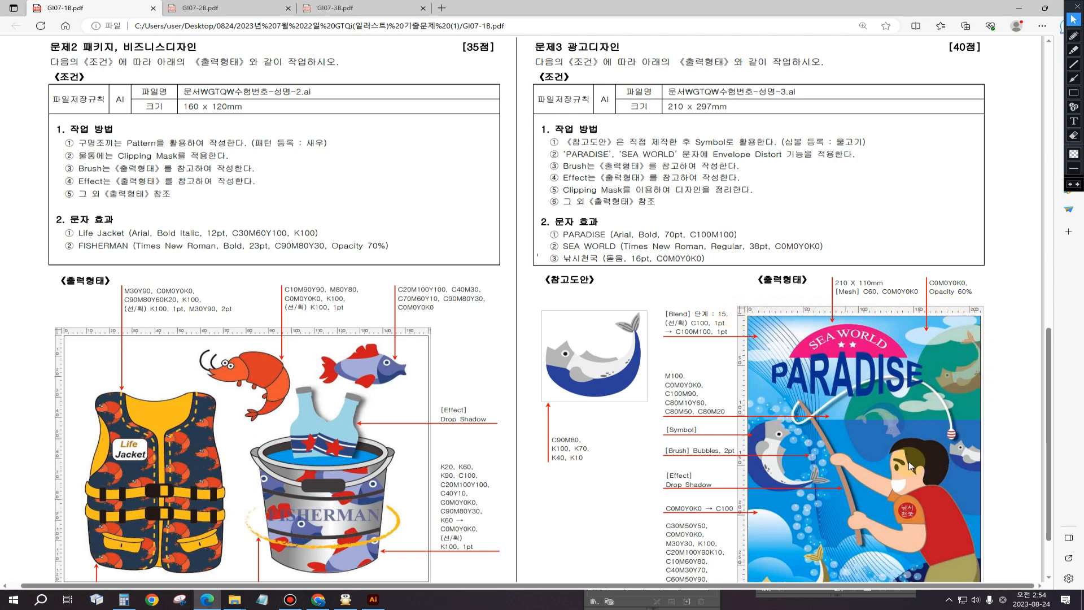
Review the problem 3 advertising design conditions in the exam PDF, highlighting the blend step count, and switch to Illustrator.
{"action": "scroll", "coordinate": [872, 438], "scroll_direction": "down", "scroll_amount": 3}
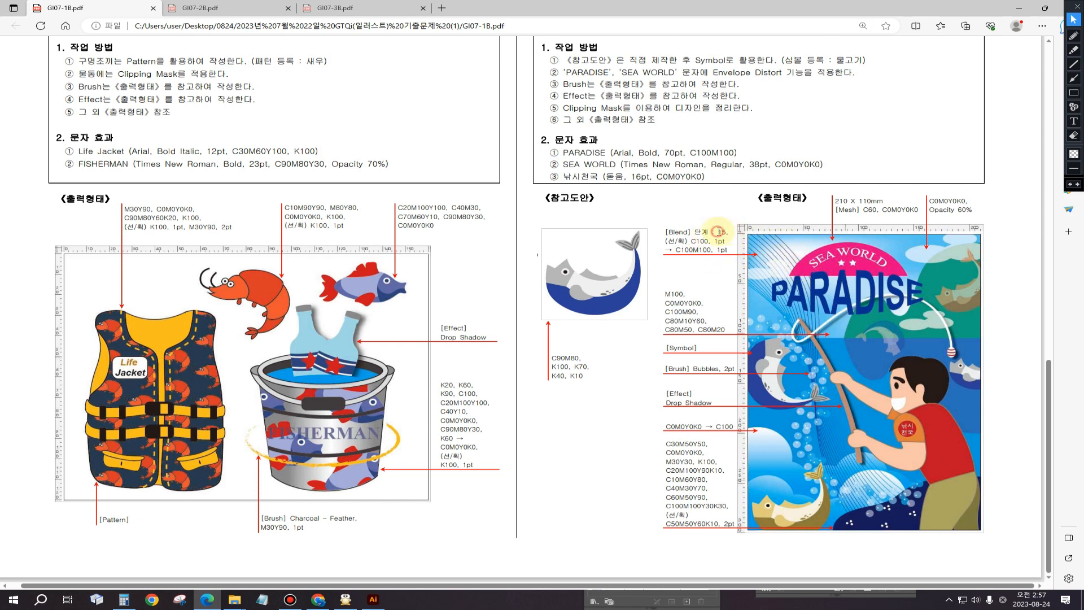
{"action": "left_click_drag", "start_coordinate": [716, 232], "coordinate": [733, 231]}
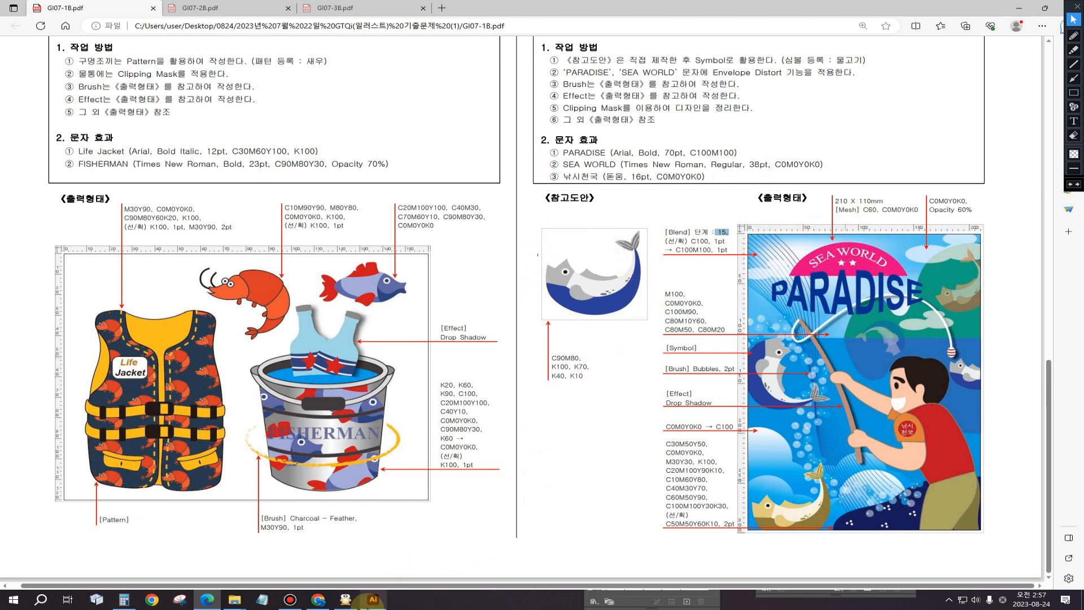
{"action": "left_click", "coordinate": [373, 600]}
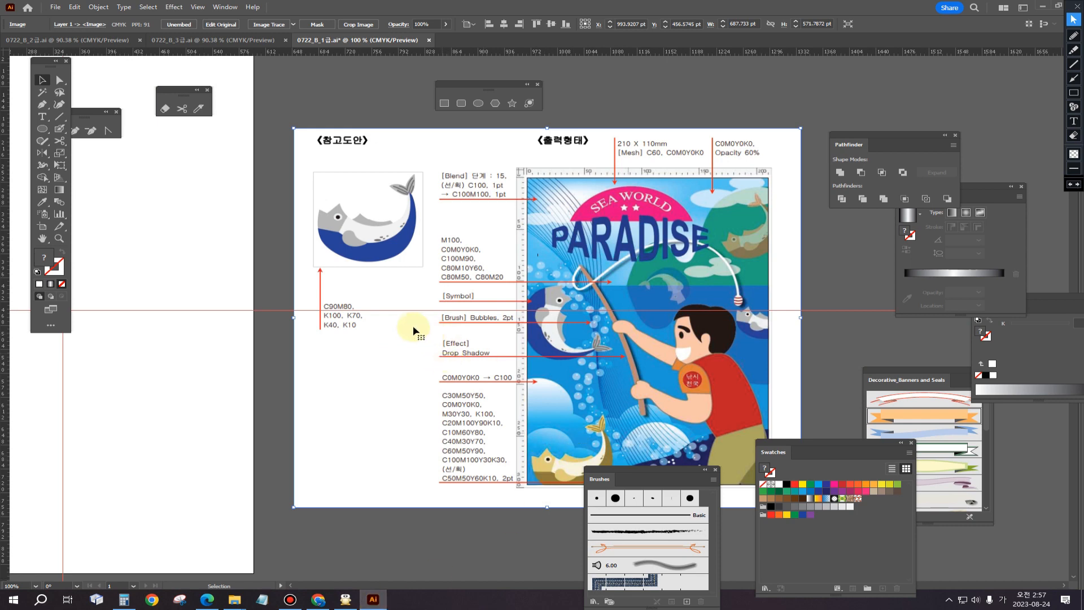
Draw a circle about 187 pt in diameter centred on the guide intersection, with a 1 pt black stroke and no fill.
{"action": "left_click_drag", "start_coordinate": [412, 326], "coordinate": [589, 387]}
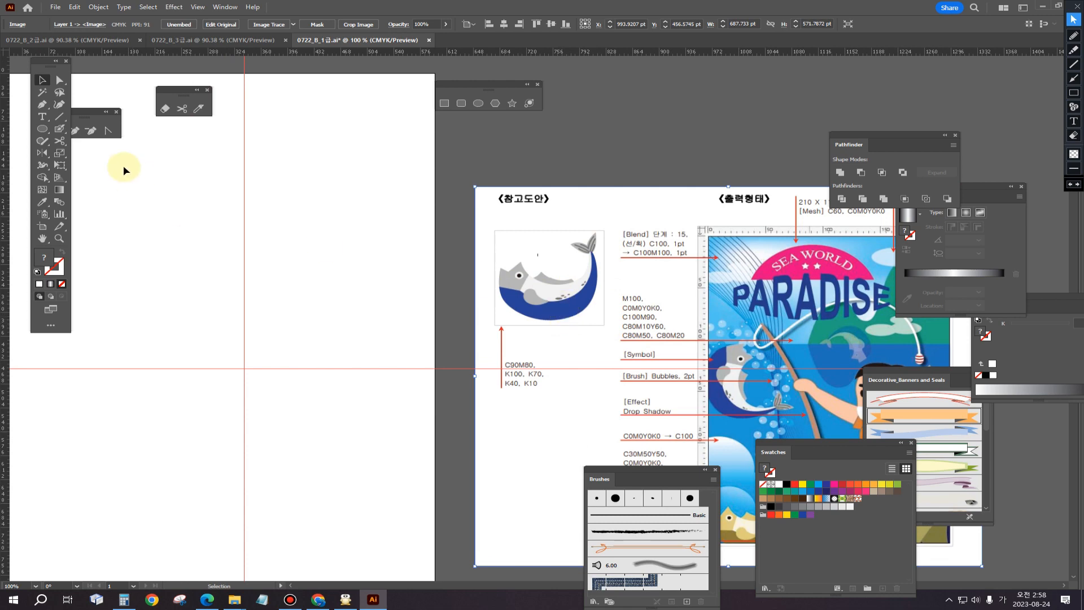
{"action": "left_click", "coordinate": [42, 129]}
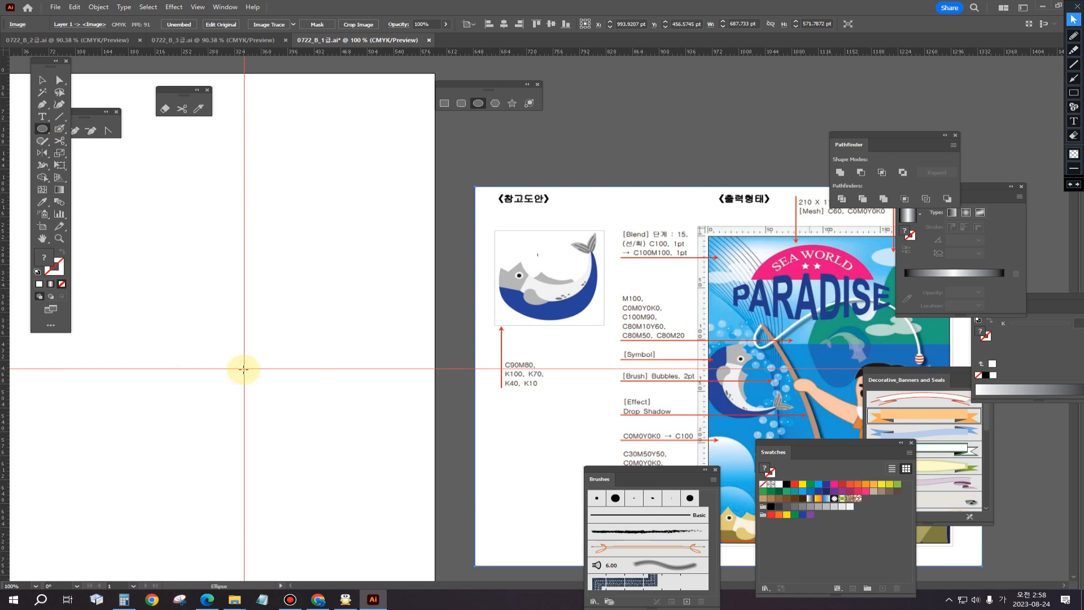
{"action": "left_click_drag", "start_coordinate": [243, 369], "coordinate": [306, 431]}
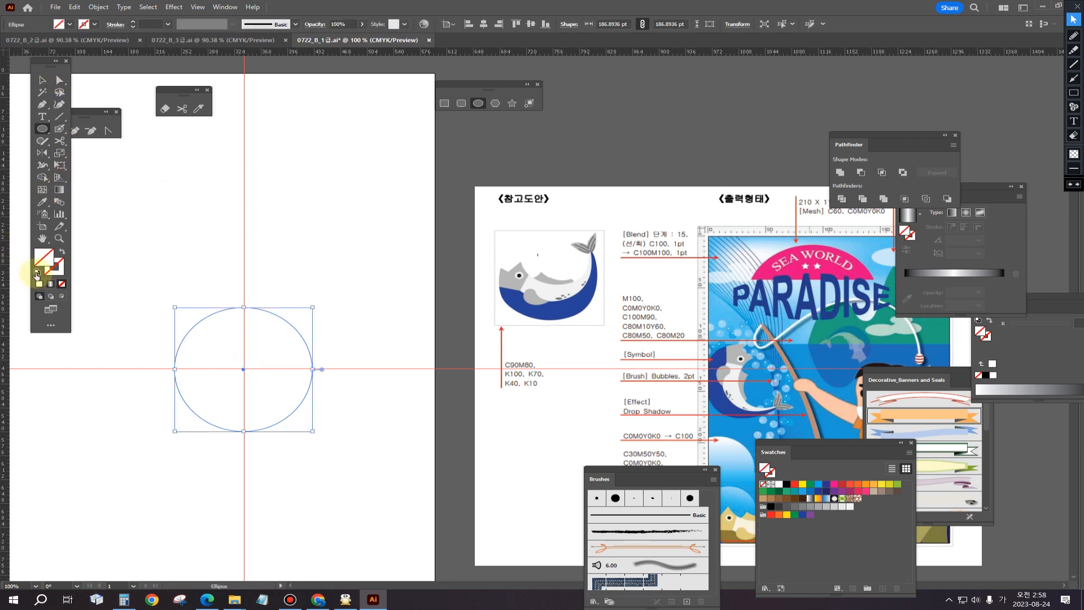
{"action": "left_click", "coordinate": [37, 273]}
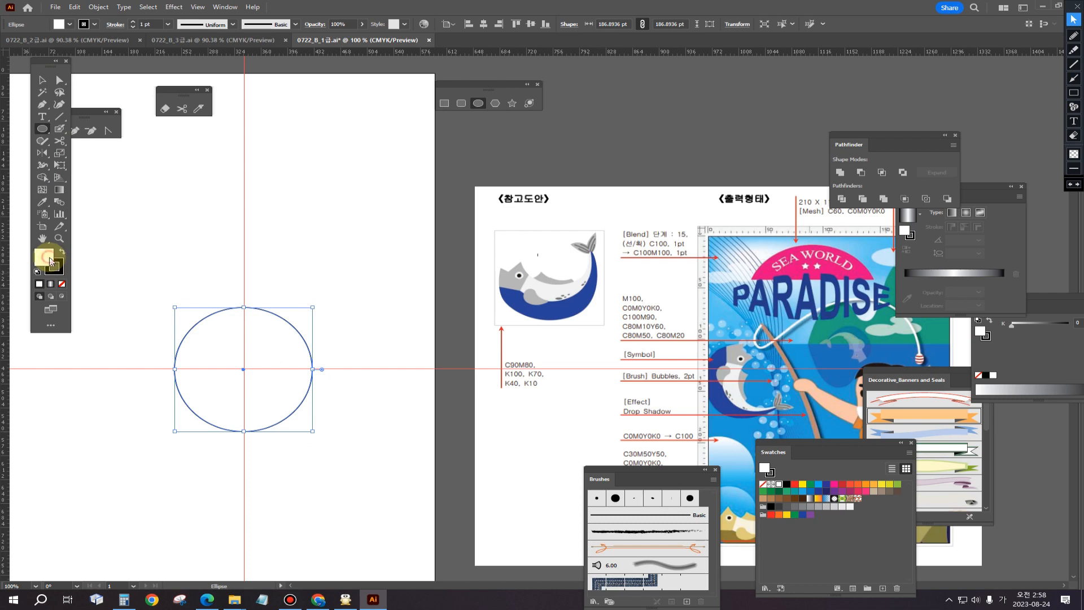
{"action": "left_click", "coordinate": [62, 284]}
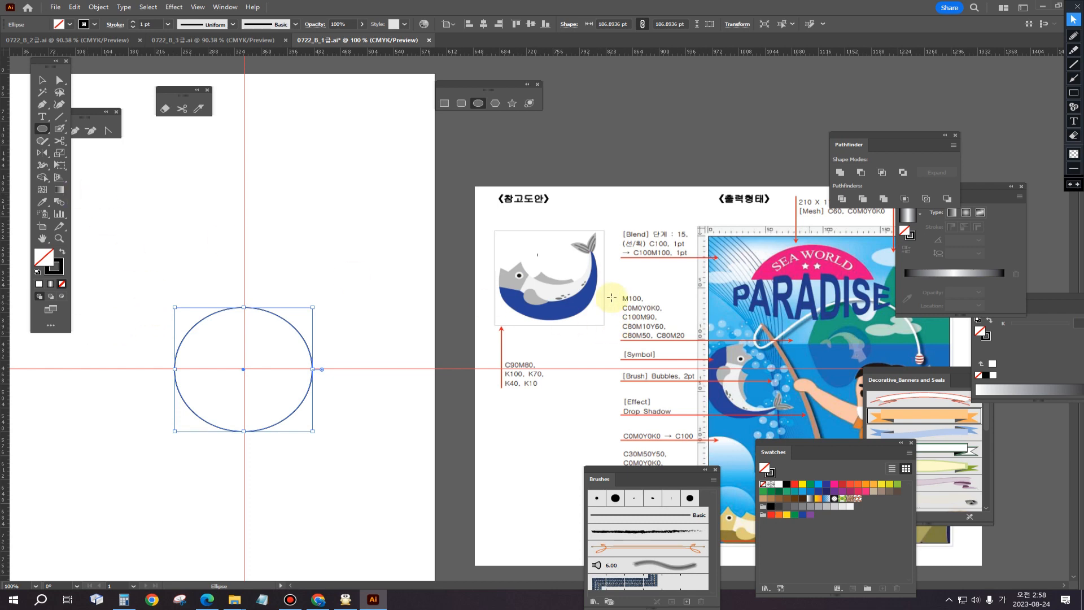
Try to cut the circle's path on its upper-left side with the Scissors tool.
{"action": "left_click", "coordinate": [59, 141]}
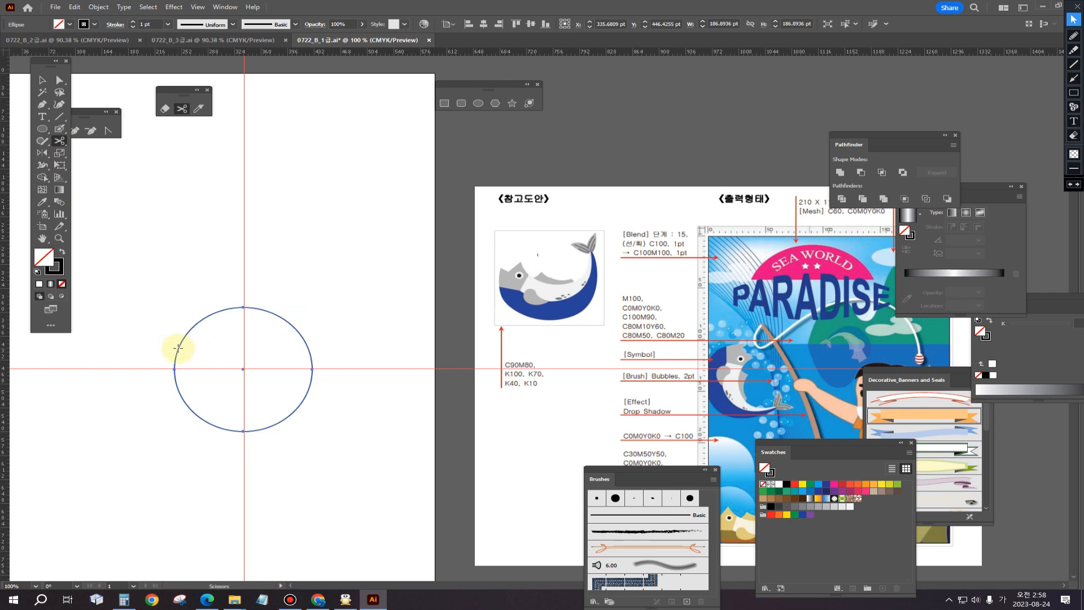
{"action": "left_click", "coordinate": [177, 350]}
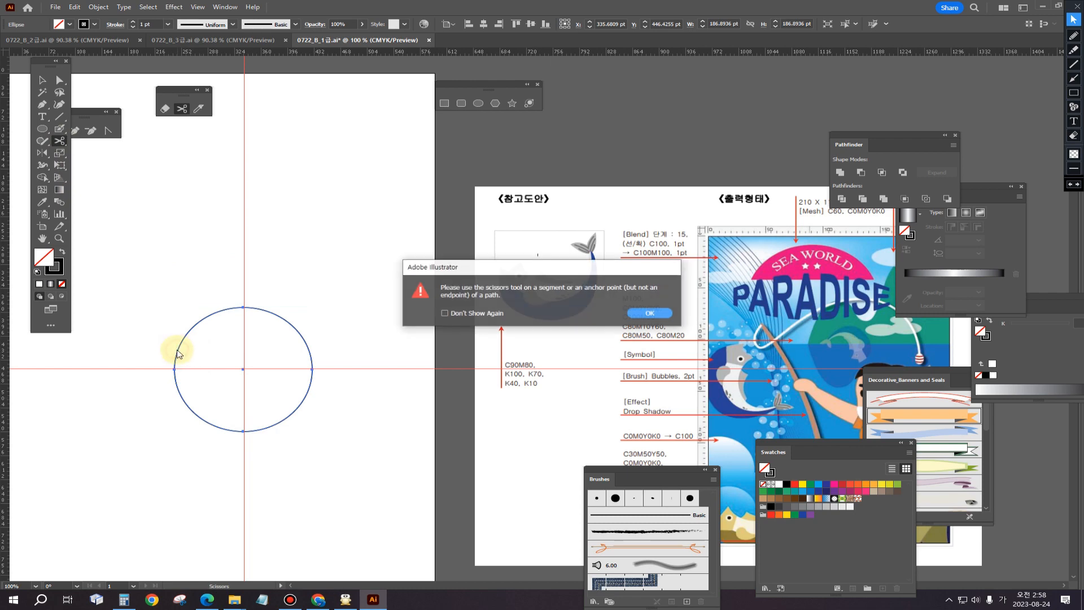
{"action": "left_click", "coordinate": [644, 311]}
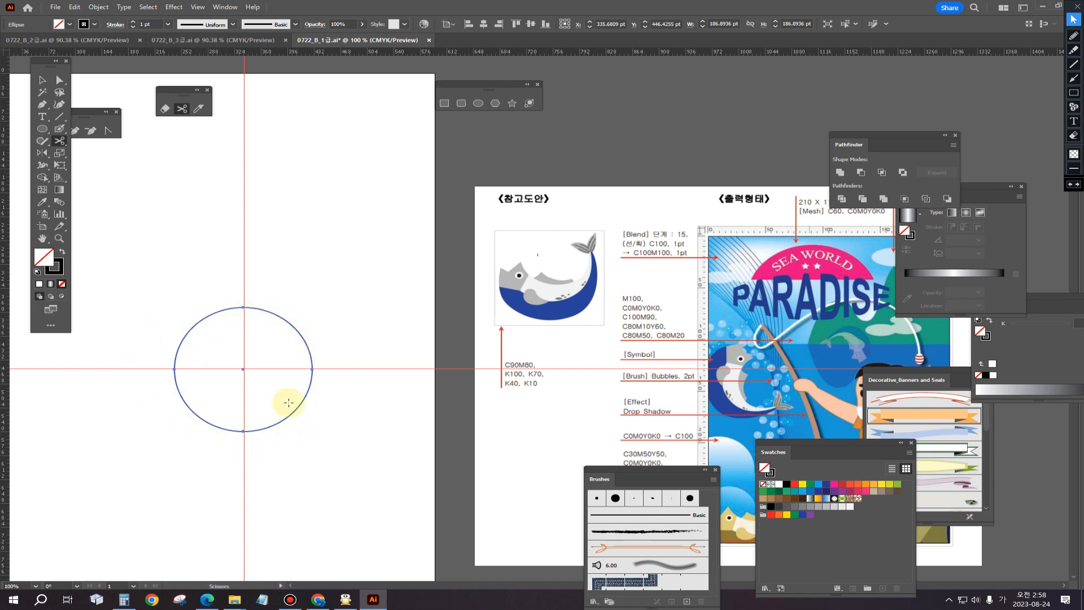
Turn on Smart Guides.
{"action": "key", "text": "v"}
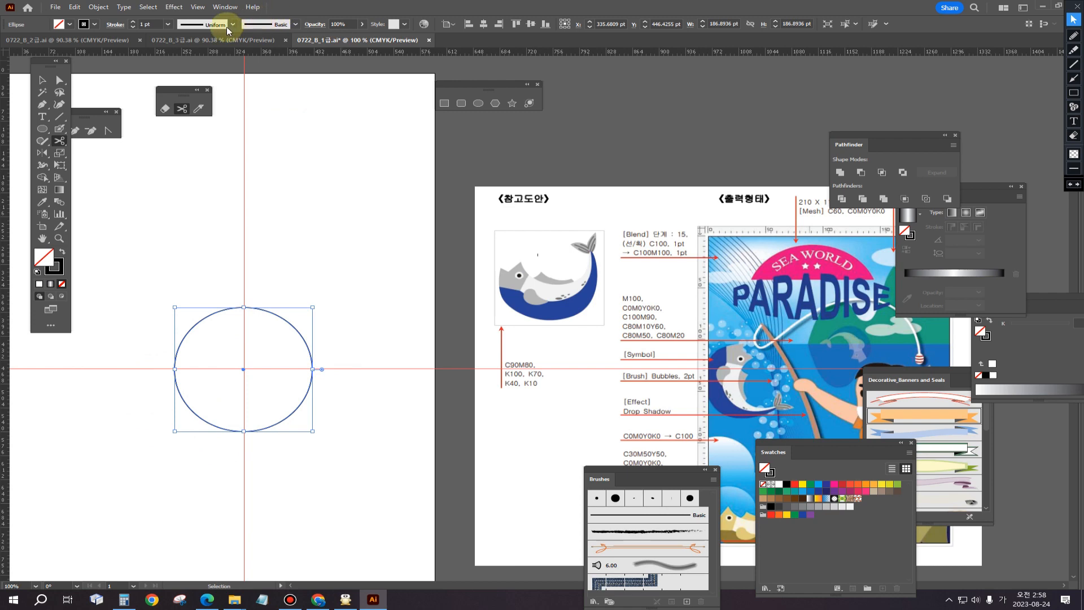
{"action": "left_click", "coordinate": [199, 7]}
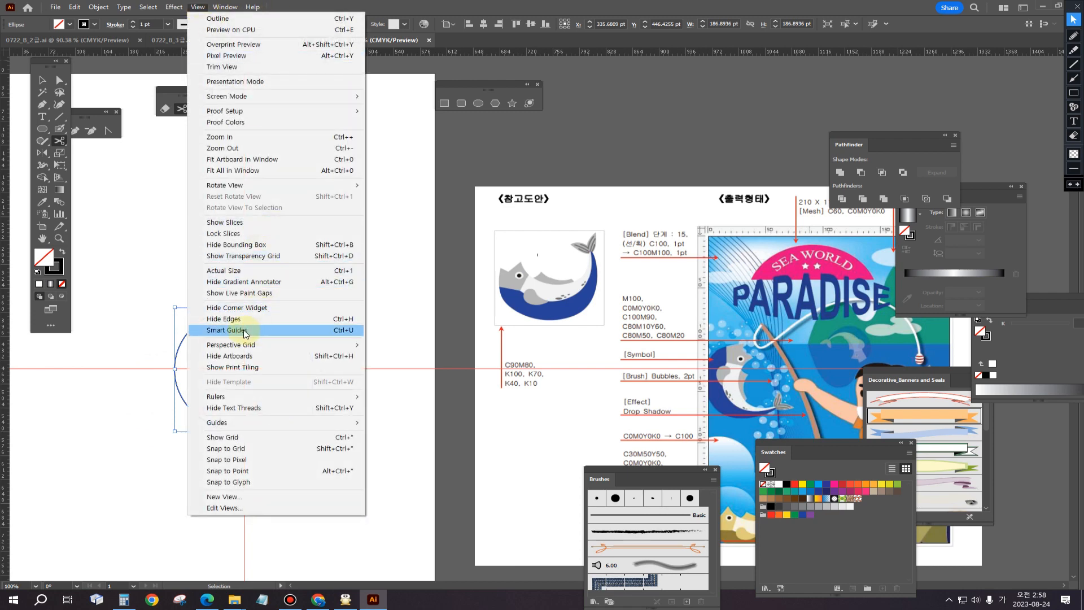
{"action": "left_click", "coordinate": [245, 330]}
Cut the circle with the Scissors tool at its upper-left side and at its upper-right side.
{"action": "key", "text": "c"}
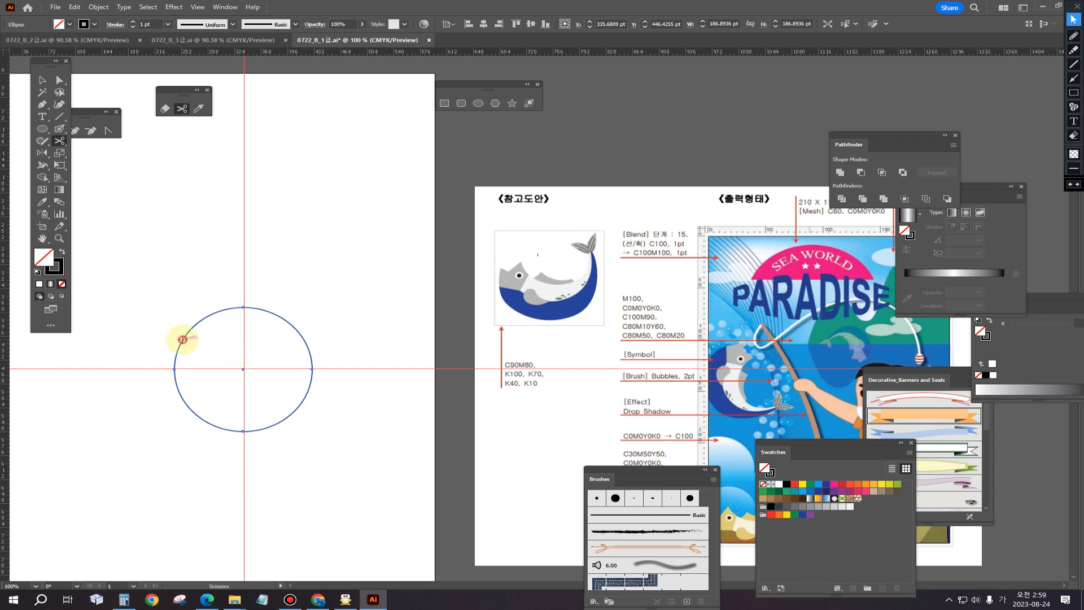
{"action": "left_click", "coordinate": [183, 340]}
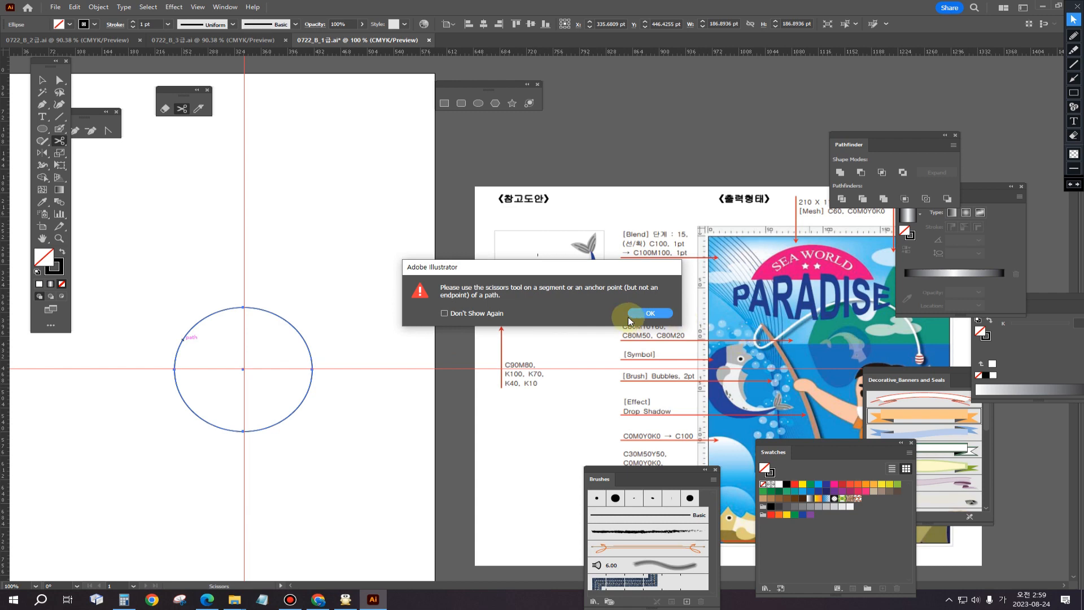
{"action": "left_click", "coordinate": [651, 312]}
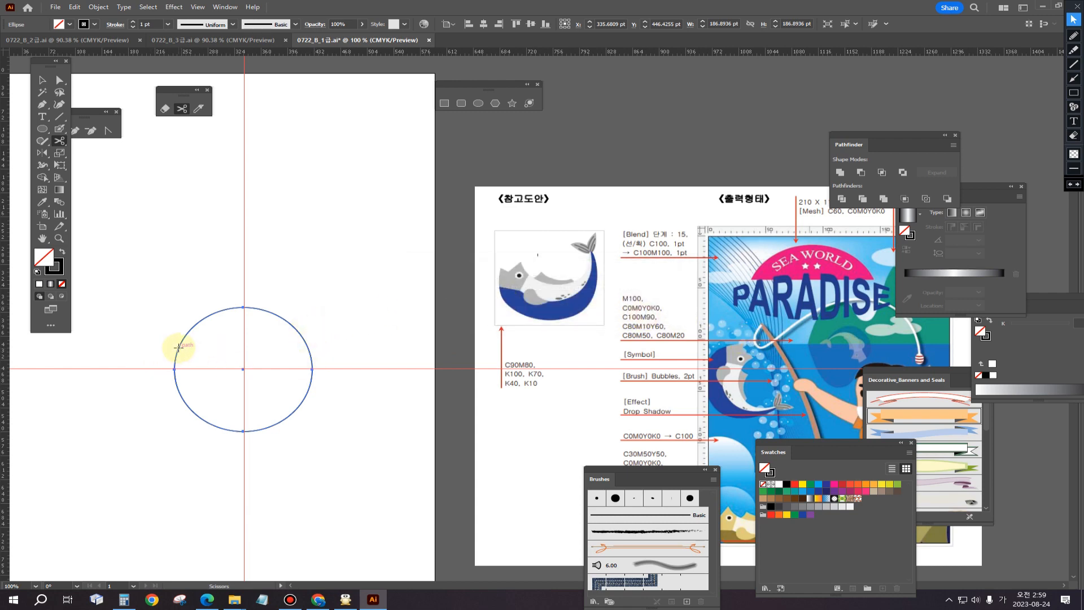
{"action": "left_click", "coordinate": [179, 347]}
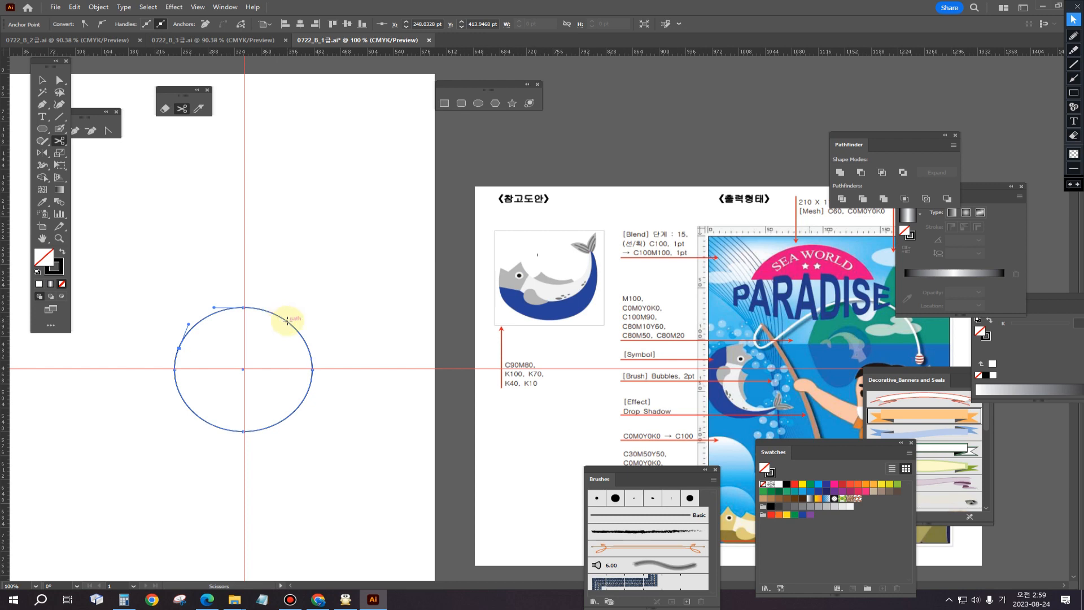
{"action": "left_click", "coordinate": [284, 319]}
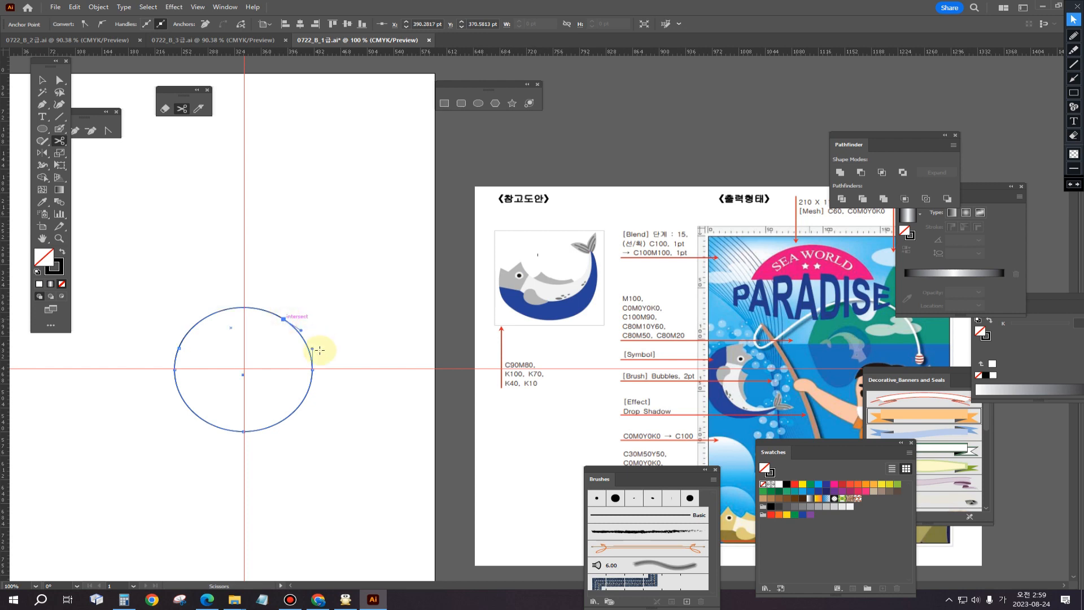
Delete the circle's upper arc between the two cuts.
{"action": "left_click", "coordinate": [43, 82]}
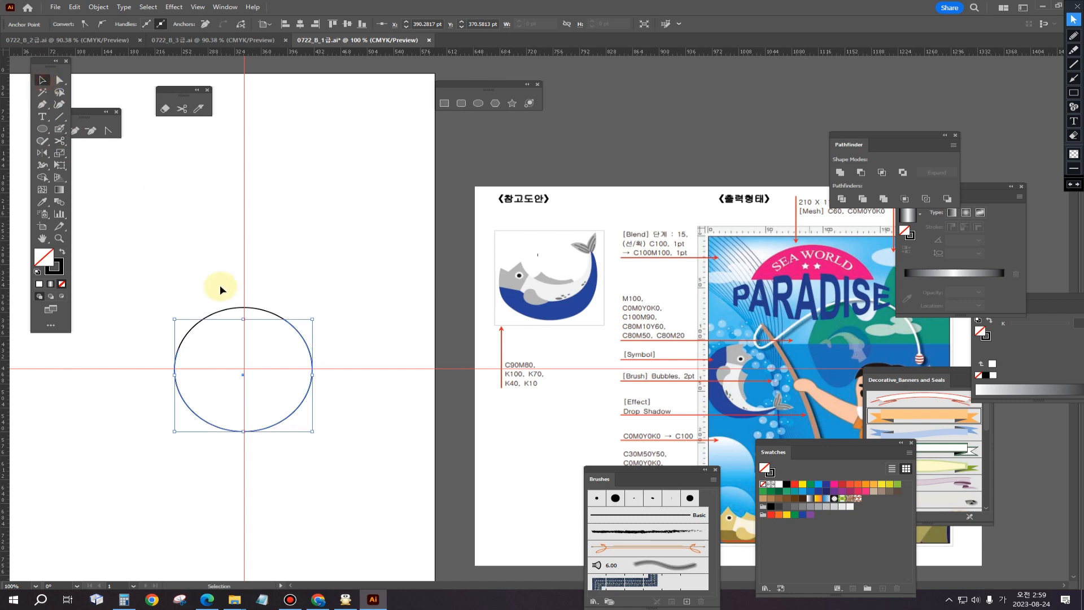
{"action": "left_click", "coordinate": [251, 322]}
{"action": "key", "text": "Delete"}
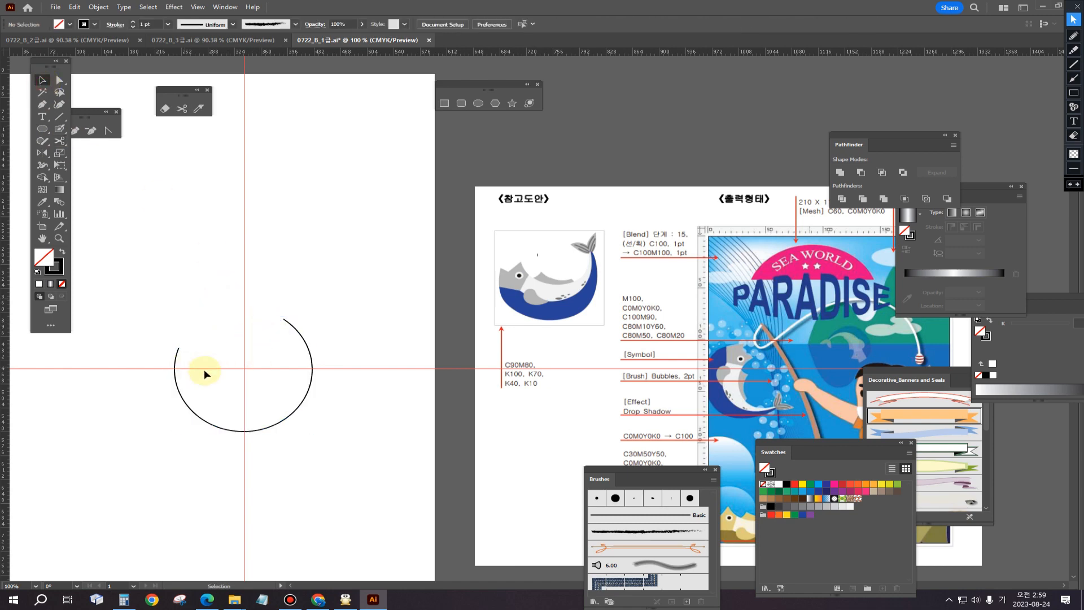
Thicken the arc with the Width tool to about 63 pt, broad at the bottom and left end, tapering to the upper-right end.
{"action": "left_click_drag", "start_coordinate": [188, 322], "coordinate": [347, 438]}
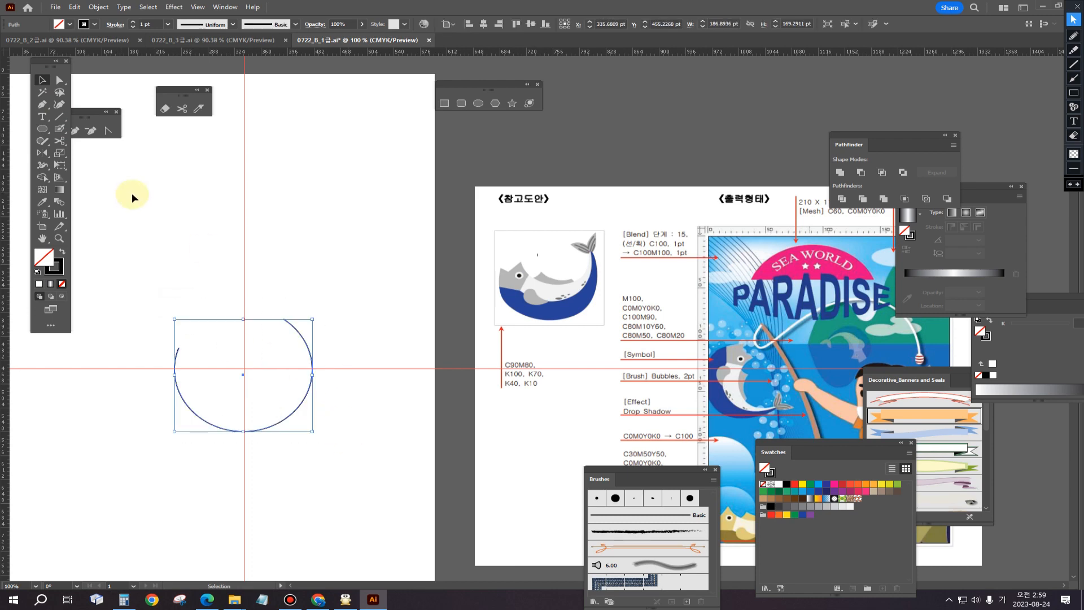
{"action": "left_click", "coordinate": [43, 166]}
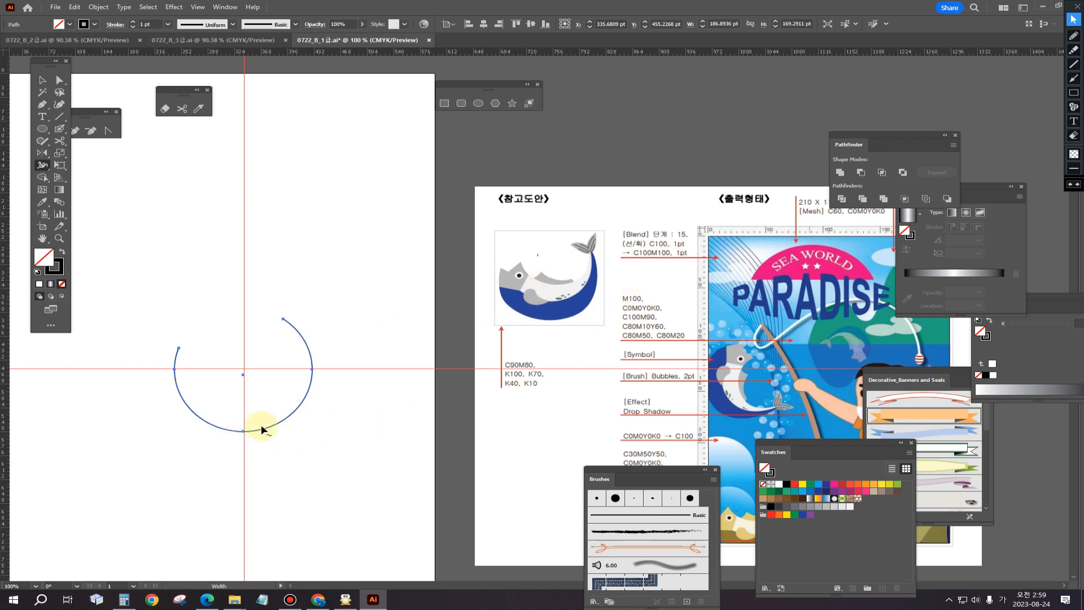
{"action": "mouse_move", "coordinate": [258, 431]}
{"action": "left_mouse_down"}
{"action": "mouse_move", "coordinate": [262, 459]}
{"action": "mouse_move", "coordinate": [265, 450]}
{"action": "left_mouse_up"}
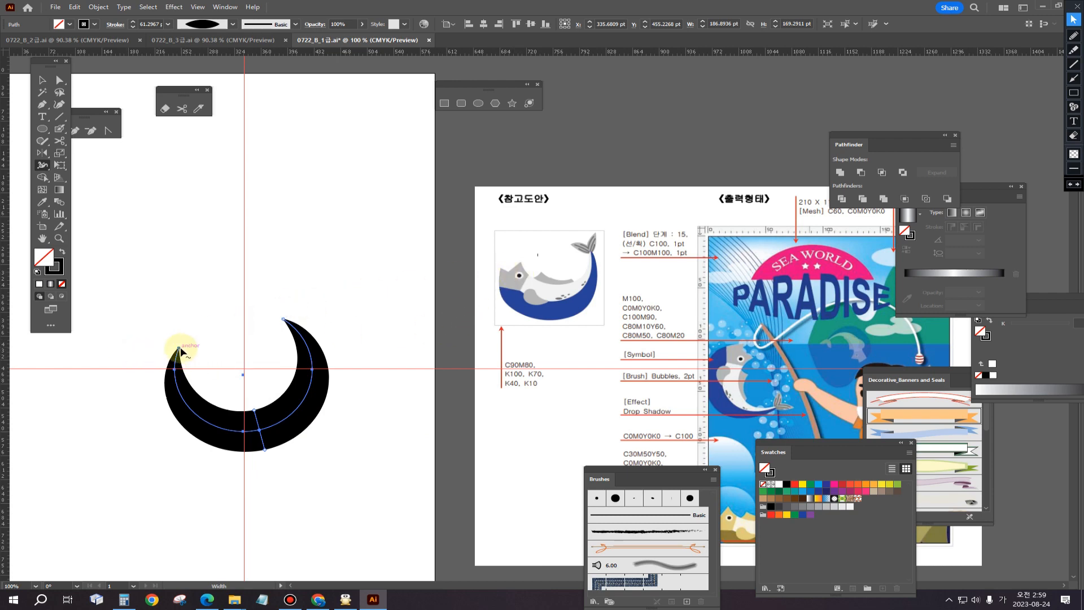
{"action": "left_click_drag", "start_coordinate": [181, 352], "coordinate": [208, 343]}
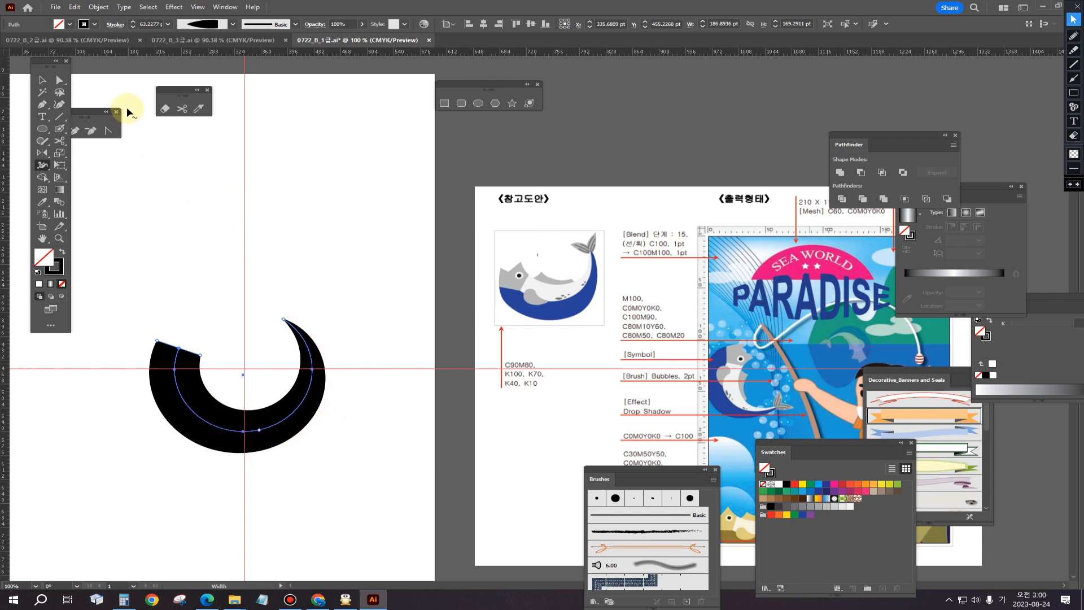
Rotate the thickened arc slightly counterclockwise and convert it to a shape with Outline Stroke.
{"action": "left_click", "coordinate": [43, 81]}
{"action": "left_click", "coordinate": [171, 364]}
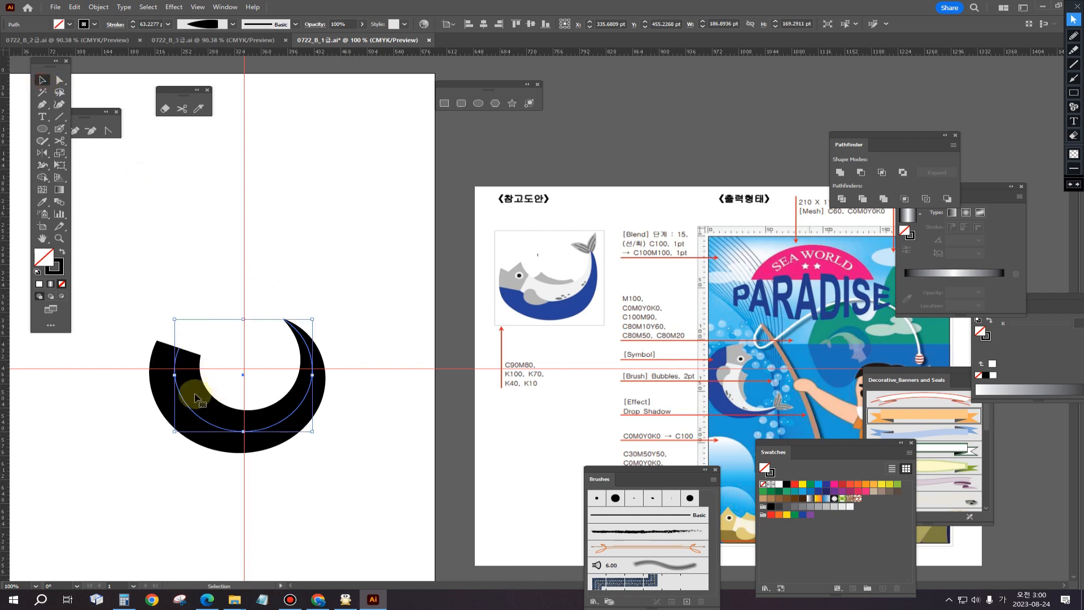
{"action": "mouse_move", "coordinate": [316, 434]}
{"action": "left_mouse_down"}
{"action": "mouse_move", "coordinate": [315, 418]}
{"action": "mouse_move", "coordinate": [314, 431]}
{"action": "left_mouse_up"}
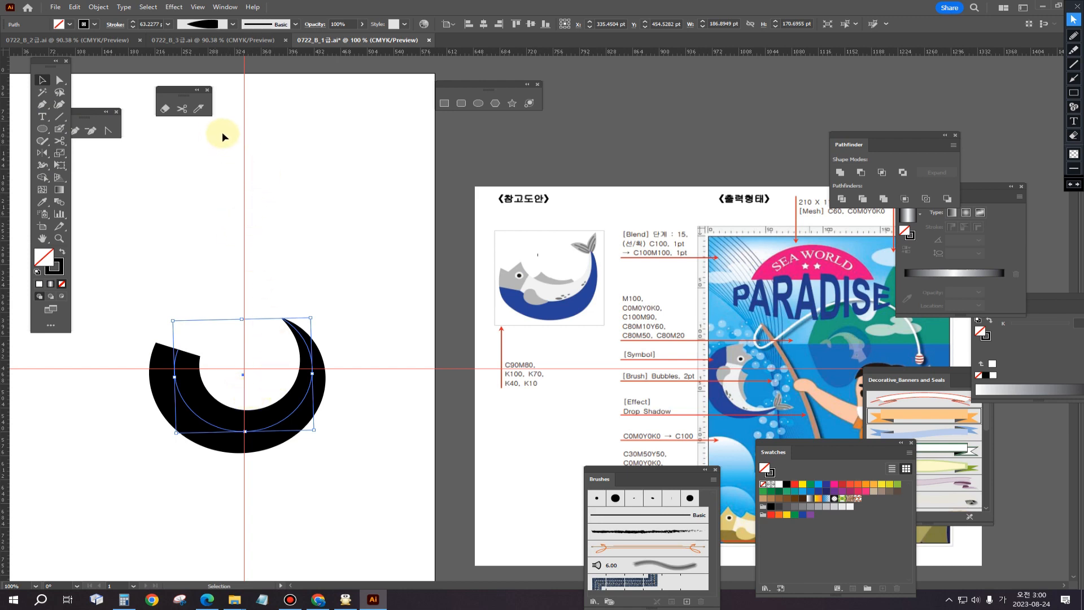
{"action": "left_click", "coordinate": [99, 7]}
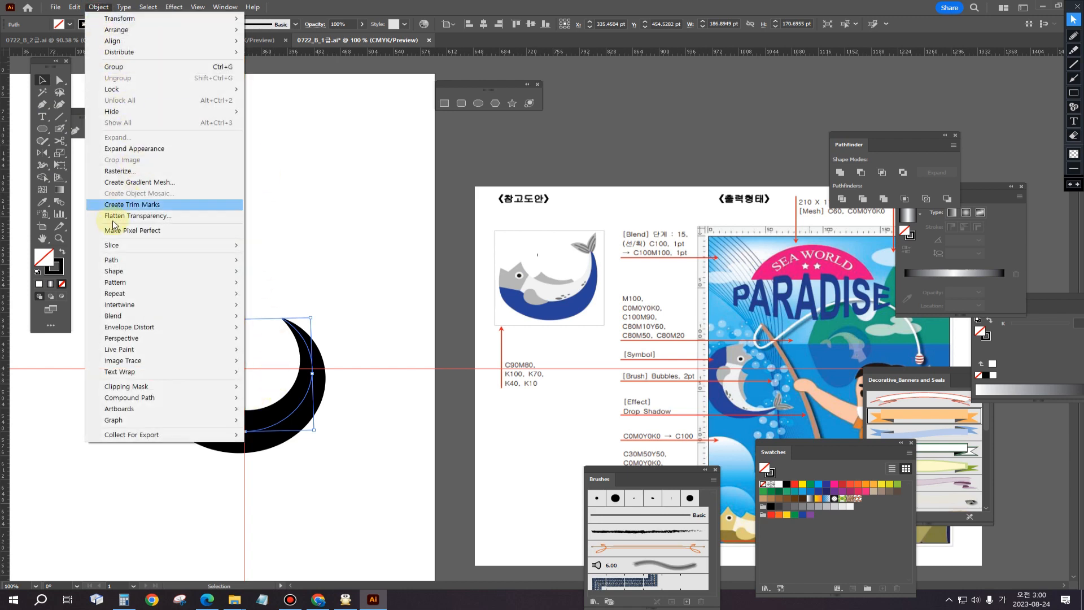
{"action": "mouse_move", "coordinate": [110, 261]}
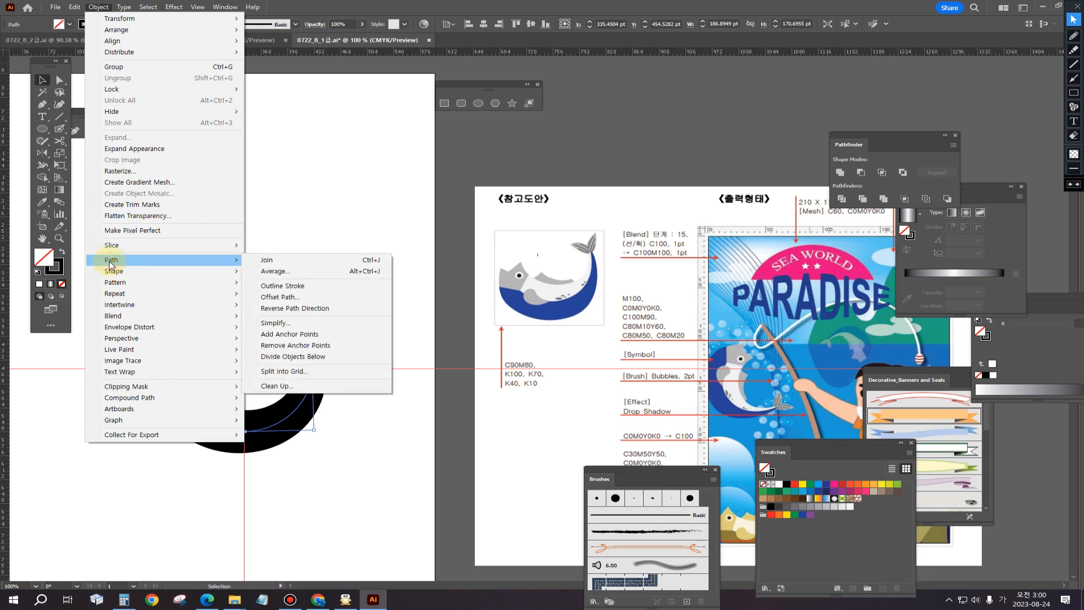
{"action": "left_click", "coordinate": [309, 287]}
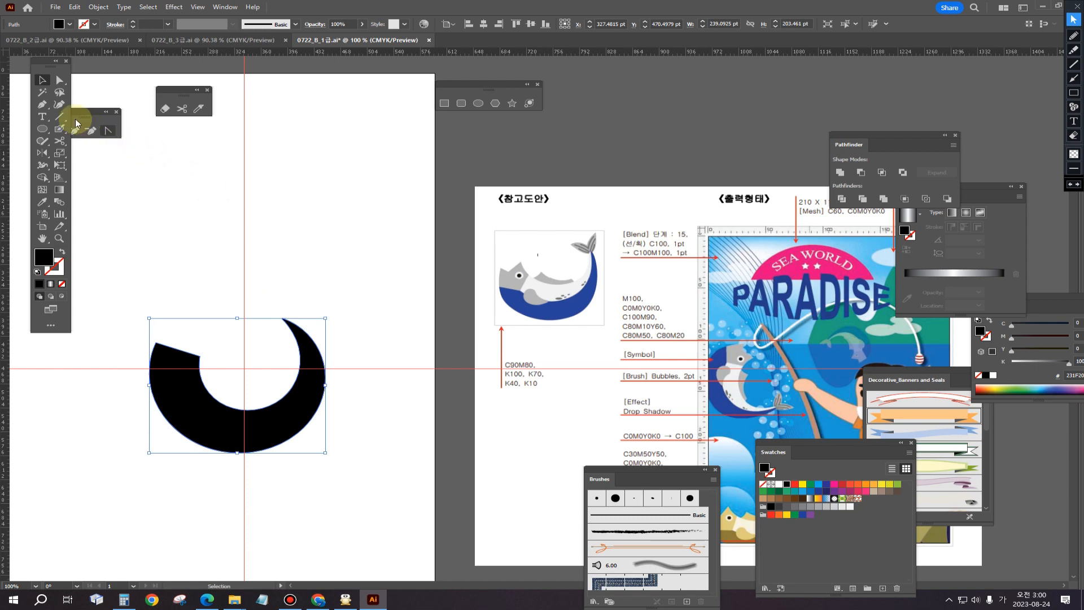
Swap the crescent shape's fill and stroke so that it has a black outline and no fill.
{"action": "left_click", "coordinate": [43, 105]}
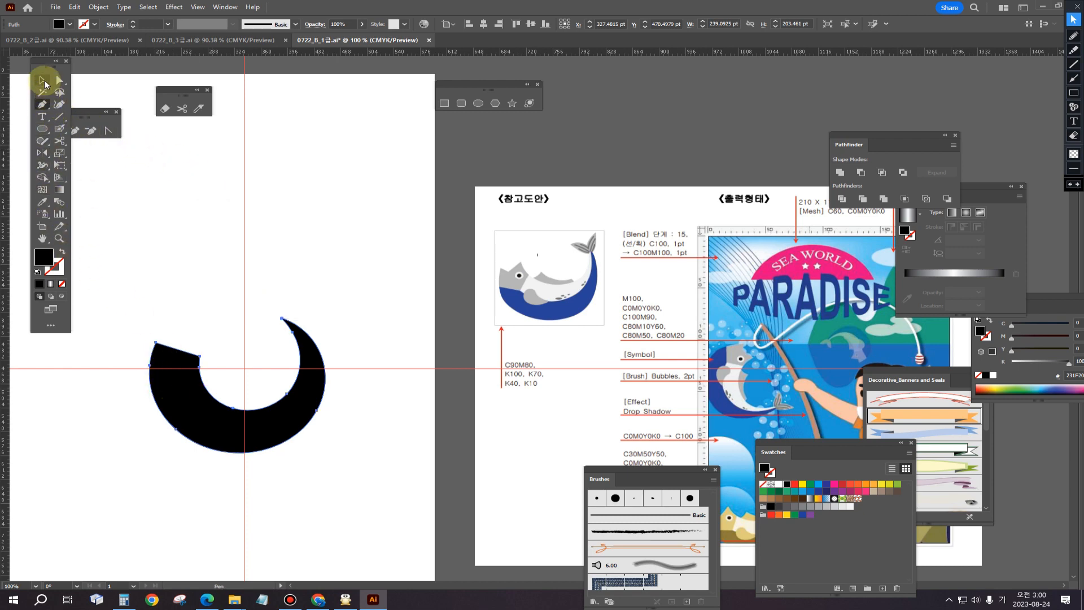
{"action": "left_click", "coordinate": [42, 80]}
{"action": "left_click", "coordinate": [62, 253]}
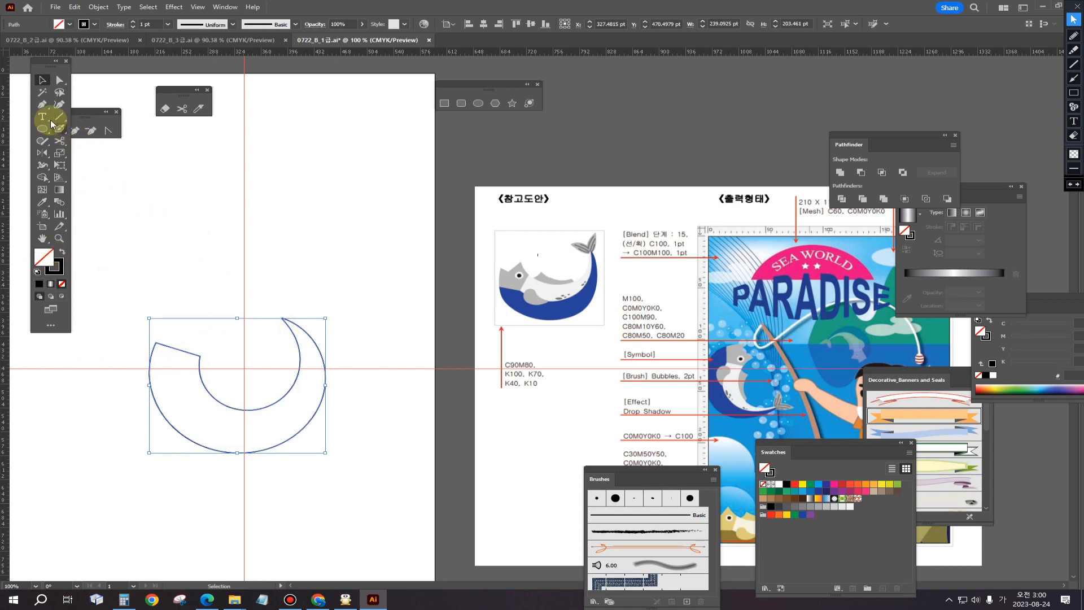
Draw an open V-shaped Pen path across the crescent's broad left end, running through its inner corner to just beyond the outer edge.
{"action": "left_click", "coordinate": [43, 103]}
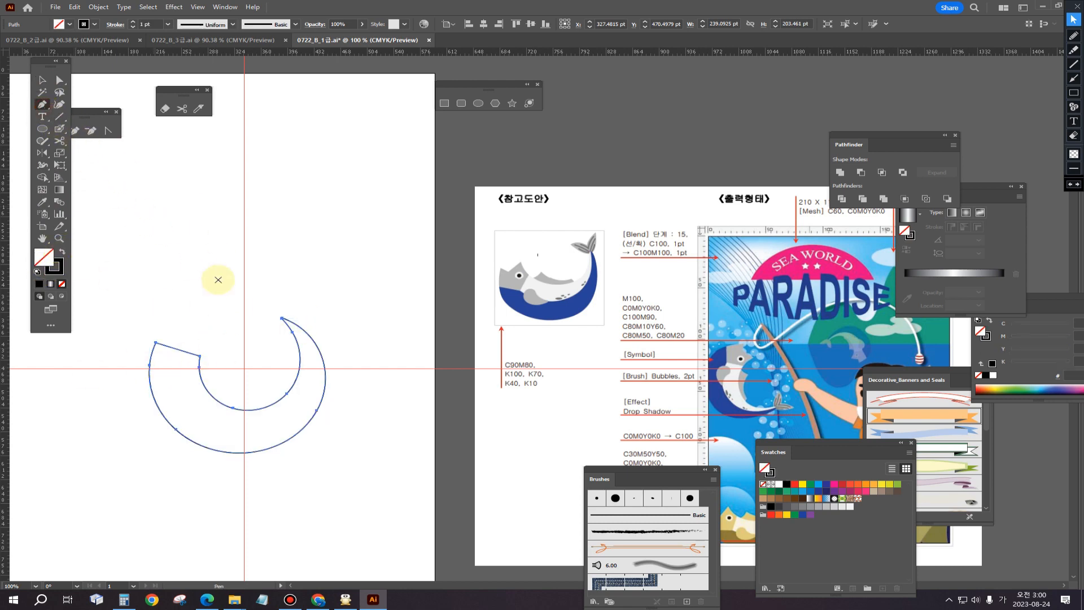
{"action": "left_click", "coordinate": [198, 357]}
{"action": "left_click", "coordinate": [223, 343]}
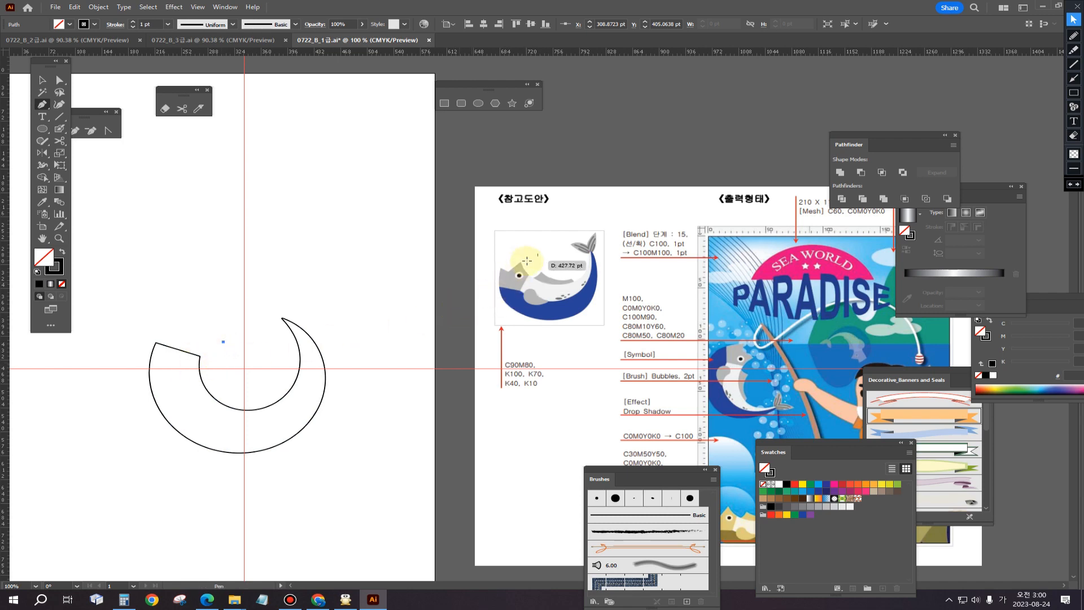
{"action": "left_click", "coordinate": [171, 374]}
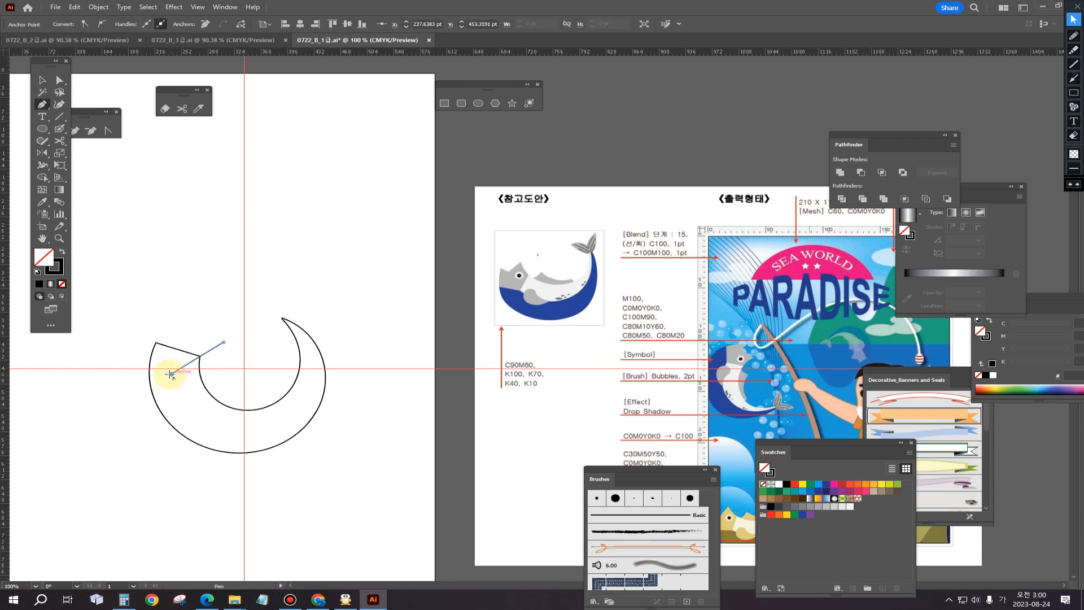
{"action": "left_click", "coordinate": [144, 364]}
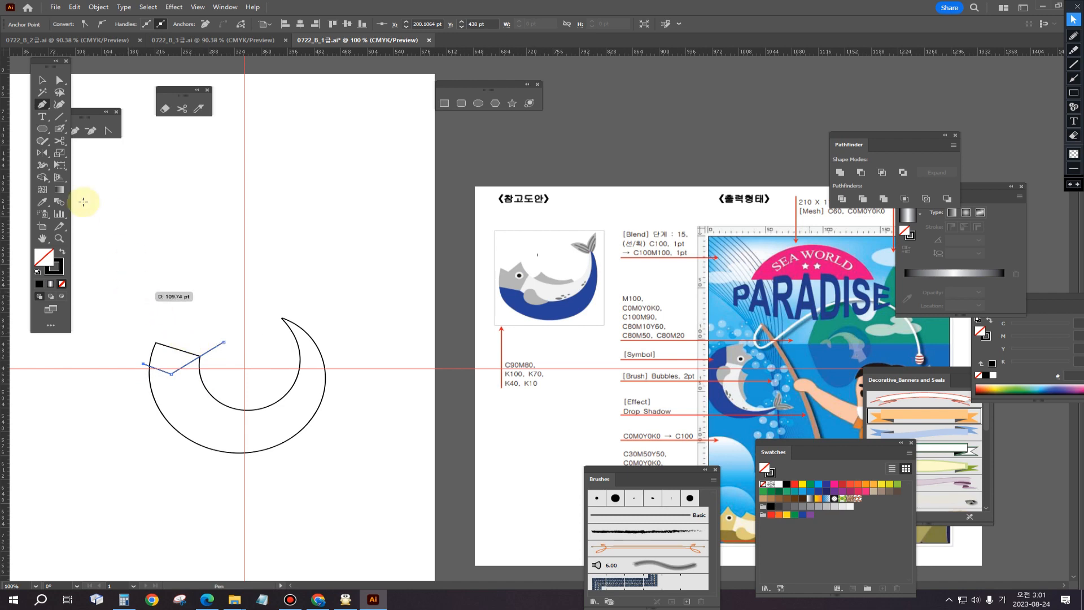
Shift the V path's lower corner slightly left and its outer end slightly up and left, beyond the crescent's edge.
{"action": "left_click", "coordinate": [59, 80]}
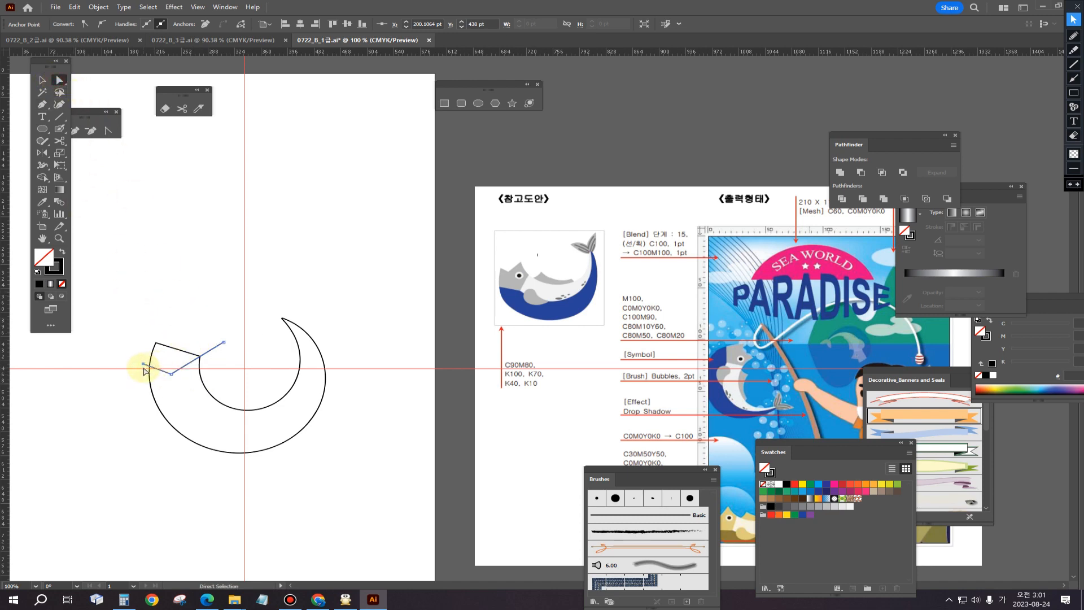
{"action": "left_click_drag", "start_coordinate": [144, 368], "coordinate": [164, 376]}
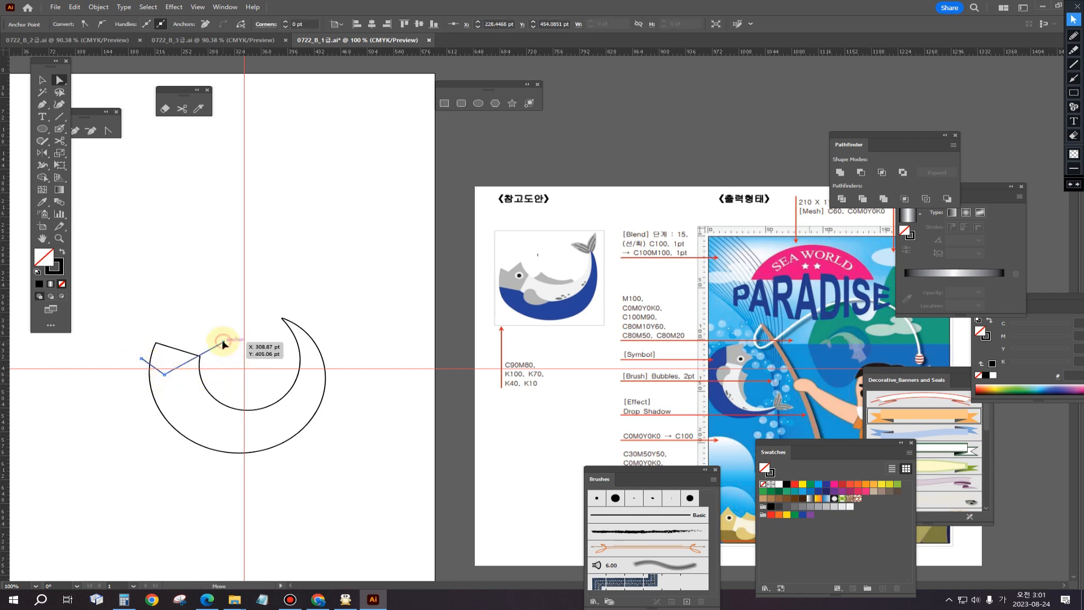
{"action": "left_click", "coordinate": [222, 340]}
Divide the crescent along the V path with Pathfinder and ungroup the resulting pieces.
{"action": "left_click", "coordinate": [41, 80]}
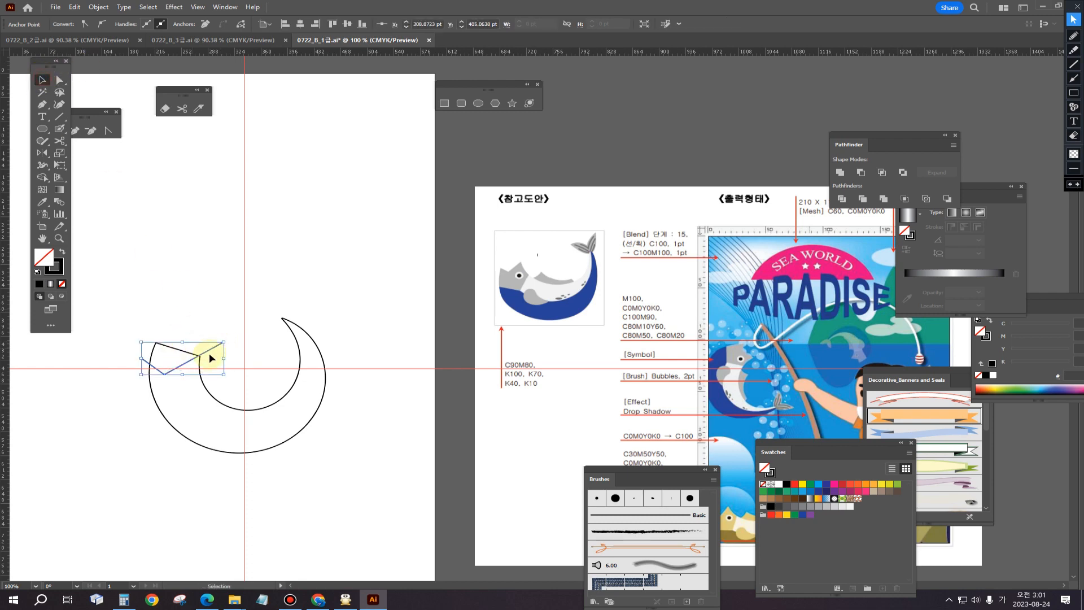
{"action": "left_click_drag", "start_coordinate": [138, 315], "coordinate": [188, 378]}
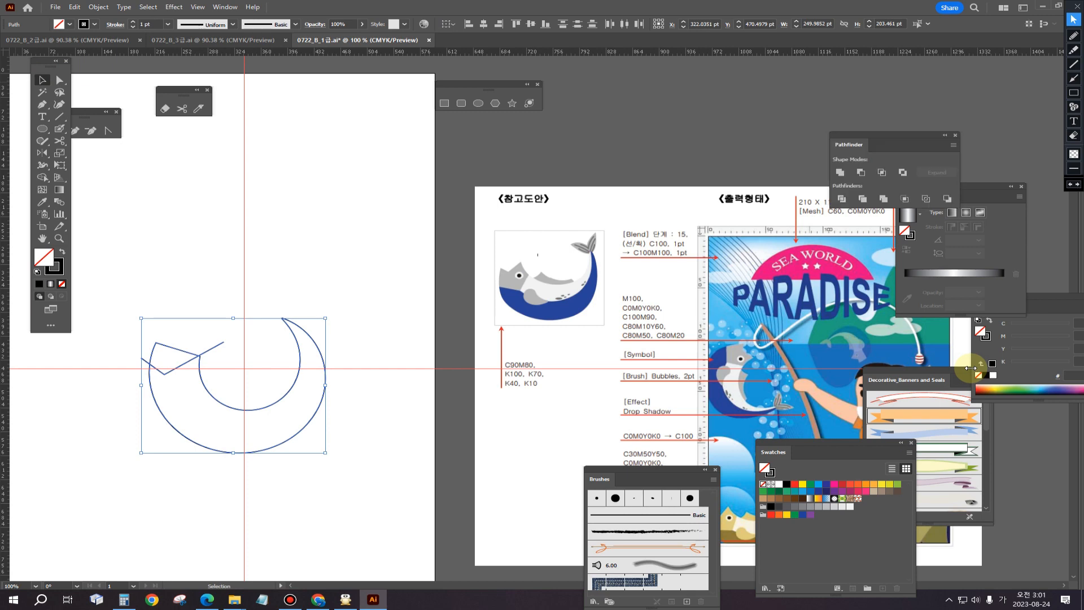
{"action": "left_click", "coordinate": [842, 199]}
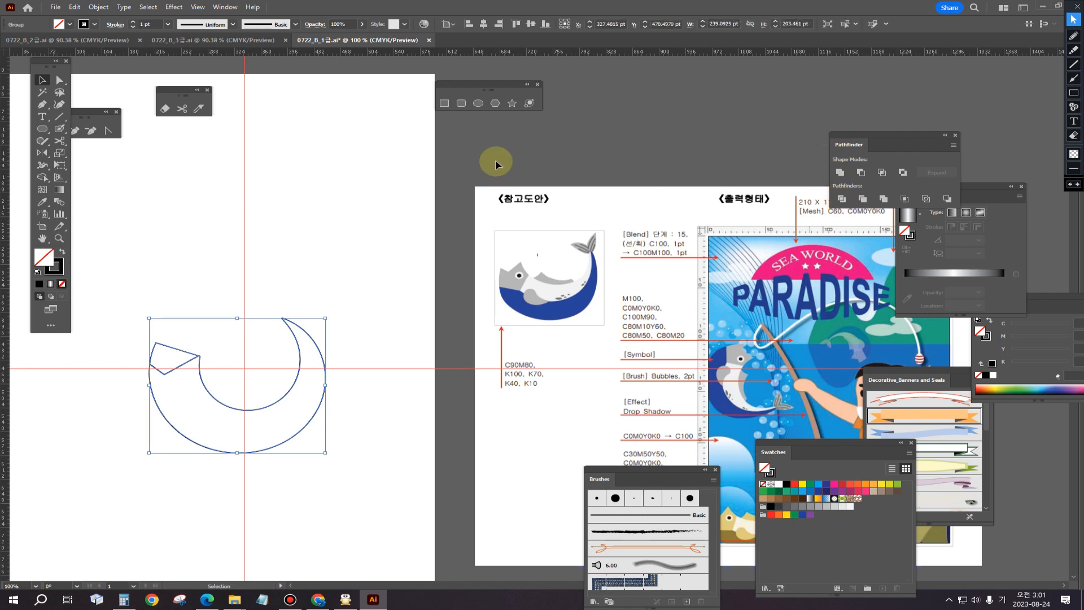
{"action": "left_click", "coordinate": [99, 7]}
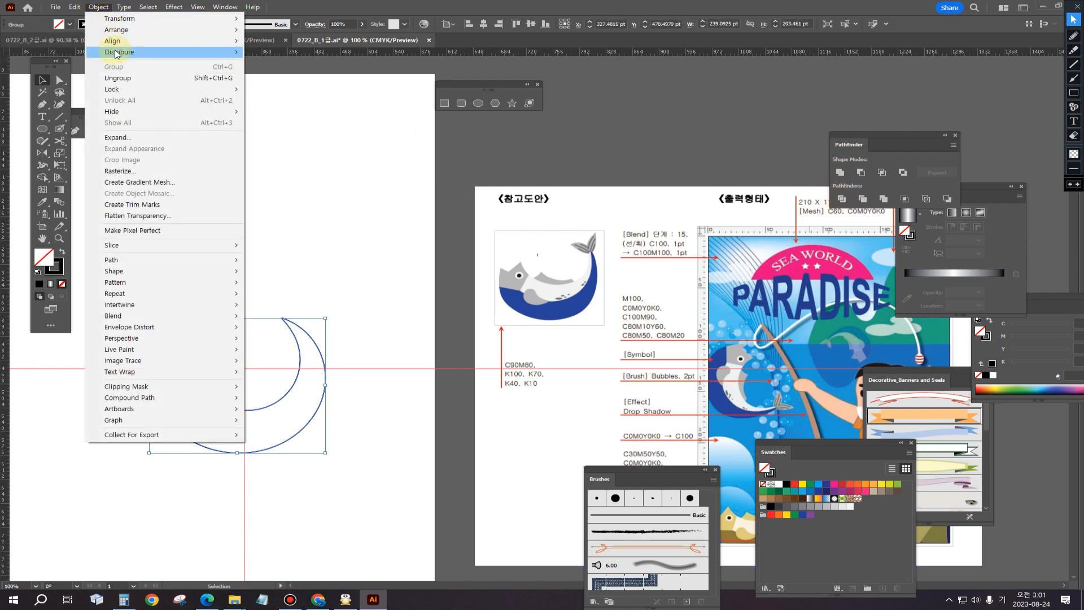
{"action": "left_click", "coordinate": [115, 77]}
Delete the cut-off piece above the V line so that the crescent's left end forms an open mouth.
{"action": "left_click", "coordinate": [228, 207]}
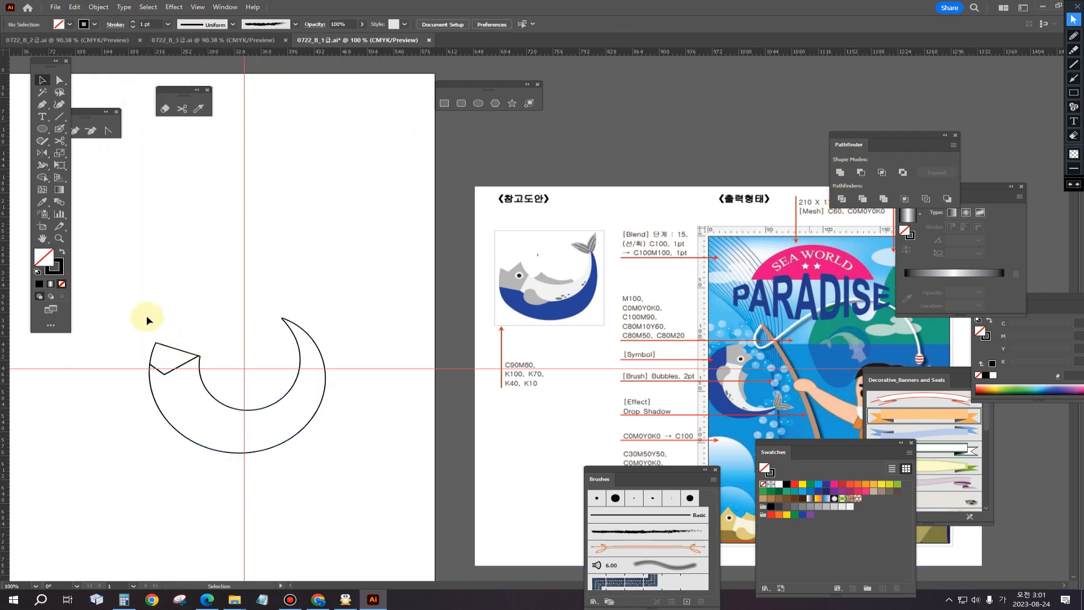
{"action": "left_click", "coordinate": [176, 356]}
{"action": "key", "text": "Delete"}
Move the upper inner corner of the mouth slightly up and left and smooth the adjoining inner curve of the body.
{"action": "left_click", "coordinate": [60, 80]}
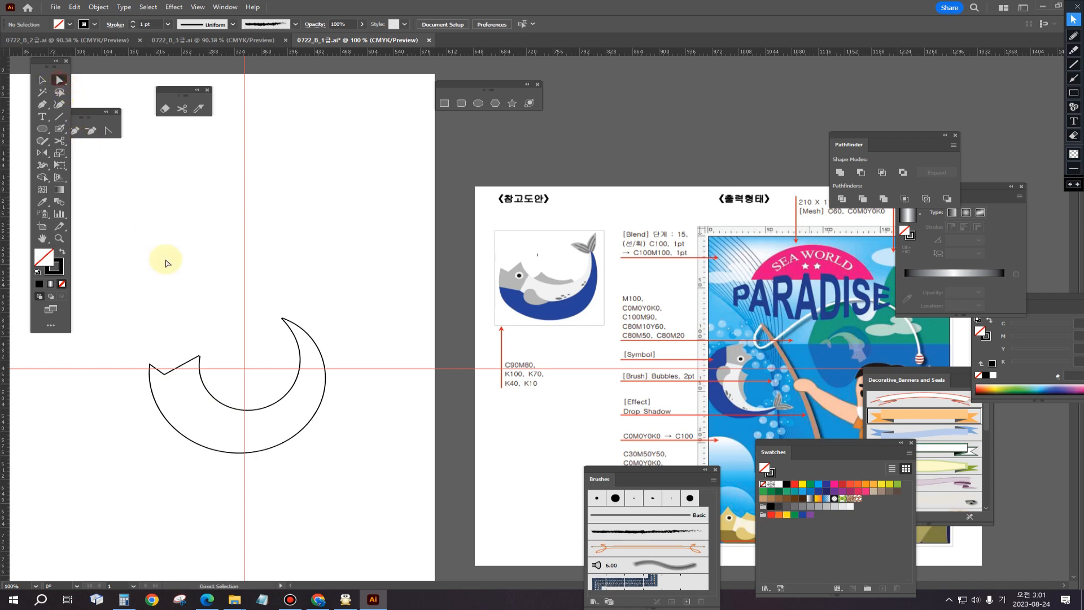
{"action": "left_click", "coordinate": [199, 357]}
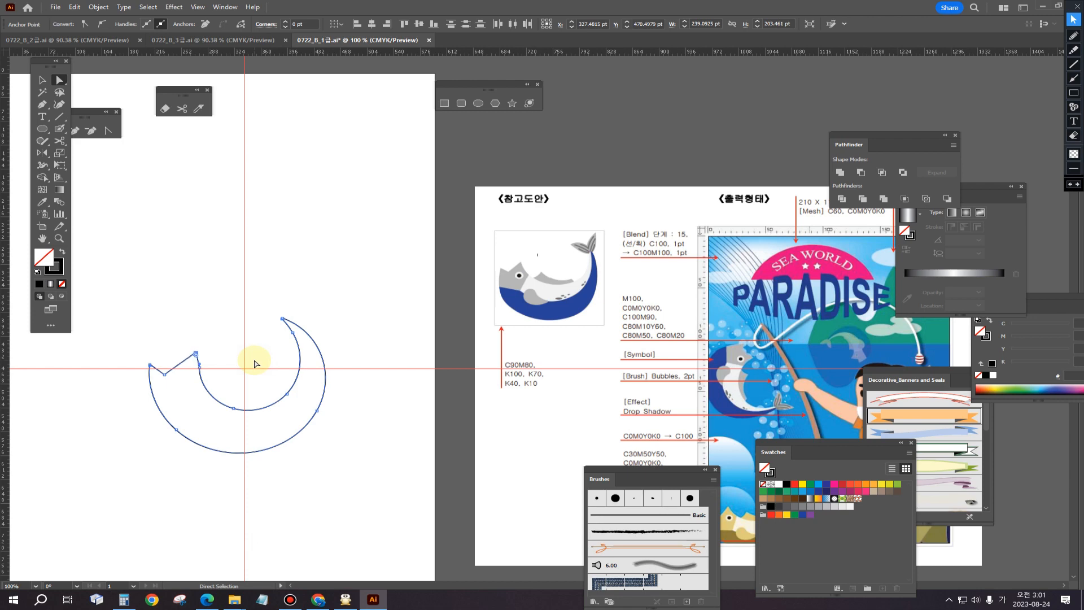
{"action": "left_click", "coordinate": [223, 358]}
{"action": "left_click", "coordinate": [200, 381]}
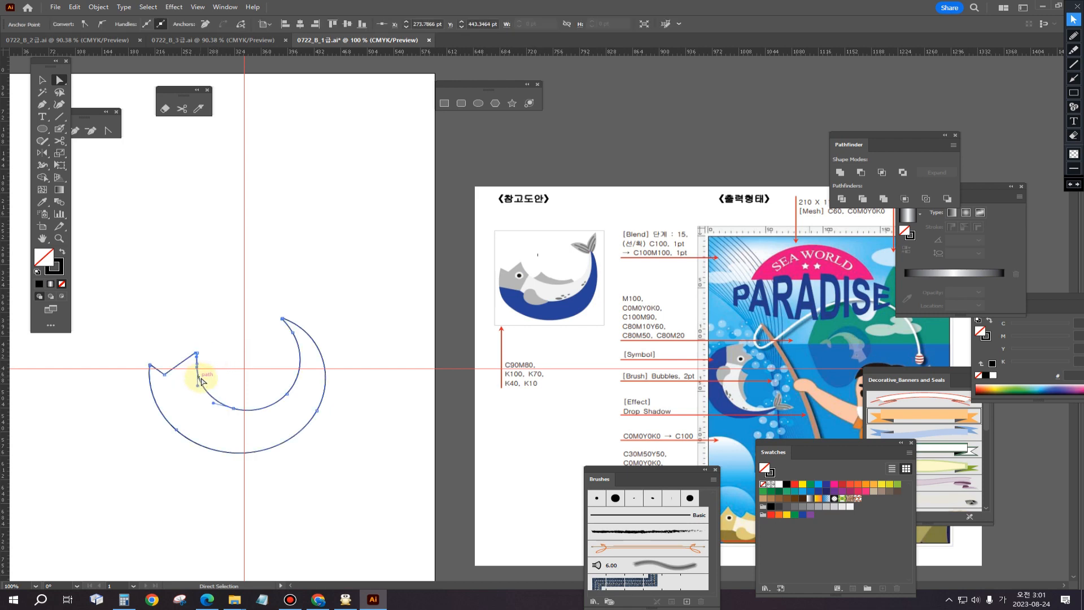
{"action": "left_click", "coordinate": [243, 344]}
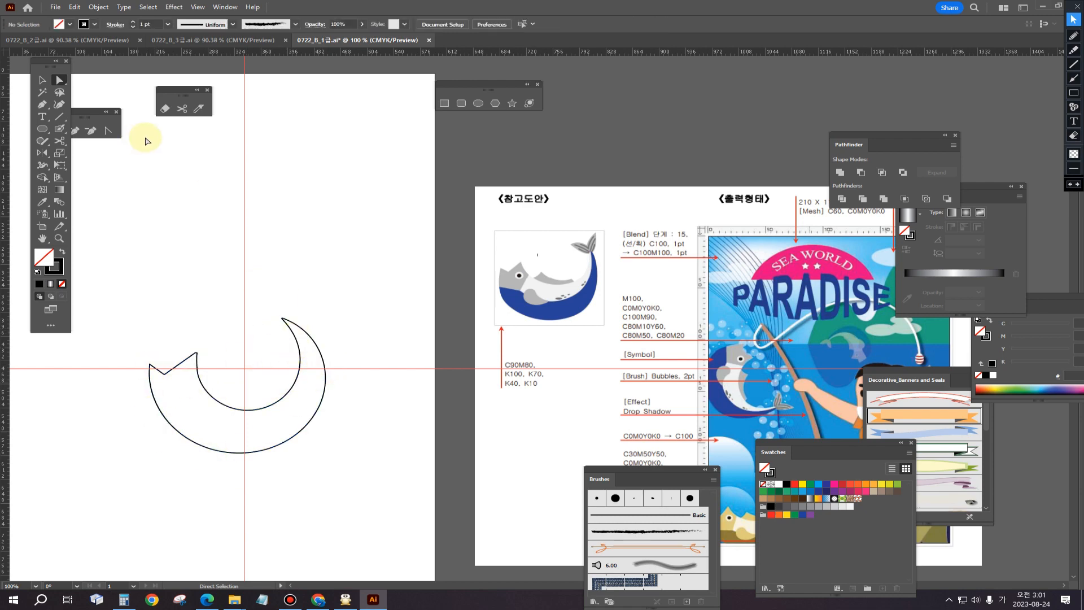
Draw a closed leaf-shaped tail fin with the Pen tool above the body, pointed at its top and bottom.
{"action": "left_click", "coordinate": [42, 105]}
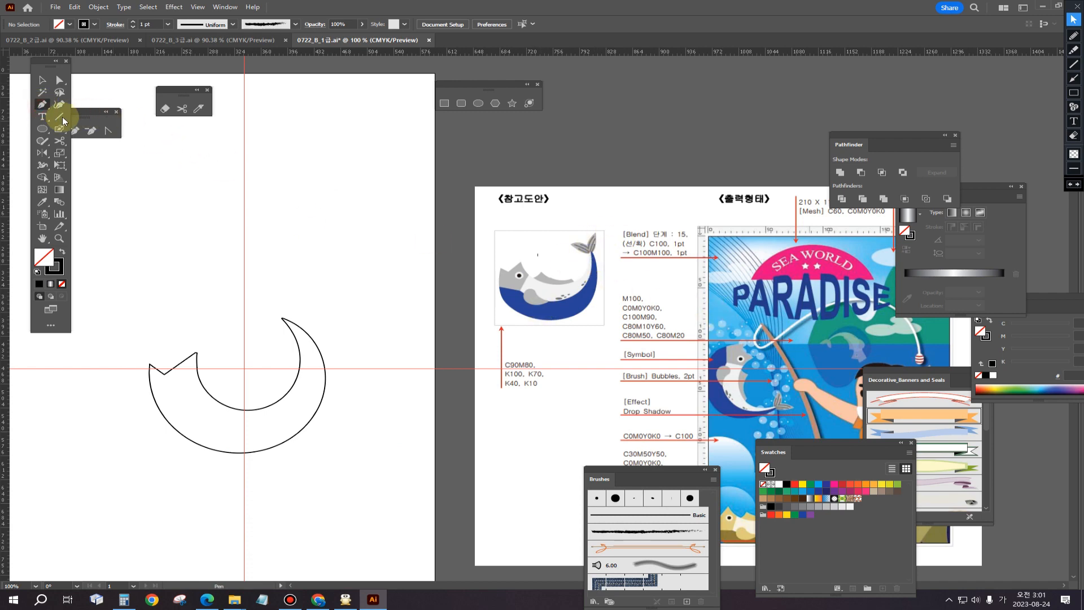
{"action": "left_click", "coordinate": [308, 186]}
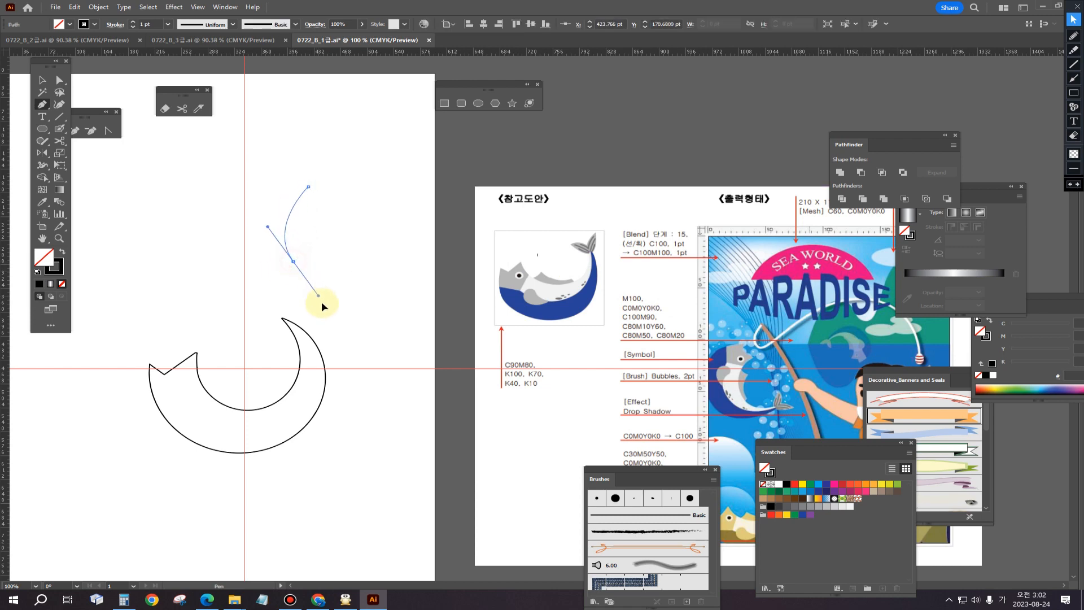
{"action": "mouse_move", "coordinate": [321, 303]}
{"action": "left_mouse_down"}
{"action": "mouse_move", "coordinate": [318, 290]}
{"action": "mouse_move", "coordinate": [328, 296]}
{"action": "left_mouse_up"}
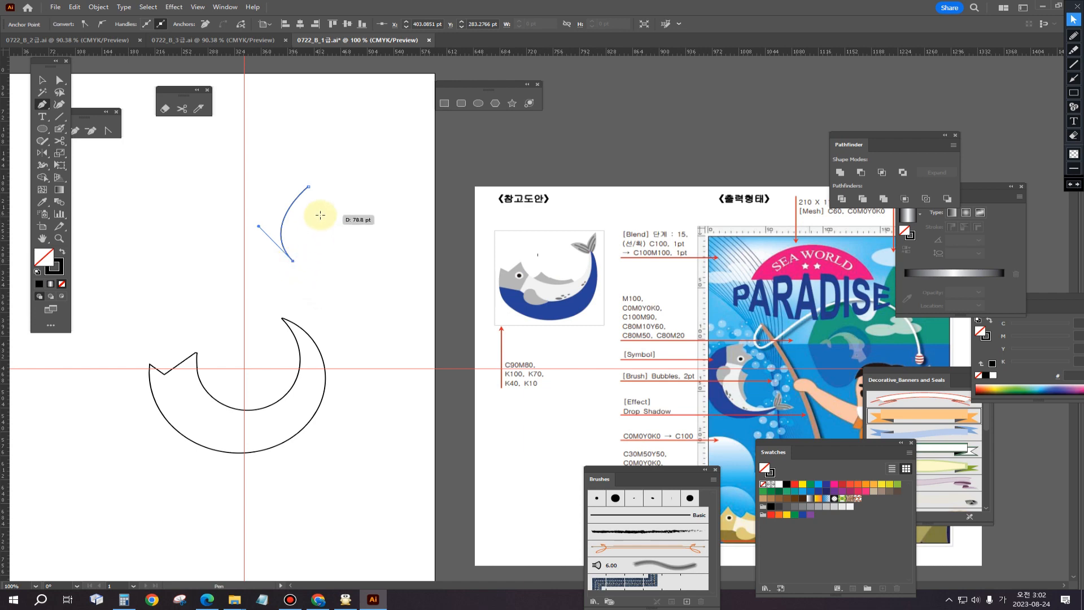
{"action": "left_click_drag", "start_coordinate": [320, 215], "coordinate": [312, 175]}
{"action": "left_click", "coordinate": [309, 187]}
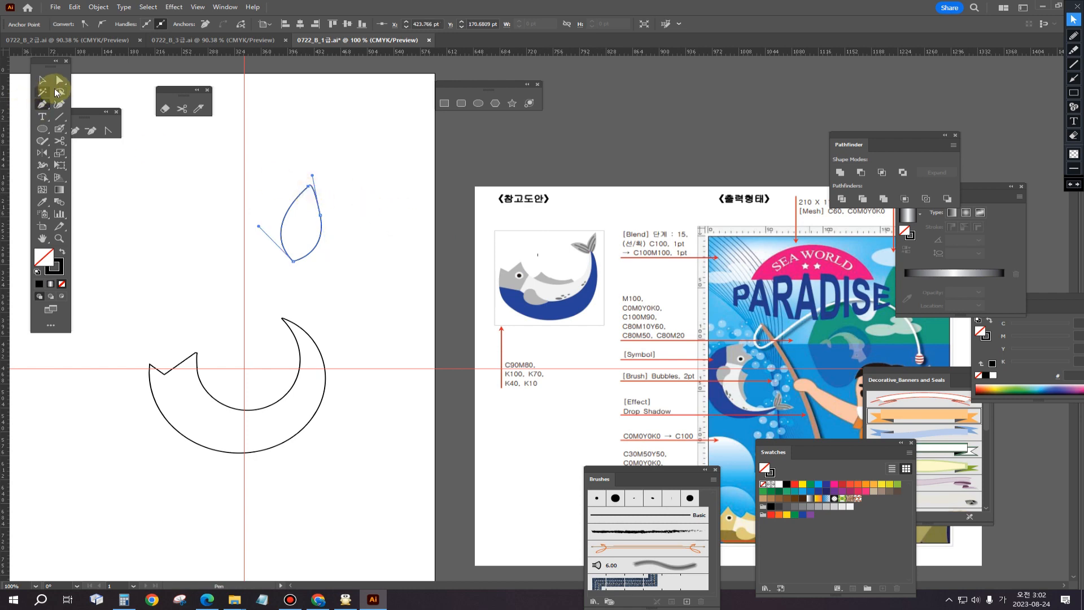
Adjust the upper curve handle of the fin's right-hand anchor so that the side runs into a sharp tip.
{"action": "left_click", "coordinate": [60, 80]}
{"action": "left_click", "coordinate": [303, 180]}
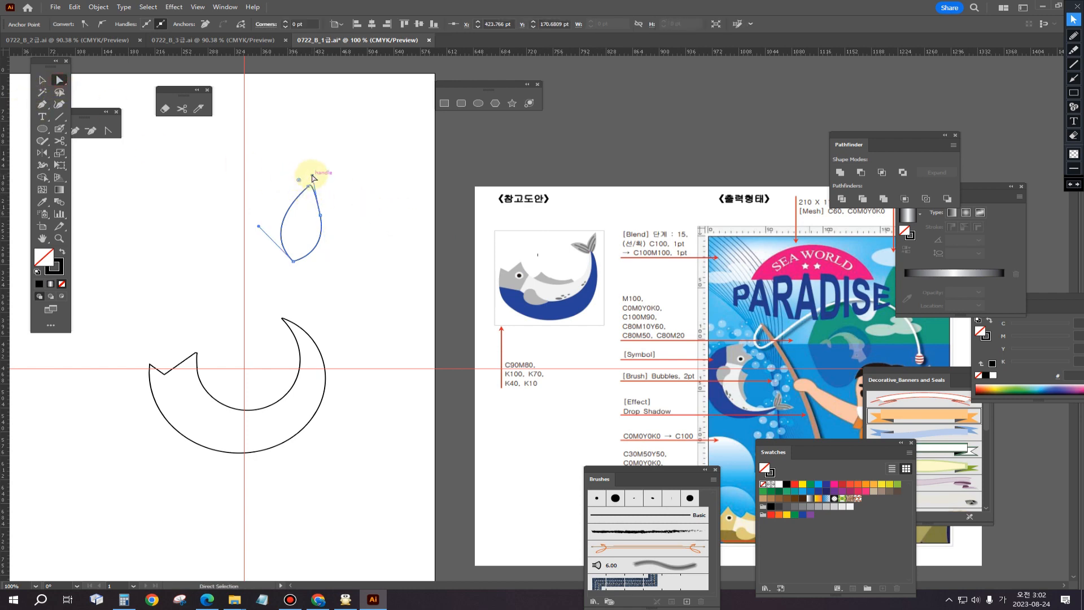
{"action": "mouse_move", "coordinate": [312, 179]}
{"action": "left_mouse_down"}
{"action": "mouse_move", "coordinate": [299, 181]}
{"action": "mouse_move", "coordinate": [309, 199]}
{"action": "left_mouse_up"}
{"action": "left_click", "coordinate": [268, 196]}
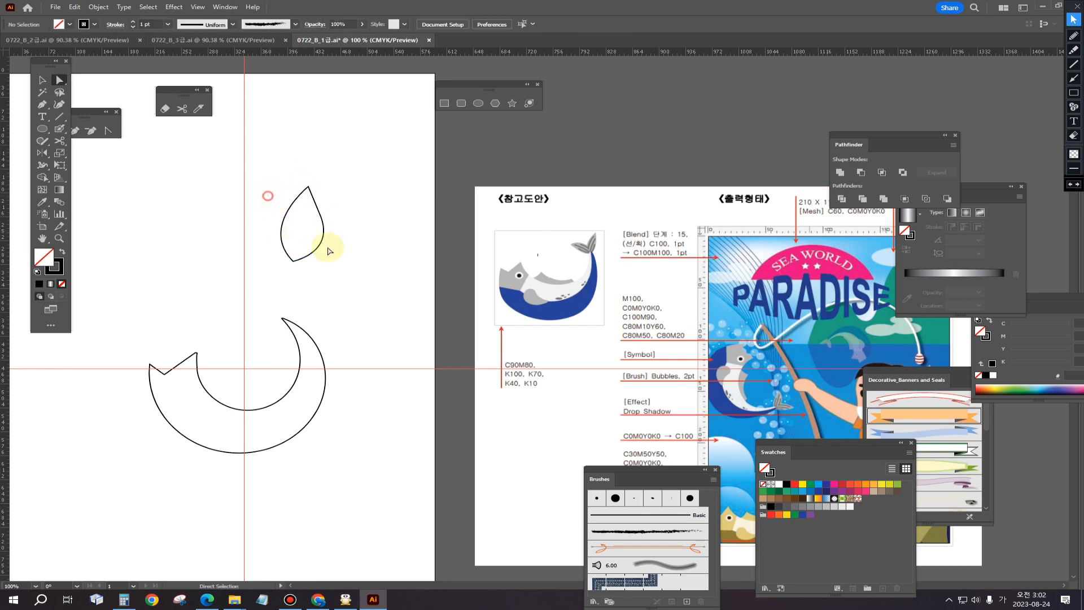
Narrow the tail fin, scale it down to about 26 × 63 pt and place it on the tip of the body's tail.
{"action": "left_click", "coordinate": [325, 246]}
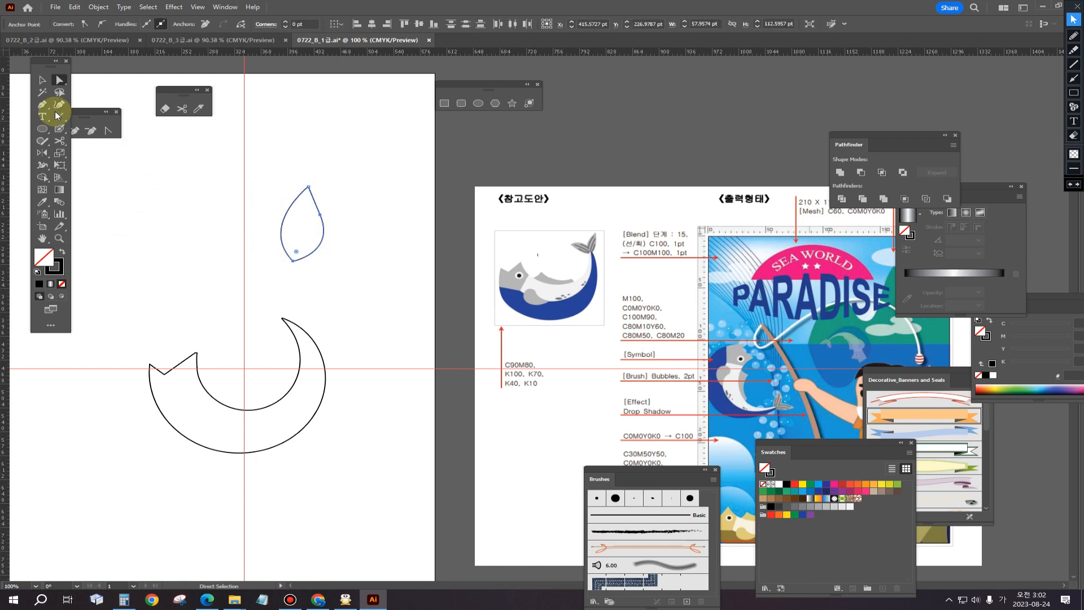
{"action": "left_click", "coordinate": [42, 79]}
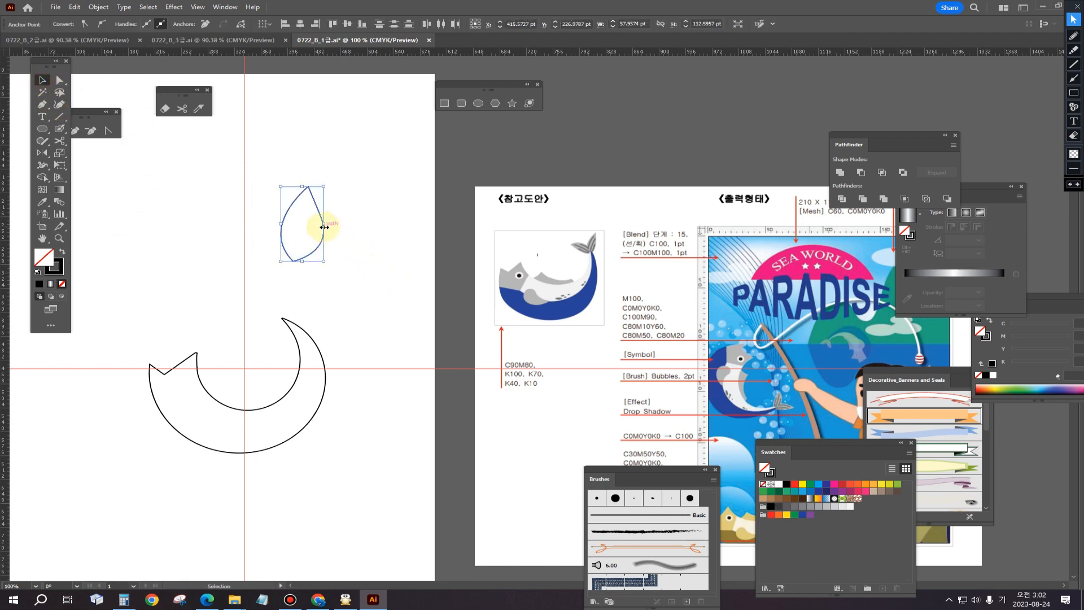
{"action": "left_click_drag", "start_coordinate": [324, 226], "coordinate": [312, 228]}
{"action": "left_click_drag", "start_coordinate": [298, 187], "coordinate": [297, 311]}
{"action": "left_click", "coordinate": [345, 252]}
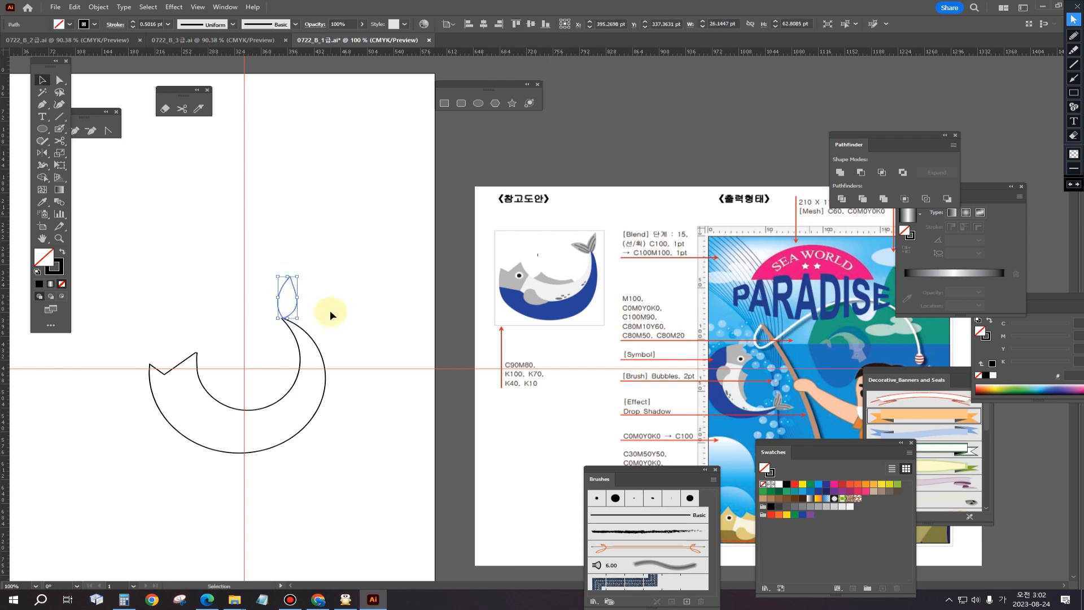
Check the tail in the reference drawing and set the tail fin's stroke weight to 1 pt.
{"action": "left_click", "coordinate": [298, 312]}
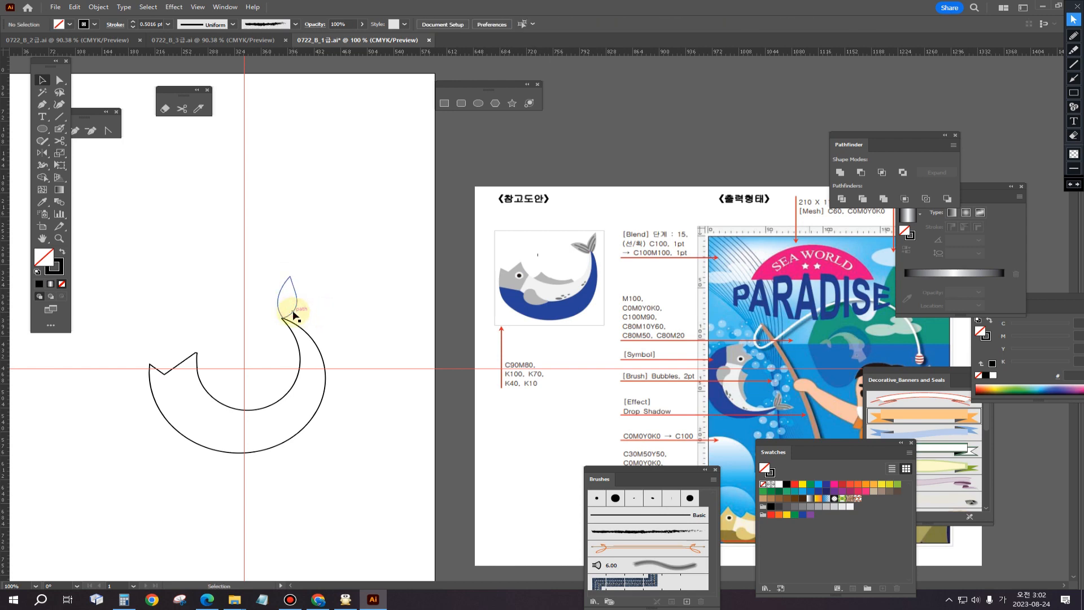
{"action": "scroll", "coordinate": [610, 259], "scroll_direction": "left", "scroll_amount": 2}
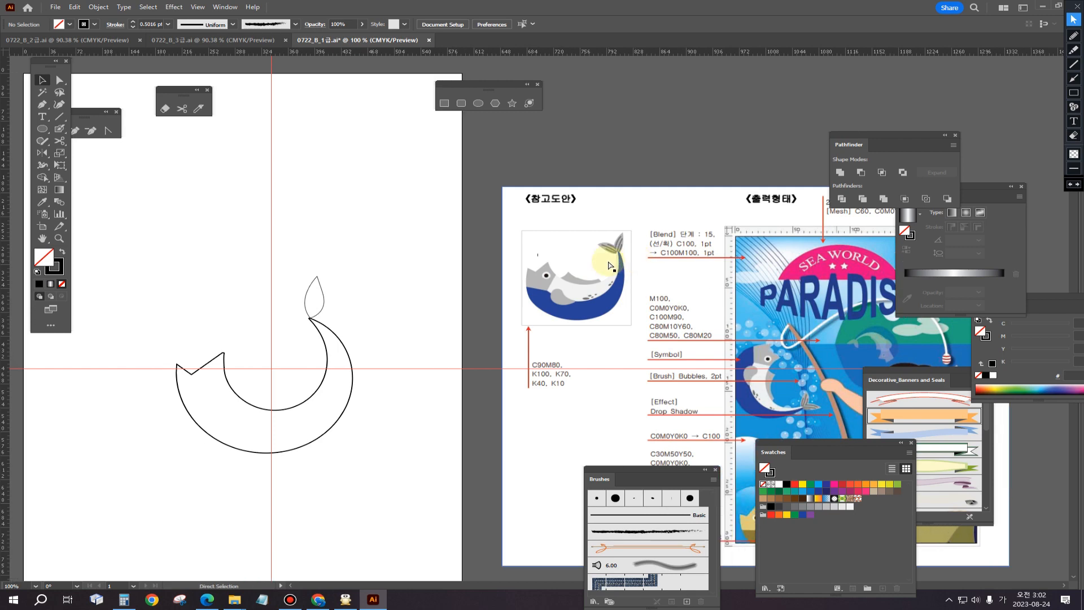
{"action": "scroll", "coordinate": [637, 273], "scroll_direction": "up", "scroll_amount": 2}
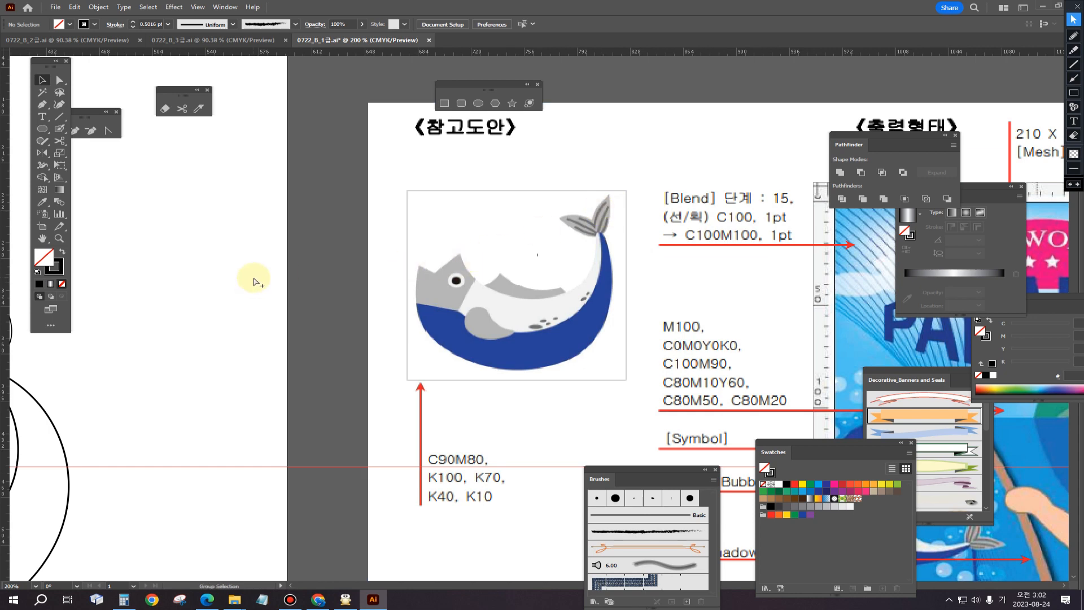
{"action": "scroll", "coordinate": [252, 278], "scroll_direction": "down", "scroll_amount": 2}
{"action": "left_click_drag", "start_coordinate": [244, 327], "coordinate": [346, 323]}
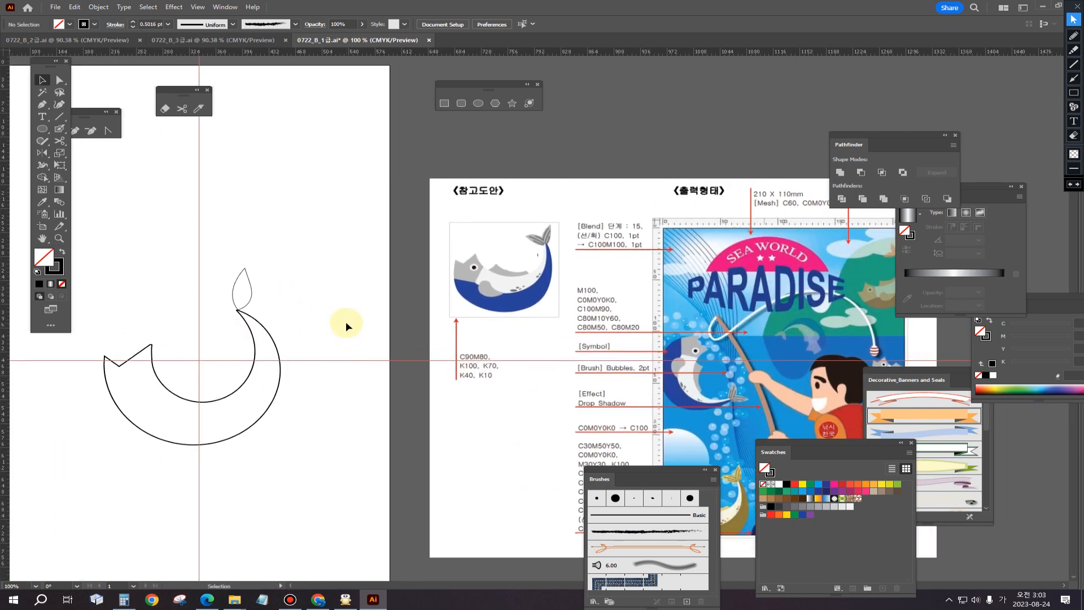
{"action": "left_click", "coordinate": [243, 287]}
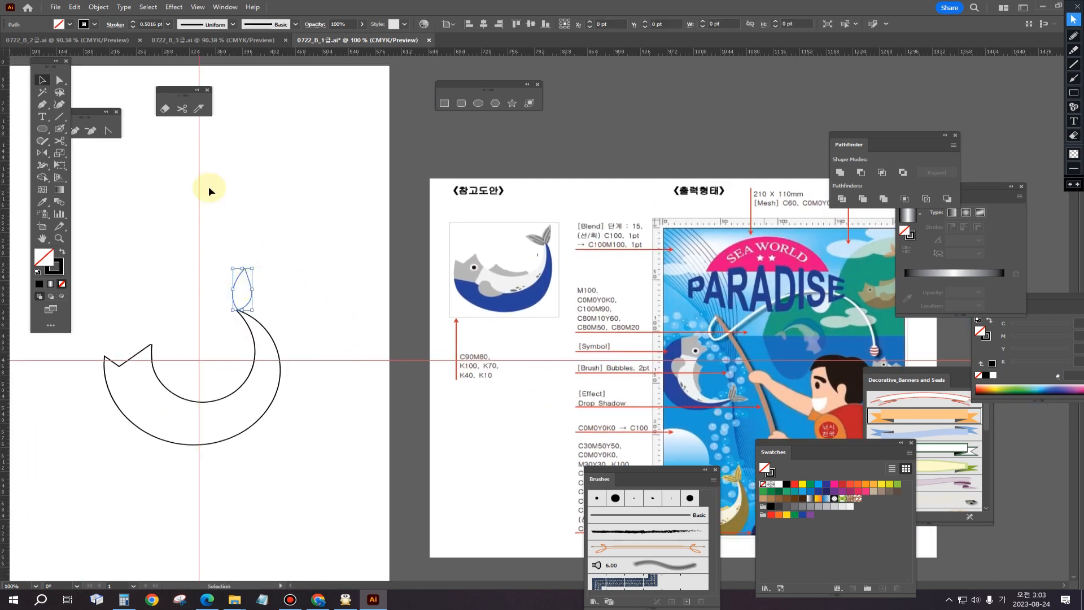
{"action": "left_click", "coordinate": [168, 25]}
{"action": "left_click", "coordinate": [179, 71]}
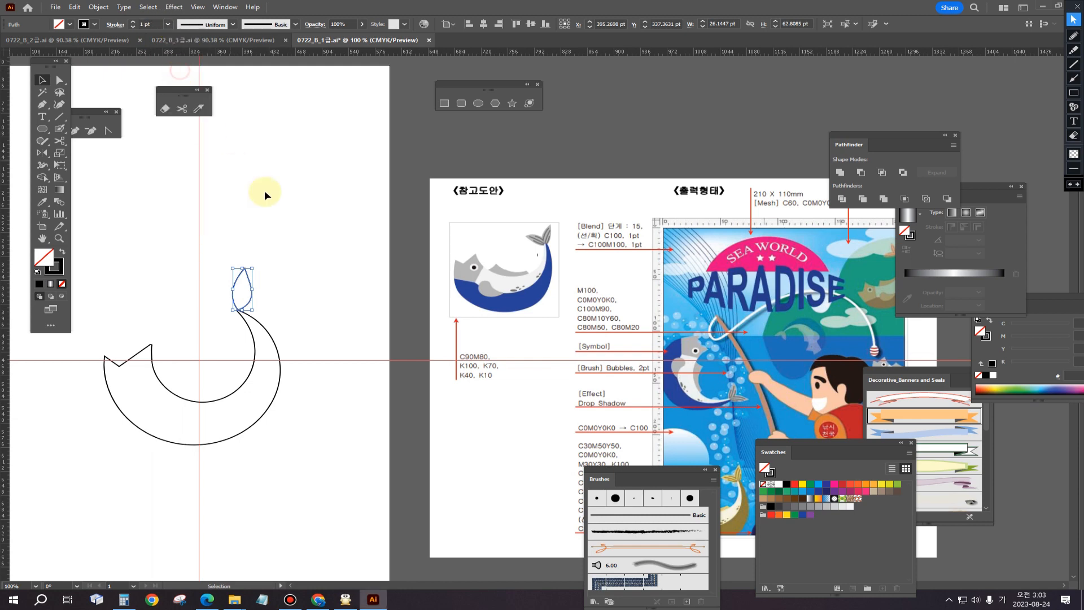
{"action": "left_click", "coordinate": [264, 194]}
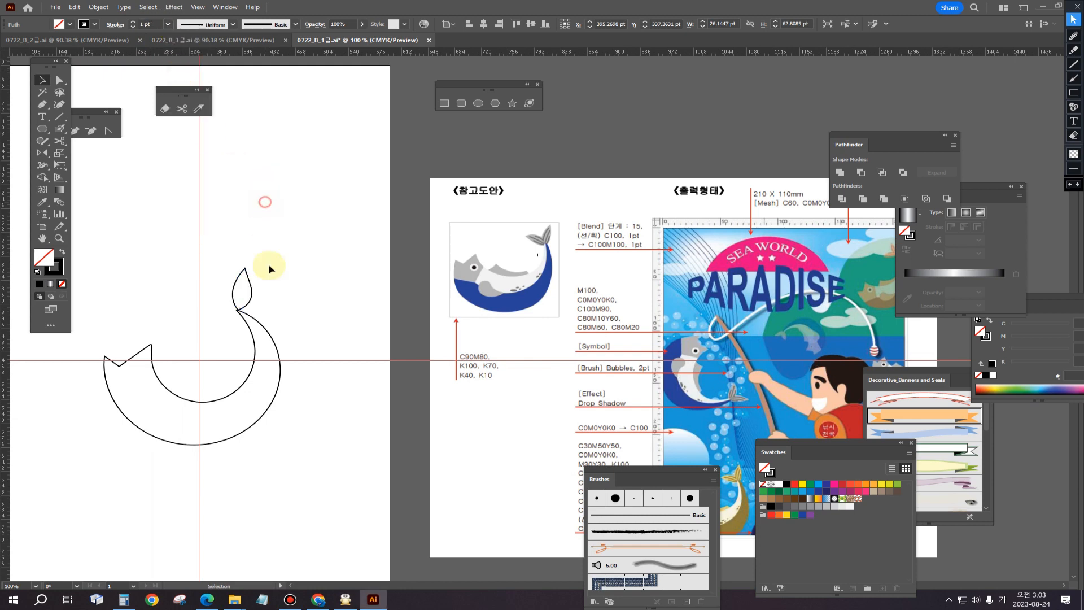
Fill the tail fin with the gray sampled from the reference fish's tail using the Eyedropper, leaving it without a stroke.
{"action": "left_click", "coordinate": [43, 107]}
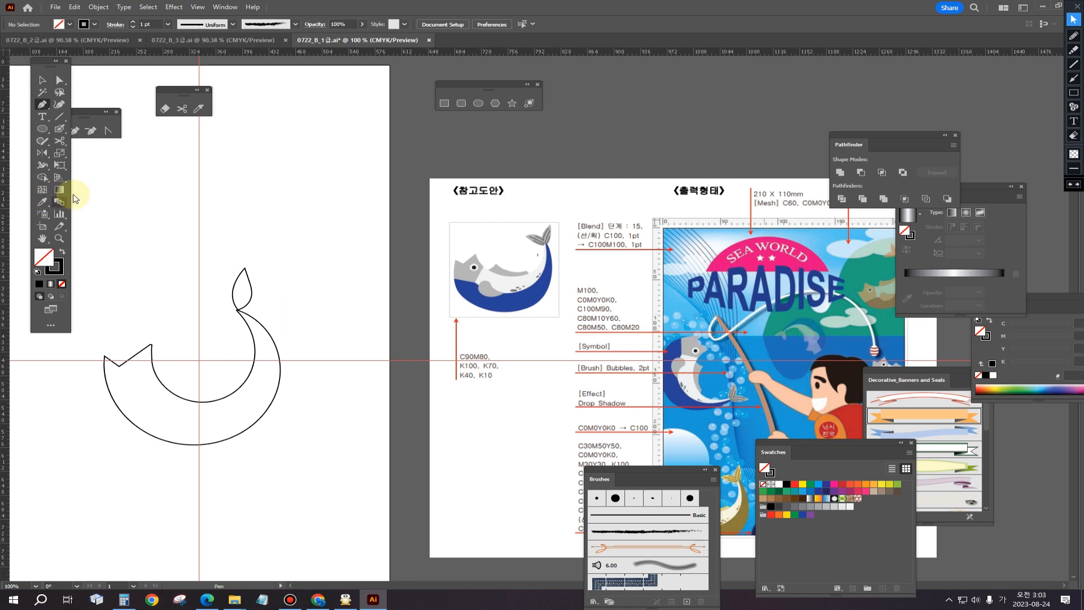
{"action": "left_click", "coordinate": [42, 79]}
{"action": "left_click", "coordinate": [42, 202]}
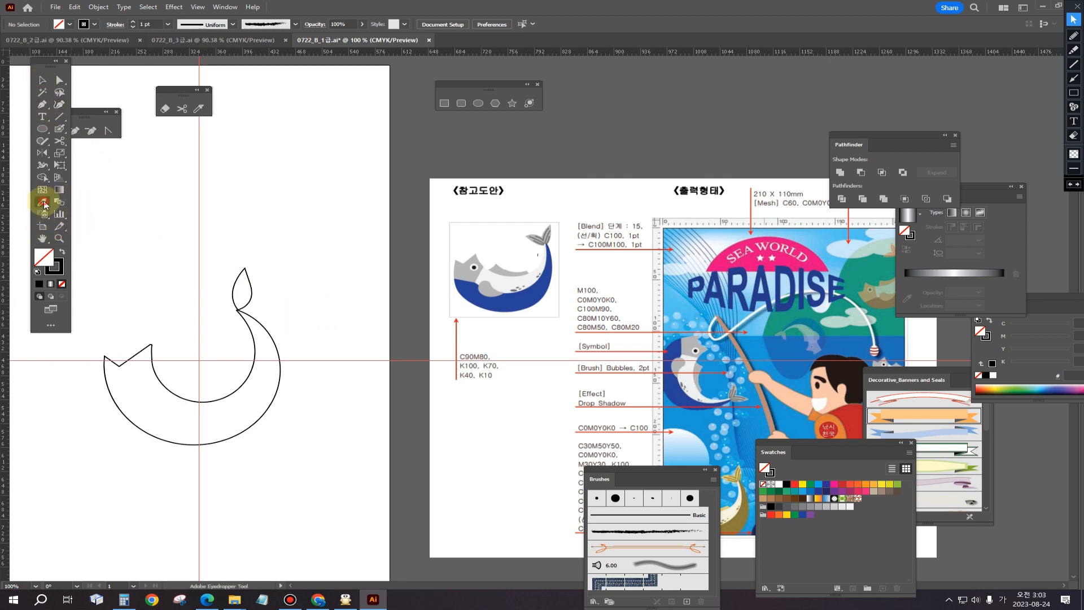
{"action": "left_click", "coordinate": [254, 293]}
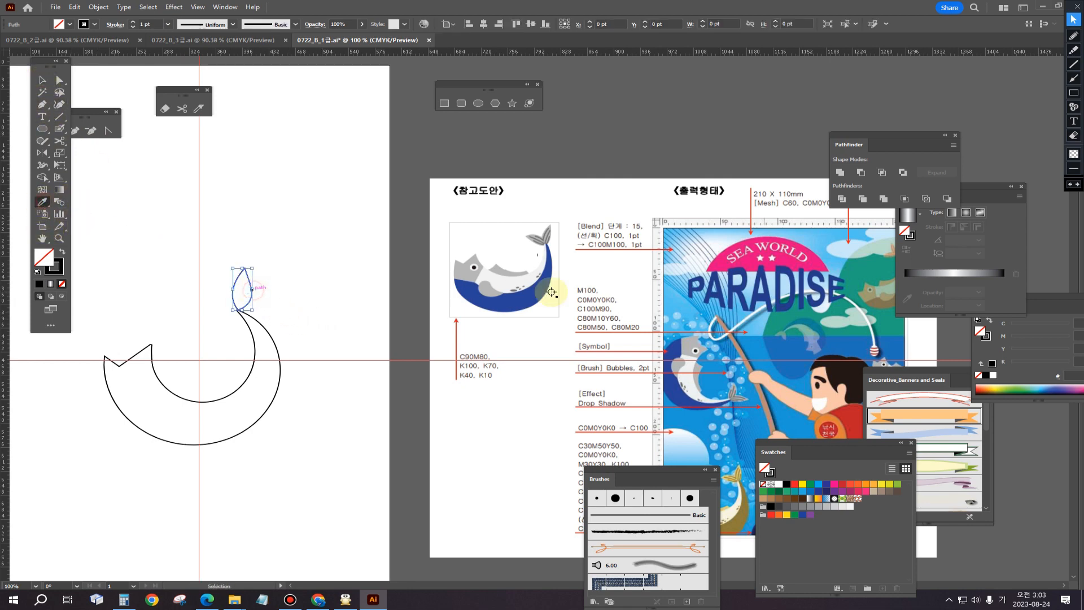
{"action": "left_click", "coordinate": [531, 237]}
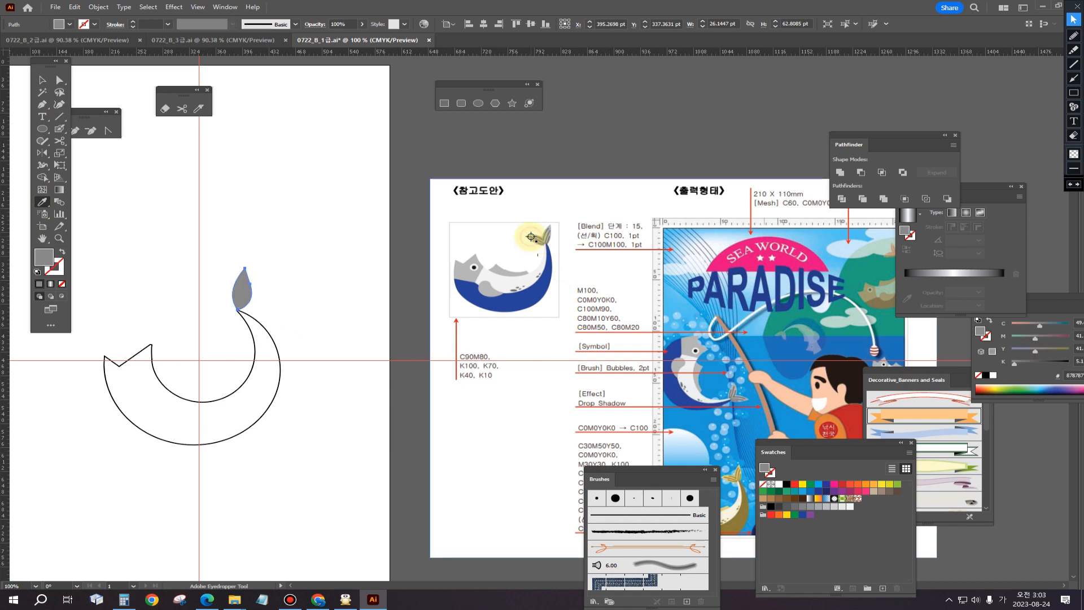
Draw a slightly curved vein line up the inside of the tail fin from its base with the Pen tool.
{"action": "left_click", "coordinate": [41, 105]}
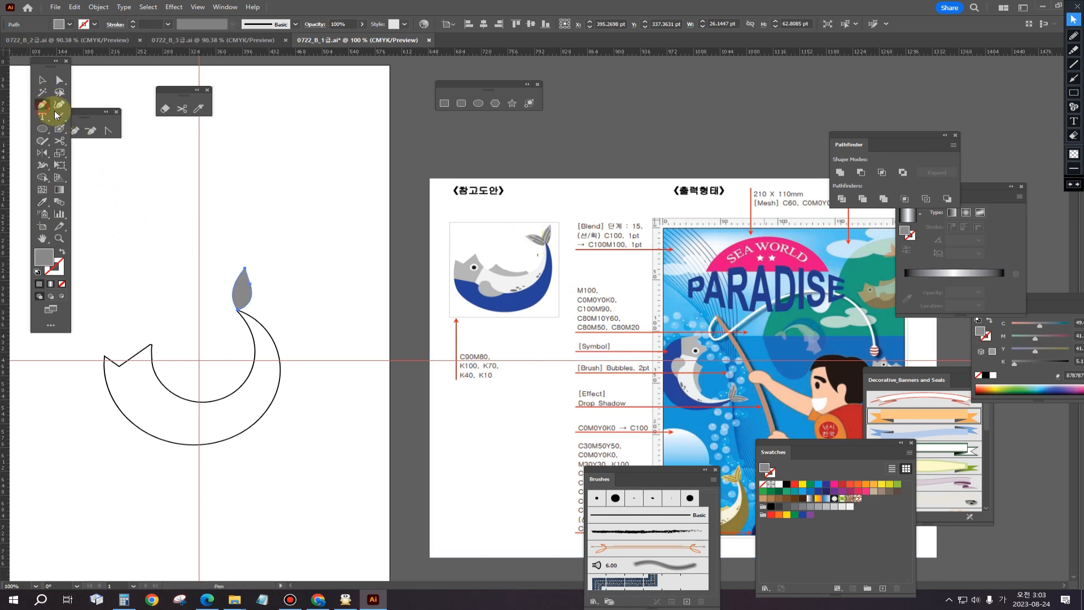
{"action": "scroll", "coordinate": [273, 318], "scroll_direction": "left", "scroll_amount": 1}
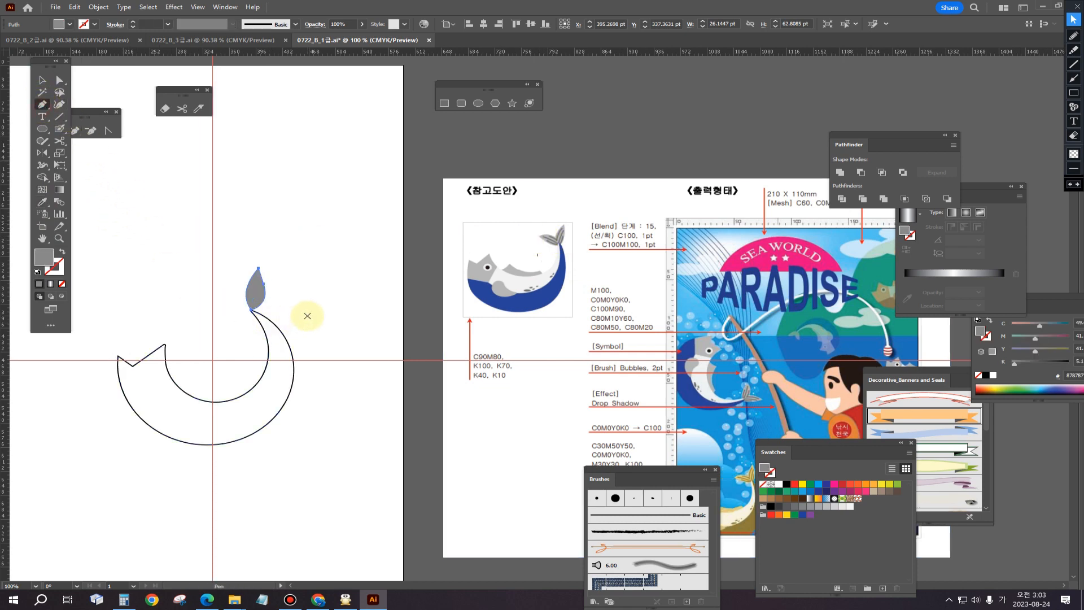
{"action": "scroll", "coordinate": [307, 316], "scroll_direction": "up", "scroll_amount": 2}
{"action": "left_click_drag", "start_coordinate": [310, 297], "coordinate": [423, 316]}
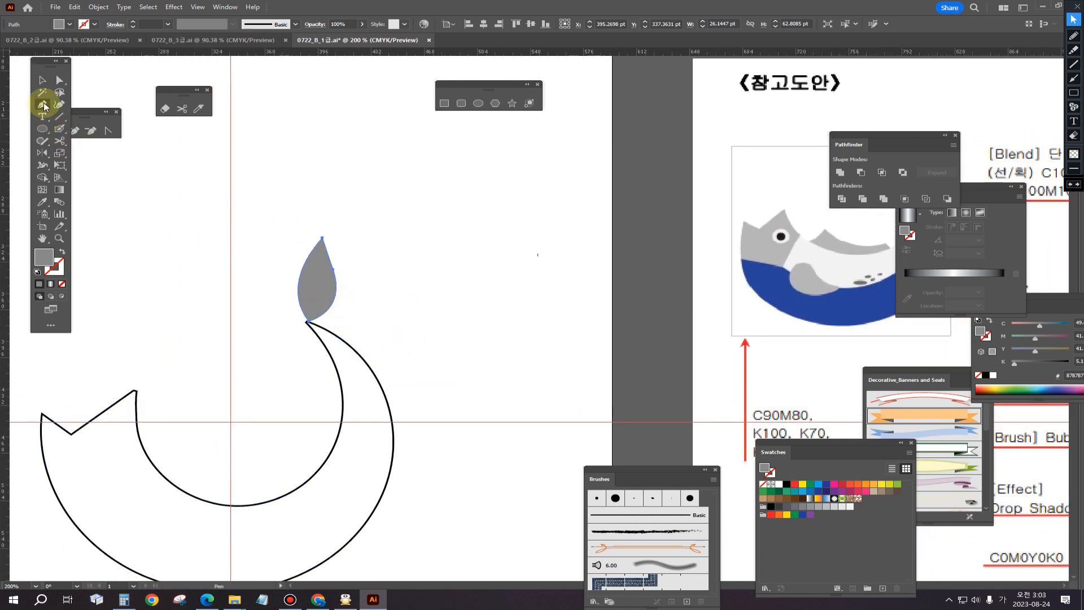
{"action": "left_click_drag", "start_coordinate": [520, 334], "coordinate": [417, 354]}
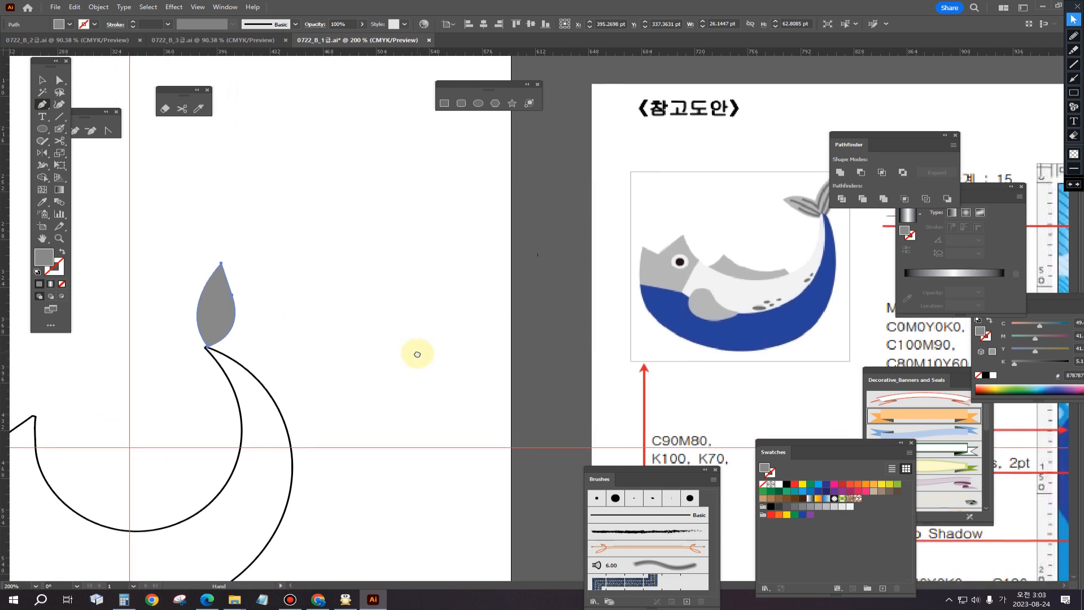
{"action": "left_click", "coordinate": [210, 337]}
{"action": "left_click", "coordinate": [216, 287]}
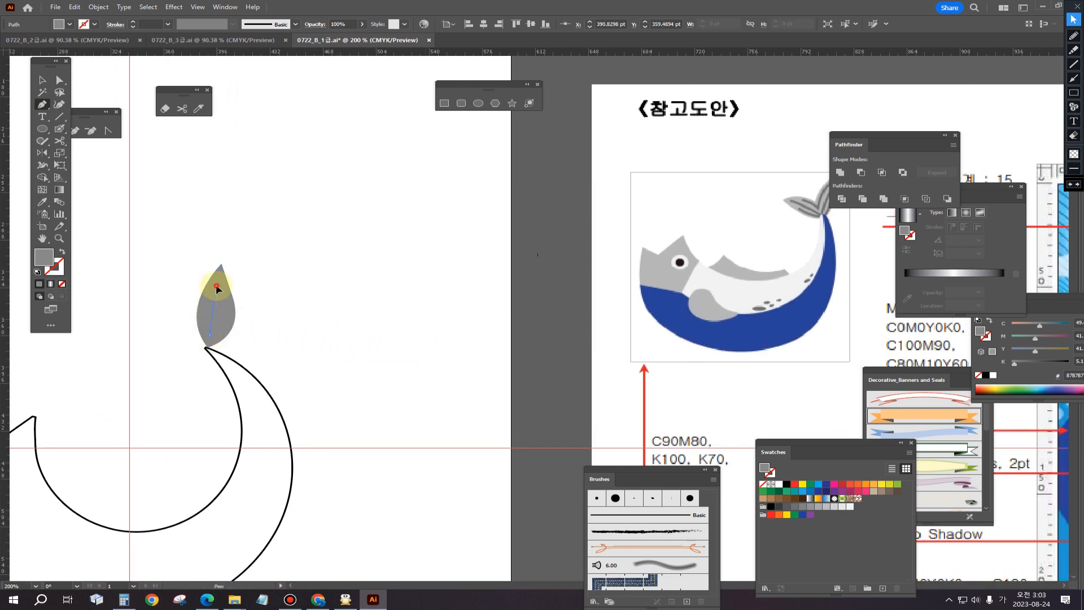
{"action": "left_click", "coordinate": [223, 270]}
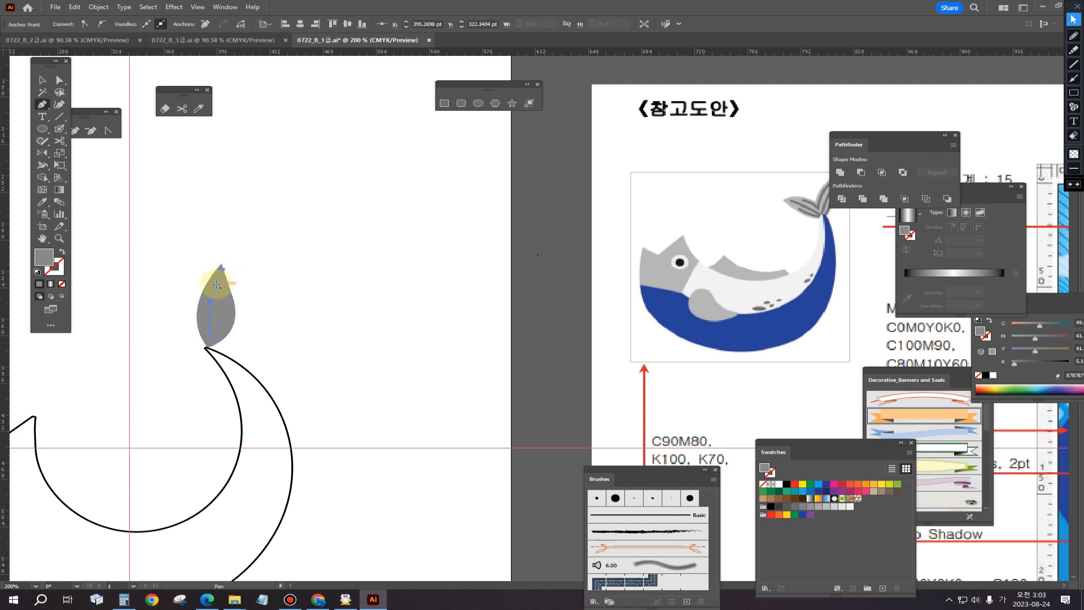
Give the vein line a black stroke with no fill and deselect it.
{"action": "left_click", "coordinate": [38, 272]}
{"action": "left_click", "coordinate": [47, 258]}
{"action": "left_click", "coordinate": [62, 284]}
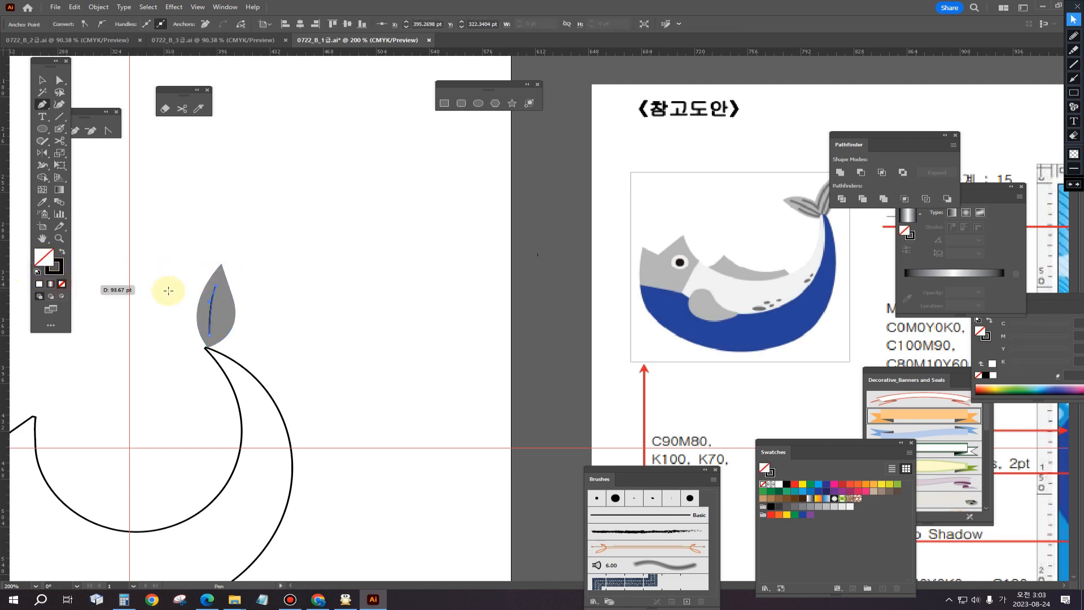
{"action": "left_click", "coordinate": [303, 259], "text": "ctrl"}
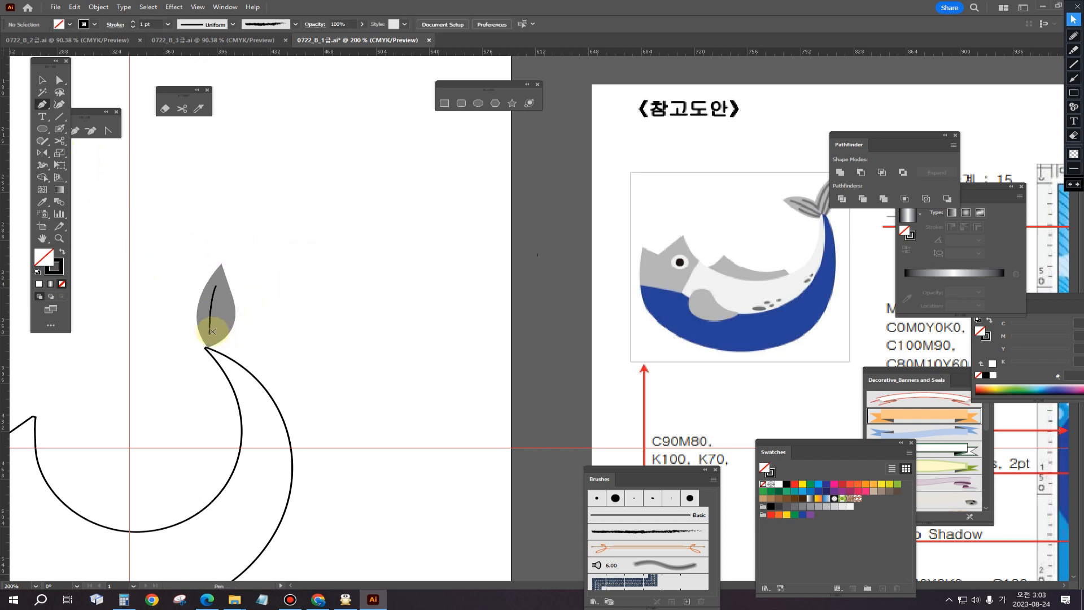
Draw two more progressively shorter vein lines beside the first one inside the tail fin.
{"action": "left_click", "coordinate": [219, 330]}
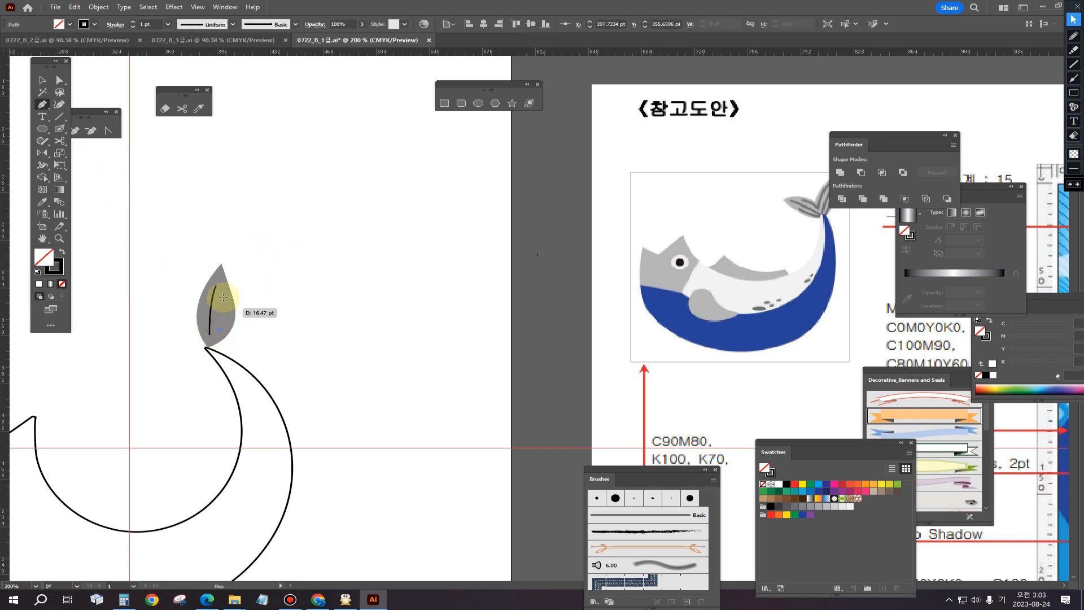
{"action": "left_click", "coordinate": [225, 288]}
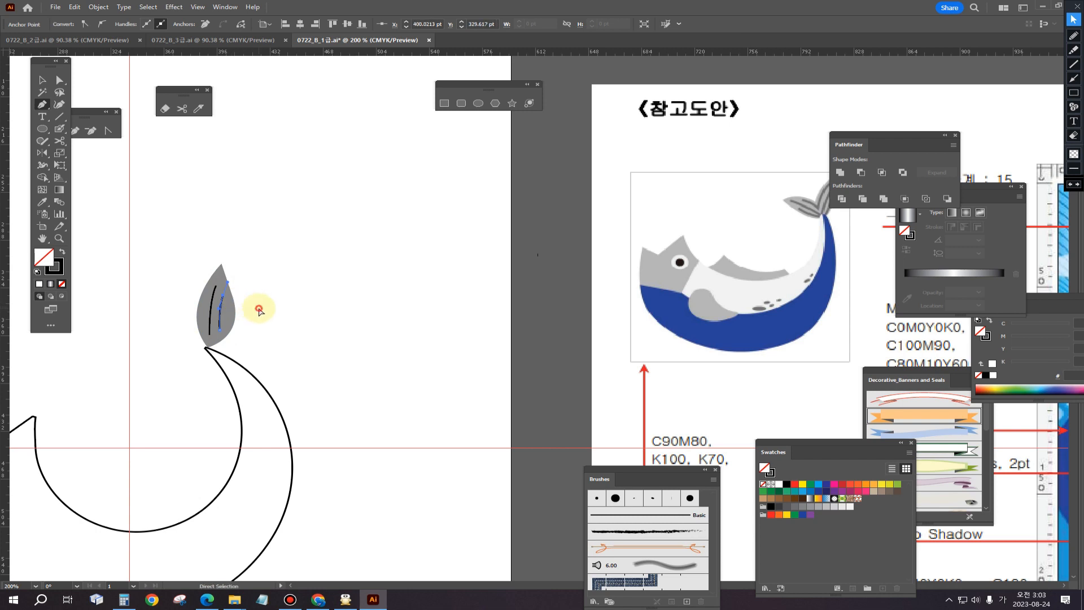
{"action": "left_click", "coordinate": [255, 308], "text": "ctrl"}
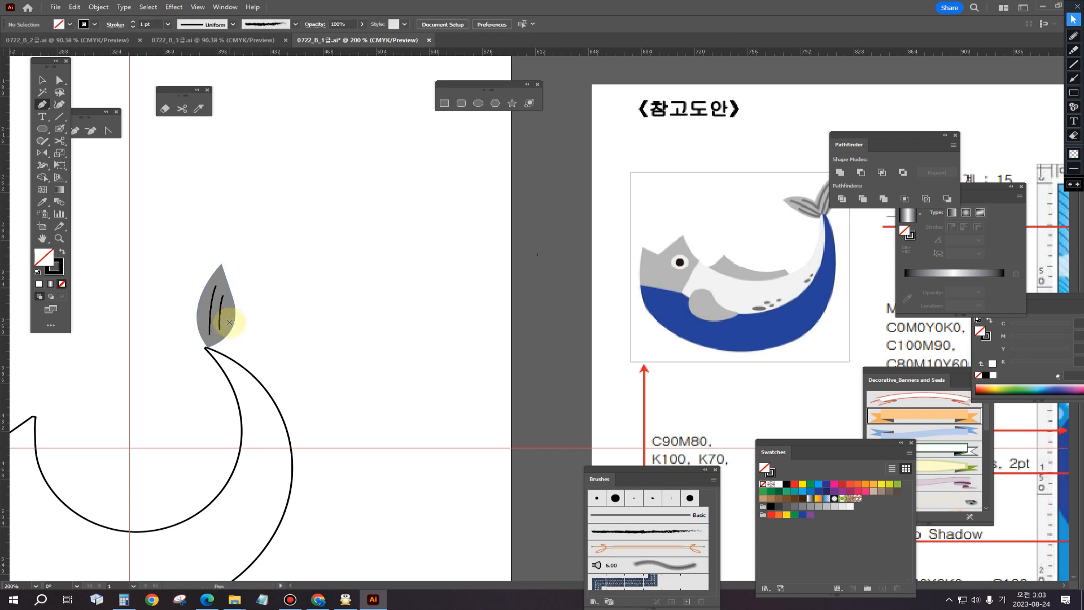
{"action": "left_click", "coordinate": [229, 322]}
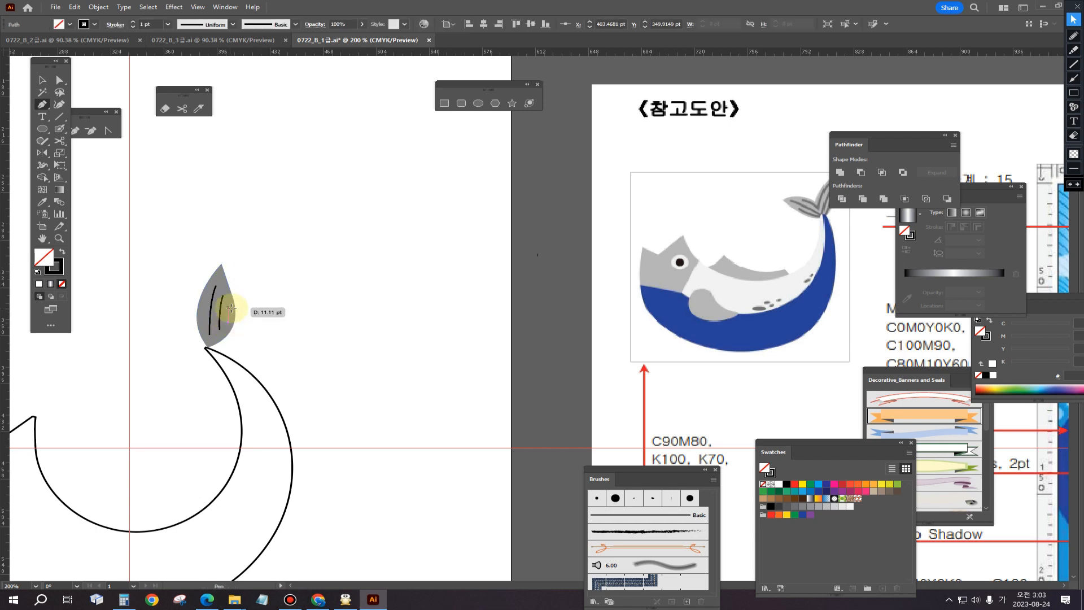
{"action": "left_click", "coordinate": [232, 305]}
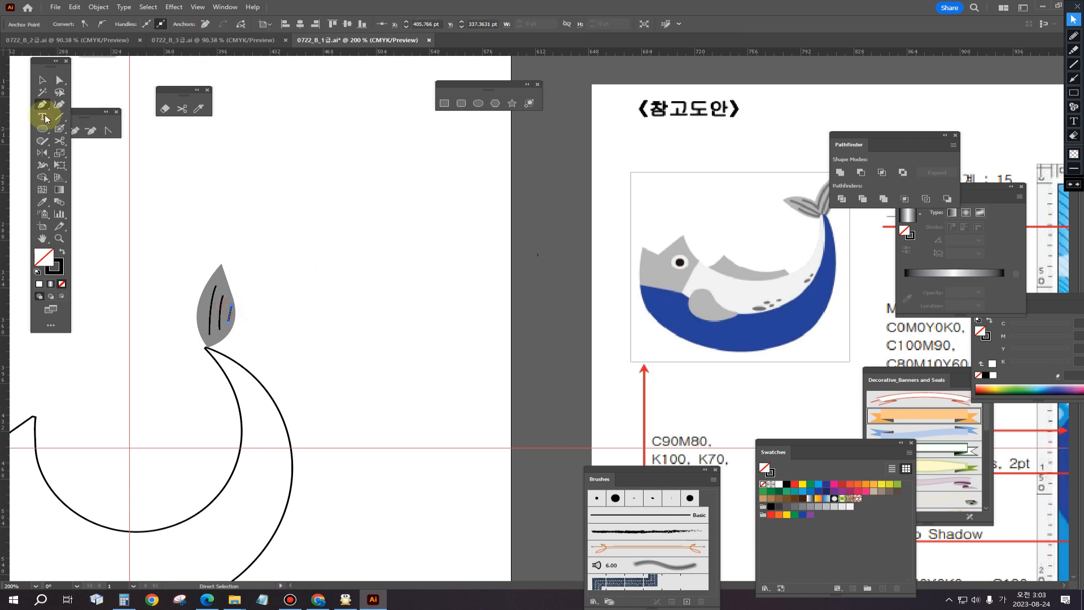
Duplicate the veined fin as a rotated left half of the tail and tilt both fins slightly counterclockwise on the body's tip.
{"action": "left_click", "coordinate": [261, 322]}
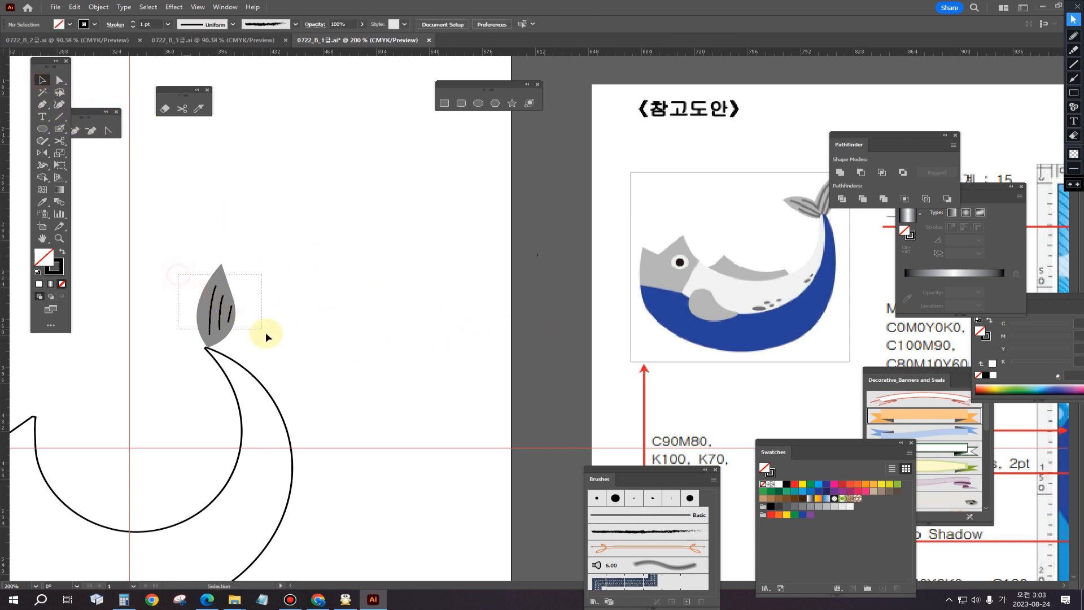
{"action": "mouse_move", "coordinate": [265, 332]}
{"action": "left_mouse_down"}
{"action": "mouse_move", "coordinate": [175, 323]}
{"action": "mouse_move", "coordinate": [212, 314]}
{"action": "mouse_move", "coordinate": [214, 299]}
{"action": "mouse_move", "coordinate": [187, 326]}
{"action": "mouse_move", "coordinate": [250, 347]}
{"action": "left_mouse_up"}
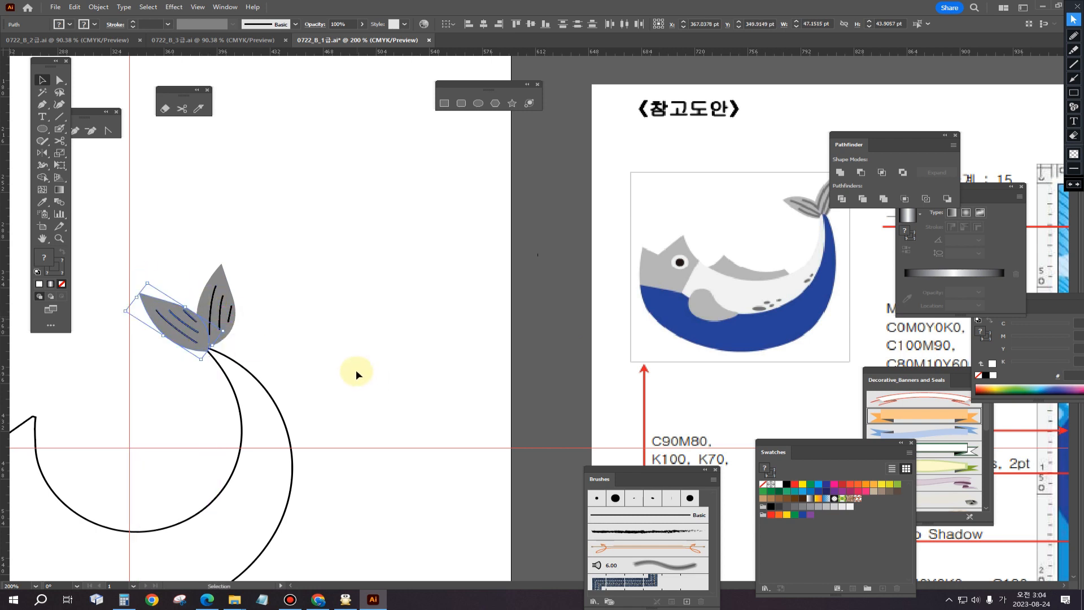
{"action": "left_click_drag", "start_coordinate": [254, 306], "coordinate": [254, 306]}
{"action": "left_click_drag", "start_coordinate": [242, 352], "coordinate": [214, 339]}
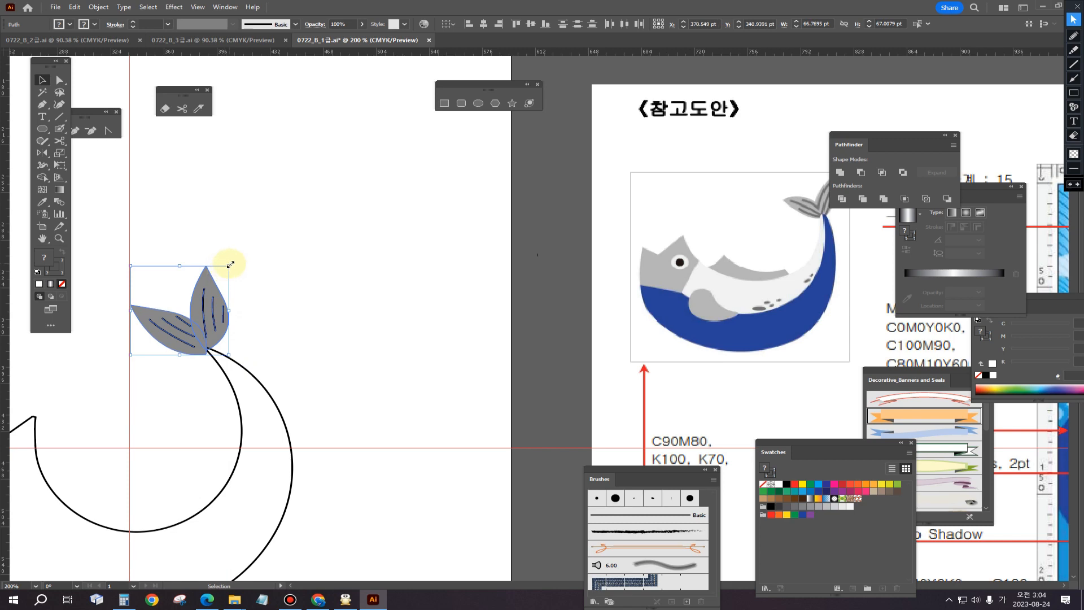
{"action": "key", "text": "a"}
{"action": "left_click", "coordinate": [275, 310]}
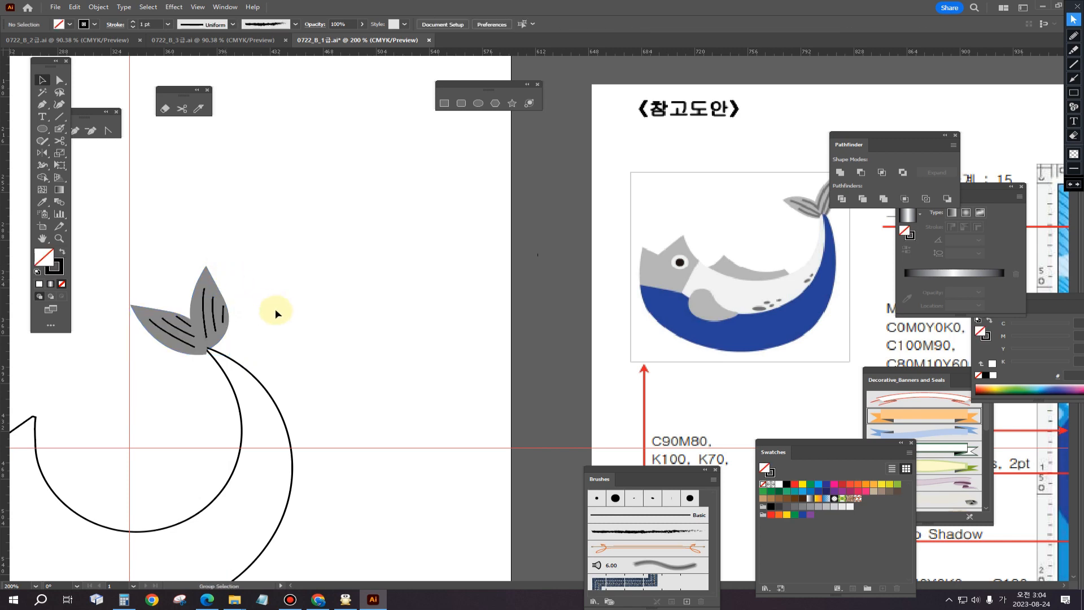
Draw an open three-point line across the fish's head with the Pen tool, with both ends extending beyond the body outline.
{"action": "scroll", "coordinate": [343, 403], "scroll_direction": "down", "scroll_amount": 5}
{"action": "scroll", "coordinate": [342, 402], "scroll_direction": "left", "scroll_amount": 4}
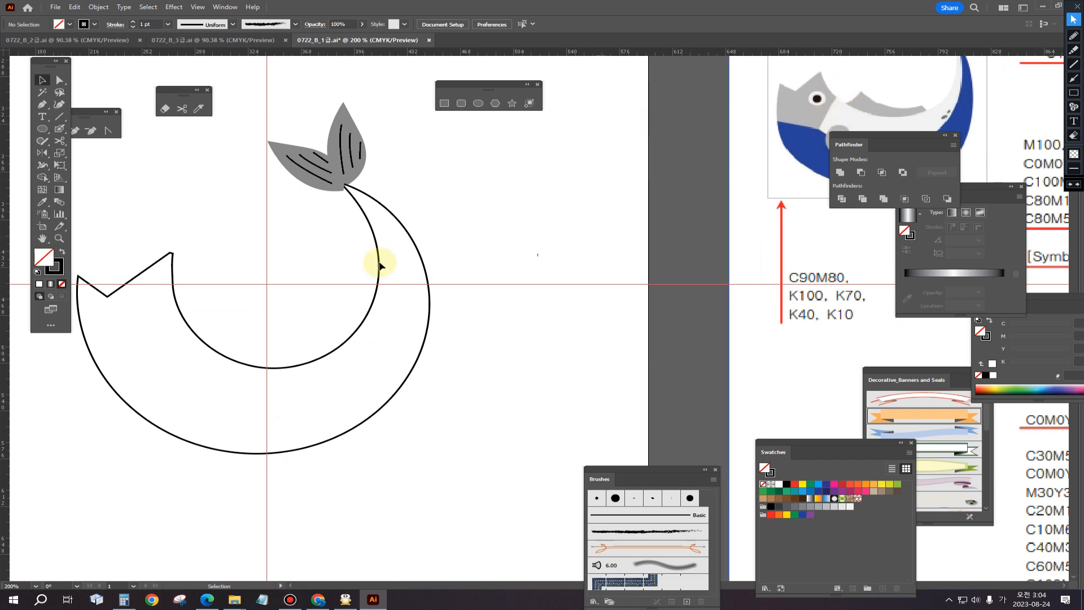
{"action": "left_click_drag", "start_coordinate": [290, 314], "coordinate": [310, 303]}
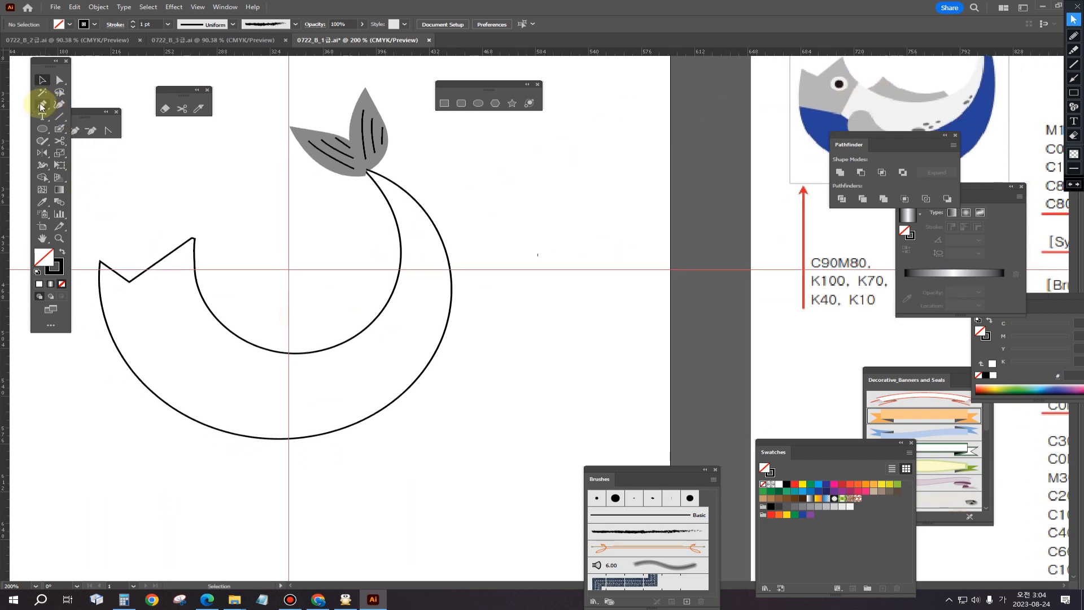
{"action": "left_click", "coordinate": [41, 105]}
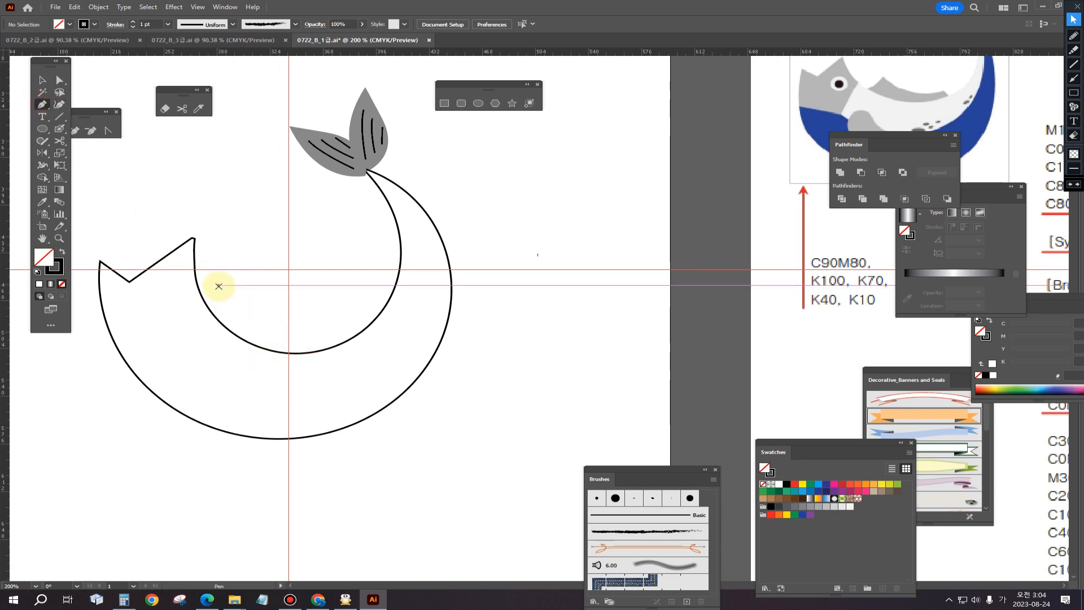
{"action": "left_click", "coordinate": [227, 270]}
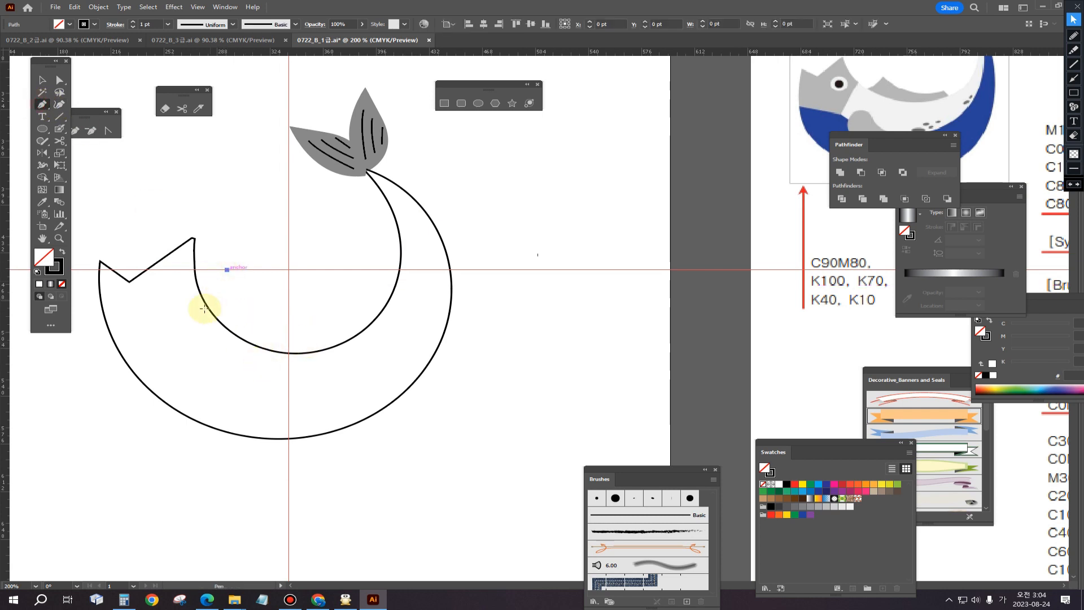
{"action": "left_click", "coordinate": [180, 354]}
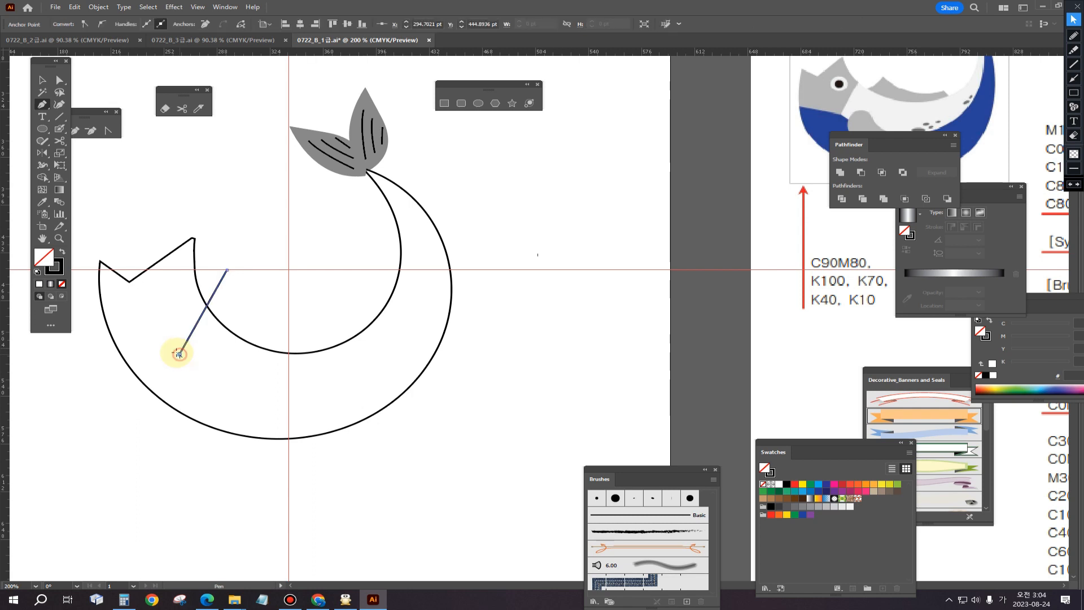
{"action": "left_click", "coordinate": [86, 340]}
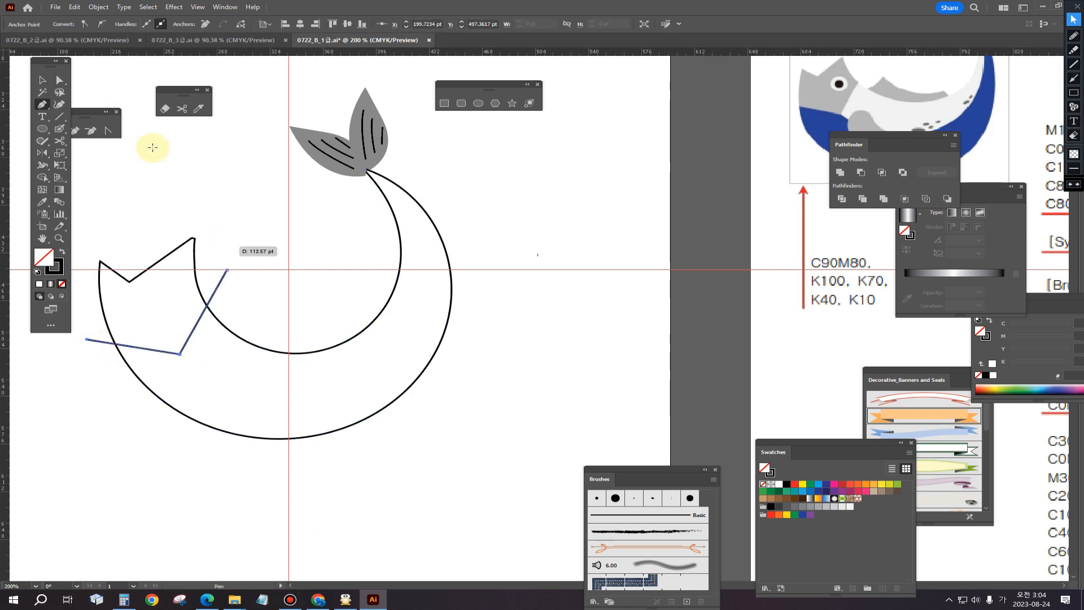
Move the upper end anchor of the head line about 3 pt left and 6 pt up.
{"action": "left_click", "coordinate": [42, 80]}
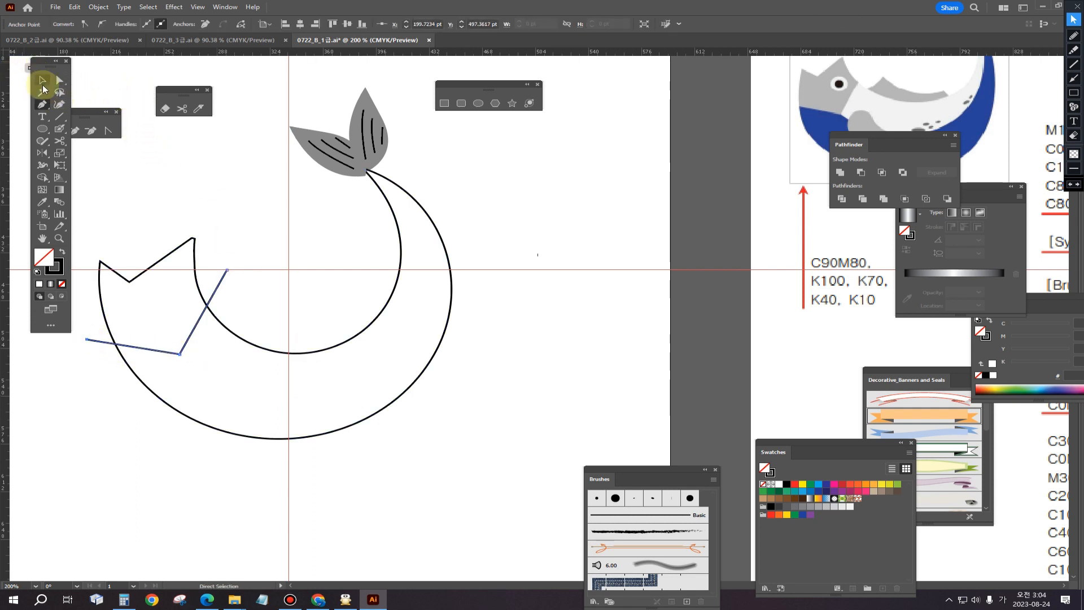
{"action": "left_click", "coordinate": [66, 85]}
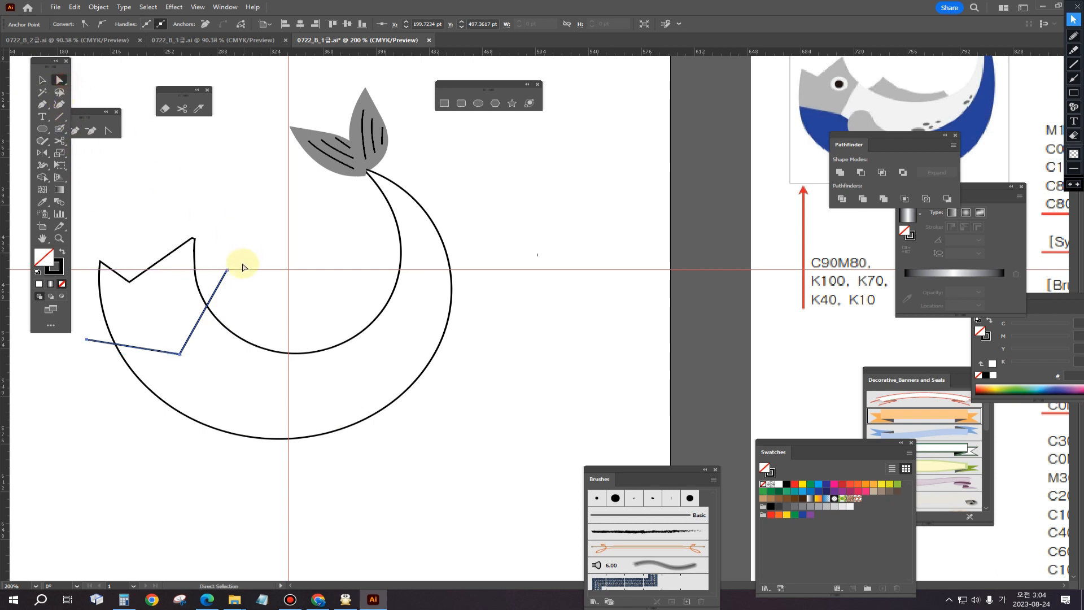
{"action": "left_click_drag", "start_coordinate": [226, 274], "coordinate": [222, 262]}
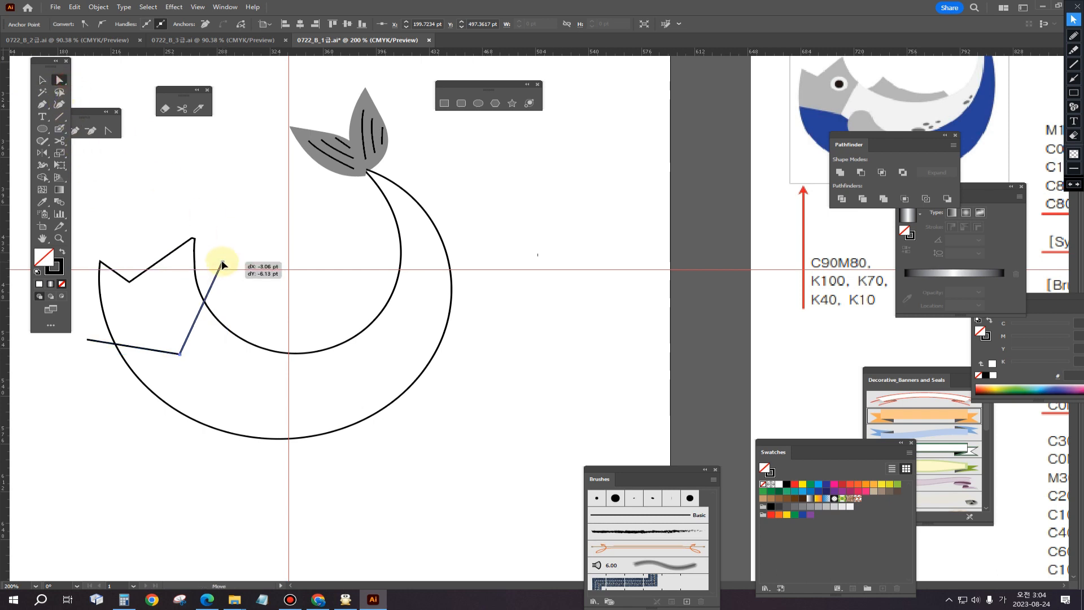
Split the body along the head line with Pathfinder Divide and ungroup the resulting pieces.
{"action": "left_click", "coordinate": [44, 82]}
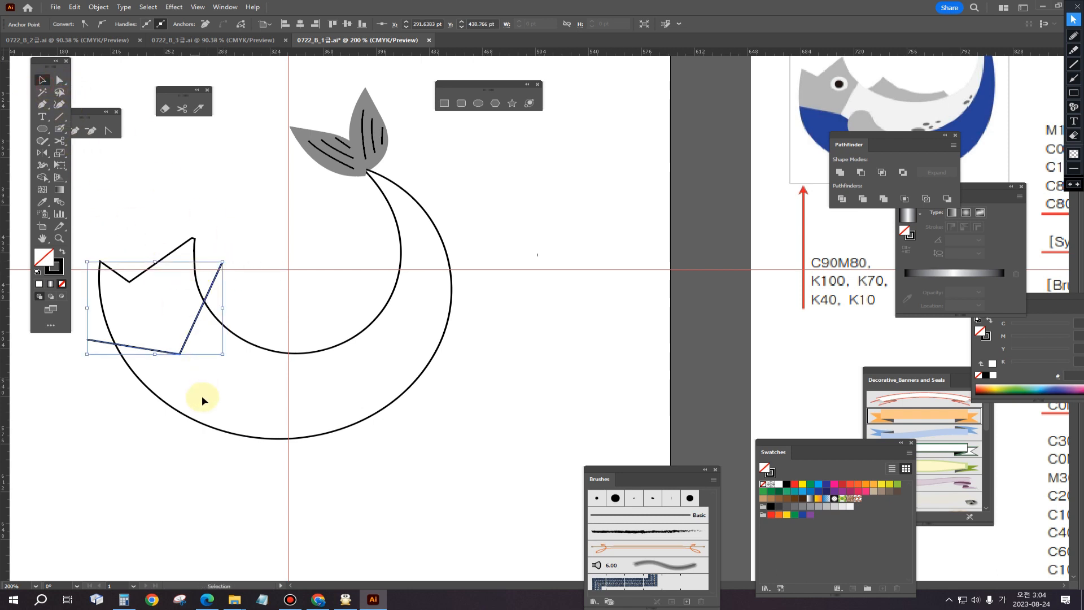
{"action": "left_click", "coordinate": [161, 402], "text": "shift"}
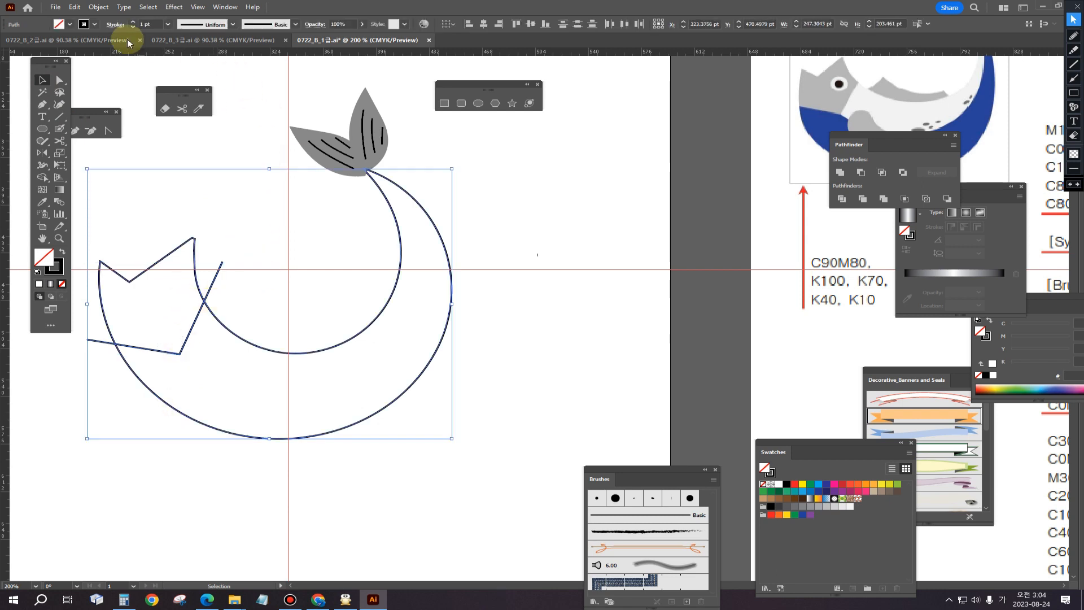
{"action": "left_click", "coordinate": [842, 199]}
{"action": "left_click", "coordinate": [98, 7]}
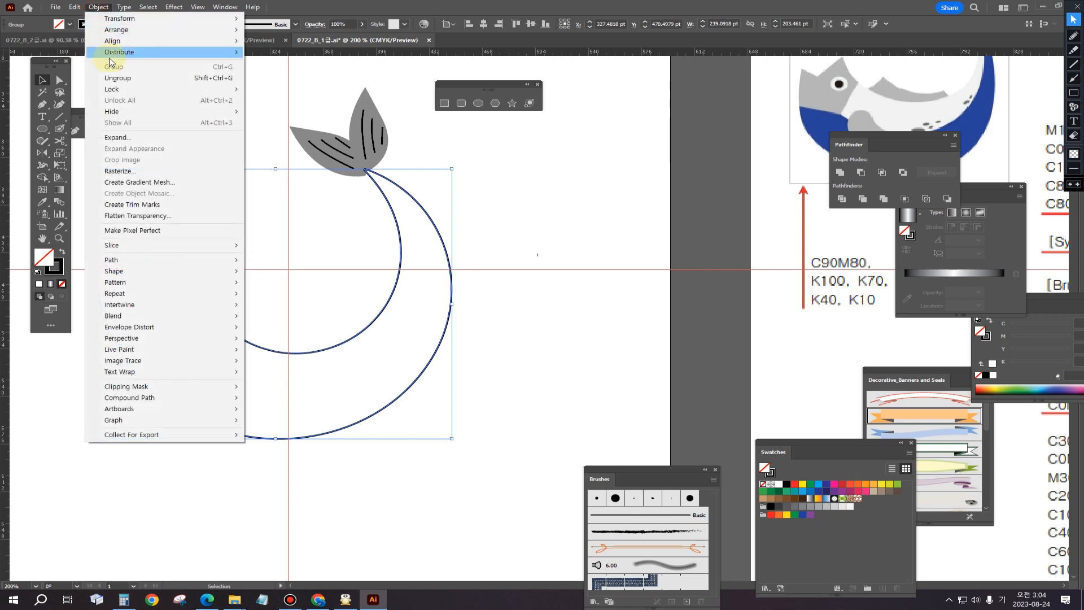
{"action": "left_click", "coordinate": [113, 78]}
{"action": "left_click", "coordinate": [506, 339]}
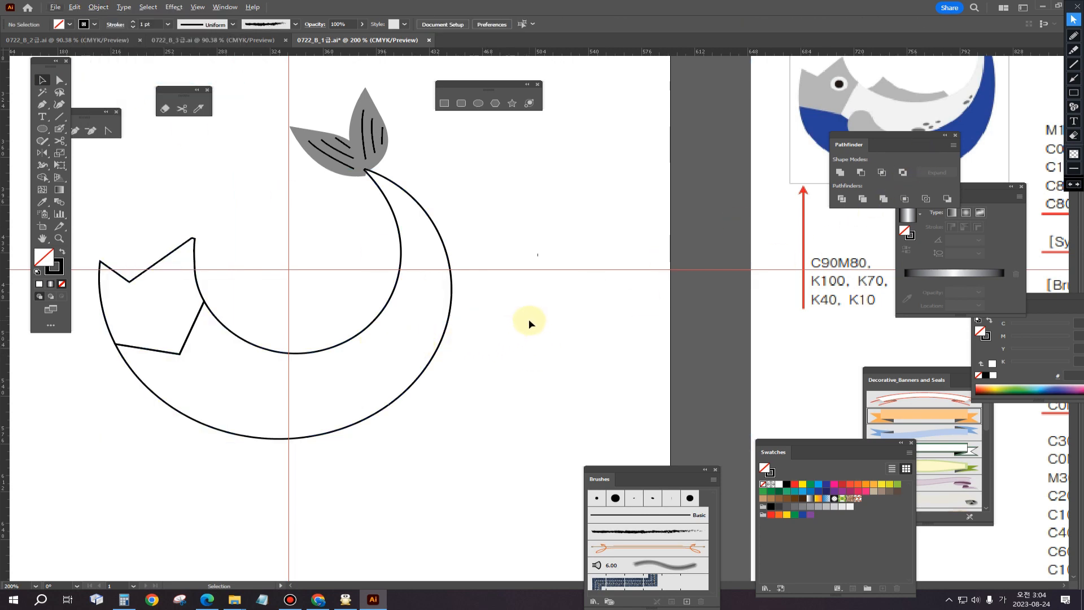
Draw a circle about 190 pt in diameter centered on the intersection of the guides, overlapping the fish's body.
{"action": "scroll", "coordinate": [537, 312], "scroll_direction": "down", "scroll_amount": 1}
{"action": "left_click_drag", "start_coordinate": [605, 283], "coordinate": [435, 278]}
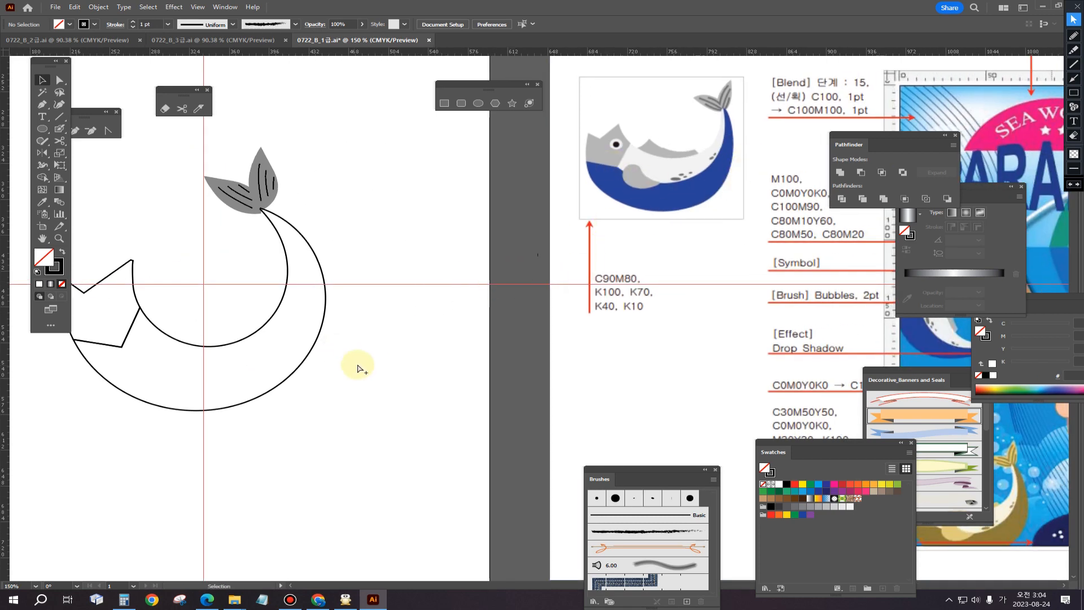
{"action": "scroll", "coordinate": [364, 361], "scroll_direction": "down", "scroll_amount": 2}
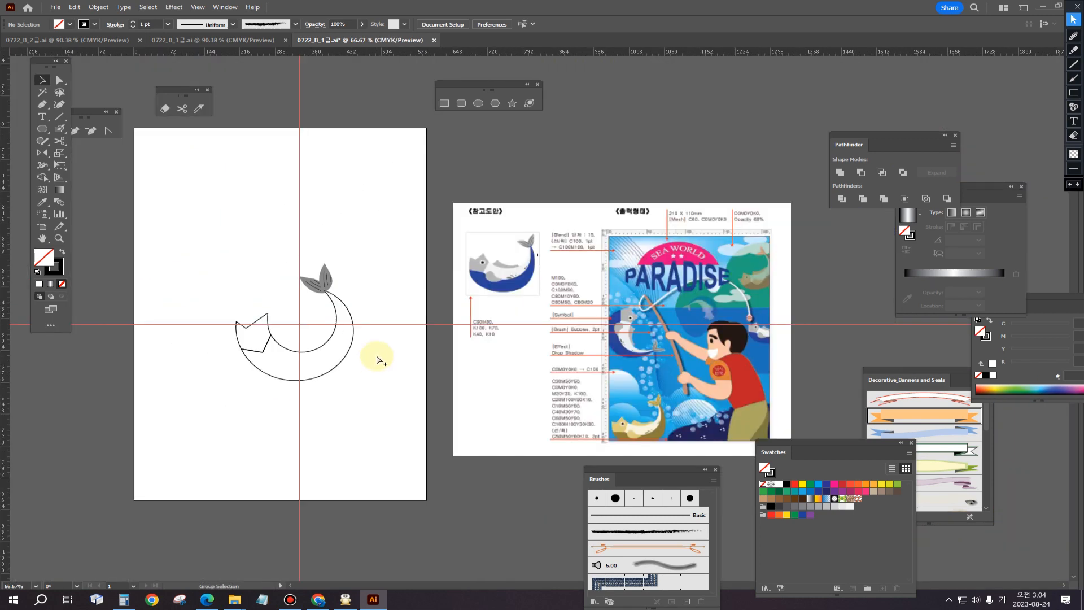
{"action": "left_click", "coordinate": [42, 129]}
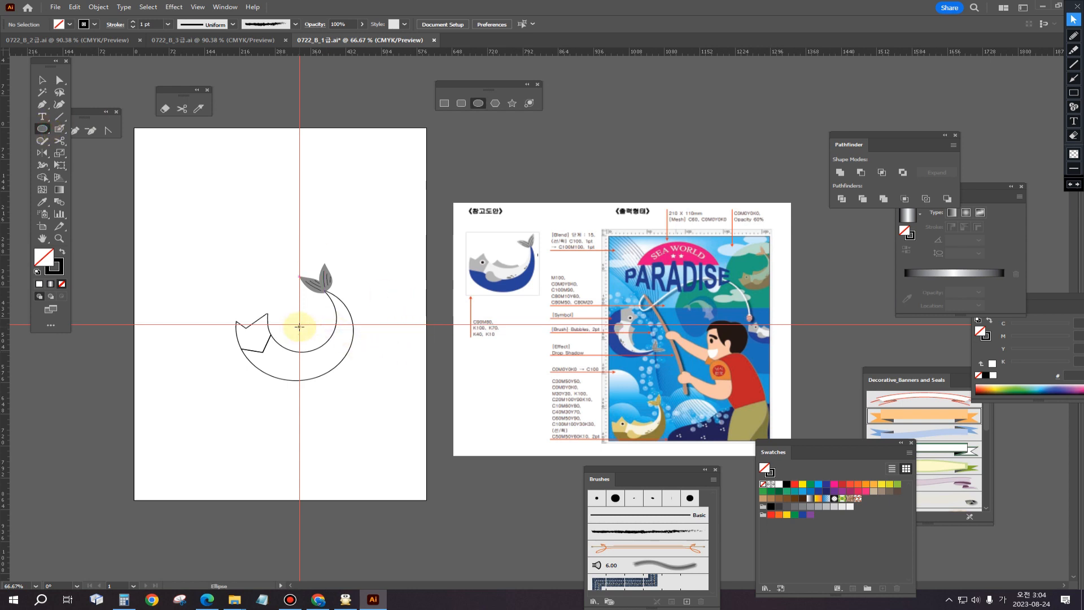
{"action": "left_click_drag", "start_coordinate": [300, 323], "coordinate": [347, 363]}
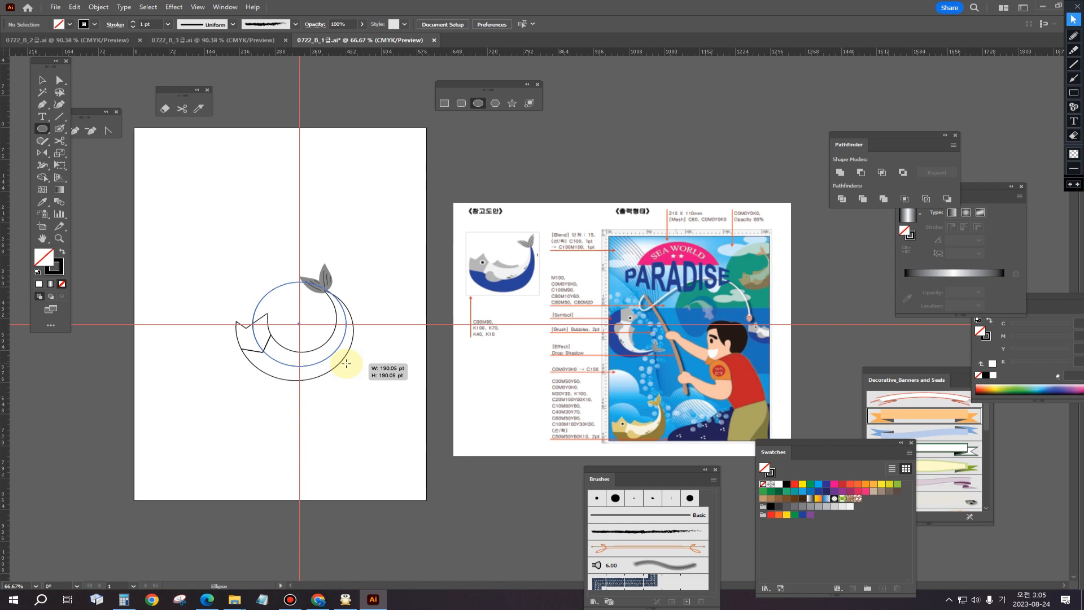
{"action": "left_click_drag", "start_coordinate": [346, 363], "coordinate": [346, 363]}
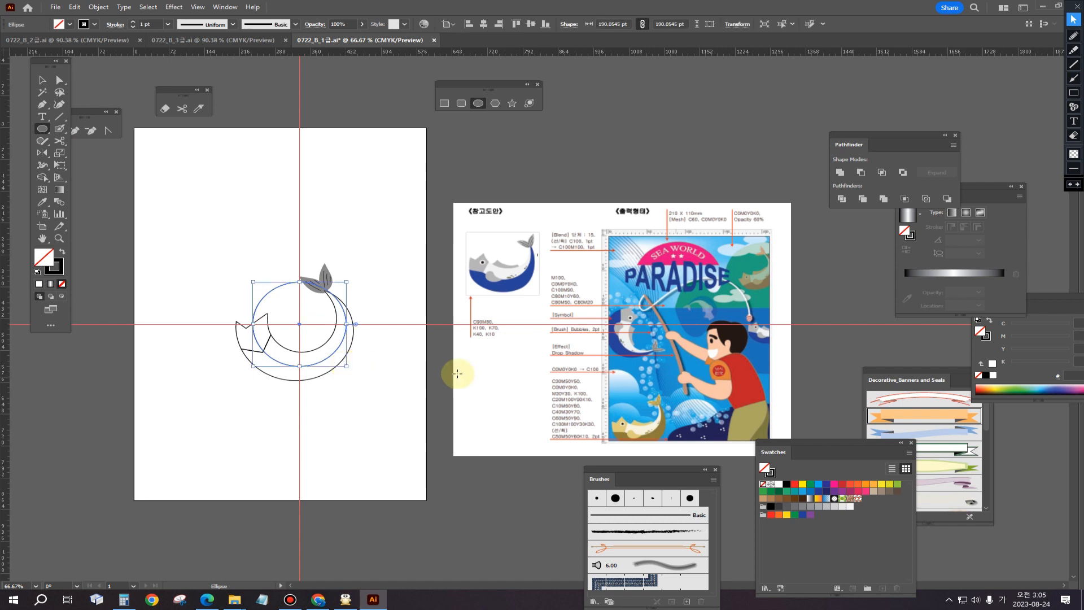
Split the fish's body along the overlapping circle with Pathfinder Divide and ungroup the resulting pieces.
{"action": "left_click", "coordinate": [42, 80]}
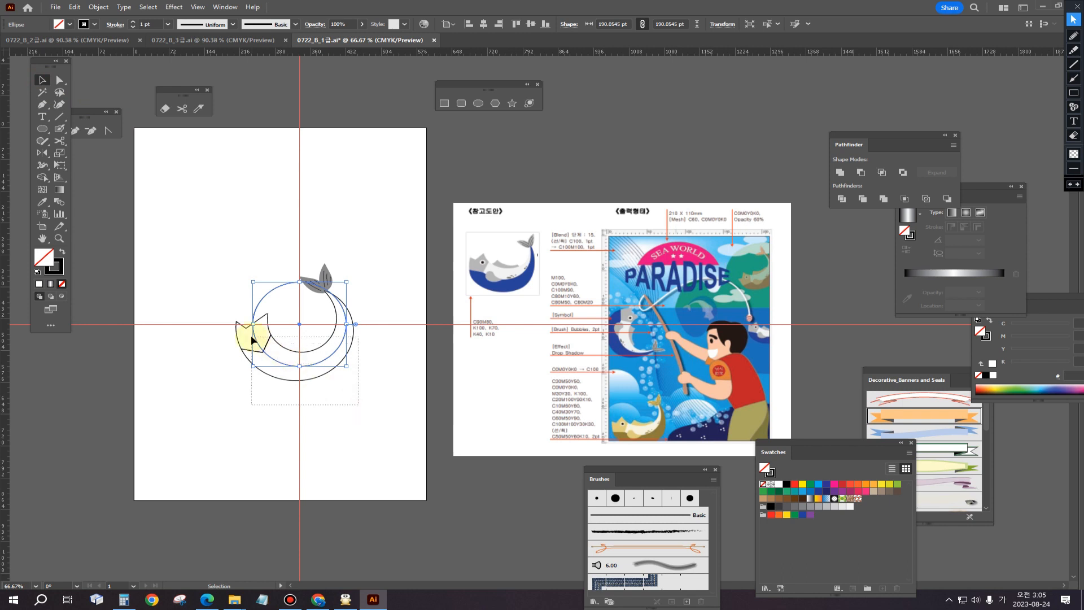
{"action": "left_click", "coordinate": [292, 345], "text": "shift"}
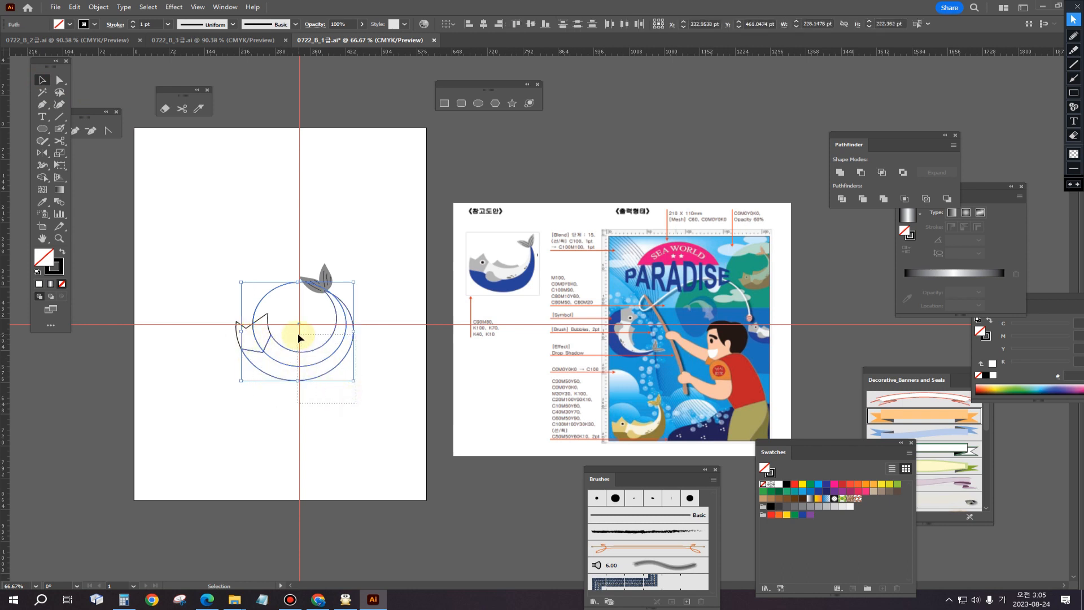
{"action": "left_click", "coordinate": [843, 201]}
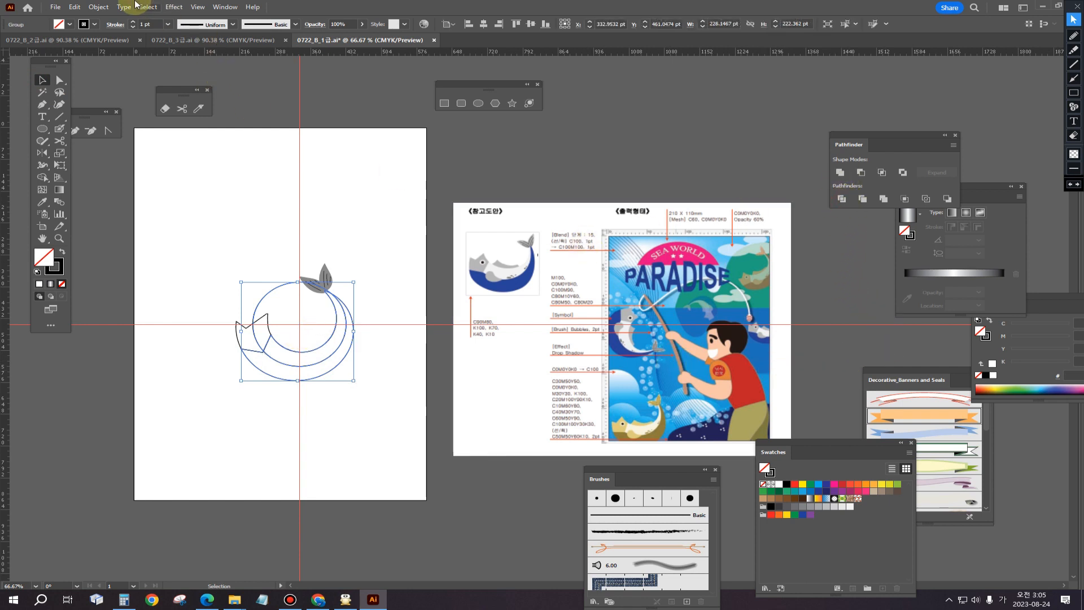
{"action": "left_click", "coordinate": [98, 7]}
{"action": "mouse_move", "coordinate": [122, 91]}
{"action": "left_click", "coordinate": [338, 90]}
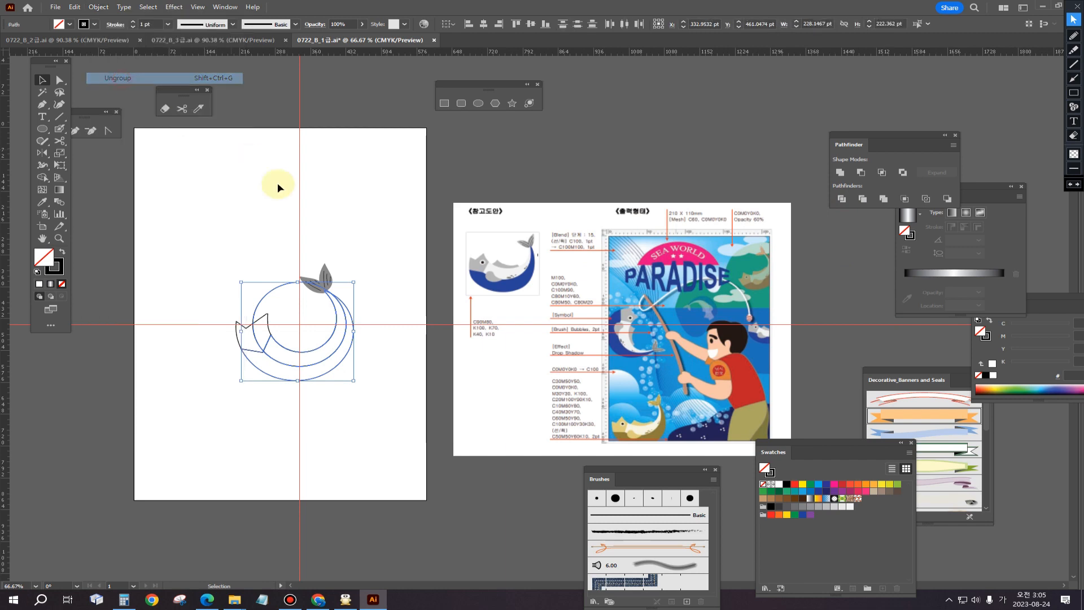
Delete the leftover circle piece inside the curve of the body, keeping the inner and outer body bands.
{"action": "left_click_drag", "start_coordinate": [289, 291], "coordinate": [290, 292]}
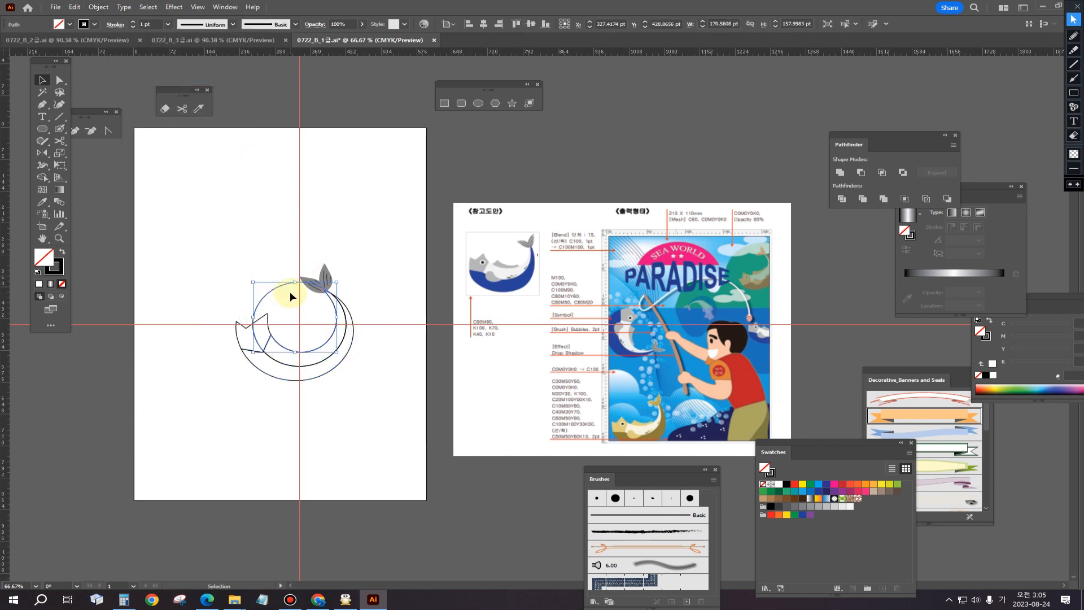
{"action": "key", "text": "Delete"}
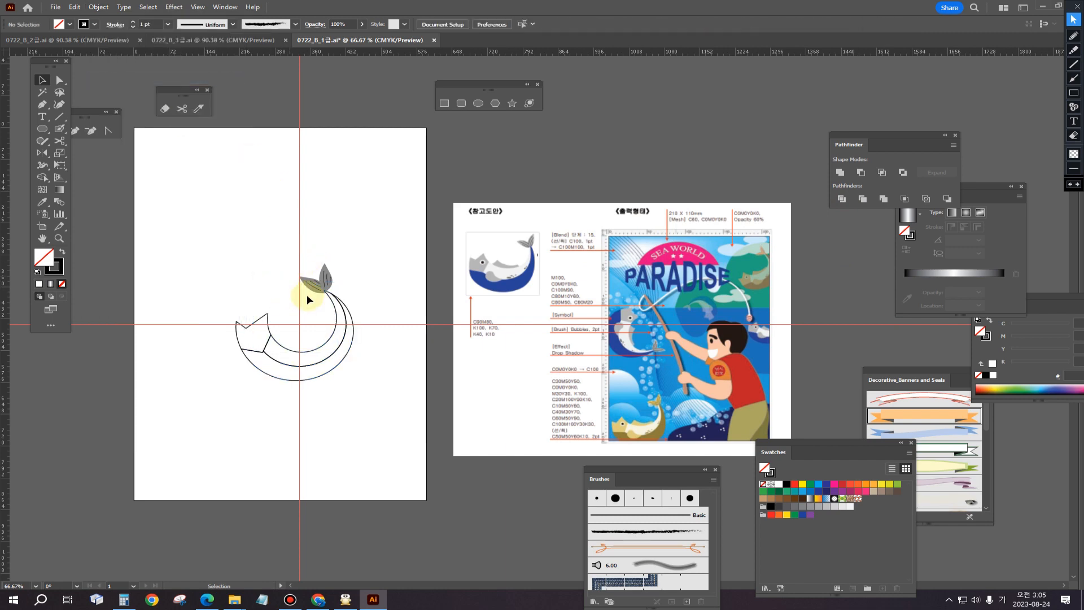
{"action": "left_click", "coordinate": [305, 355]}
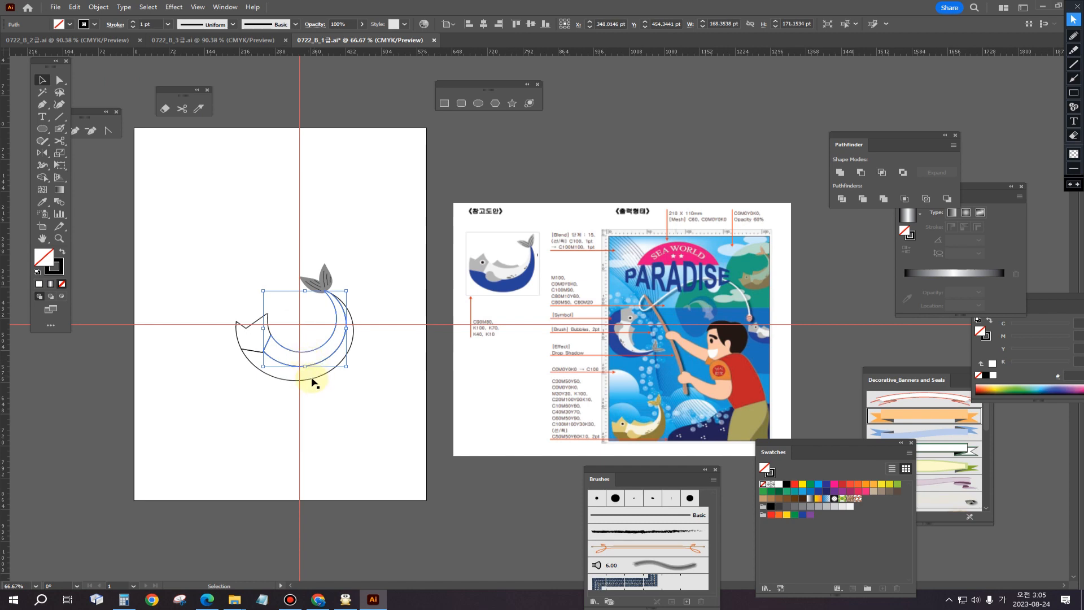
{"action": "left_click", "coordinate": [309, 382], "text": "shift"}
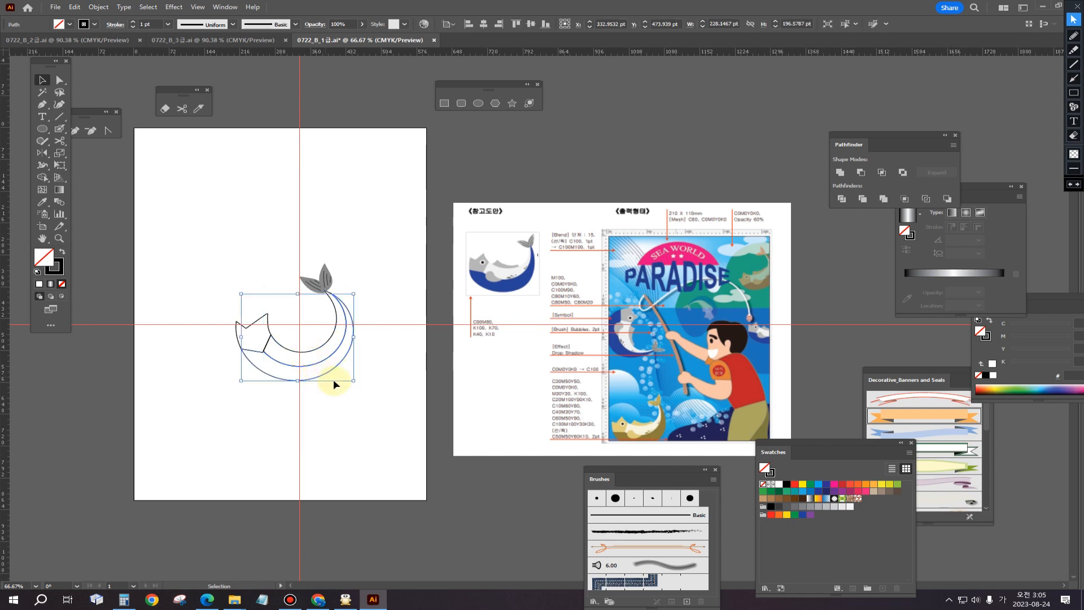
Give the head and both body bands the default white fill and black stroke.
{"action": "scroll", "coordinate": [334, 380], "scroll_direction": "up", "scroll_amount": 1}
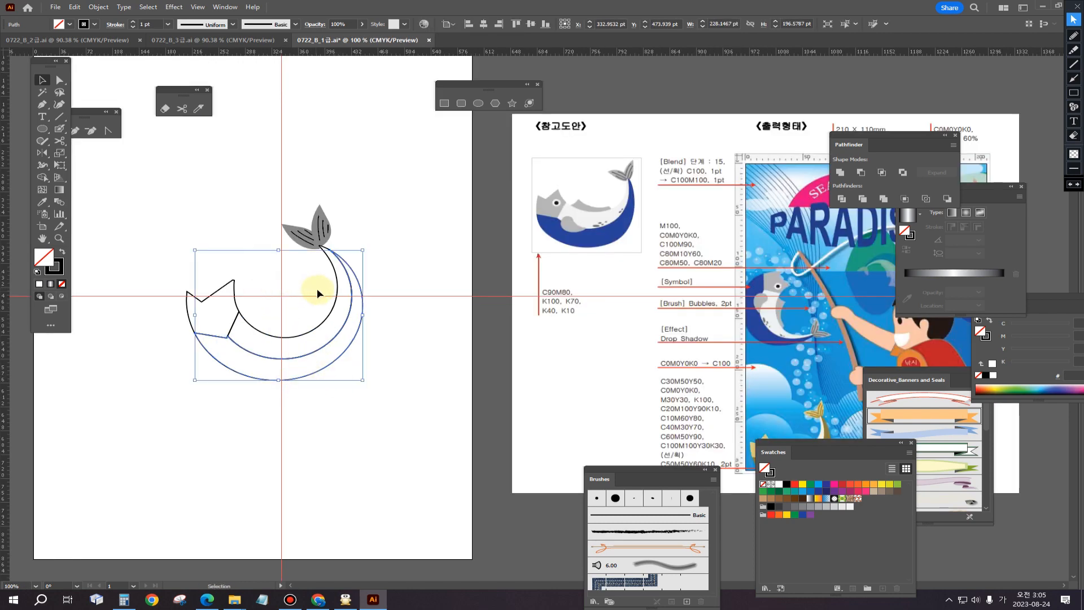
{"action": "left_click", "coordinate": [205, 299]}
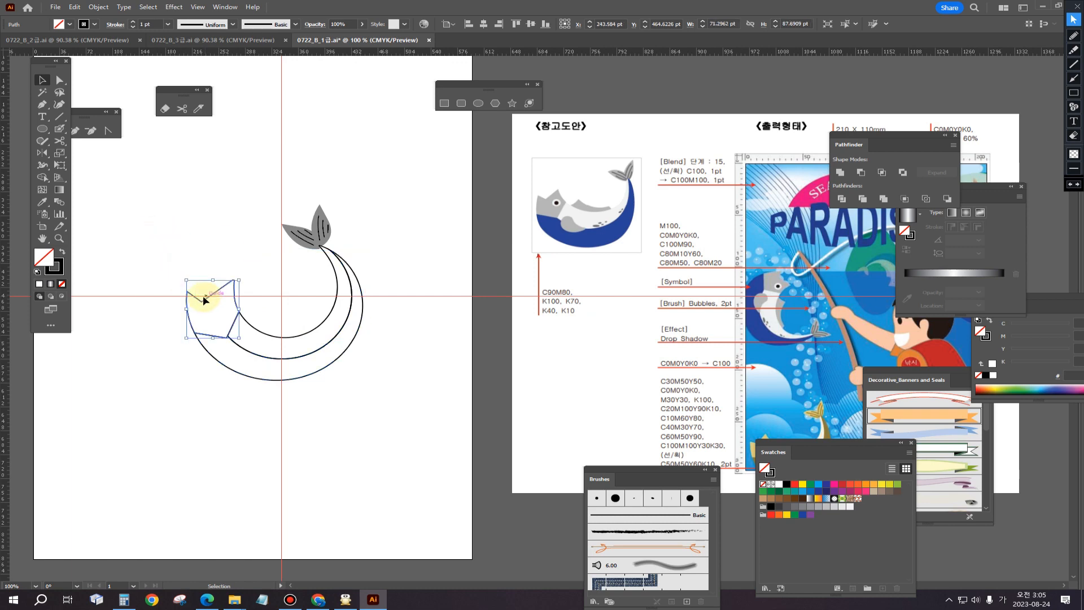
{"action": "left_click_drag", "start_coordinate": [148, 296], "coordinate": [406, 411]}
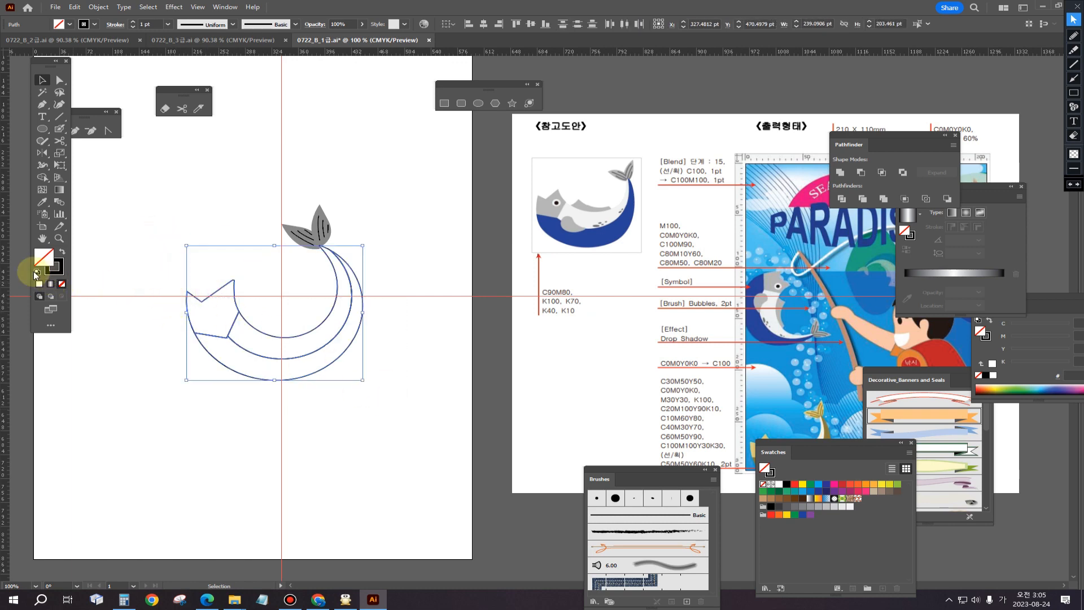
{"action": "left_click", "coordinate": [39, 272]}
{"action": "left_click", "coordinate": [213, 242]}
Color the head gray and the outer body band blue by sampling the reference fish with the Eyedropper.
{"action": "left_click", "coordinate": [223, 293]}
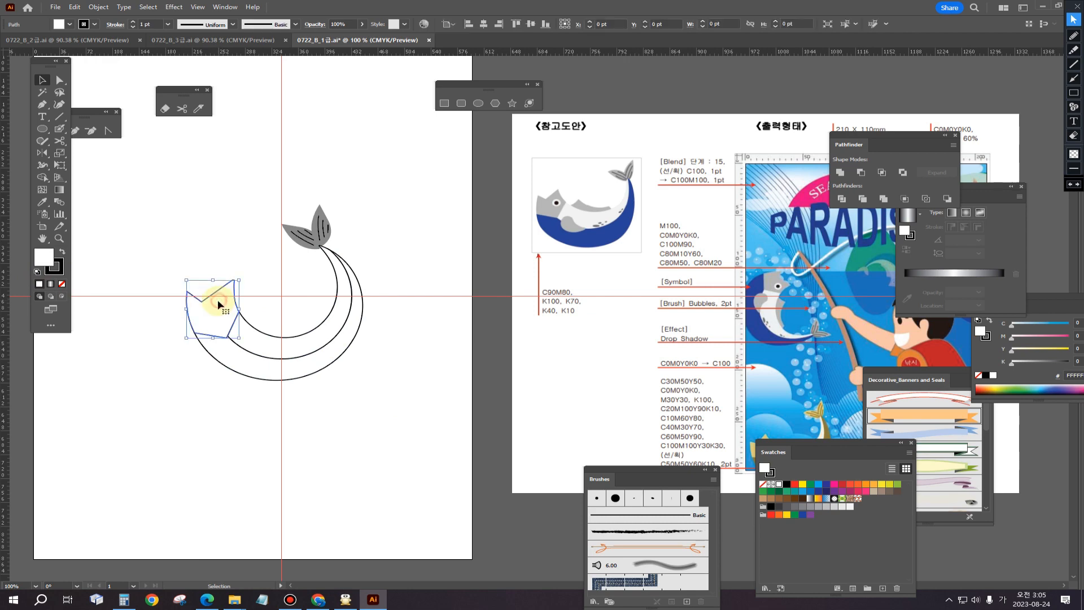
{"action": "left_click", "coordinate": [42, 201]}
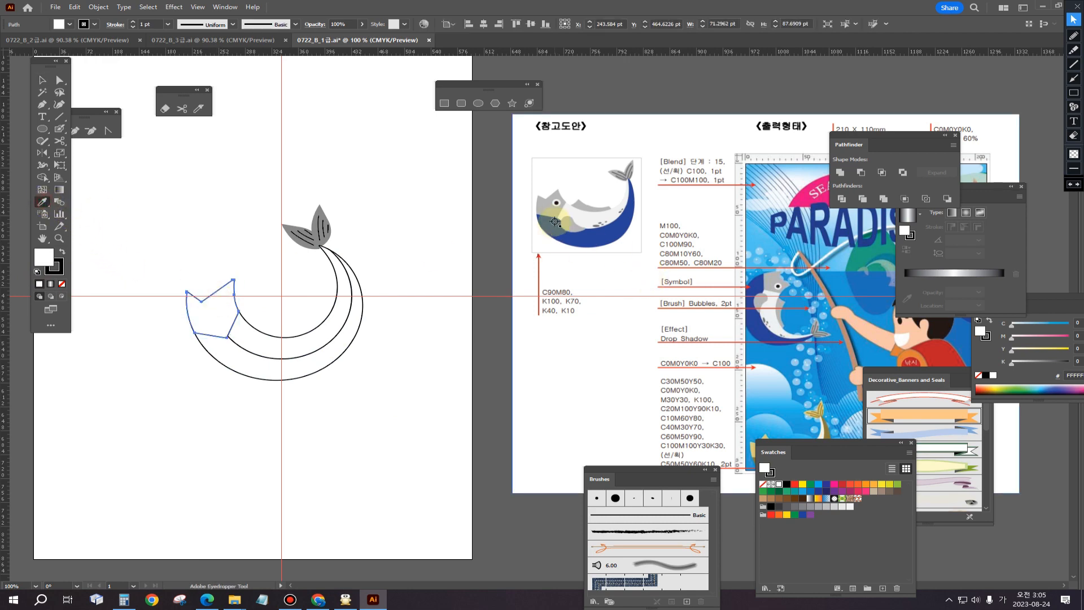
{"action": "left_click", "coordinate": [543, 205]}
{"action": "left_click", "coordinate": [337, 372], "text": "ctrl"}
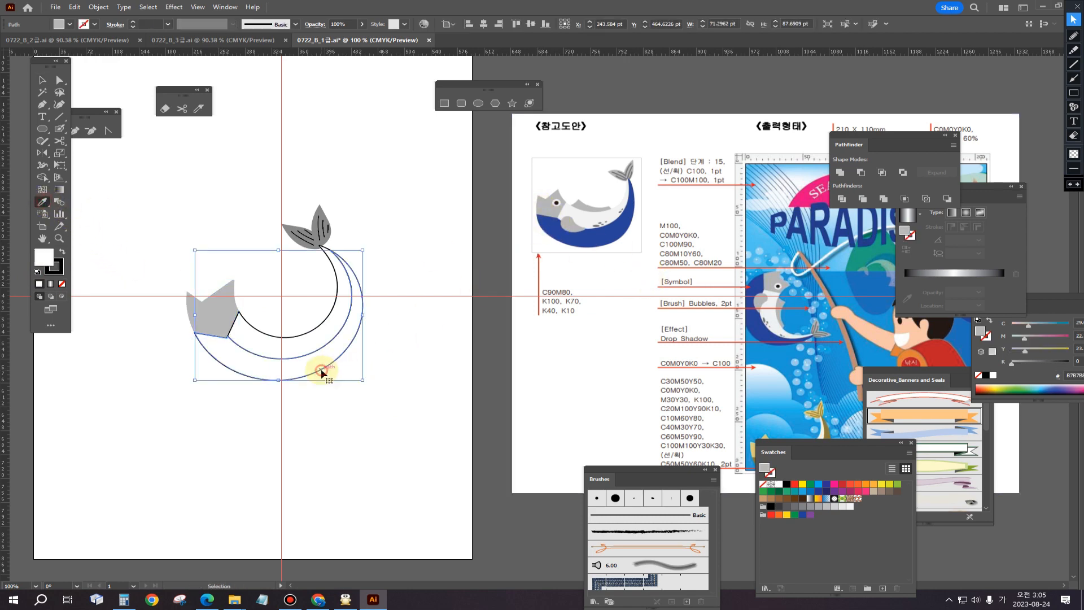
{"action": "left_click", "coordinate": [573, 237]}
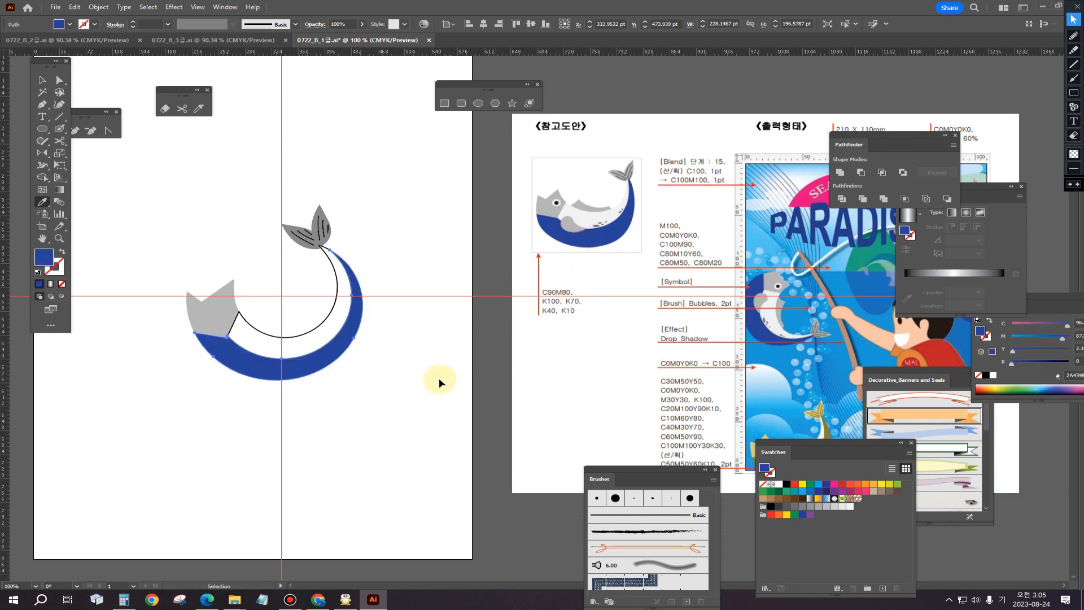
Color the inner body band off-white by sampling the belly of the reference fish with the Eyedropper, and deselect it.
{"action": "left_click", "coordinate": [317, 346], "text": "ctrl"}
{"action": "left_click", "coordinate": [636, 272]}
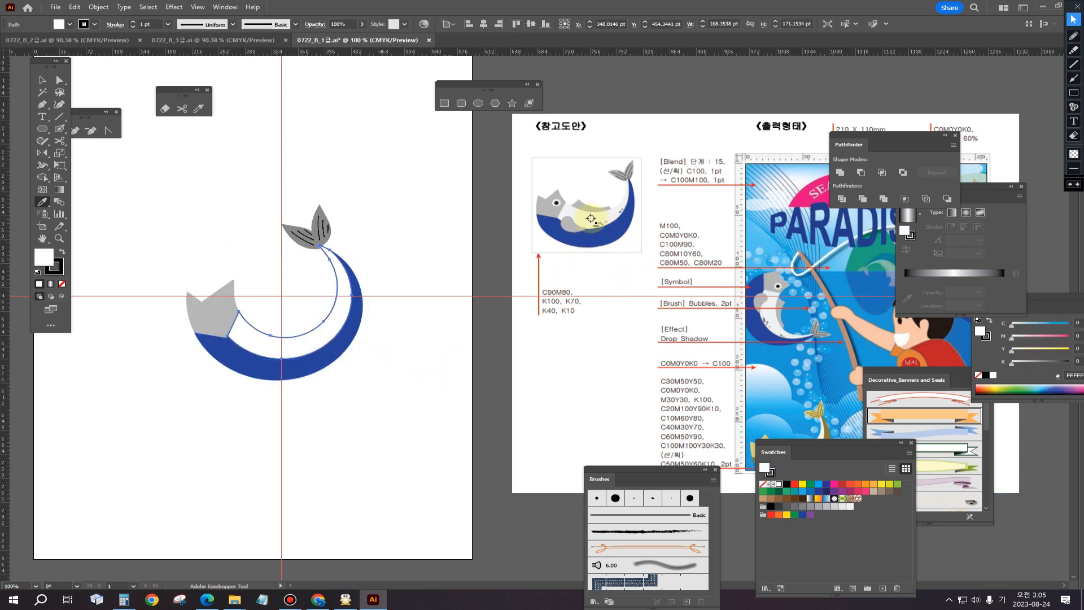
{"action": "left_click", "coordinate": [589, 219]}
{"action": "left_click", "coordinate": [478, 351], "text": "ctrl"}
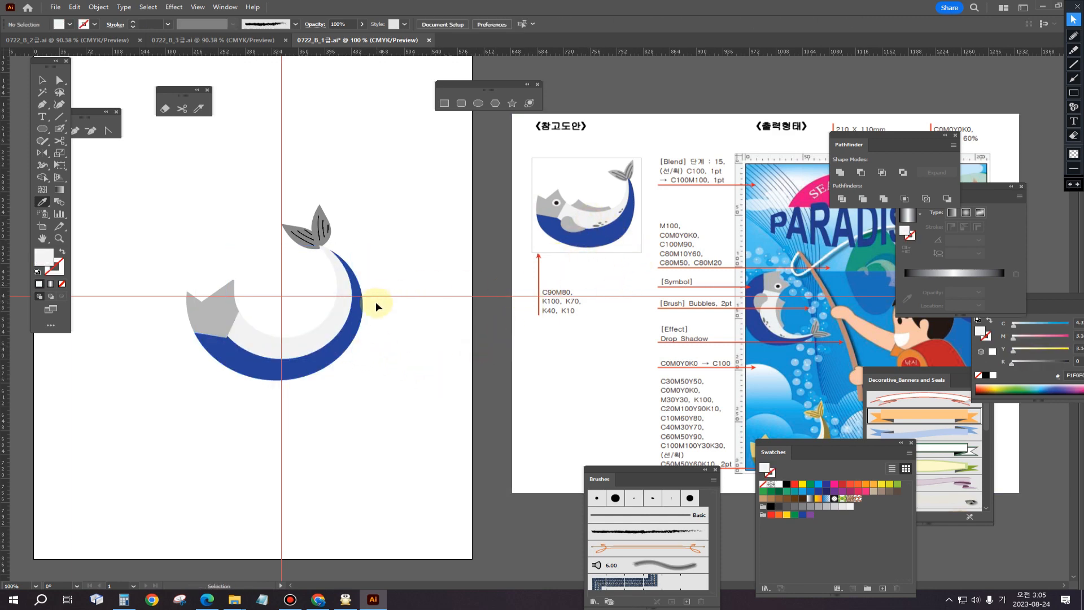
Draw an ellipse about 129 by 60 pt below the fish and convert its right anchor to a corner point.
{"action": "left_click", "coordinate": [43, 106]}
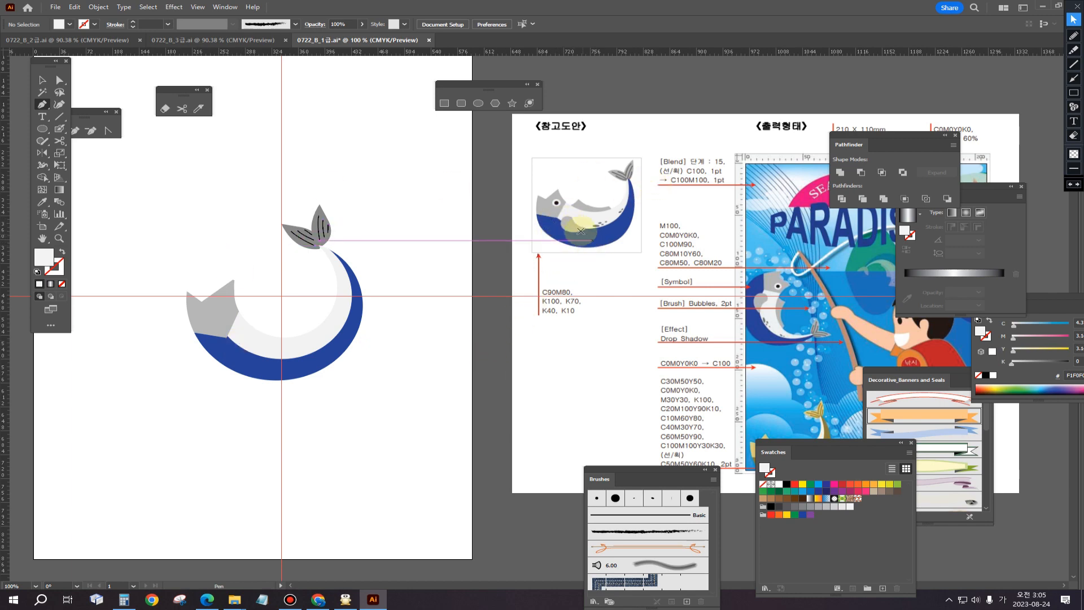
{"action": "left_click", "coordinate": [43, 129]}
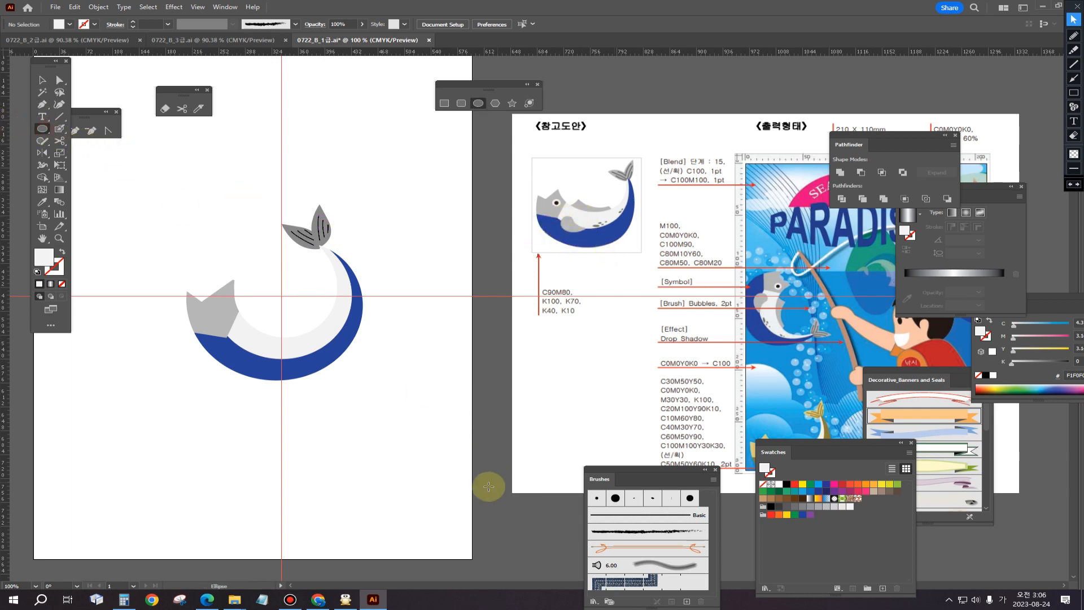
{"action": "left_click_drag", "start_coordinate": [343, 399], "coordinate": [438, 437]}
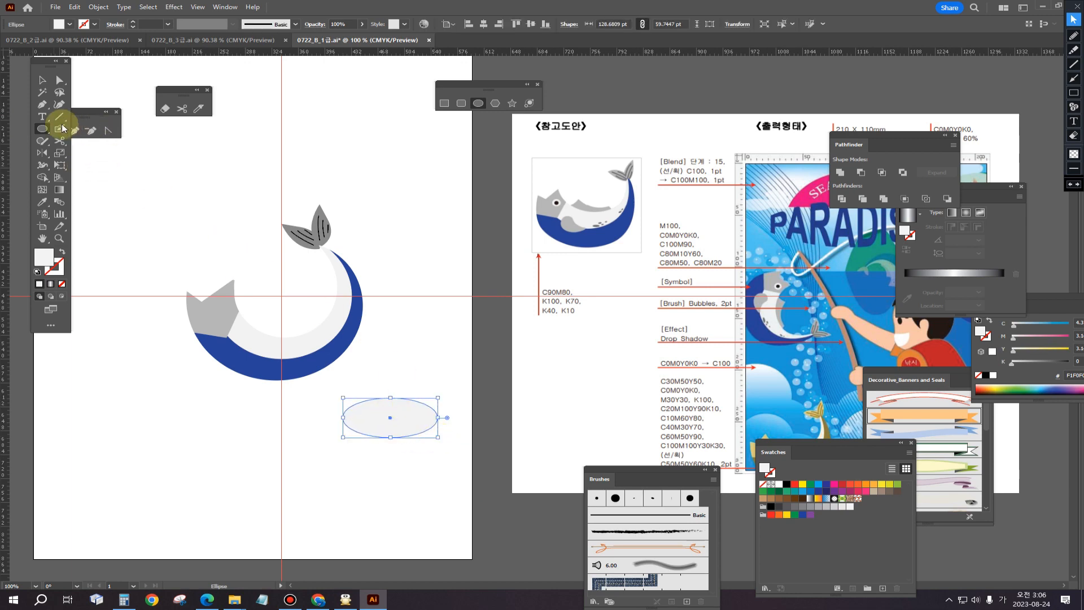
{"action": "left_click", "coordinate": [107, 132]}
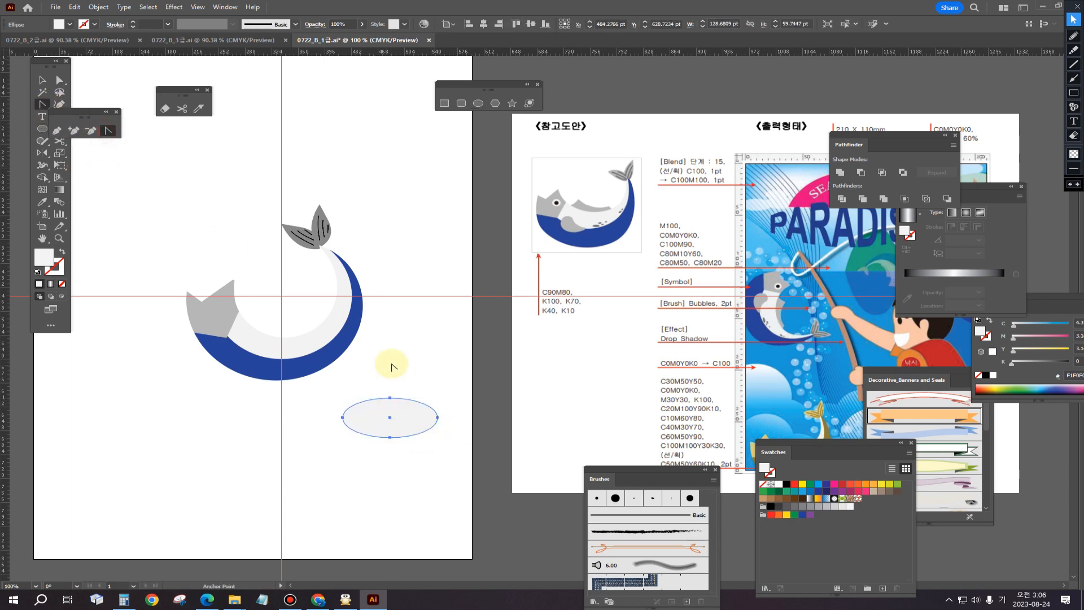
{"action": "left_click", "coordinate": [439, 419]}
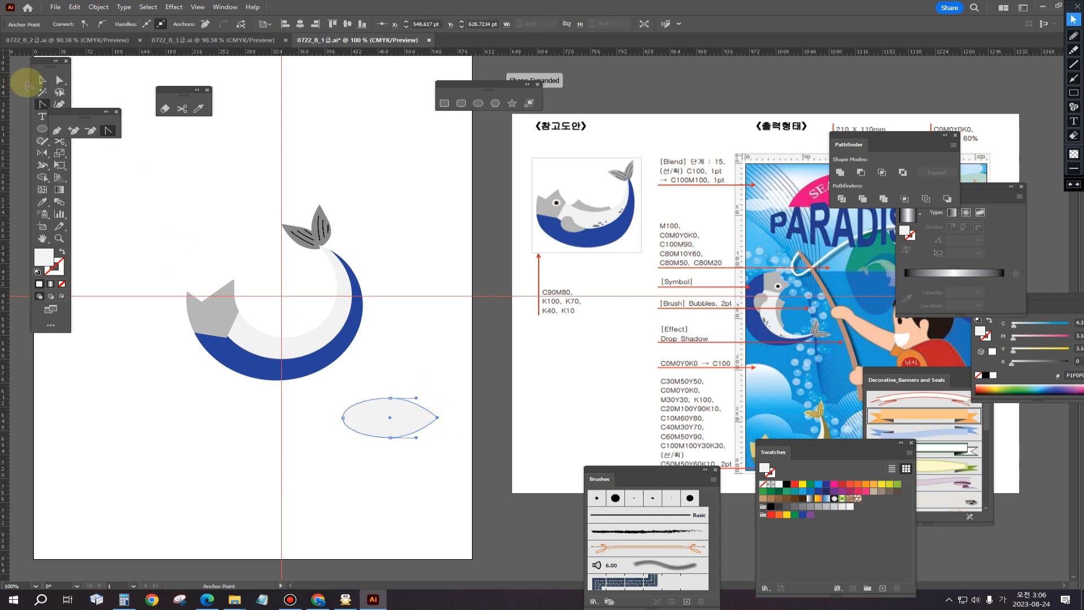
Shift the ellipse's top and bottom anchors toward its rounded end to form a teardrop.
{"action": "left_click", "coordinate": [59, 80]}
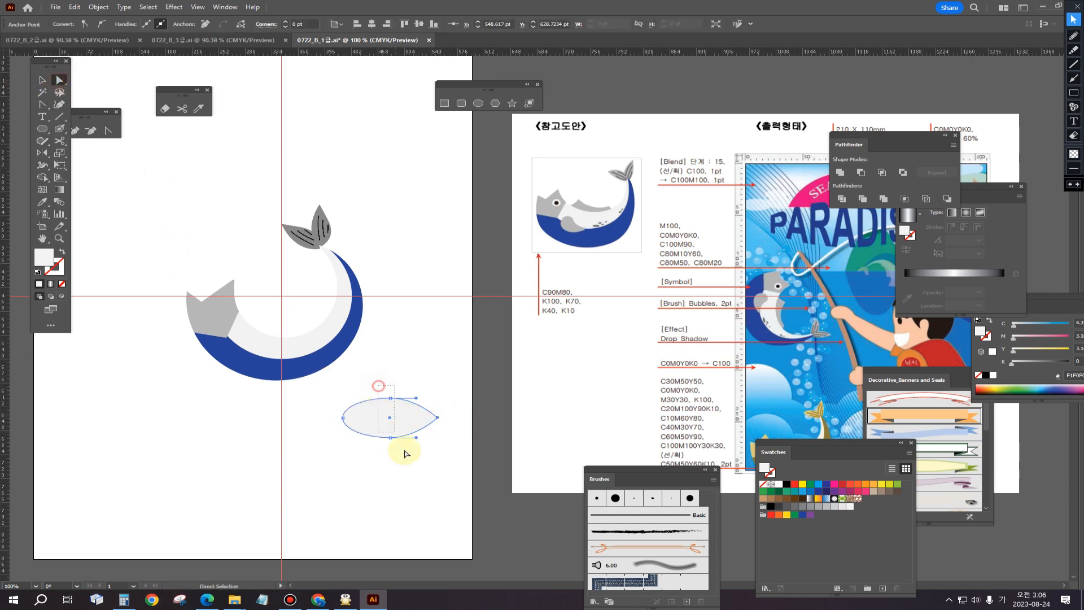
{"action": "left_click", "coordinate": [391, 438]}
{"action": "left_click_drag", "start_coordinate": [392, 439], "coordinate": [375, 438]}
{"action": "left_click", "coordinate": [355, 458]}
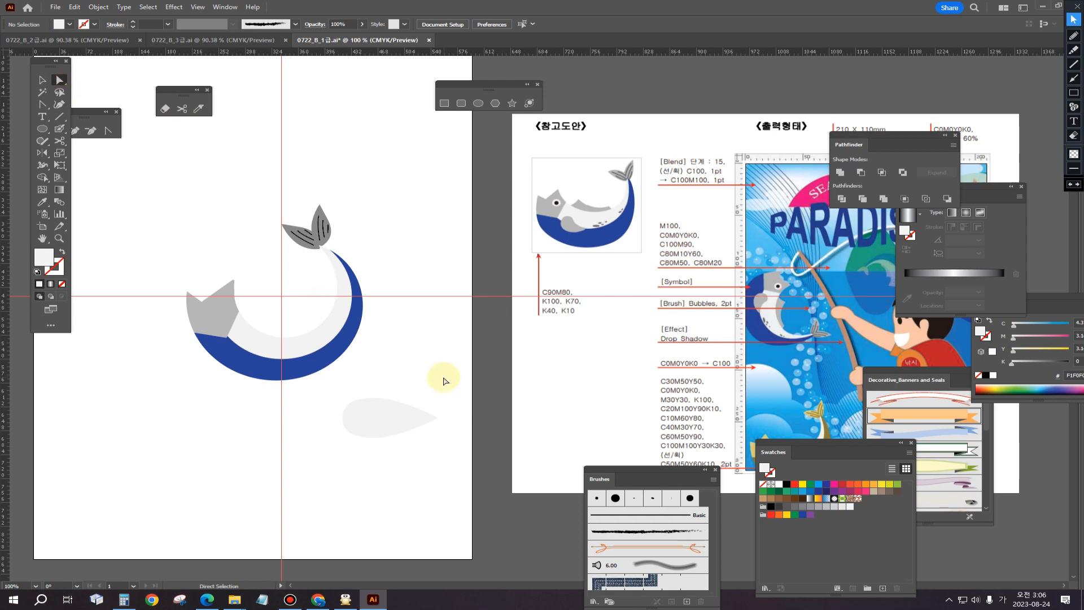
Move the teardrop's top anchor and tilt its handles so the upper edge curves inward toward the tip like a fin.
{"action": "left_click", "coordinate": [395, 418]}
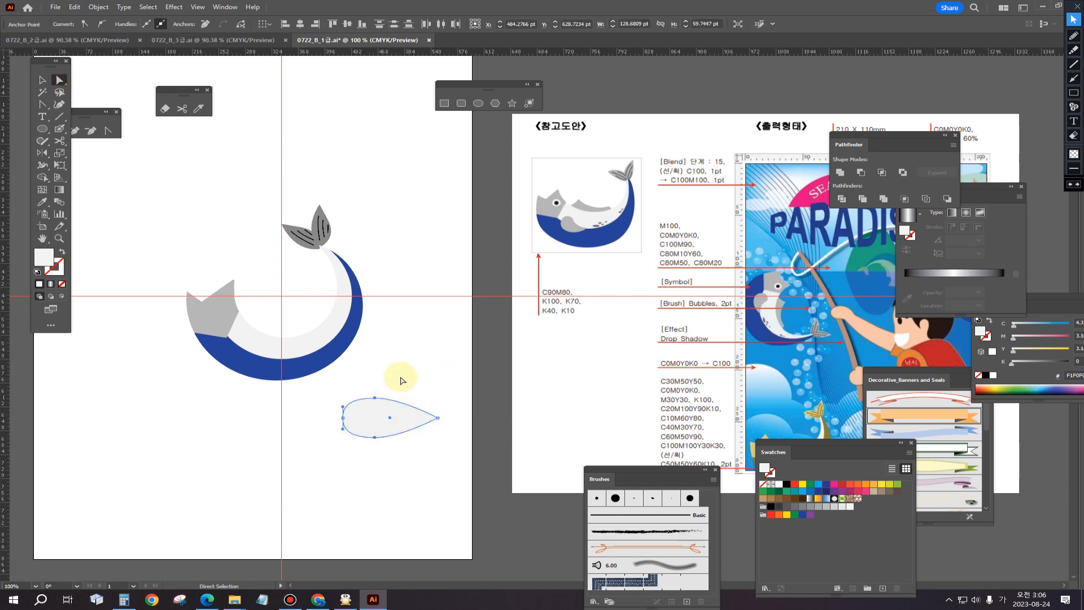
{"action": "left_click", "coordinate": [377, 383]}
{"action": "mouse_move", "coordinate": [399, 410]}
{"action": "left_mouse_down"}
{"action": "mouse_move", "coordinate": [376, 413]}
{"action": "mouse_move", "coordinate": [388, 419]}
{"action": "left_mouse_up"}
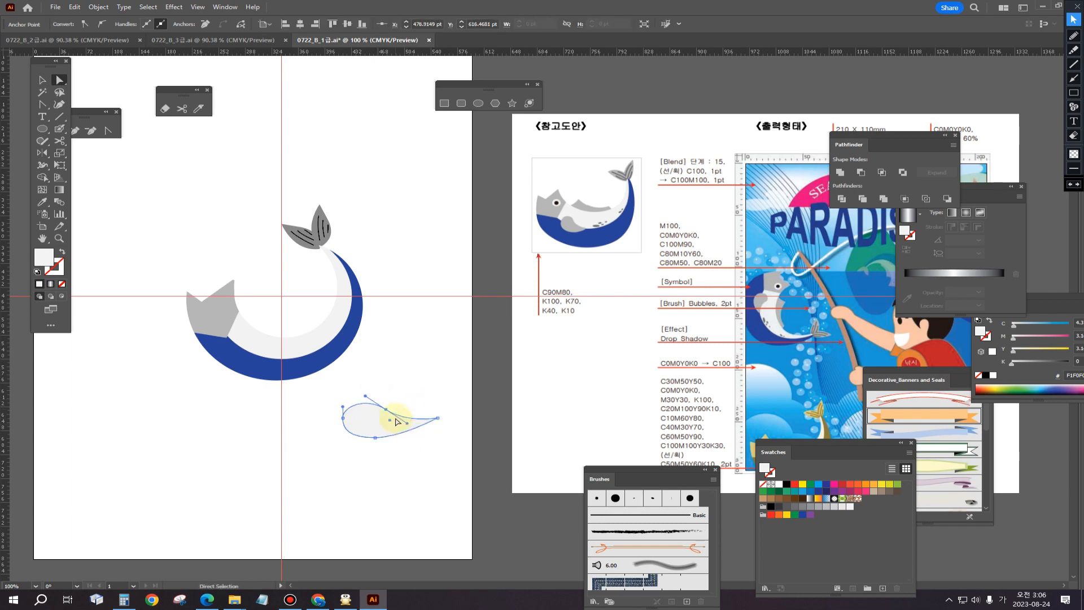
{"action": "left_click_drag", "start_coordinate": [384, 412], "coordinate": [378, 410]}
{"action": "left_click", "coordinate": [408, 458]}
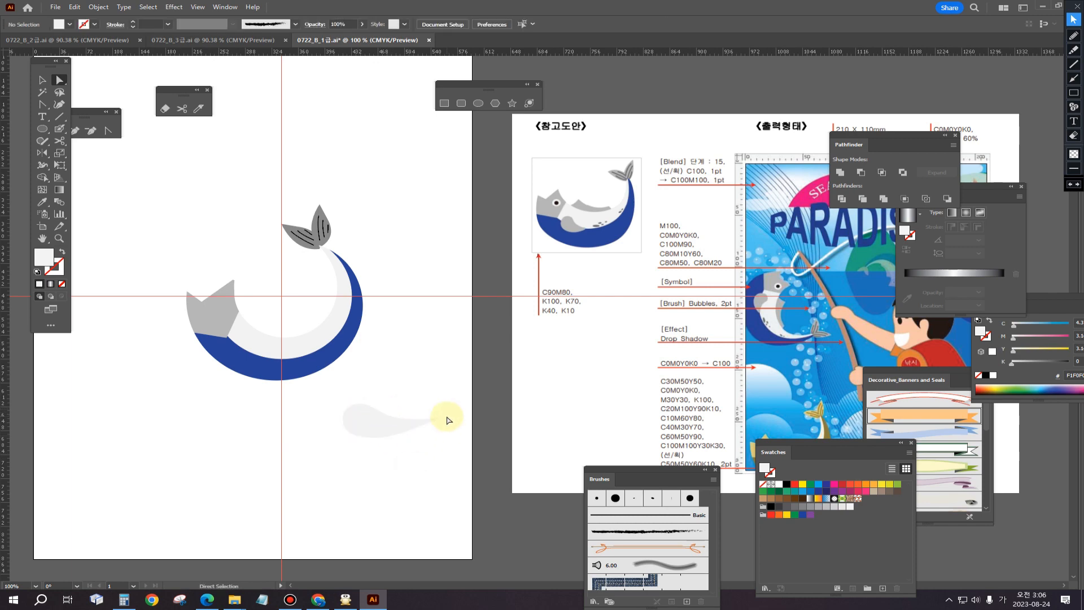
Place the fin shape on the lower body beside the head and narrow it to about 110 pt wide.
{"action": "left_click", "coordinate": [42, 80]}
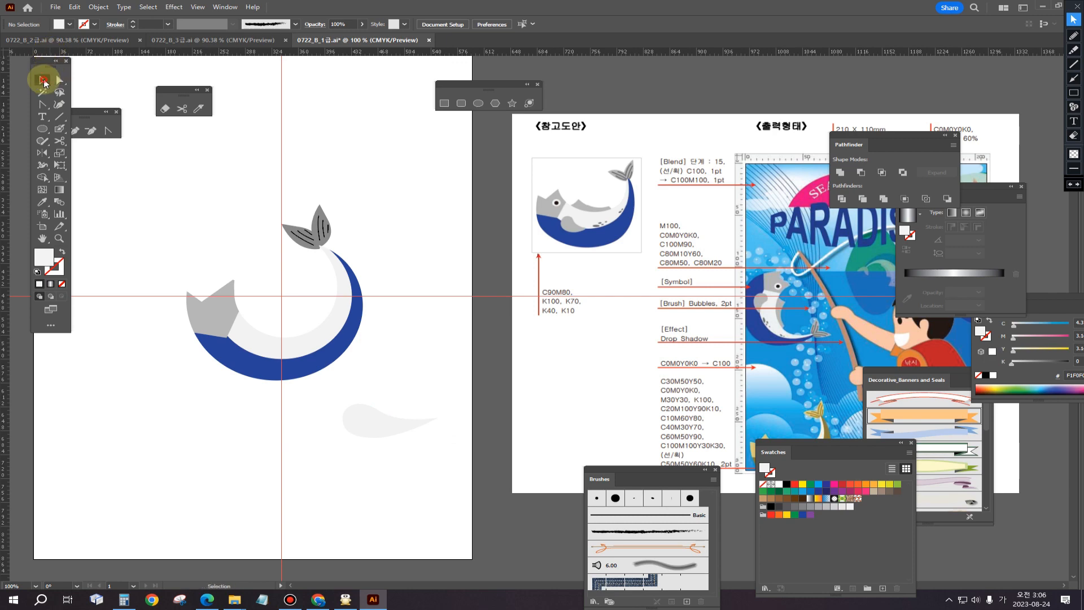
{"action": "left_click", "coordinate": [350, 427]}
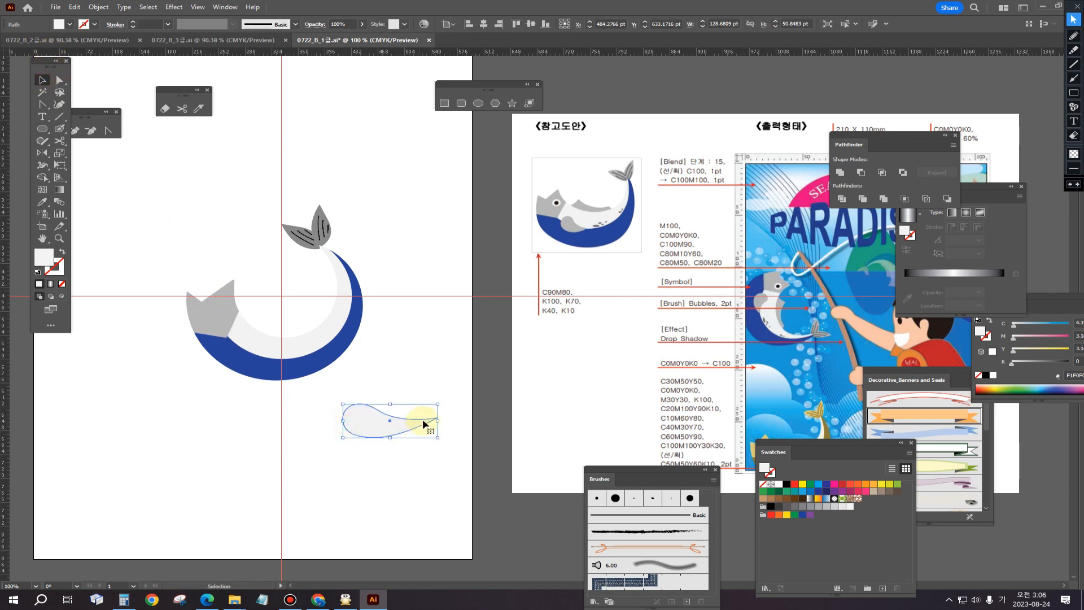
{"action": "left_click_drag", "start_coordinate": [435, 420], "coordinate": [266, 356]}
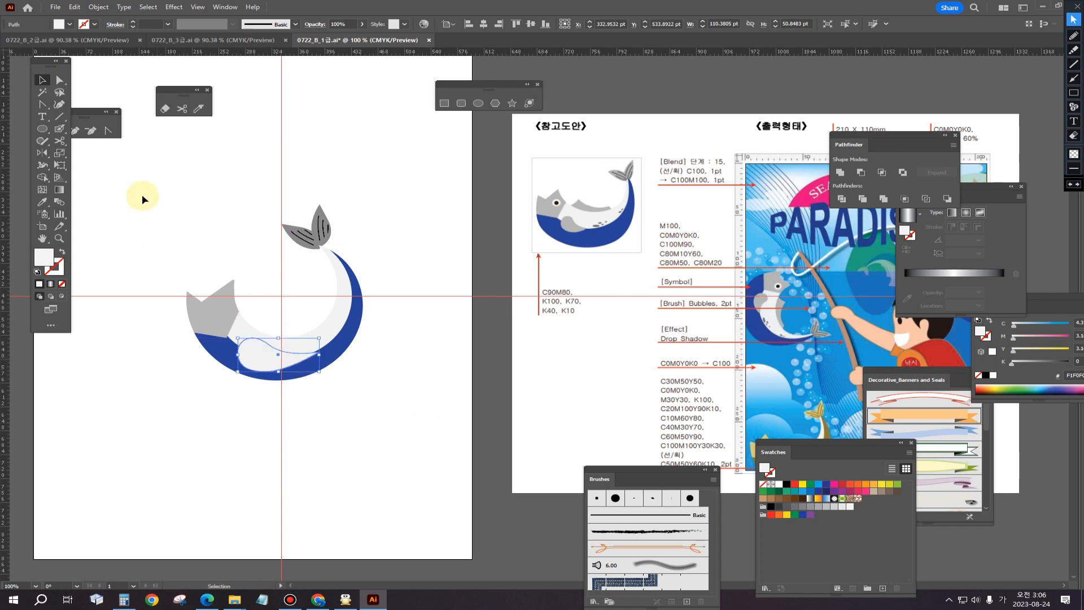
Fill the fin with gray sampled from the reference fish's fin, and adjust its size and angle on the body.
{"action": "left_click", "coordinate": [42, 201]}
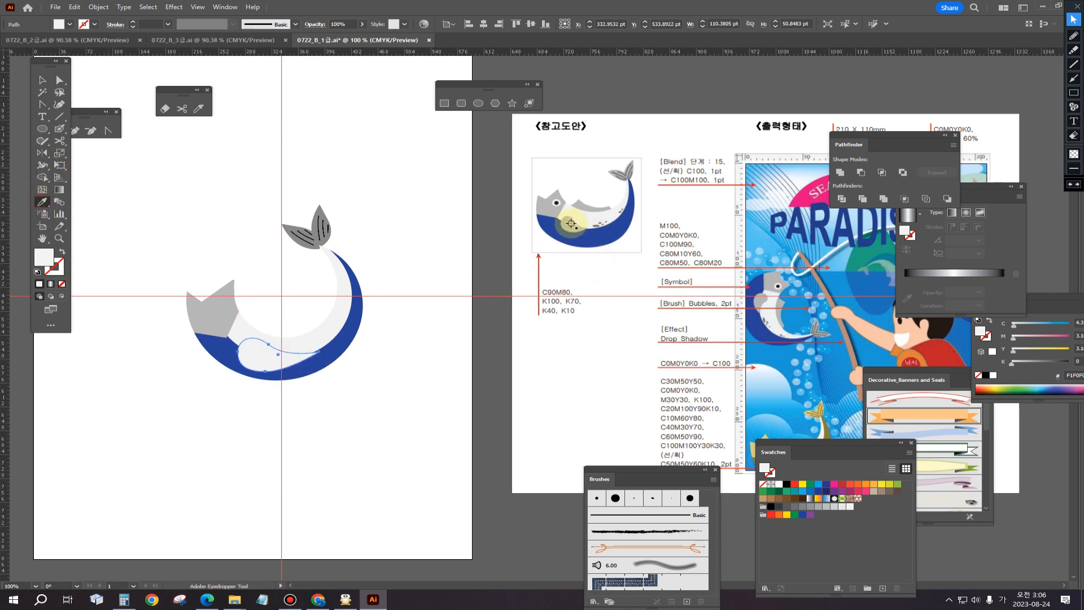
{"action": "left_click", "coordinate": [571, 224]}
{"action": "left_click", "coordinate": [41, 80]}
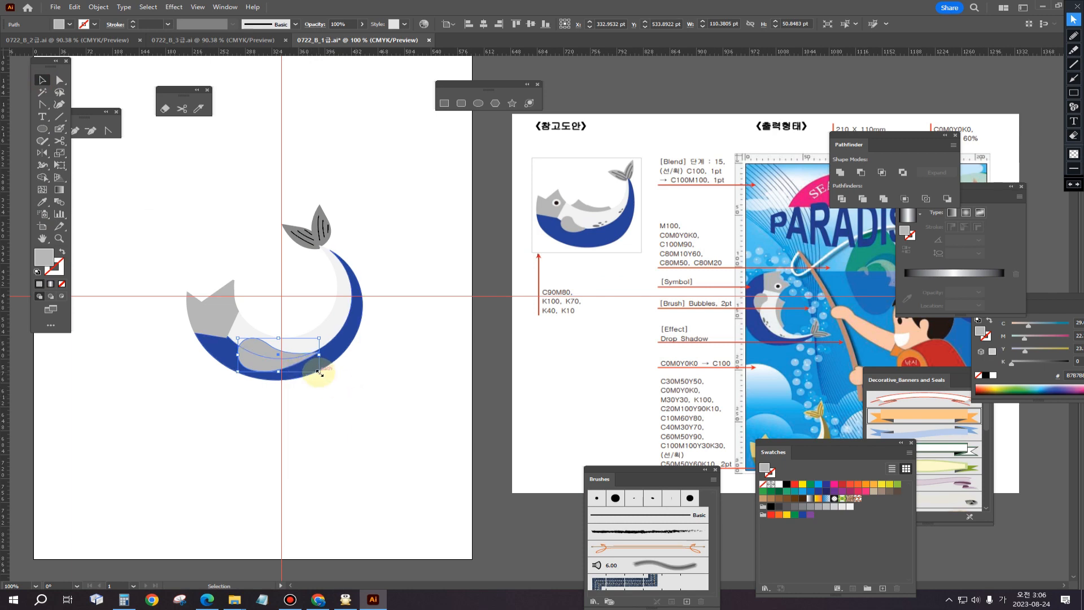
{"action": "left_click_drag", "start_coordinate": [320, 371], "coordinate": [284, 375]}
{"action": "left_click", "coordinate": [310, 416]}
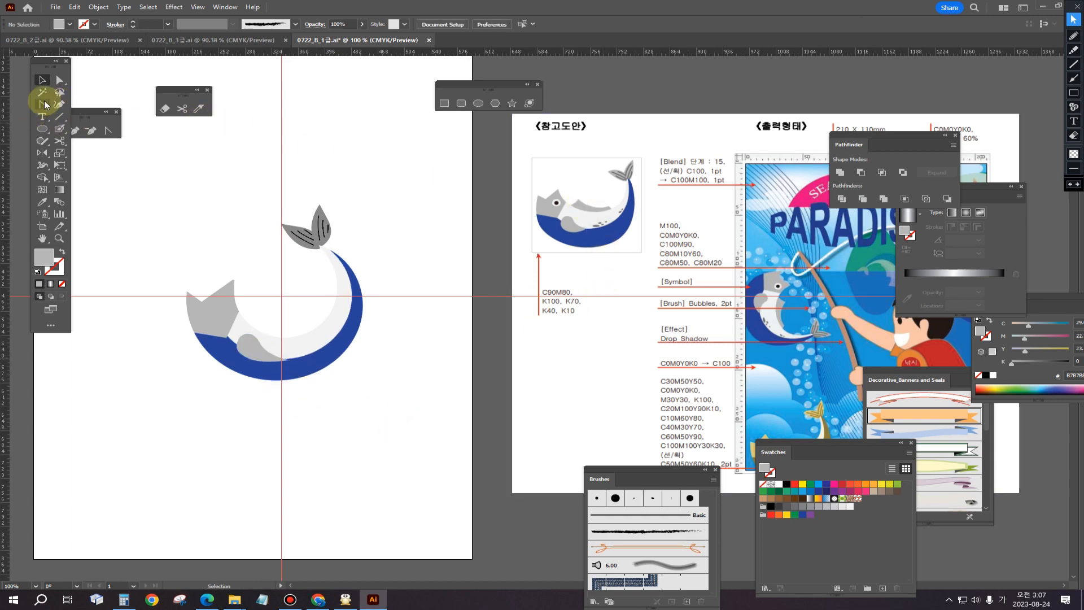
Draw a closed gray back fin about 97 pt wide with the Pen tool along the body's inner curve, giving its upper edge a sag.
{"action": "left_click_drag", "start_coordinate": [87, 112], "coordinate": [277, 124]}
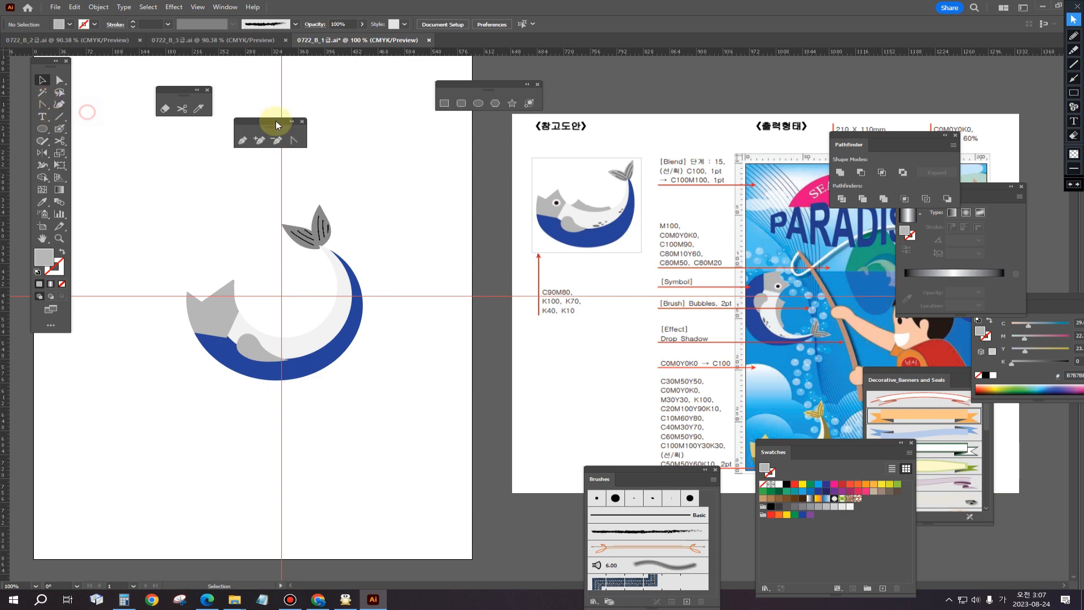
{"action": "left_click", "coordinate": [246, 140]}
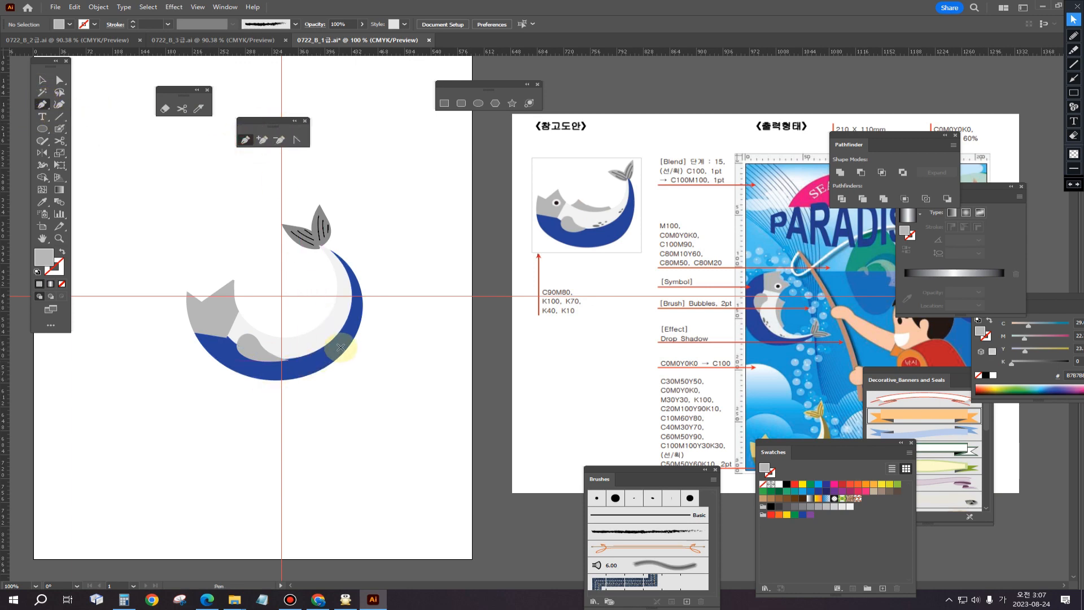
{"action": "left_click", "coordinate": [252, 329]}
{"action": "left_click", "coordinate": [263, 320]}
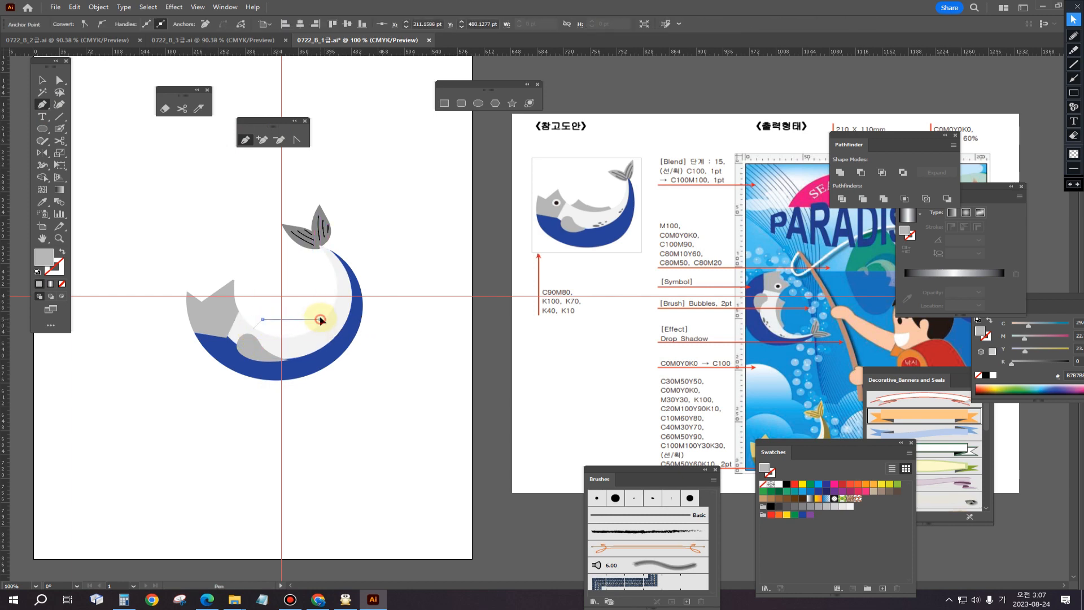
{"action": "left_click_drag", "start_coordinate": [319, 320], "coordinate": [355, 303]}
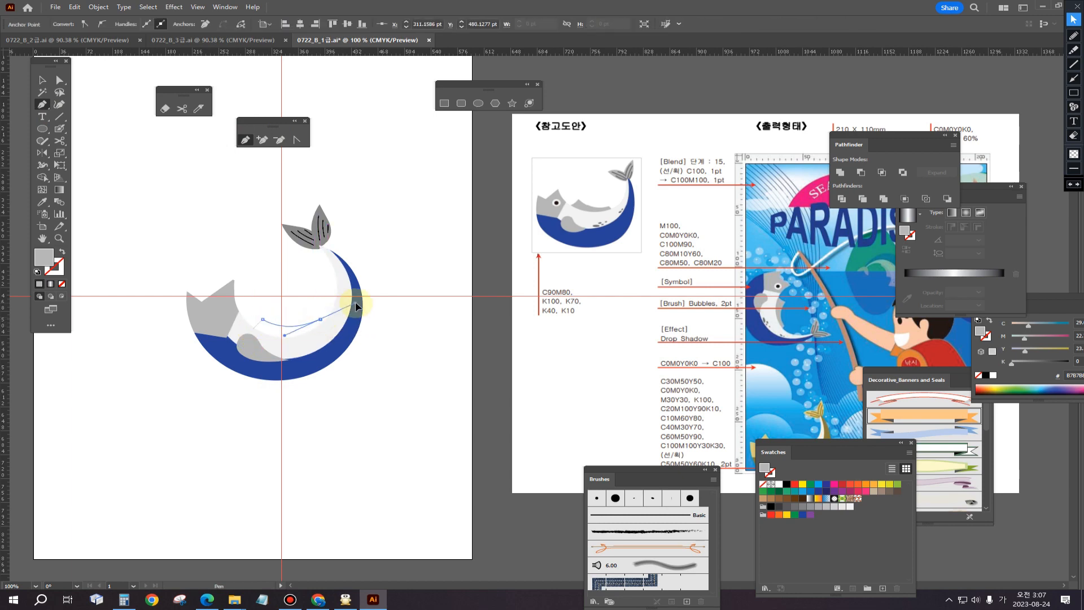
{"action": "left_click", "coordinate": [318, 319]}
{"action": "left_click", "coordinate": [324, 328]}
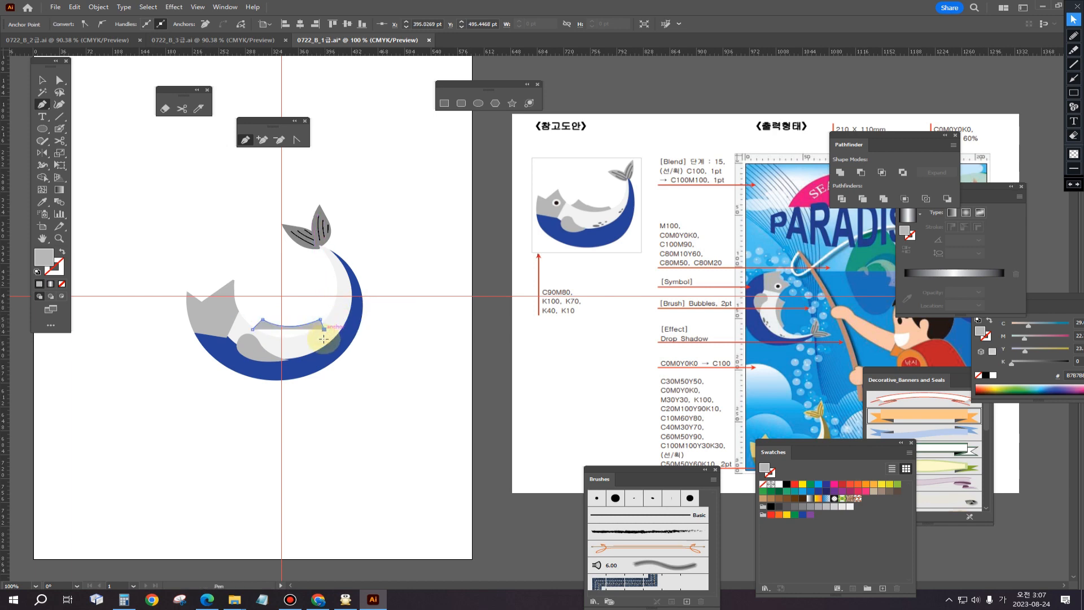
{"action": "left_click", "coordinate": [285, 345]}
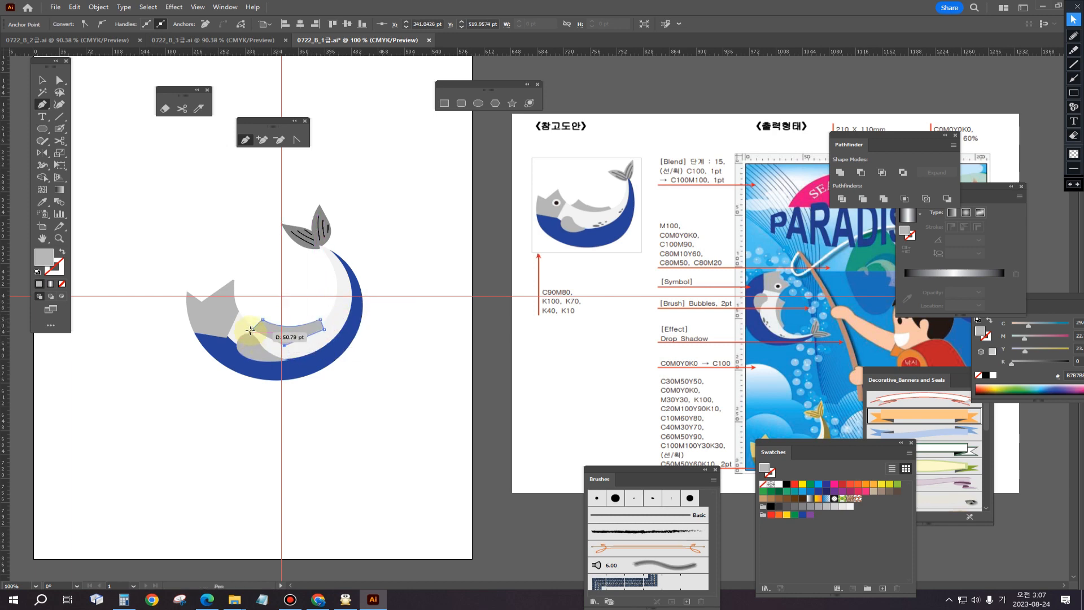
{"action": "left_click", "coordinate": [251, 328]}
Arrange the back fin behind the light body so the body's inner curve covers its lower edge.
{"action": "left_click", "coordinate": [42, 80]}
{"action": "left_click", "coordinate": [432, 393]}
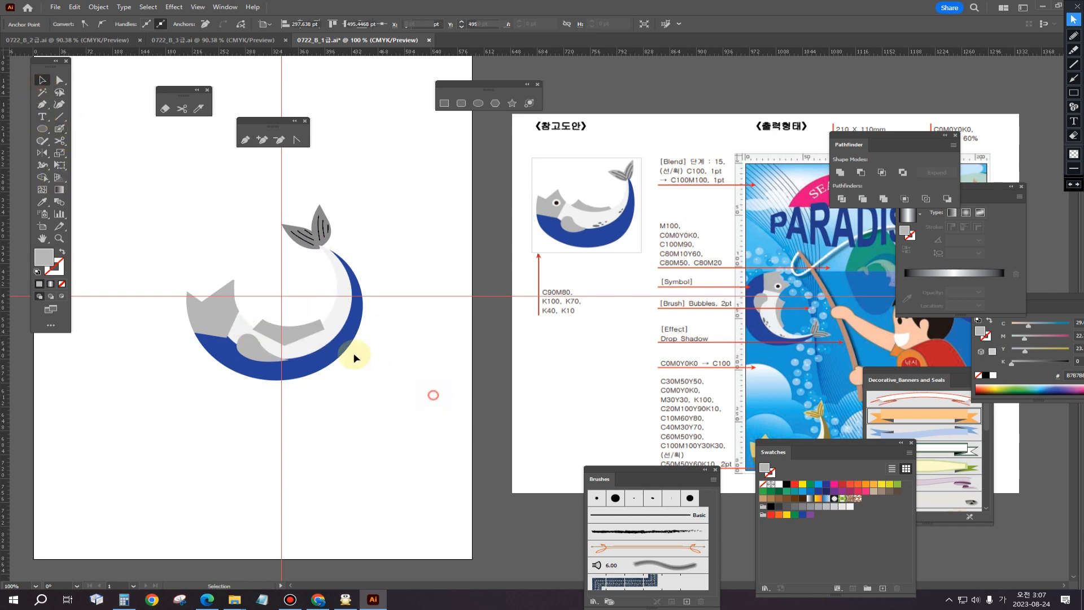
{"action": "left_click", "coordinate": [283, 338]}
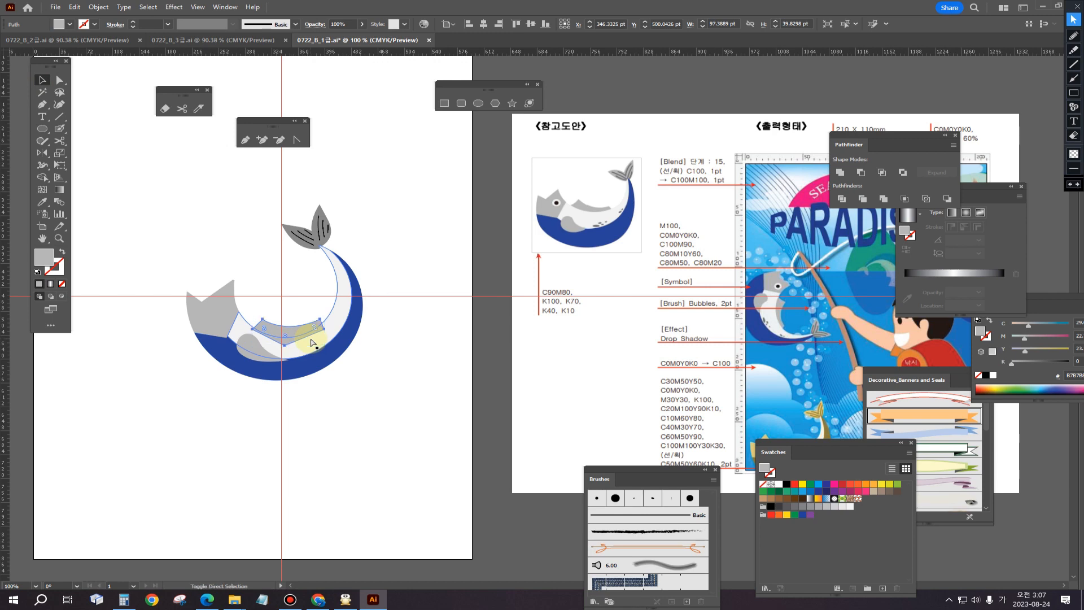
{"action": "left_click", "coordinate": [364, 381]}
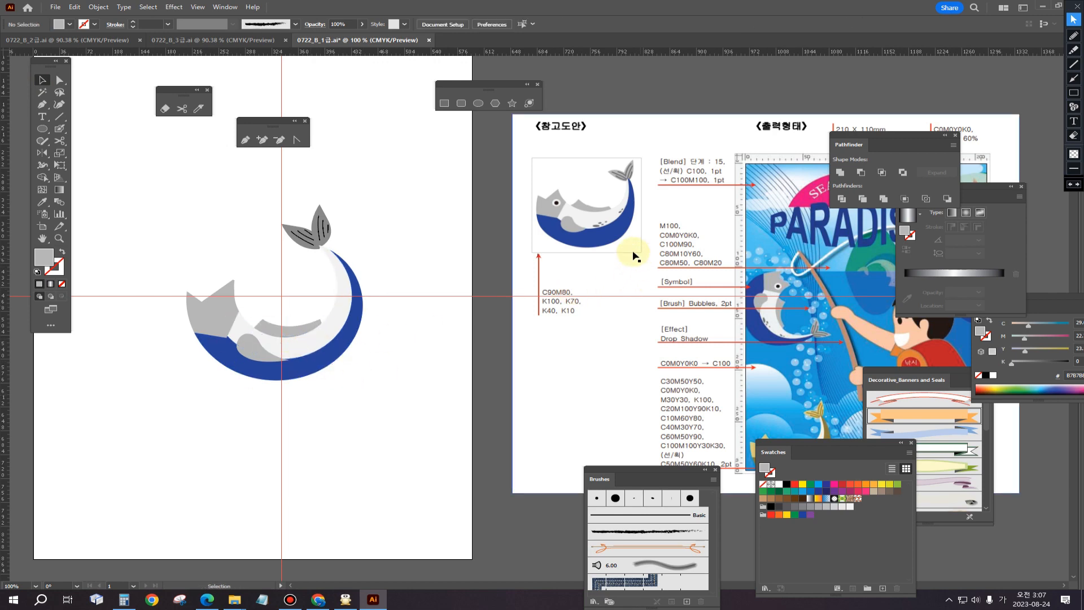
Draw four small flat gray ellipses as spots on the lower body between the side fin and the tail.
{"action": "scroll", "coordinate": [634, 235], "scroll_direction": "left", "scroll_amount": 3}
{"action": "key", "text": "v"}
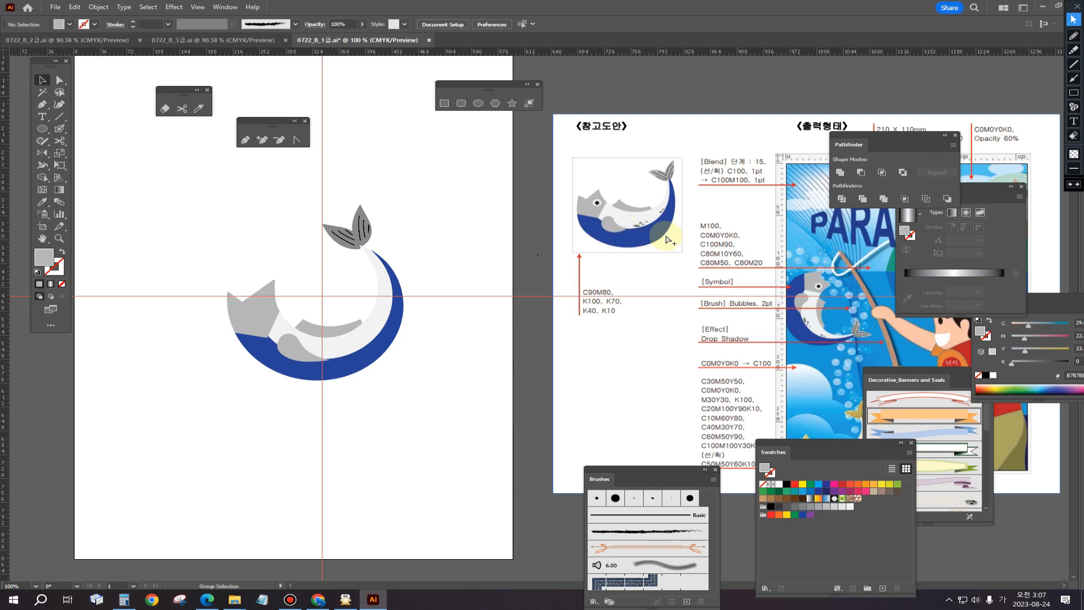
{"action": "scroll", "coordinate": [668, 240], "scroll_direction": "up", "scroll_amount": 2}
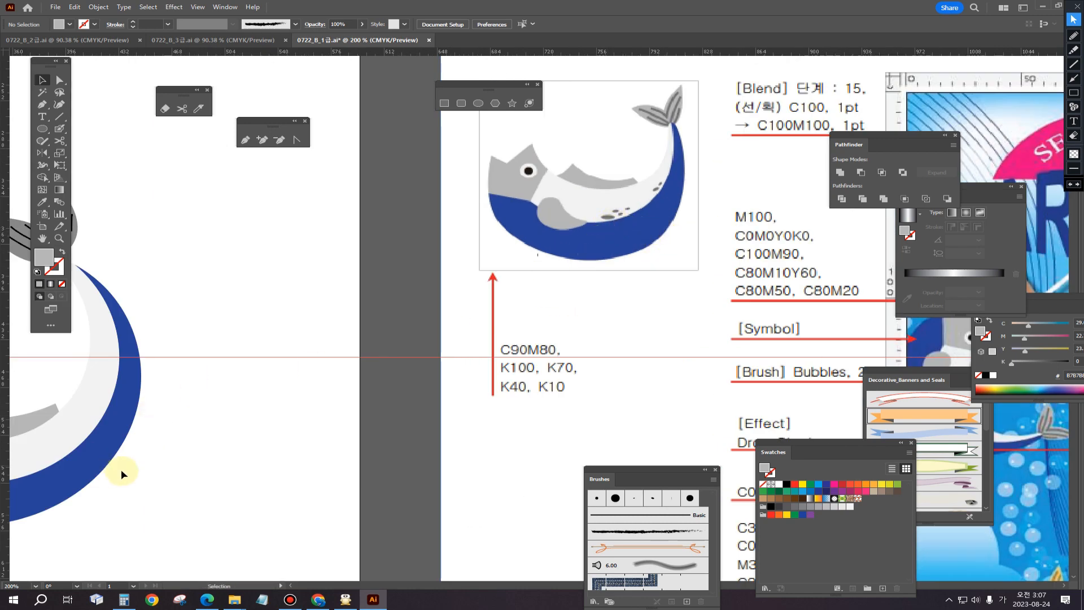
{"action": "scroll", "coordinate": [447, 363], "scroll_direction": "left", "scroll_amount": 5}
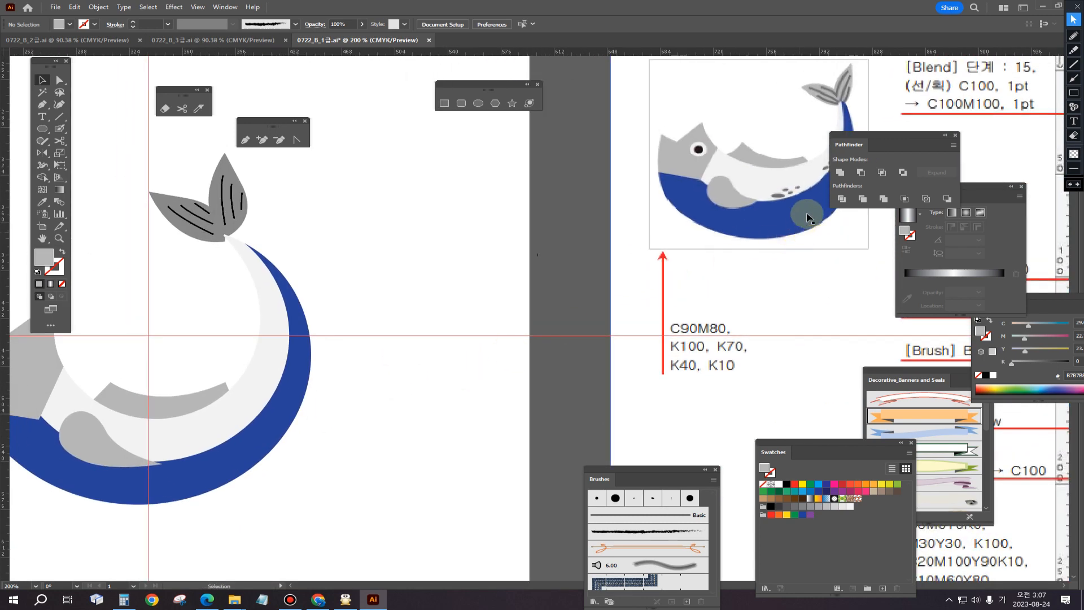
{"action": "left_click", "coordinate": [42, 128]}
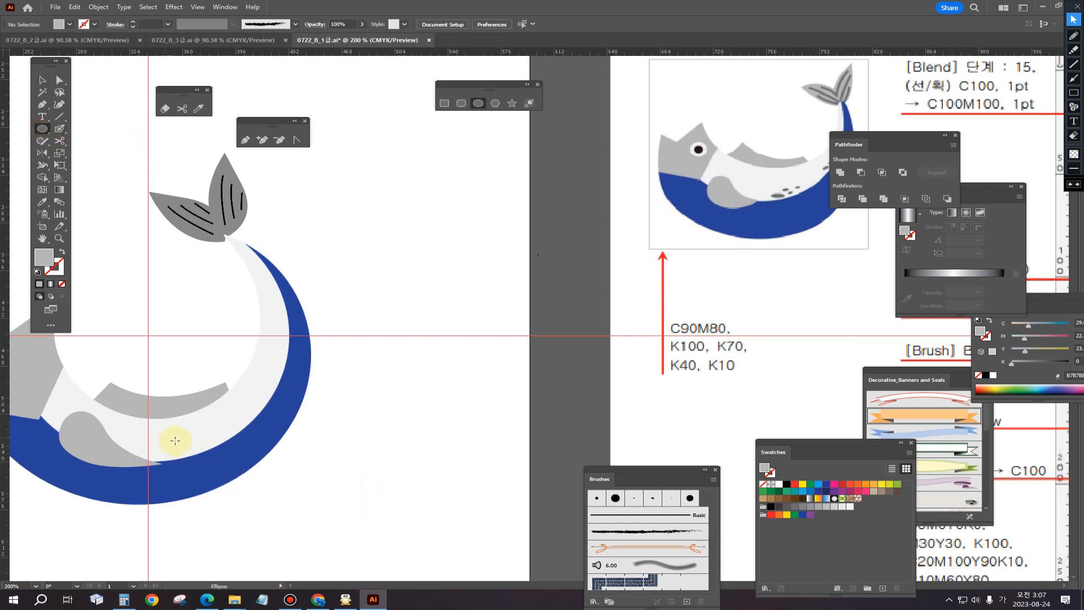
{"action": "left_click_drag", "start_coordinate": [176, 443], "coordinate": [232, 433]}
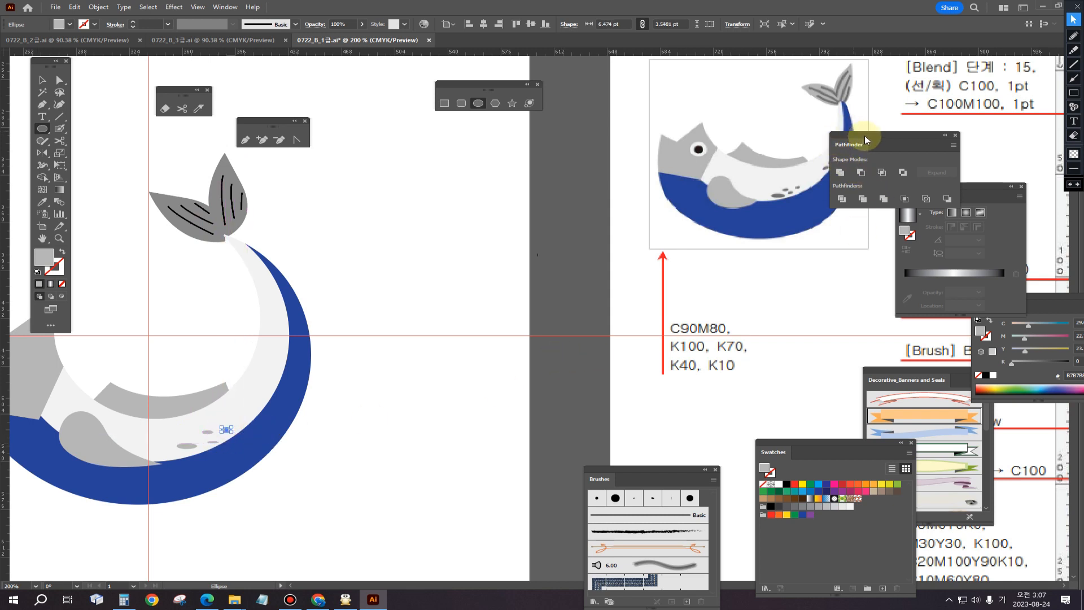
Draw two more small gray ellipses beside the fish, then move and tilt them onto the body's rising curve below the tail.
{"action": "left_click_drag", "start_coordinate": [850, 144], "coordinate": [916, 157]}
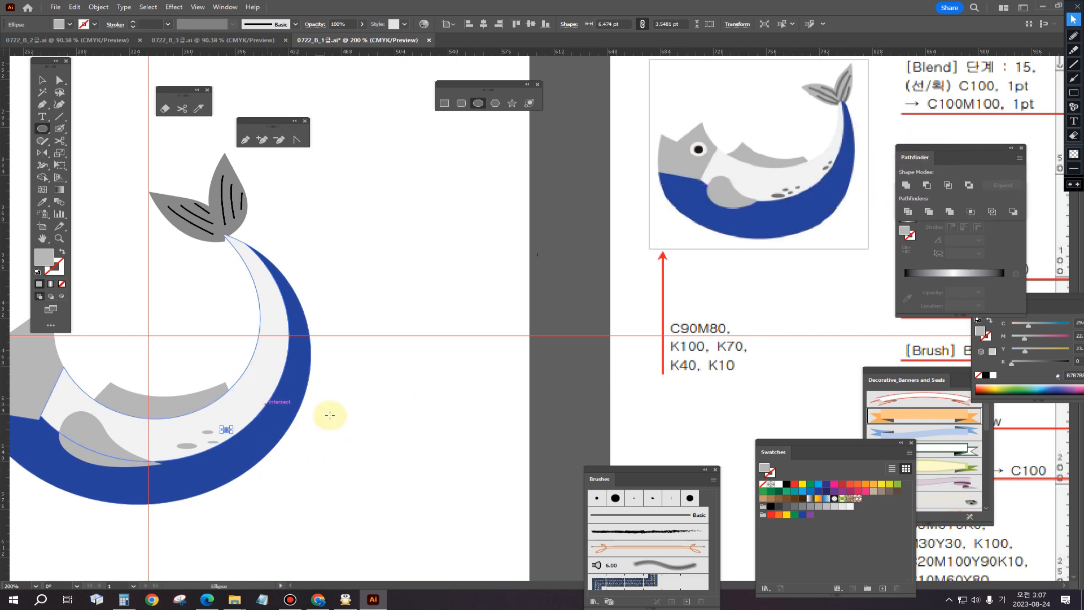
{"action": "left_click_drag", "start_coordinate": [342, 412], "coordinate": [387, 414]}
{"action": "left_click", "coordinate": [42, 79]}
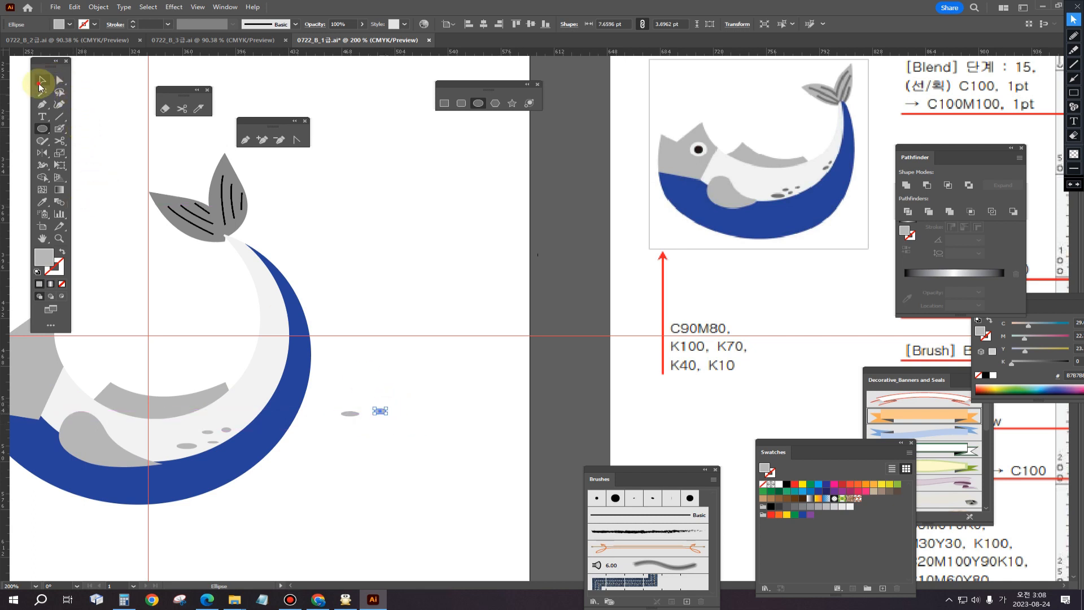
{"action": "left_click_drag", "start_coordinate": [338, 398], "coordinate": [289, 359]}
{"action": "left_click", "coordinate": [401, 412]}
{"action": "left_click_drag", "start_coordinate": [335, 472], "coordinate": [397, 448]}
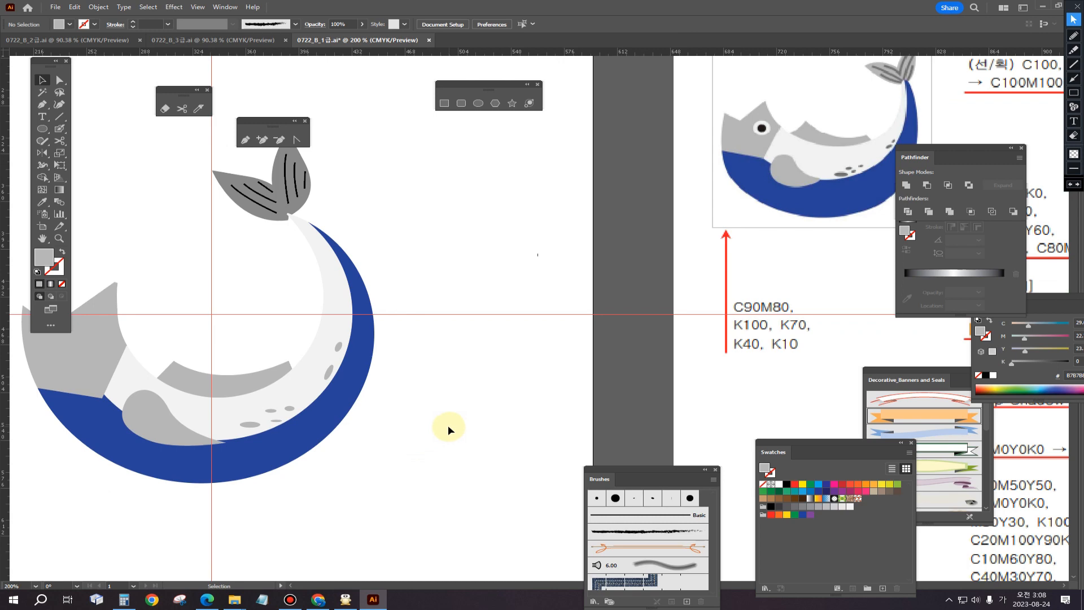
Paint a single gray dot about 13 pt across with the Blob Brush in the empty area above the fish's head.
{"action": "left_click_drag", "start_coordinate": [188, 339], "coordinate": [334, 365]}
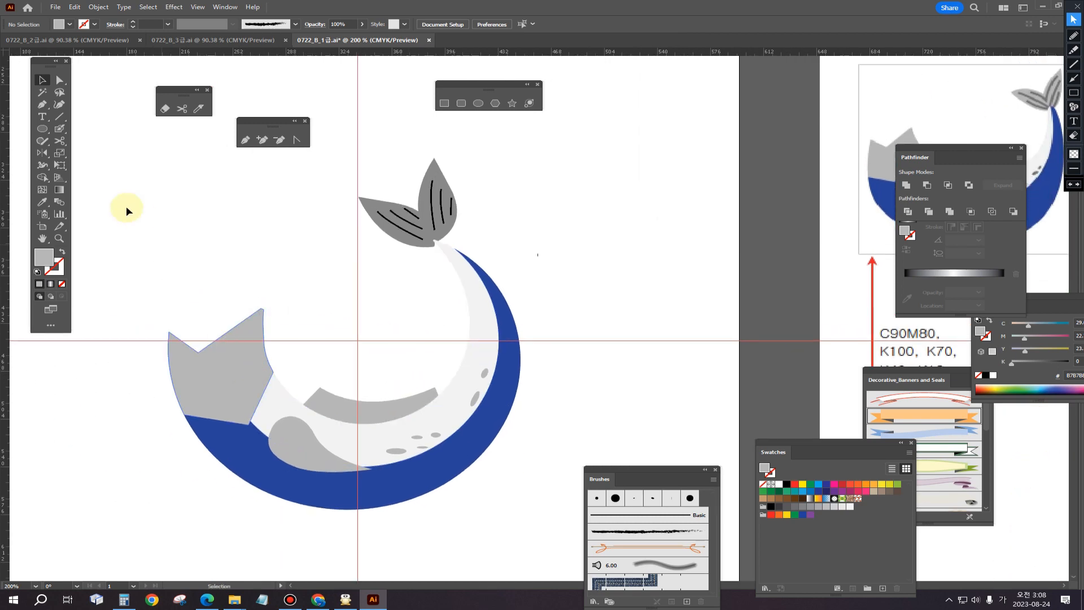
{"action": "left_click_drag", "start_coordinate": [59, 128], "coordinate": [95, 142]}
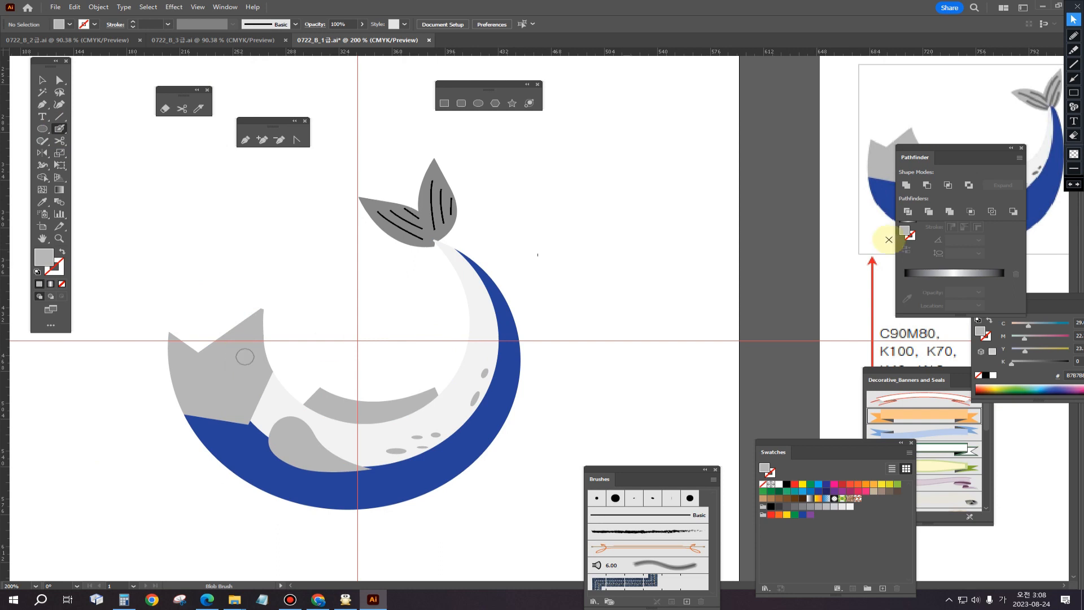
{"action": "left_click_drag", "start_coordinate": [926, 155], "coordinate": [972, 251]}
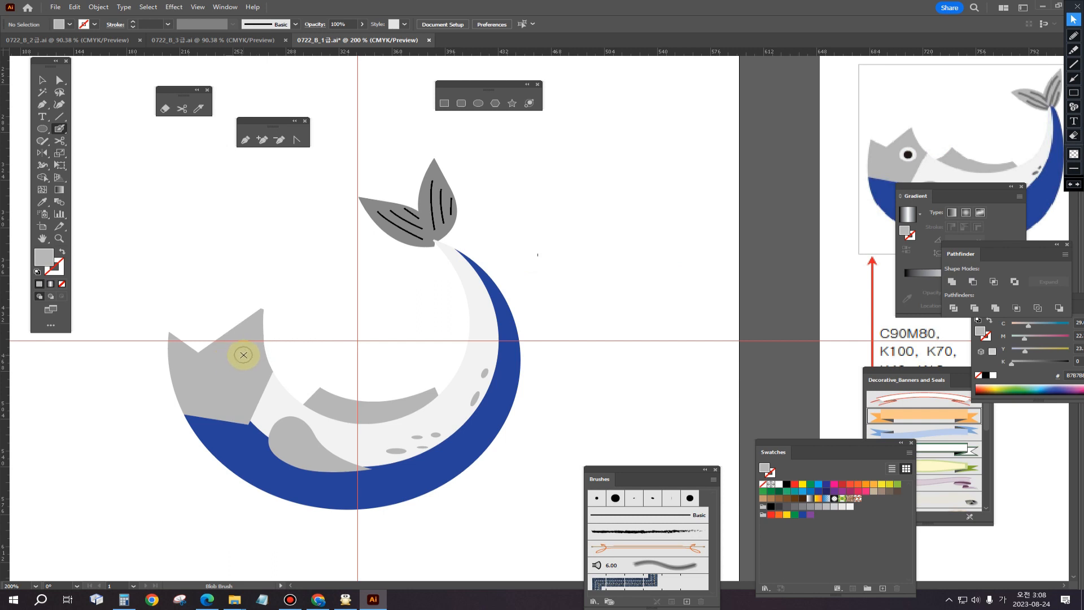
{"action": "key", "text": "shift+x"}
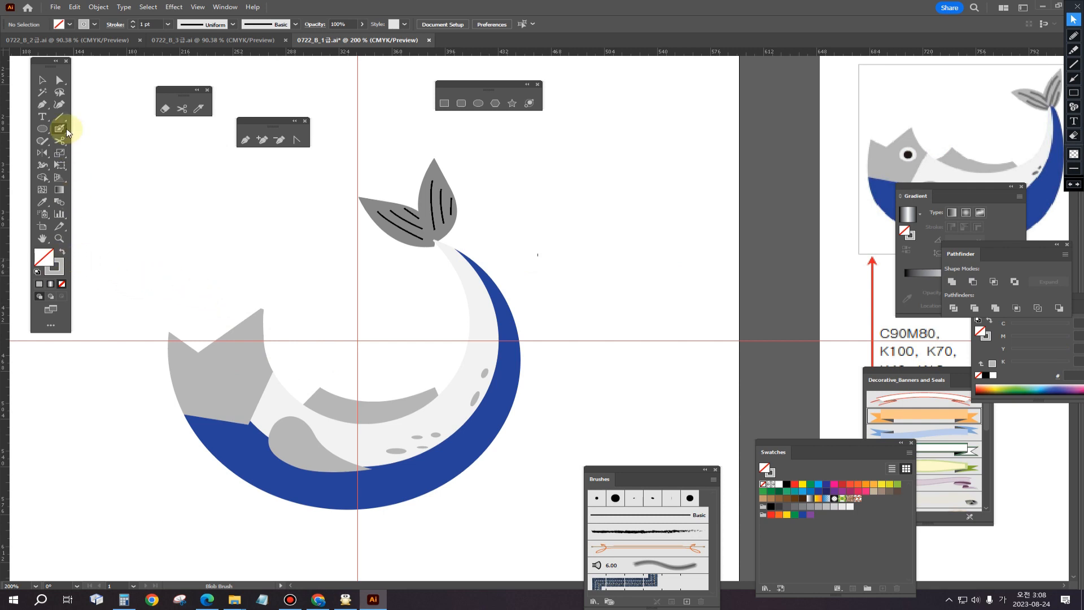
{"action": "left_click", "coordinate": [41, 80]}
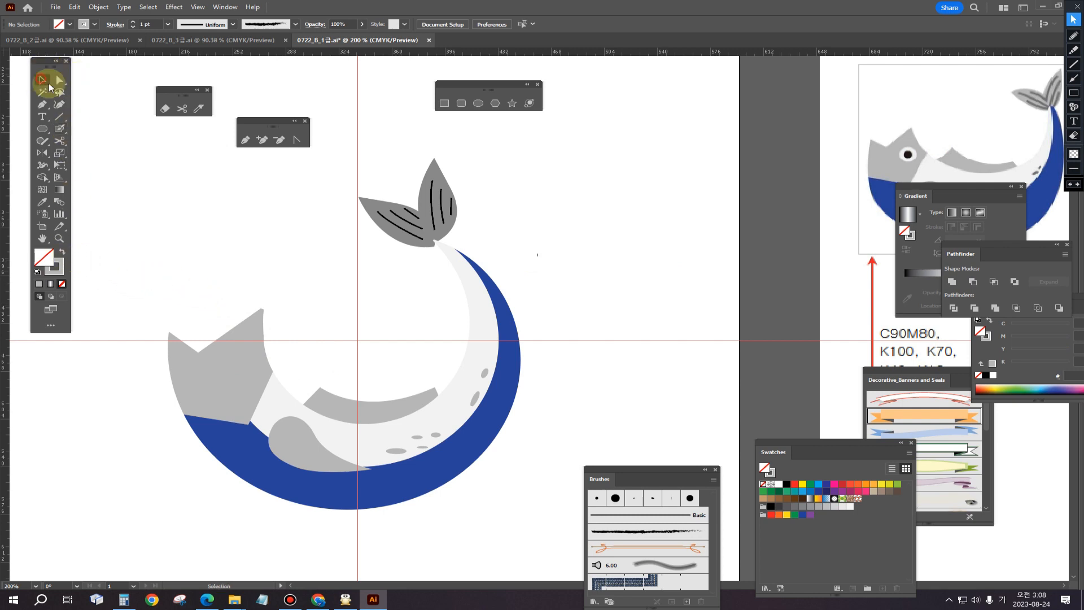
{"action": "left_click", "coordinate": [244, 358]}
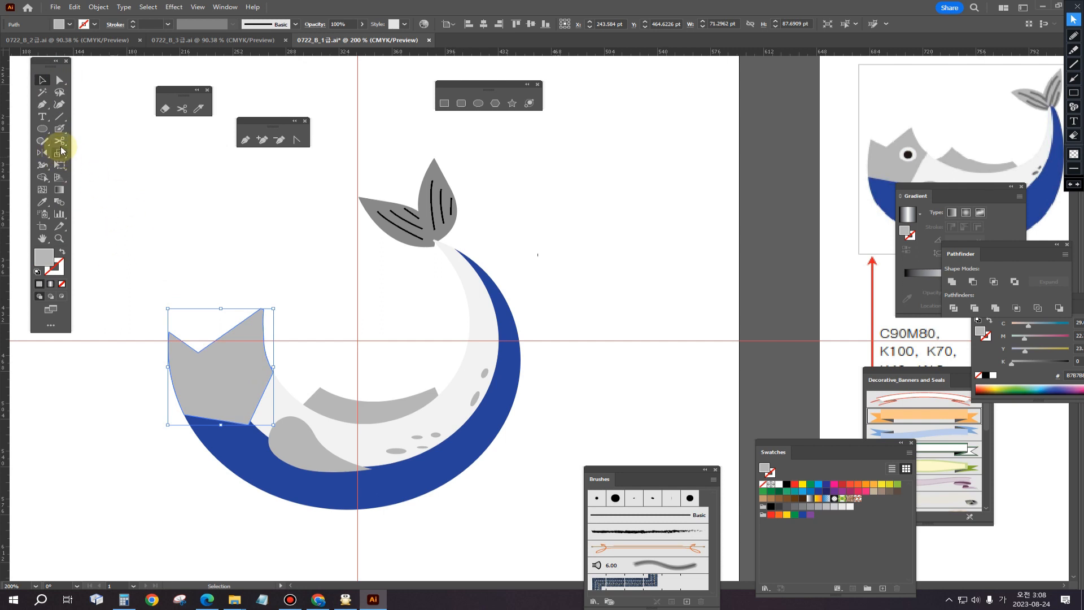
{"action": "left_click", "coordinate": [59, 128]}
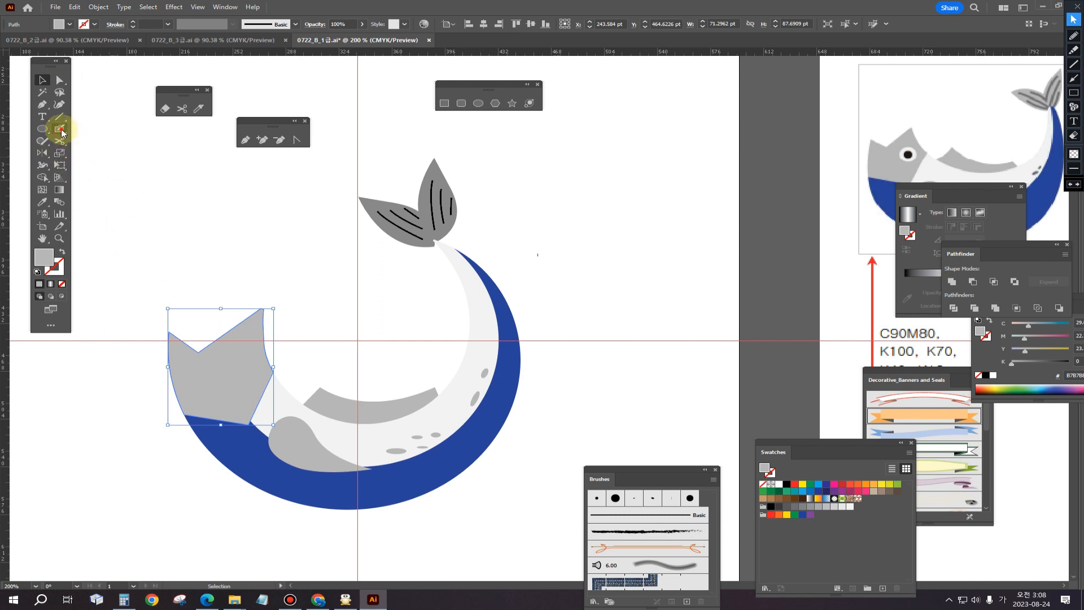
{"action": "left_click", "coordinate": [207, 255]}
Turn the gray dot into a white eye without a stroke, about 16 pt across, on the fish's head.
{"action": "left_click", "coordinate": [37, 272]}
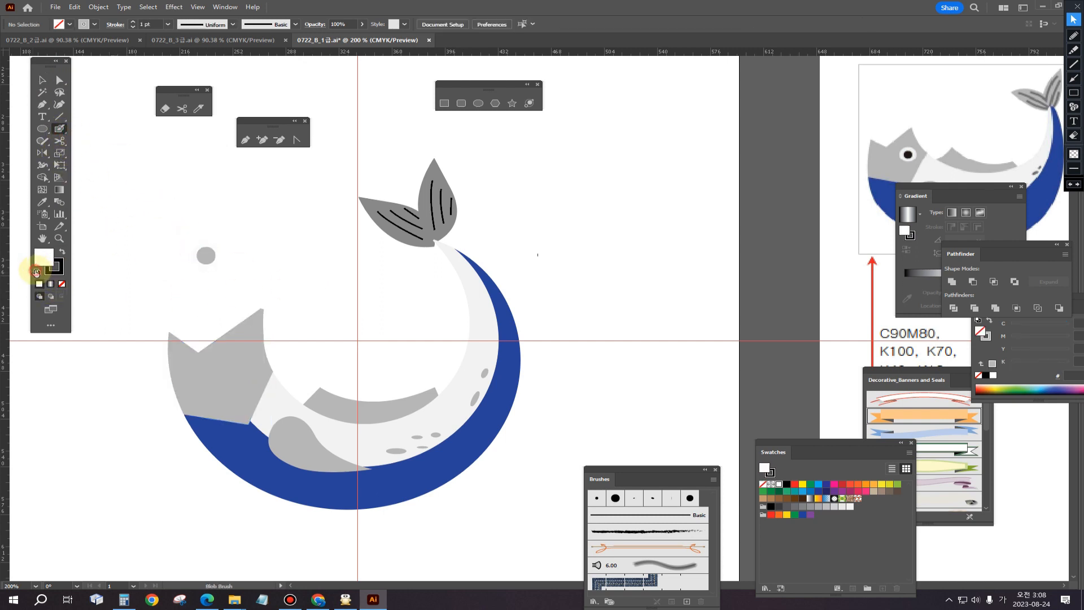
{"action": "left_click", "coordinate": [42, 80]}
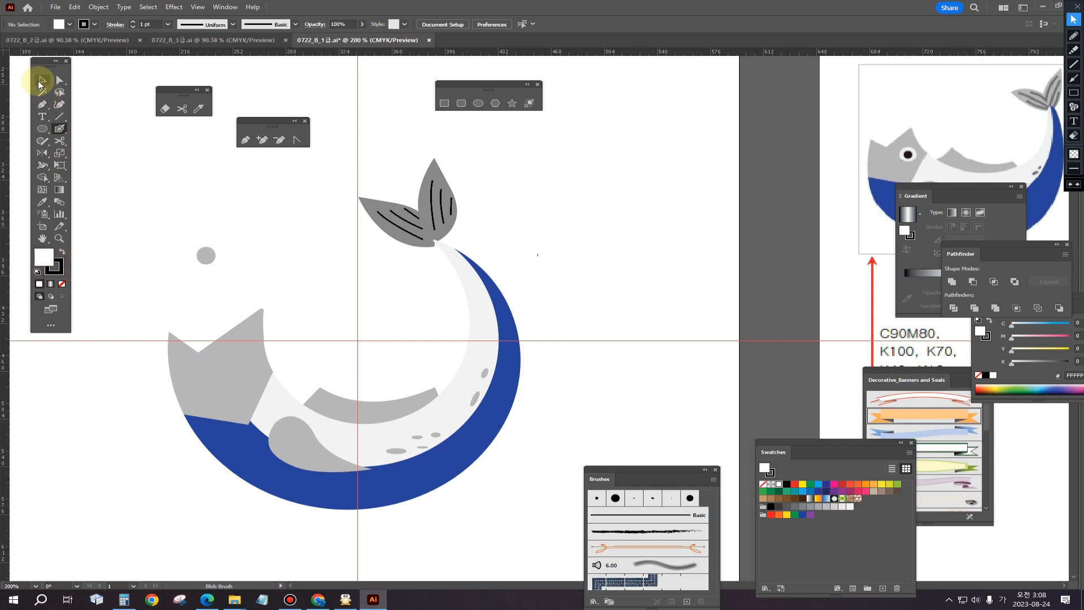
{"action": "left_click", "coordinate": [205, 260]}
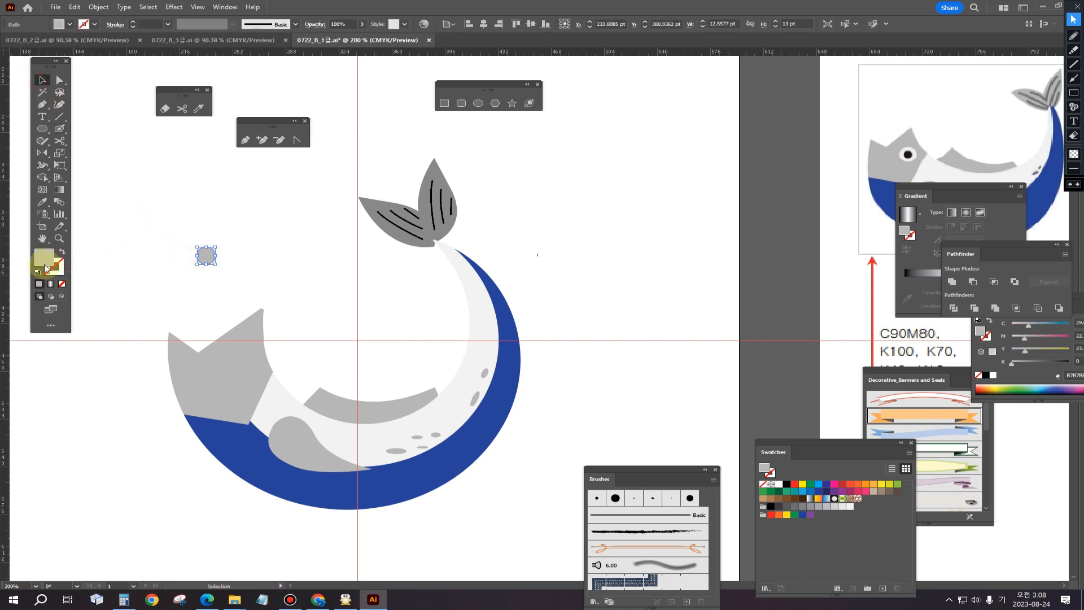
{"action": "left_click", "coordinate": [37, 272]}
{"action": "left_click", "coordinate": [60, 271]}
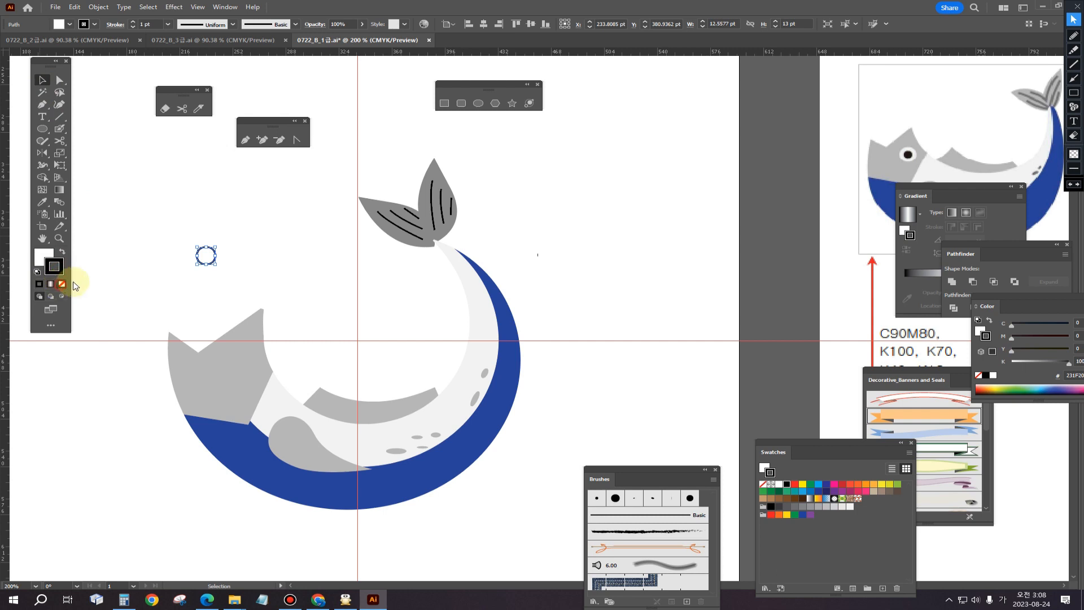
{"action": "left_click", "coordinate": [62, 285]}
{"action": "left_click_drag", "start_coordinate": [206, 254], "coordinate": [244, 357]}
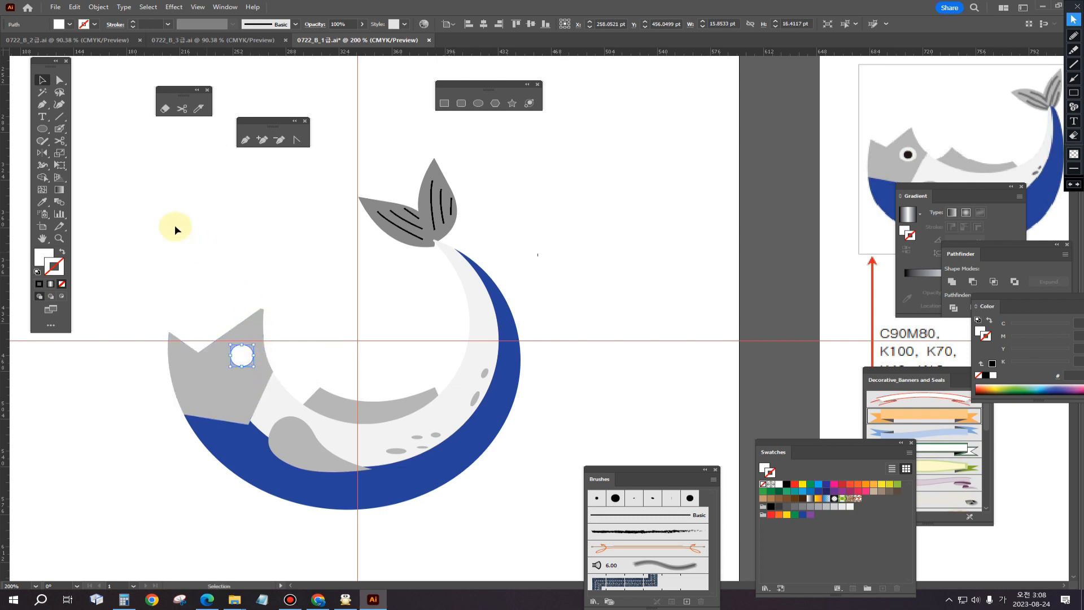
Paint a smaller dot about 8 pt across above the head with the Blob Brush and fill it black without a stroke.
{"action": "left_click", "coordinate": [59, 130]}
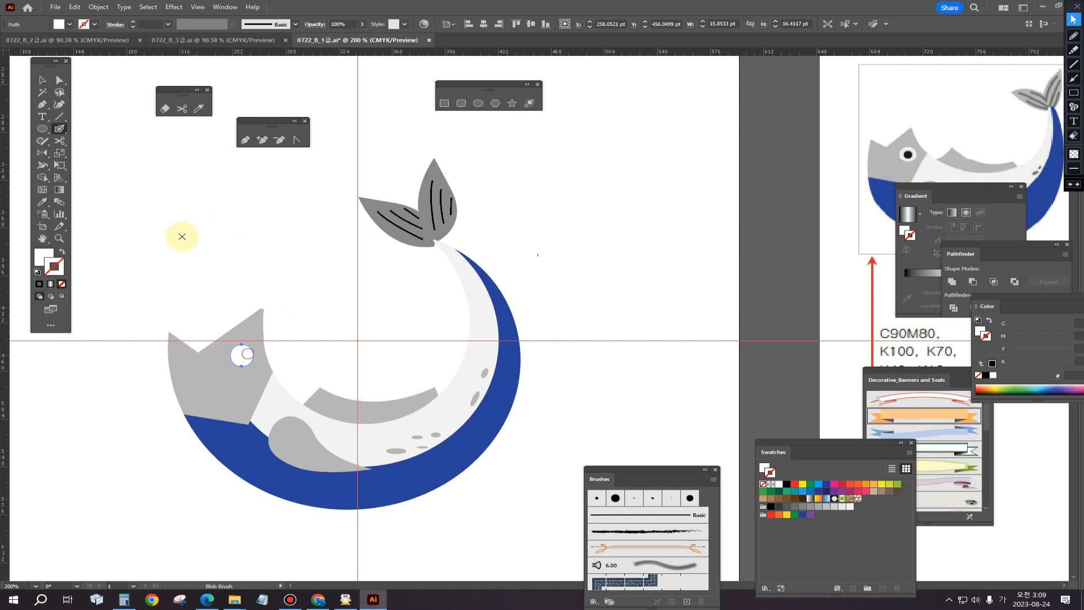
{"action": "left_click", "coordinate": [213, 244]}
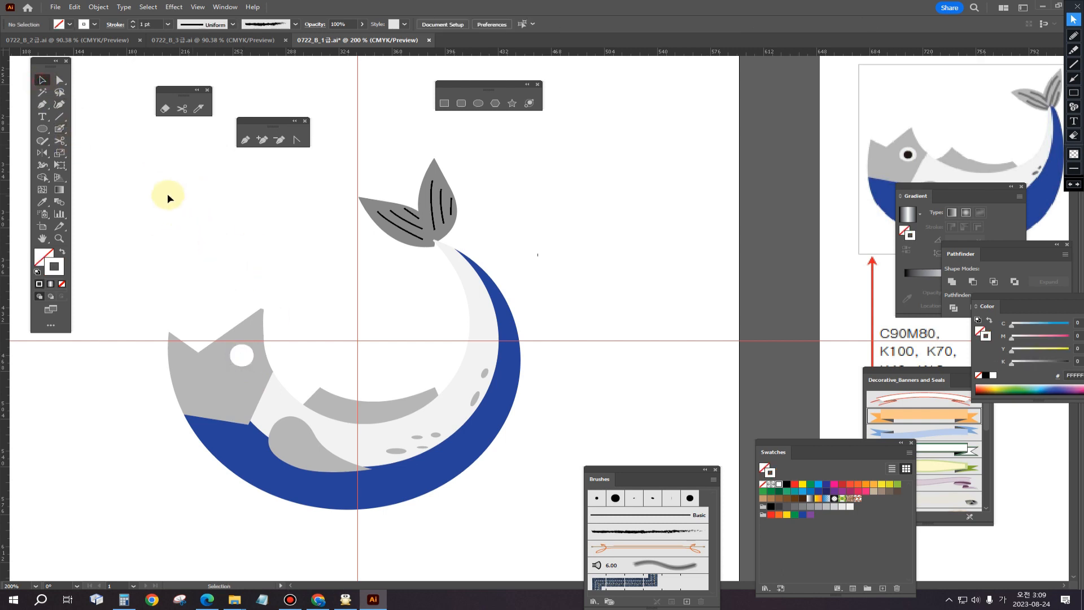
{"action": "left_click_drag", "start_coordinate": [184, 213], "coordinate": [240, 270]}
{"action": "left_click", "coordinate": [62, 252]}
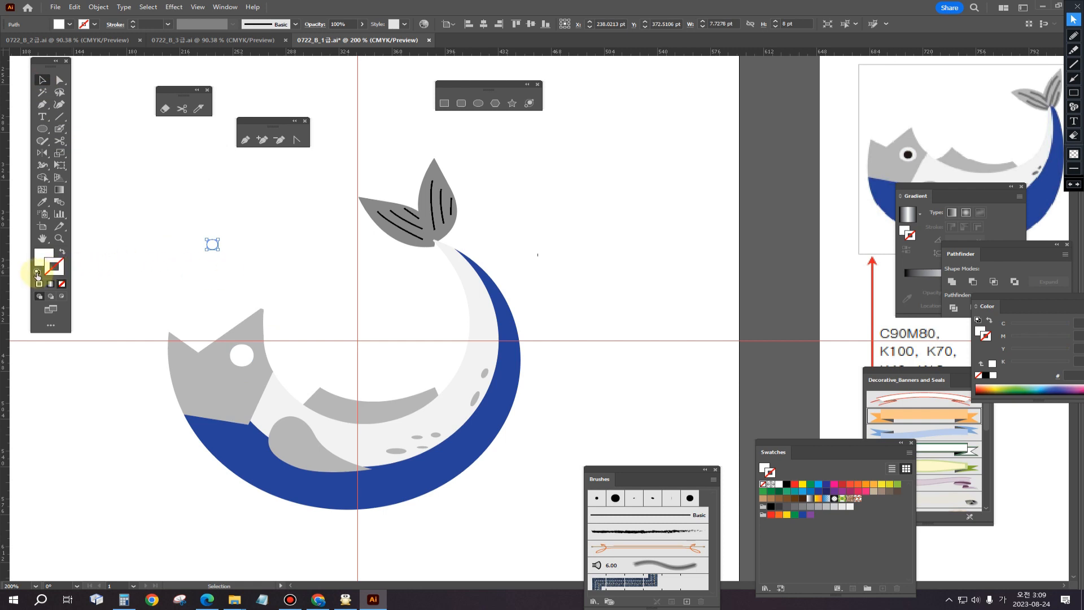
{"action": "left_click", "coordinate": [37, 274]}
{"action": "left_click", "coordinate": [55, 266]}
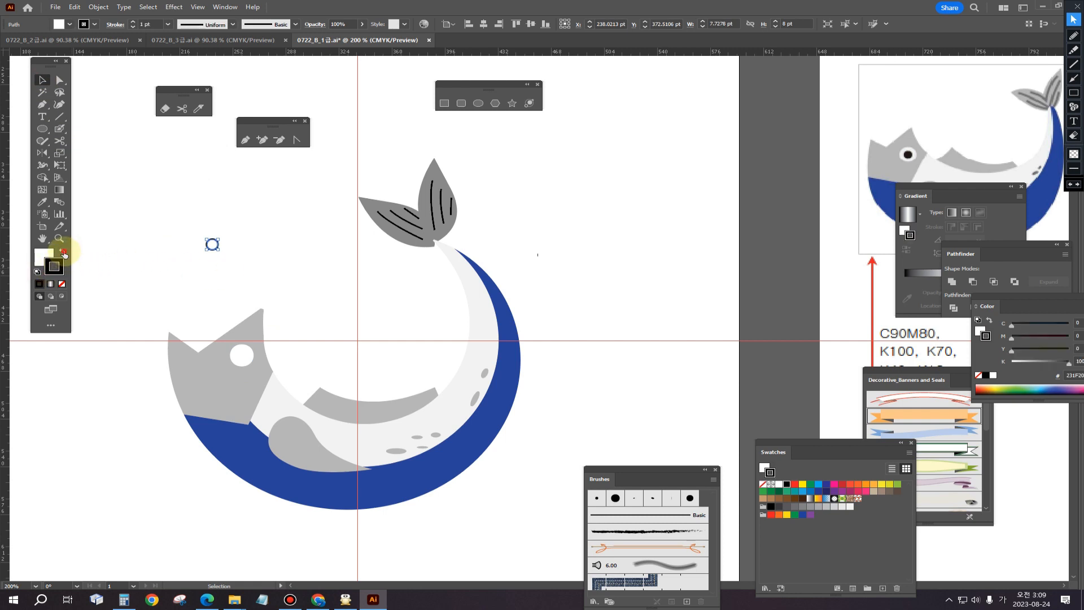
{"action": "left_click", "coordinate": [63, 253]}
{"action": "left_click", "coordinate": [62, 283]}
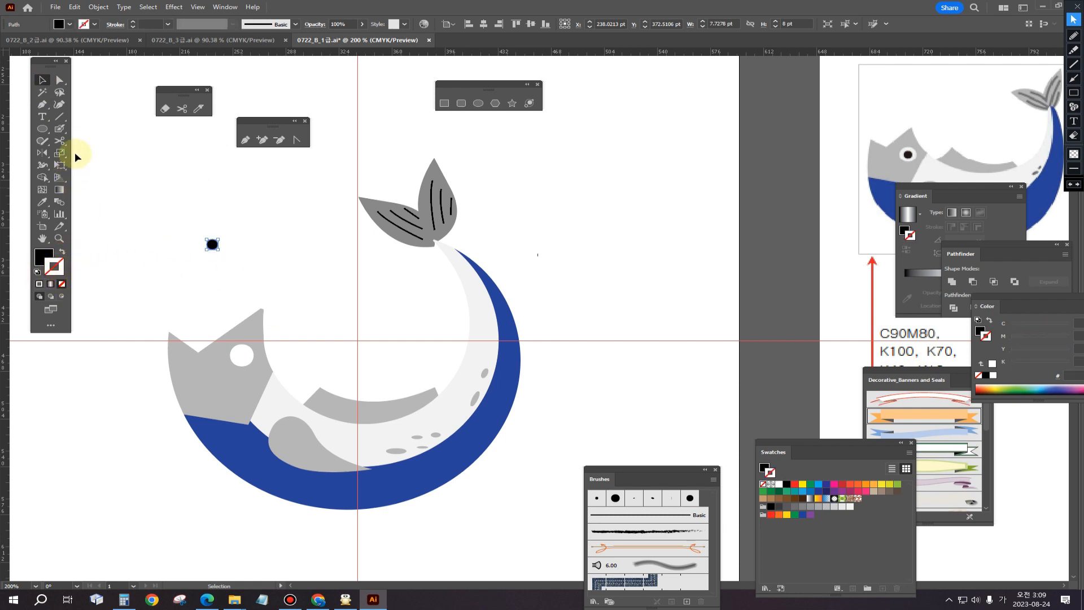
{"action": "left_click", "coordinate": [251, 223]}
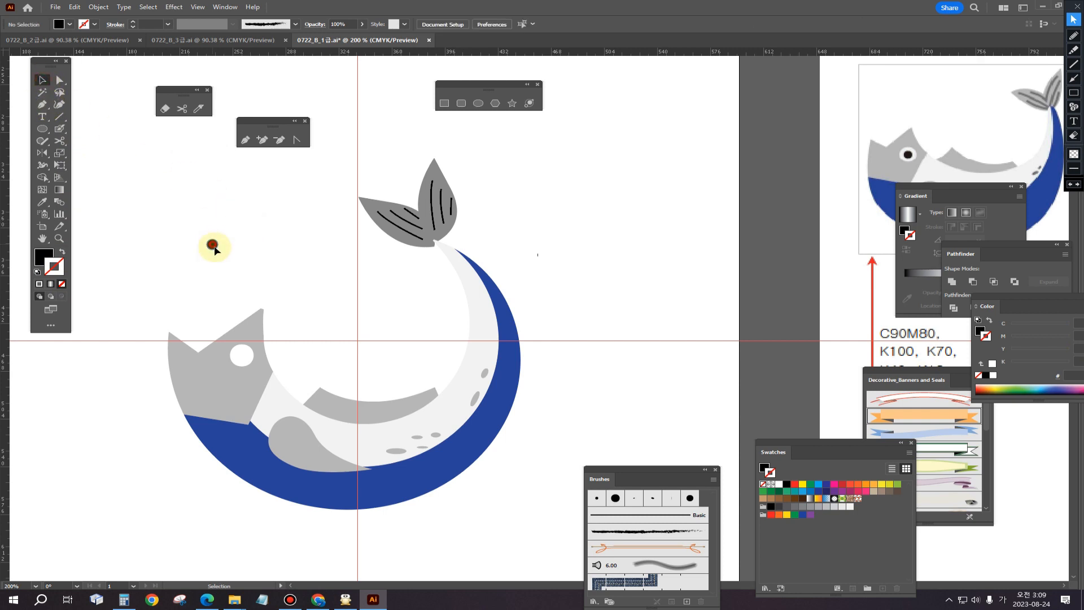
Place the black dot on the fish's white eye as its pupil.
{"action": "left_click_drag", "start_coordinate": [213, 247], "coordinate": [243, 357]}
{"action": "left_click", "coordinate": [328, 332]}
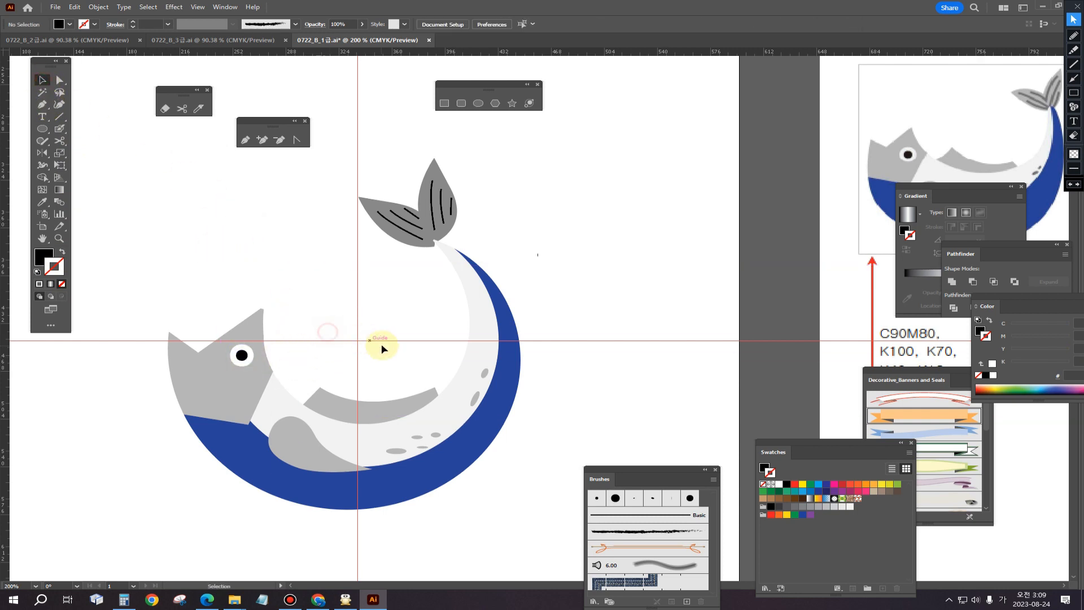
Scale the whole fish down from its center to about 141 × 156 pt and group all its parts.
{"action": "scroll", "coordinate": [383, 343], "scroll_direction": "down", "scroll_amount": 1}
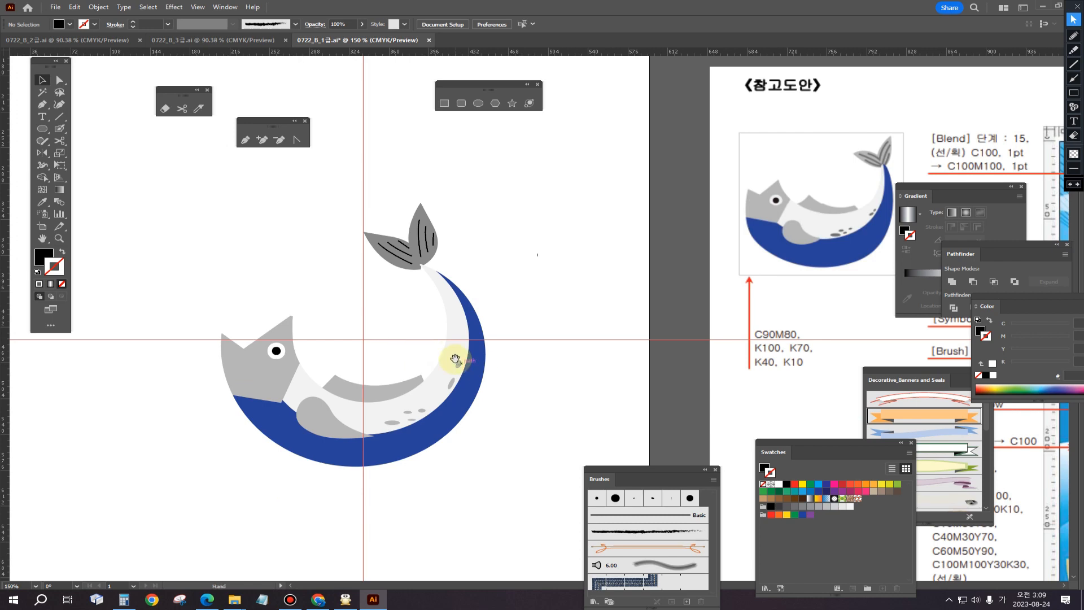
{"action": "left_click_drag", "start_coordinate": [450, 358], "coordinate": [390, 353]}
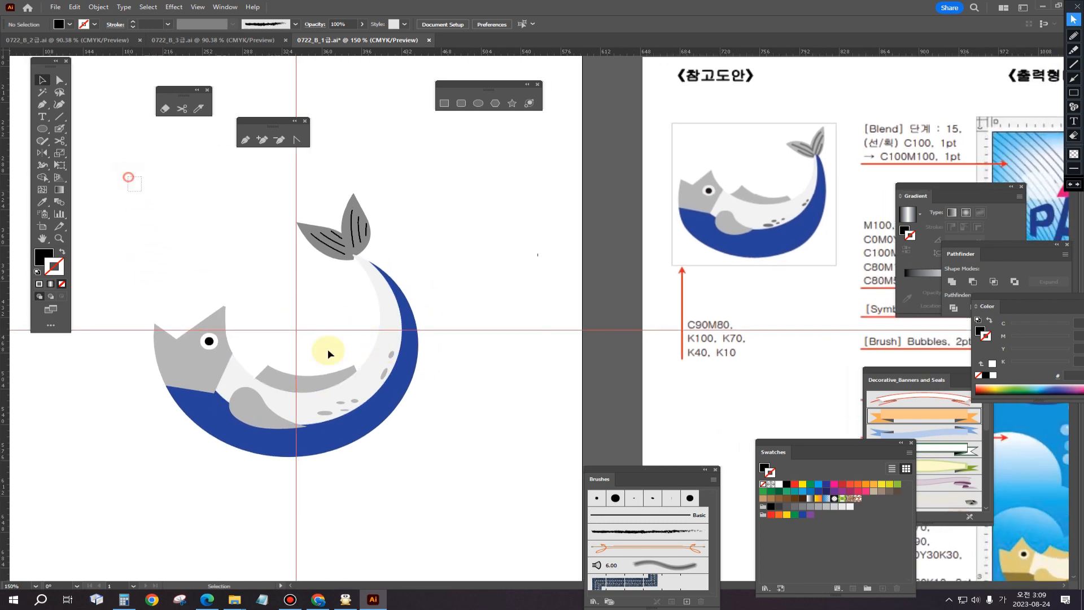
{"action": "left_click_drag", "start_coordinate": [128, 177], "coordinate": [477, 494]}
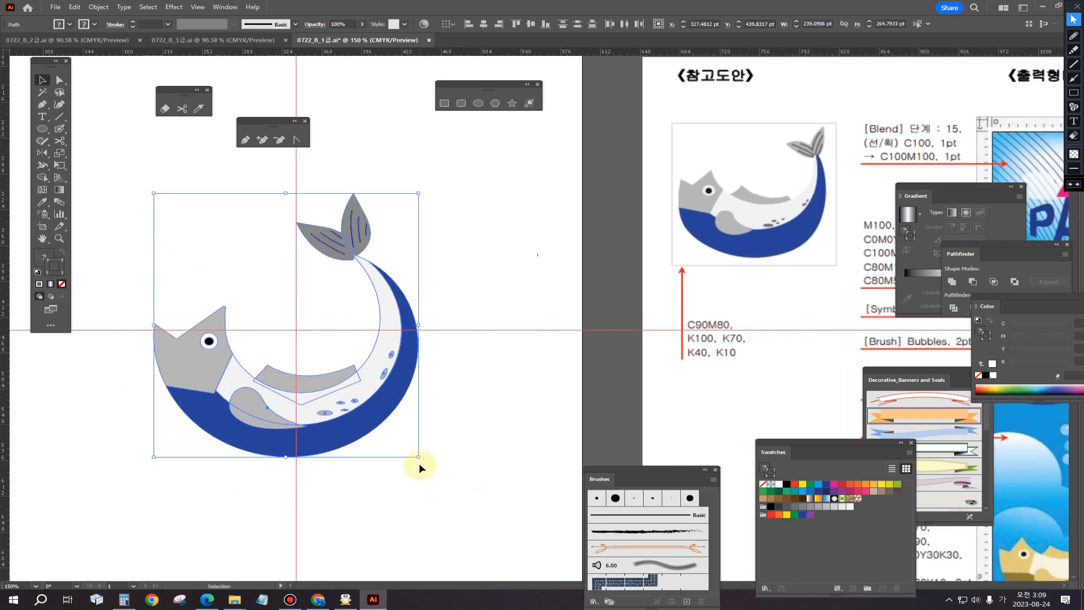
{"action": "left_click_drag", "start_coordinate": [420, 458], "coordinate": [387, 406]}
{"action": "left_click", "coordinate": [442, 437]}
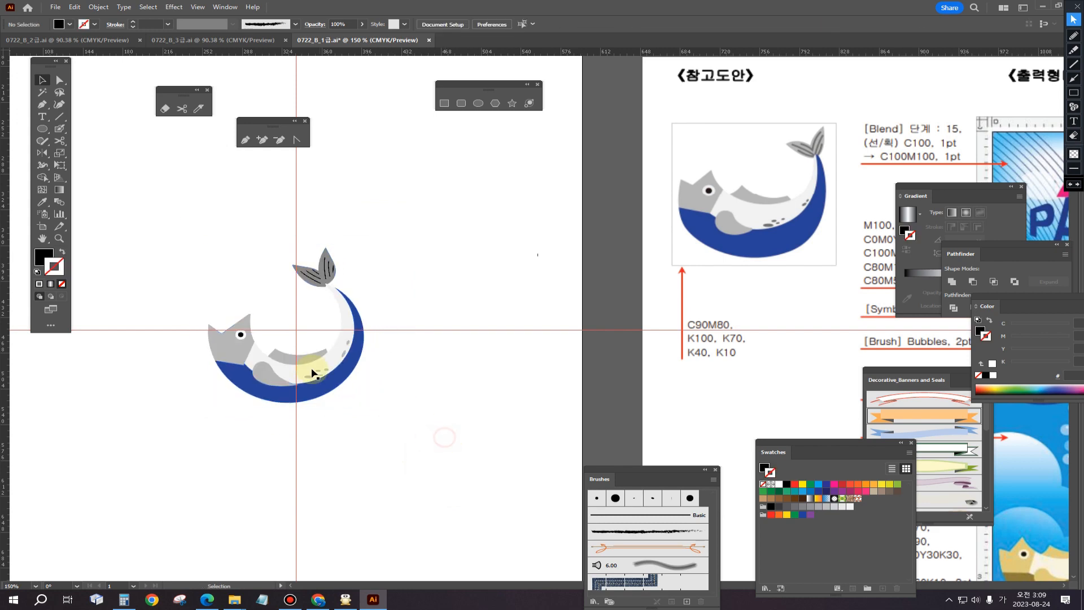
{"action": "left_click_drag", "start_coordinate": [186, 234], "coordinate": [416, 480]}
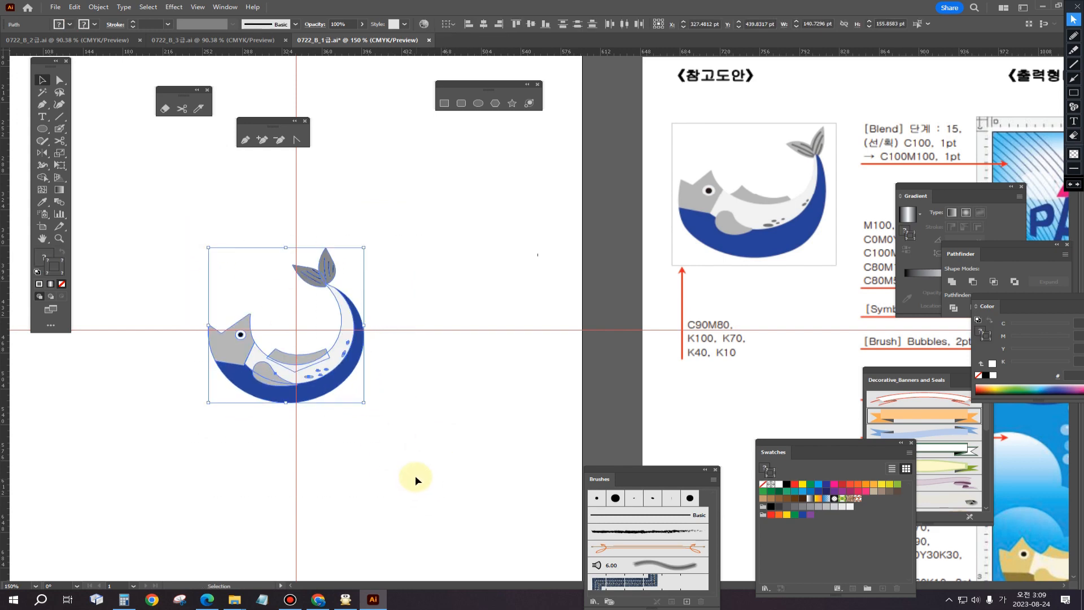
{"action": "key", "text": "ctrl+g"}
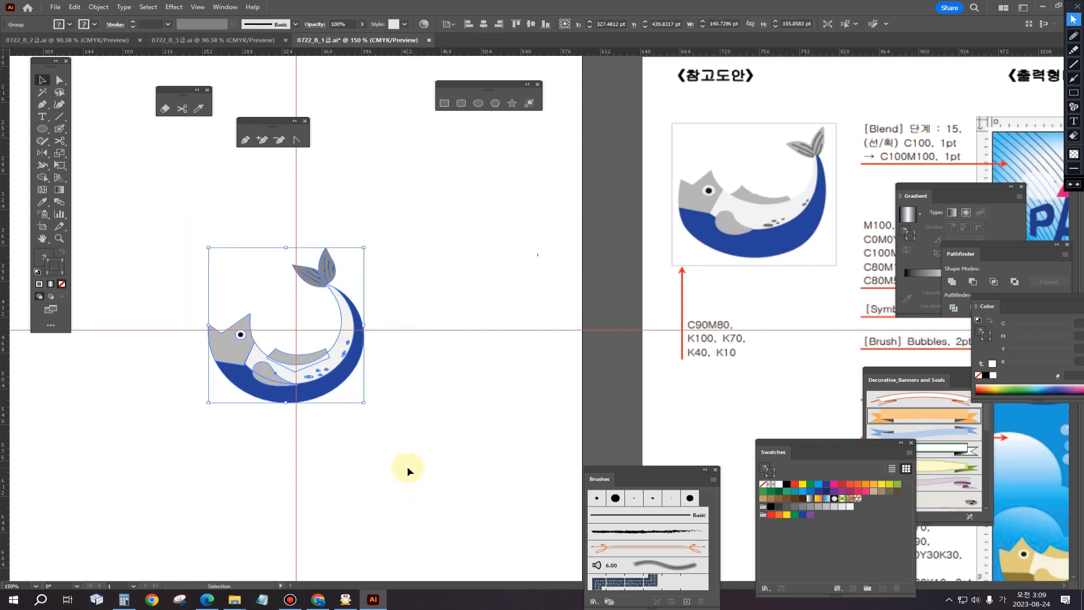
Show the Symbols panel beside the fish and scale the fish group down to about 96 × 106 pt.
{"action": "left_click", "coordinate": [222, 8]}
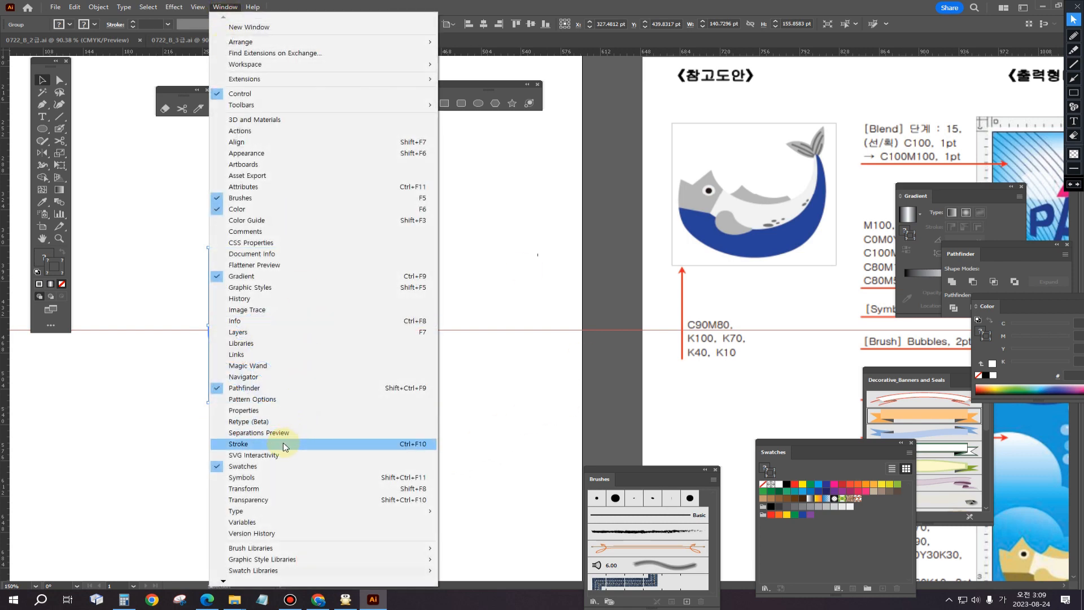
{"action": "left_click", "coordinate": [260, 478]}
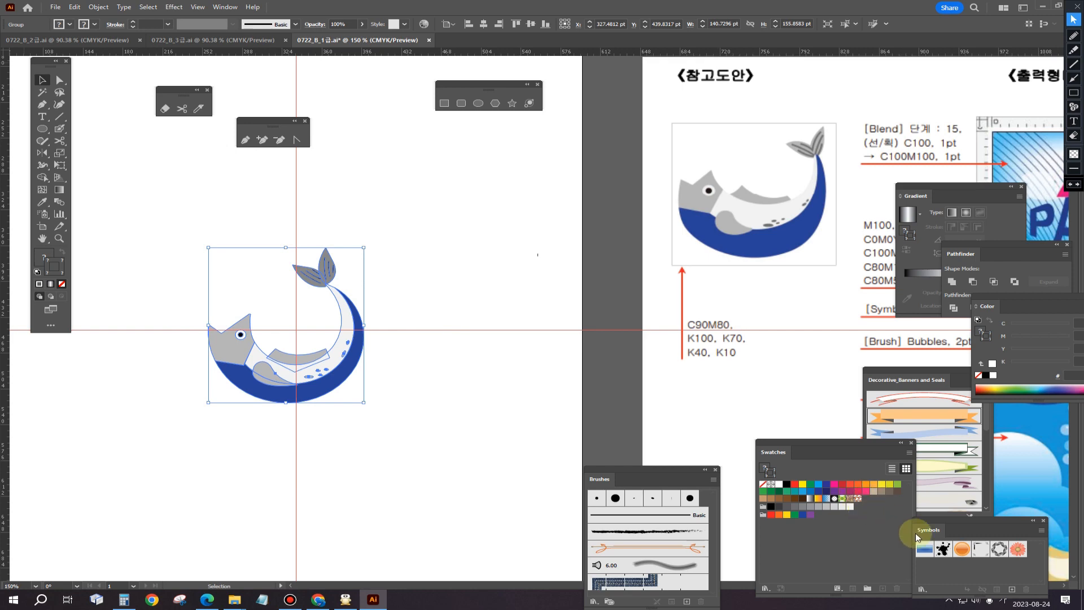
{"action": "left_click_drag", "start_coordinate": [955, 541], "coordinate": [465, 266]}
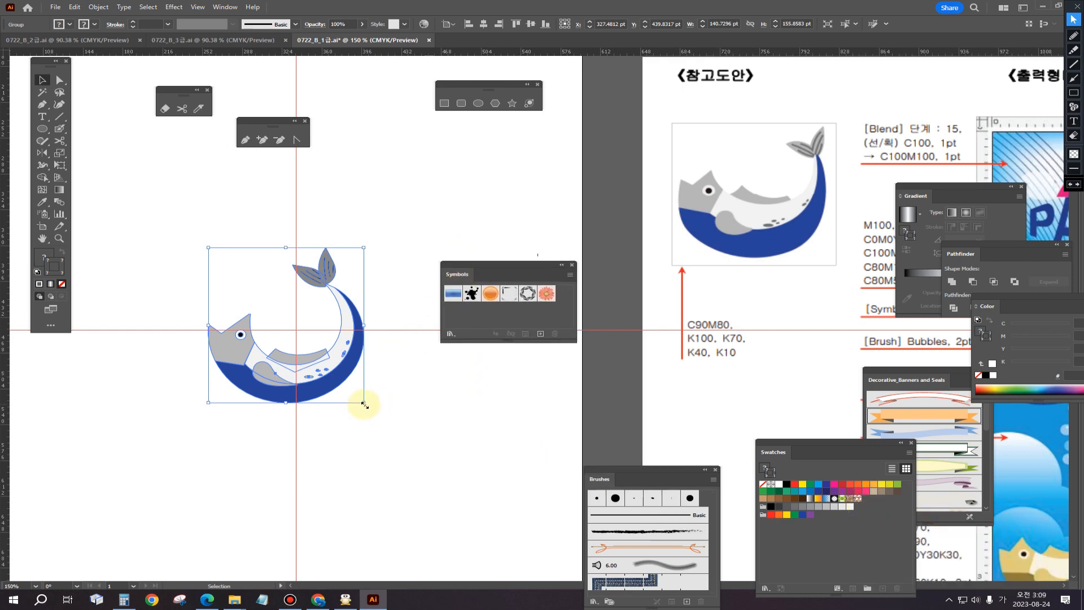
{"action": "left_click_drag", "start_coordinate": [365, 404], "coordinate": [340, 377]}
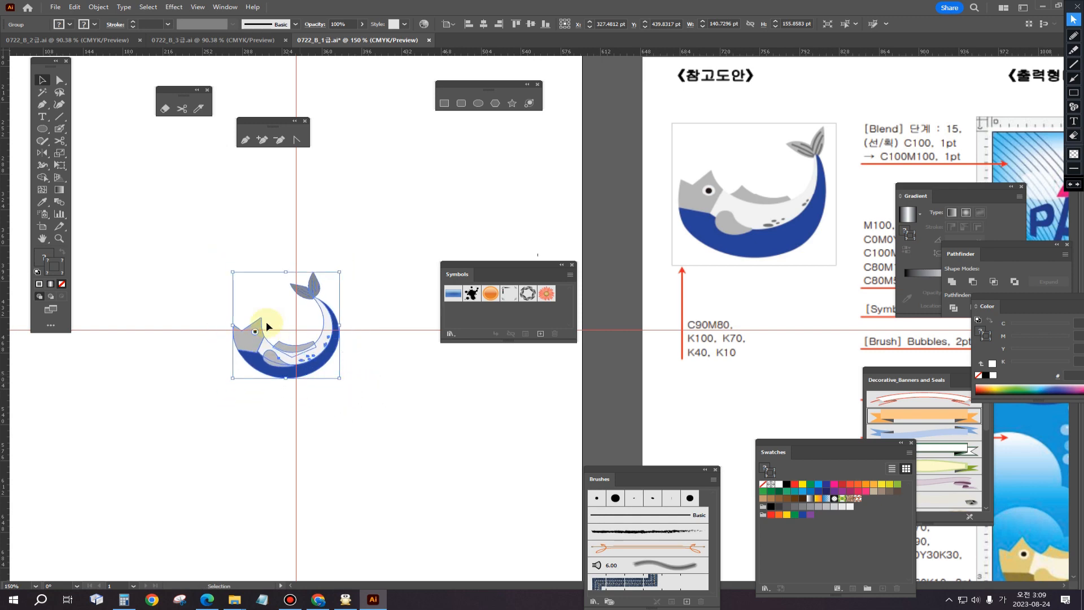
{"action": "left_click", "coordinate": [374, 430]}
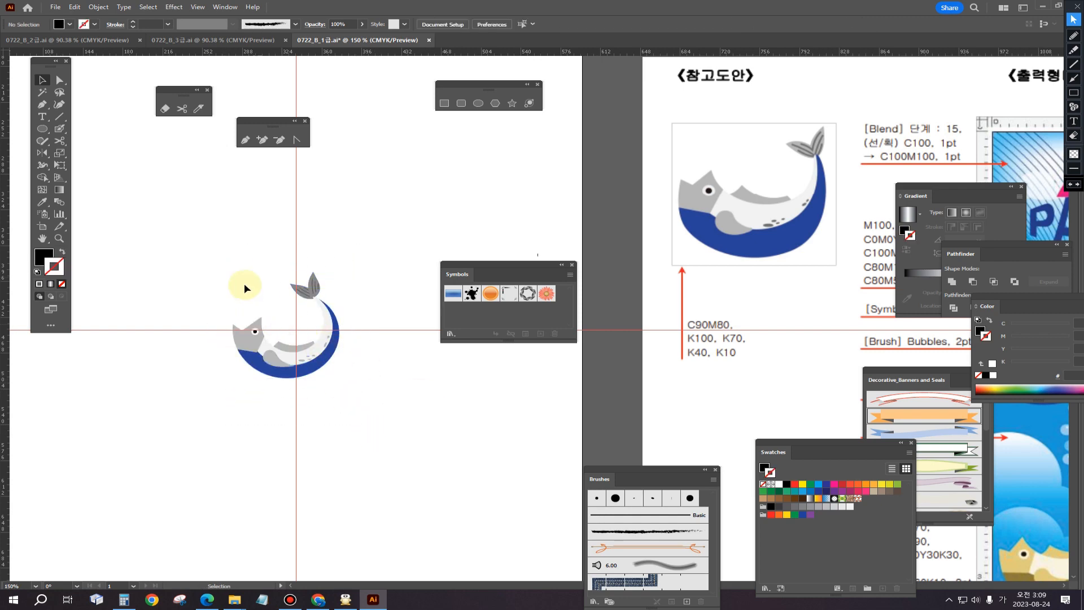
Start a new symbol from the fish group, keeping the Movie Clip export type and the Dynamic Symbol type.
{"action": "left_click", "coordinate": [314, 377]}
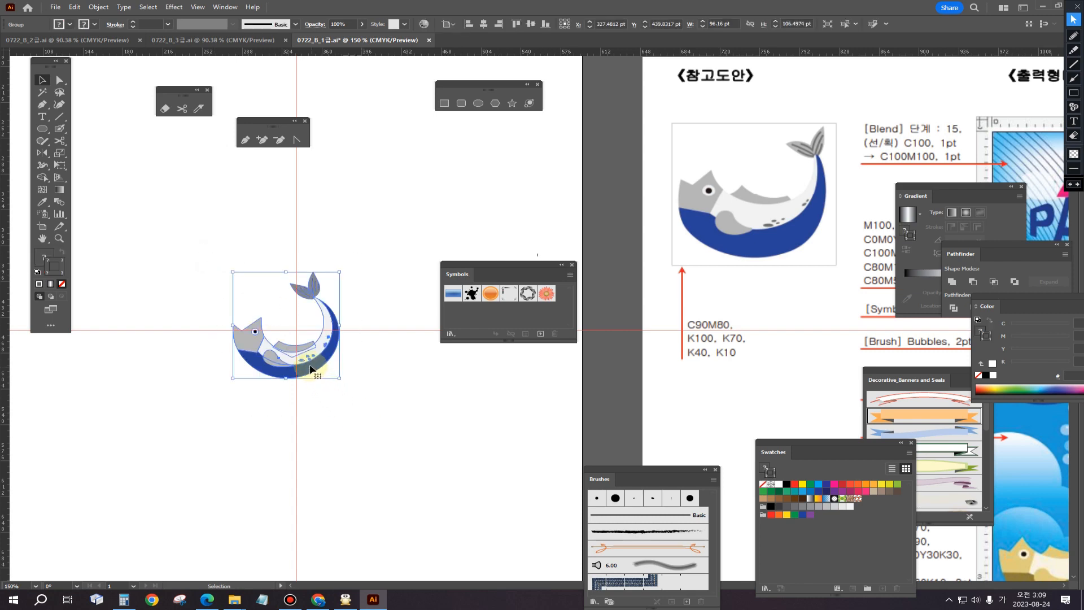
{"action": "left_click_drag", "start_coordinate": [312, 371], "coordinate": [492, 315]}
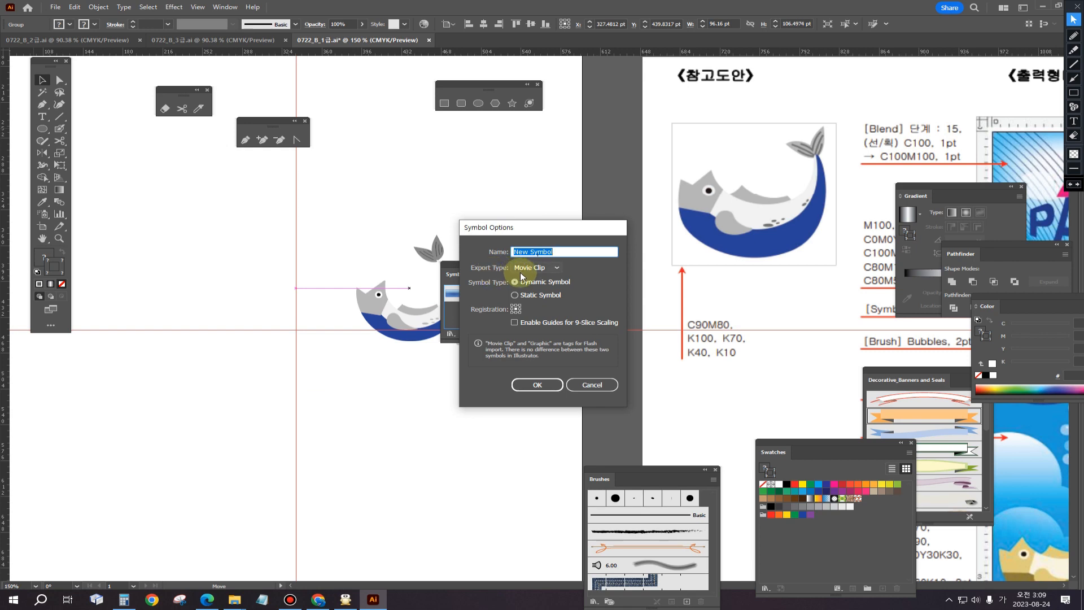
{"action": "left_click", "coordinate": [556, 268]}
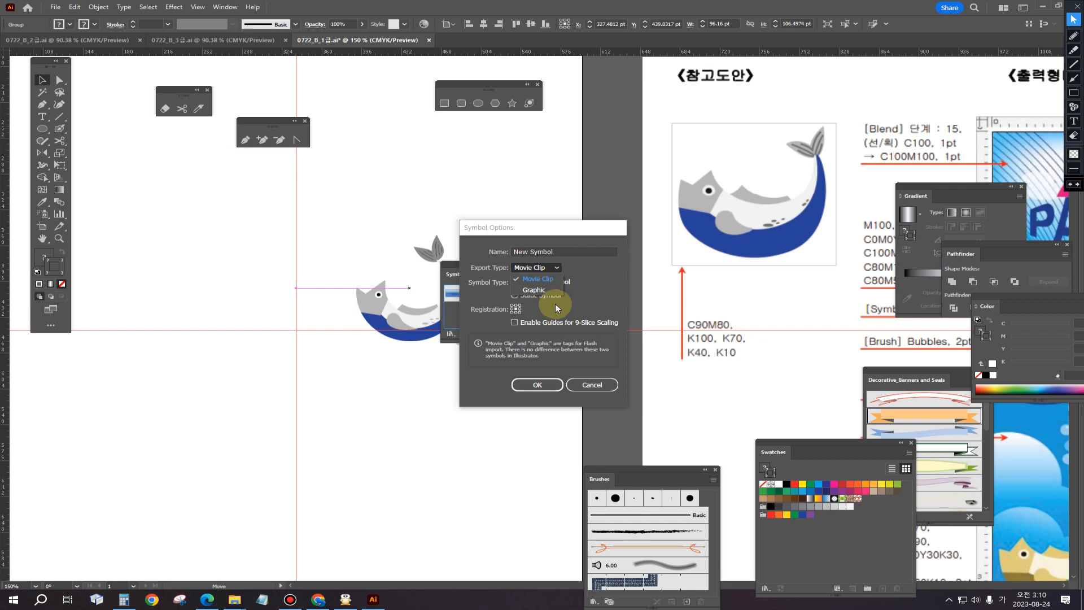
{"action": "left_click", "coordinate": [554, 231]}
{"action": "left_click_drag", "start_coordinate": [555, 233], "coordinate": [306, 303]}
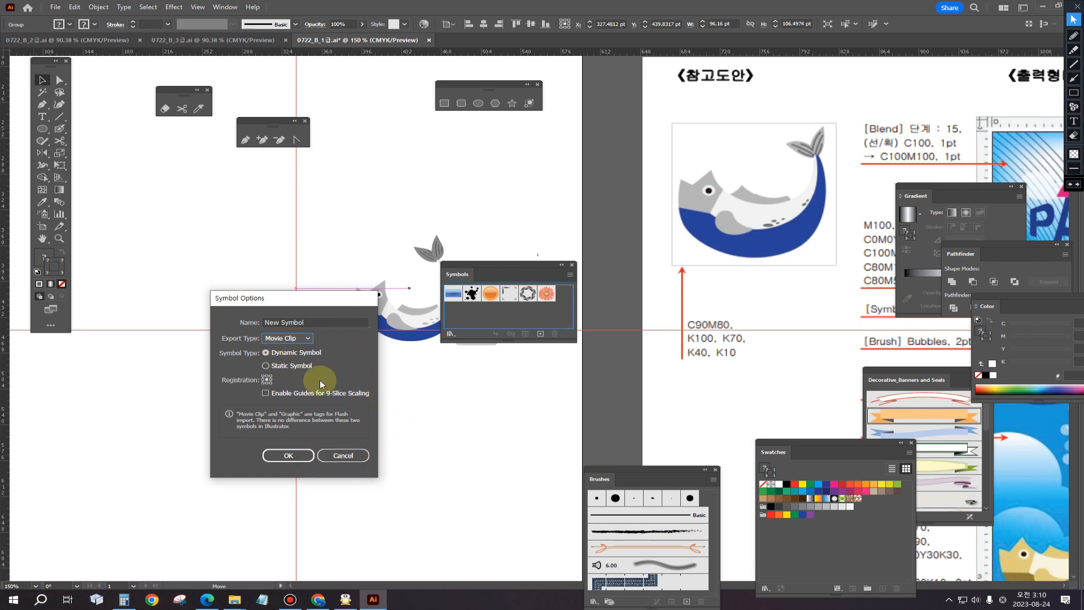
{"action": "left_click", "coordinate": [291, 338]}
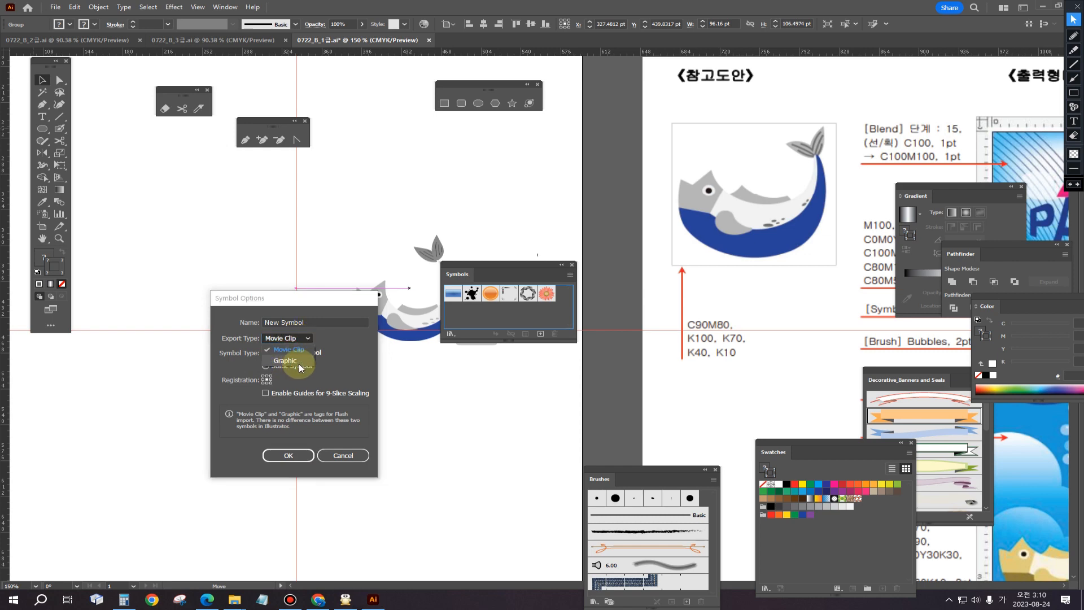
{"action": "left_click", "coordinate": [295, 350]}
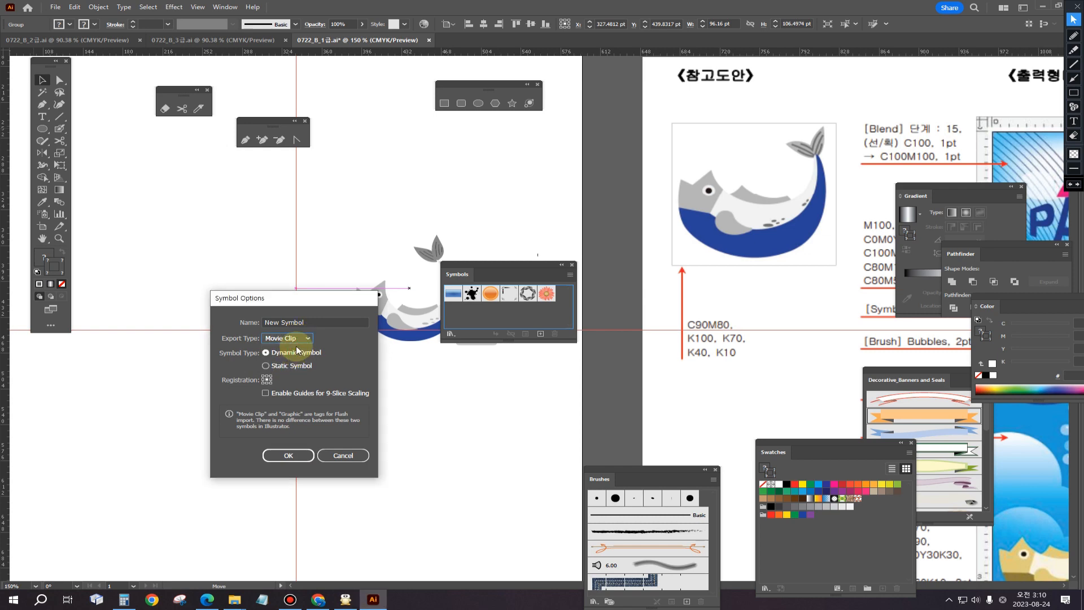
Switch to the exam PDF in the Edge browser and check the symbol registration name required for problem 3.
{"action": "left_click_drag", "start_coordinate": [317, 323], "coordinate": [294, 323]}
{"action": "left_click_drag", "start_coordinate": [203, 322], "coordinate": [204, 323]}
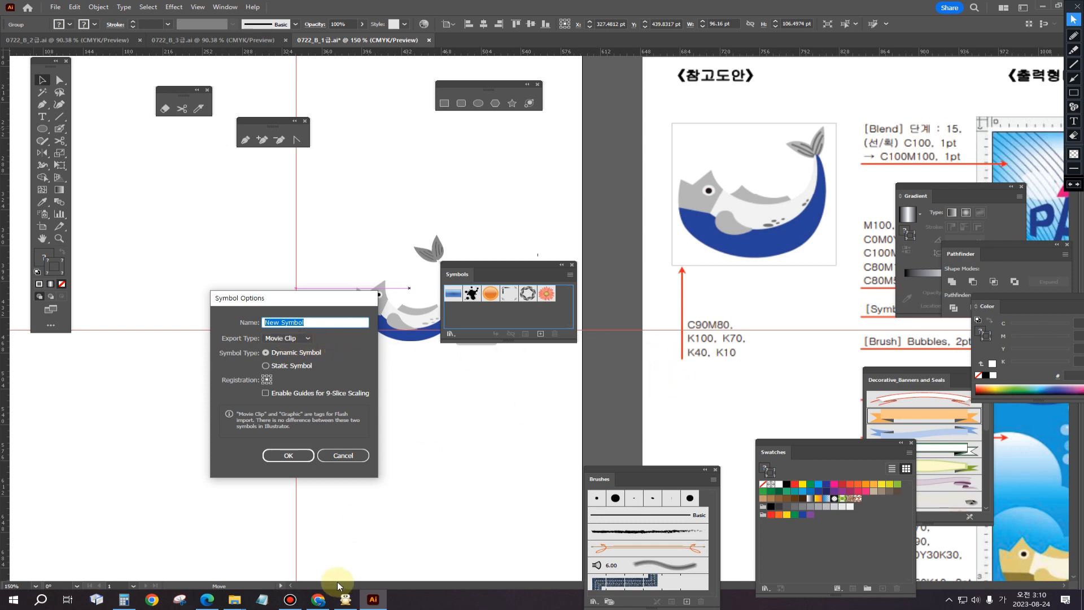
{"action": "left_click", "coordinate": [206, 599]}
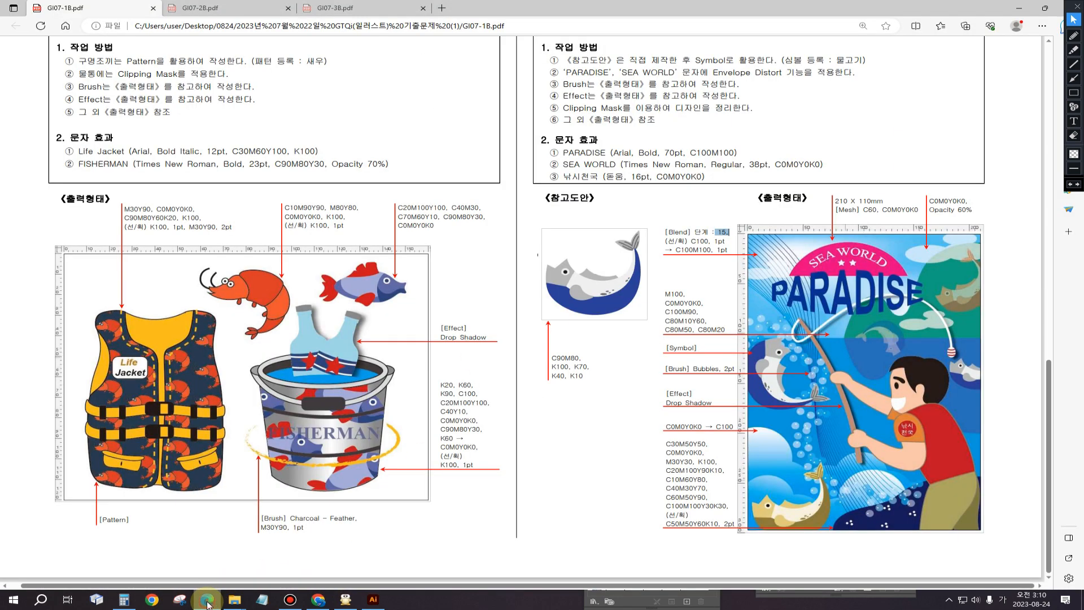
{"action": "scroll", "coordinate": [897, 250], "scroll_direction": "up", "scroll_amount": 3}
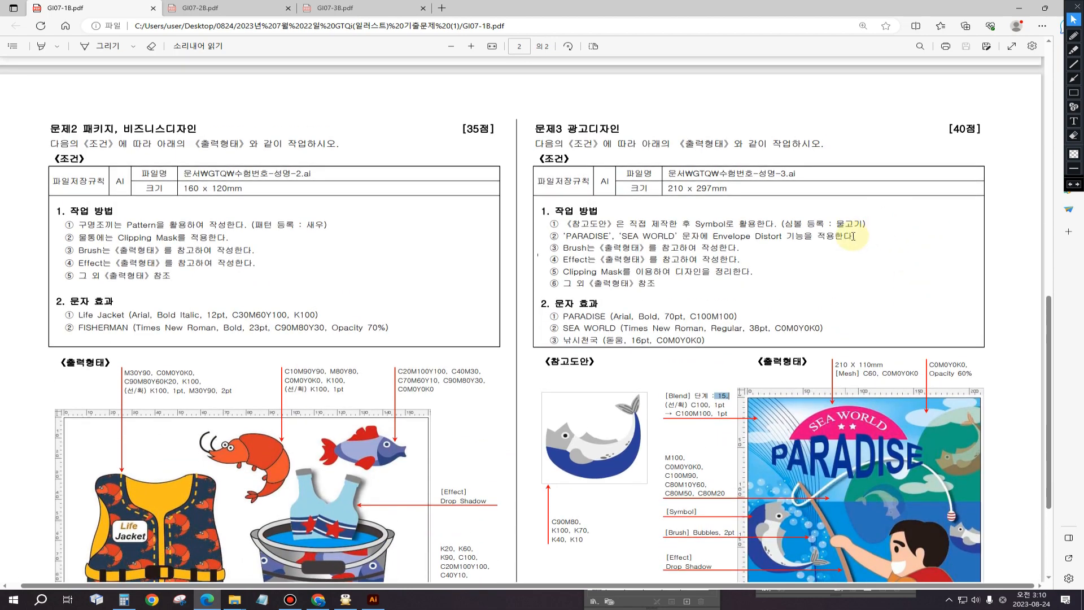
{"action": "left_click", "coordinate": [371, 601]}
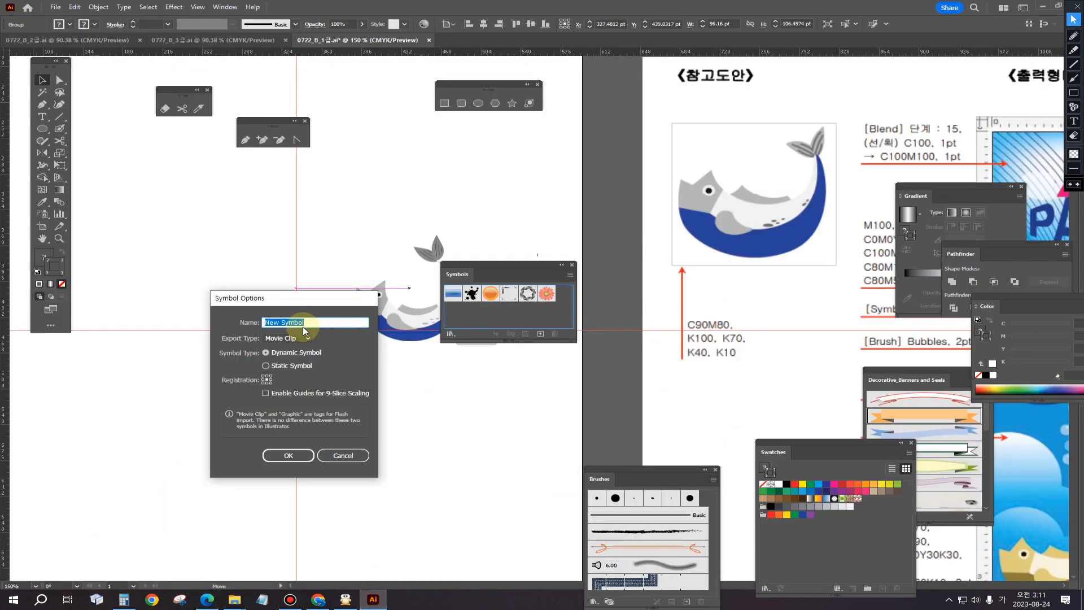
Name the new symbol 물고기 and create it.
{"action": "key", "text": "Hangul"}
{"action": "type", "text": "ANF"}
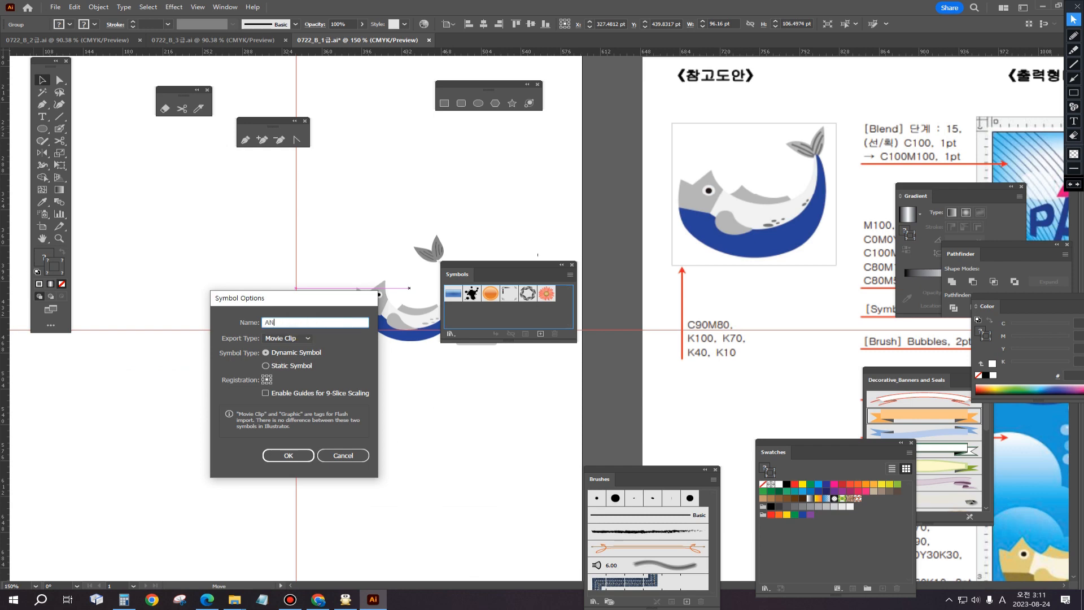
{"action": "key", "text": "Hangul"}
{"action": "left_click", "coordinate": [288, 455]}
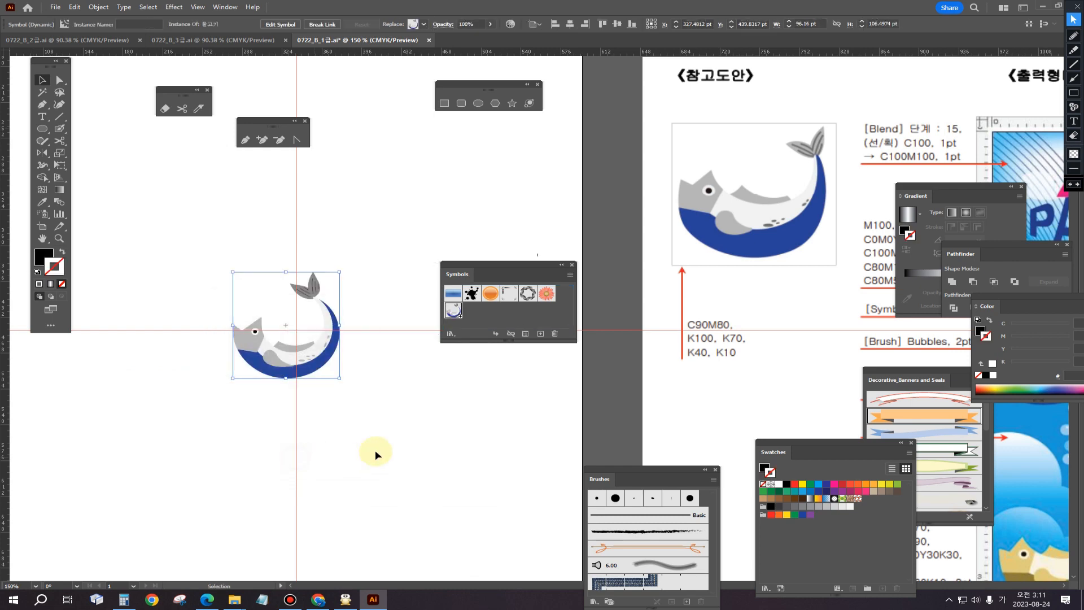
Move the fish symbol instance off the artboard onto the empty pasteboard to its left.
{"action": "left_click", "coordinate": [357, 400]}
{"action": "left_click_drag", "start_coordinate": [233, 271], "coordinate": [249, 392]}
{"action": "left_click", "coordinate": [310, 358]}
{"action": "scroll", "coordinate": [381, 429], "scroll_direction": "down", "scroll_amount": 2}
{"action": "left_click_drag", "start_coordinate": [381, 440], "coordinate": [467, 411]}
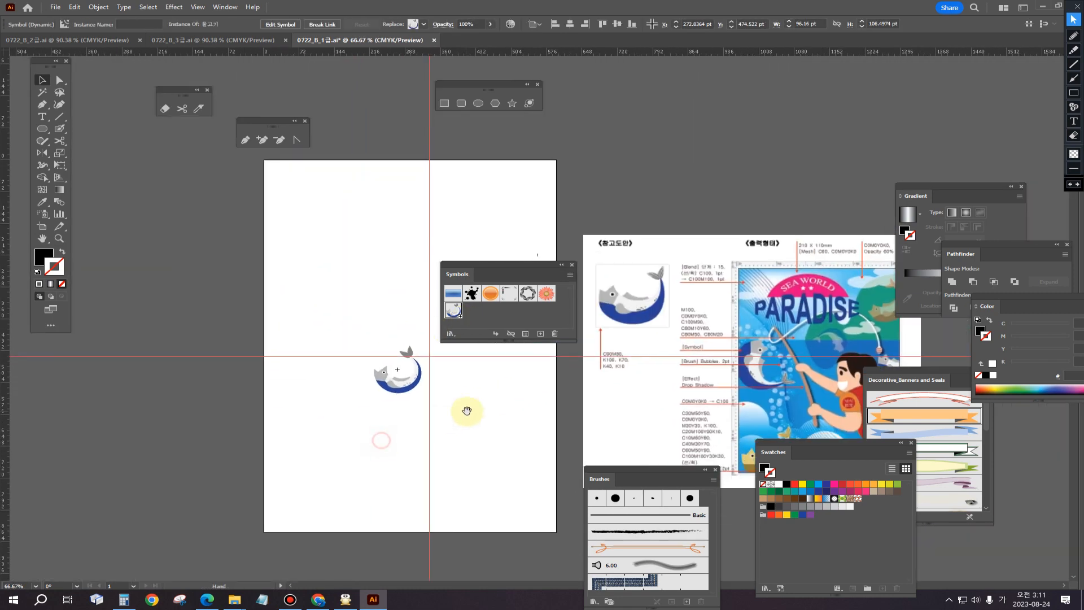
{"action": "left_click_drag", "start_coordinate": [404, 379], "coordinate": [162, 434]}
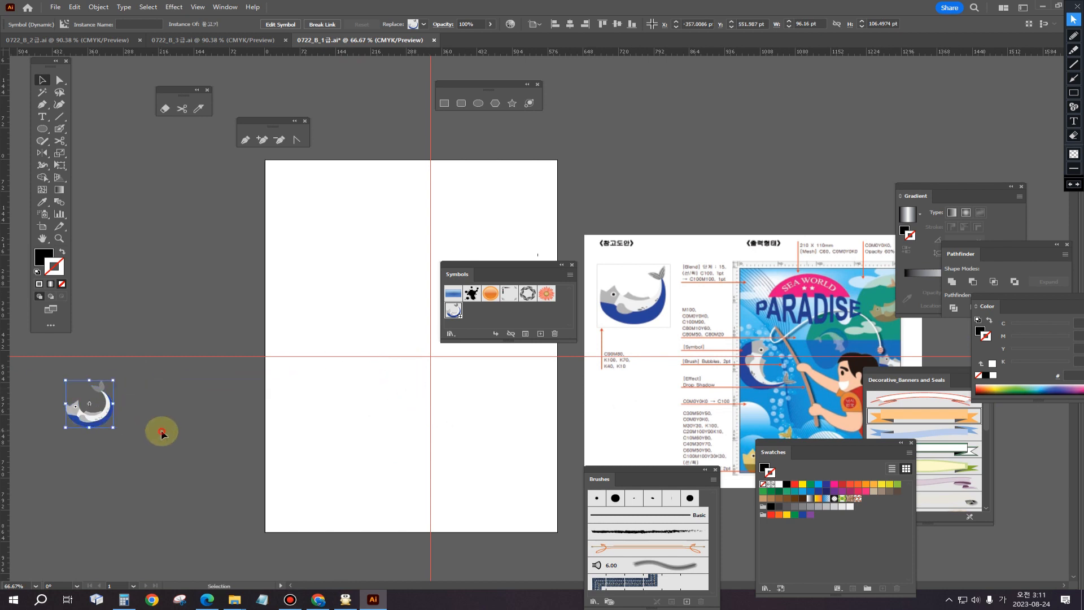
{"action": "left_click", "coordinate": [161, 434]}
Place the Symbols panel above the reference image and detach the symbolism tools as a floating toolbar beside the artboard.
{"action": "left_click_drag", "start_coordinate": [483, 265], "coordinate": [671, 145]}
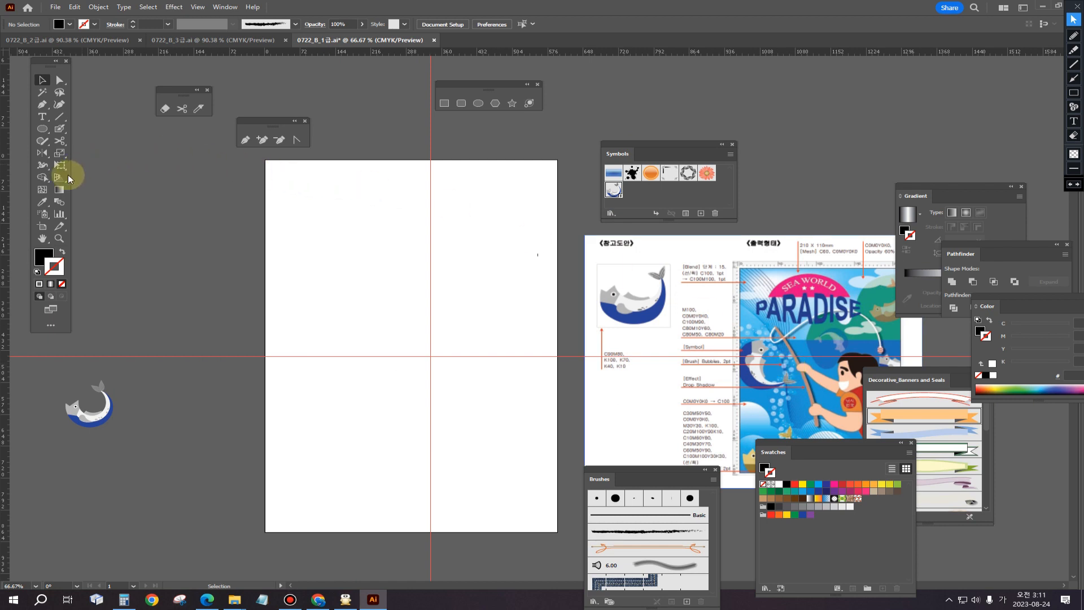
{"action": "left_click", "coordinate": [44, 214]}
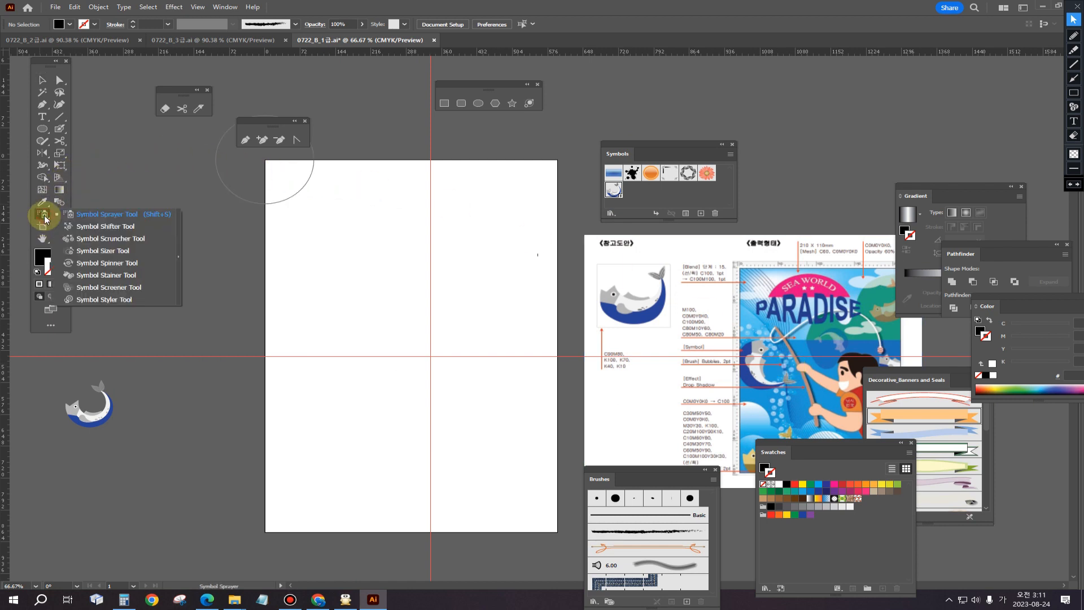
{"action": "left_click", "coordinate": [181, 246]}
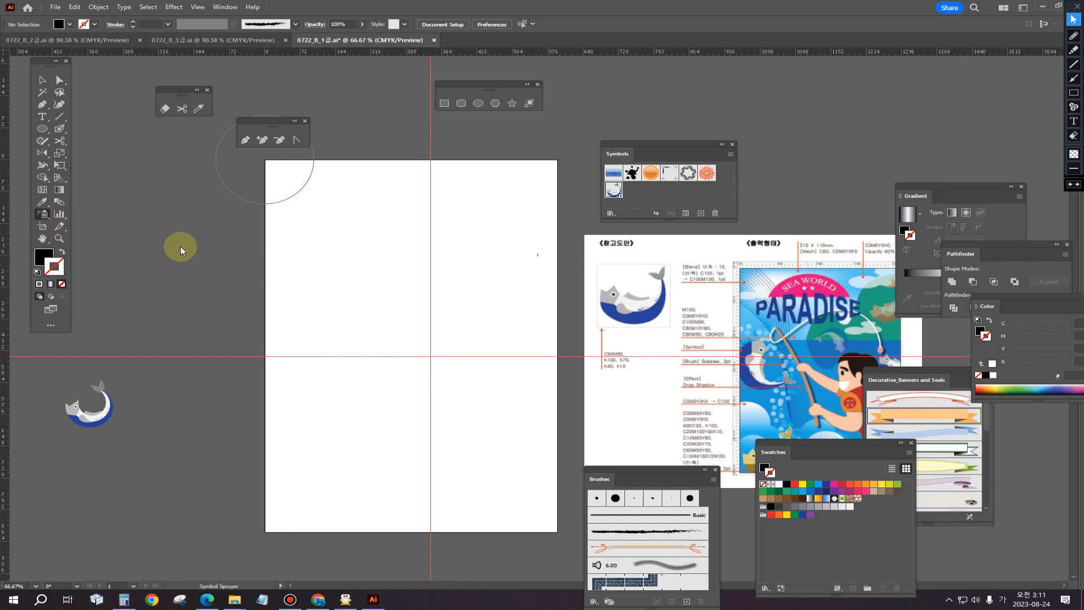
{"action": "left_click_drag", "start_coordinate": [100, 224], "coordinate": [140, 199]}
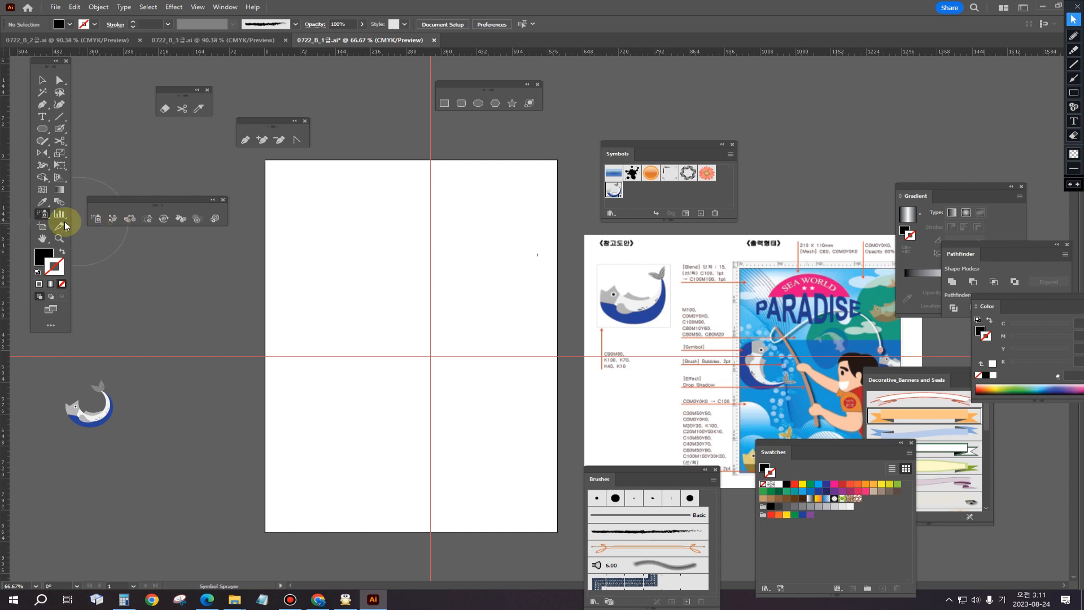
{"action": "left_click", "coordinate": [43, 216]}
{"action": "left_click", "coordinate": [78, 226]}
{"action": "left_click", "coordinate": [45, 215]}
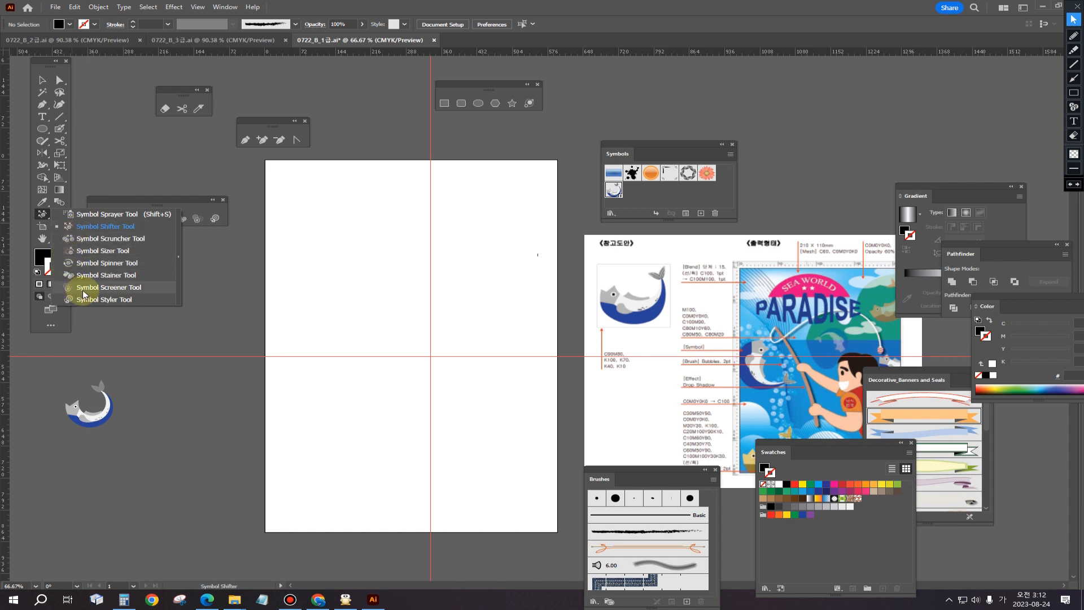
{"action": "left_click", "coordinate": [165, 288]}
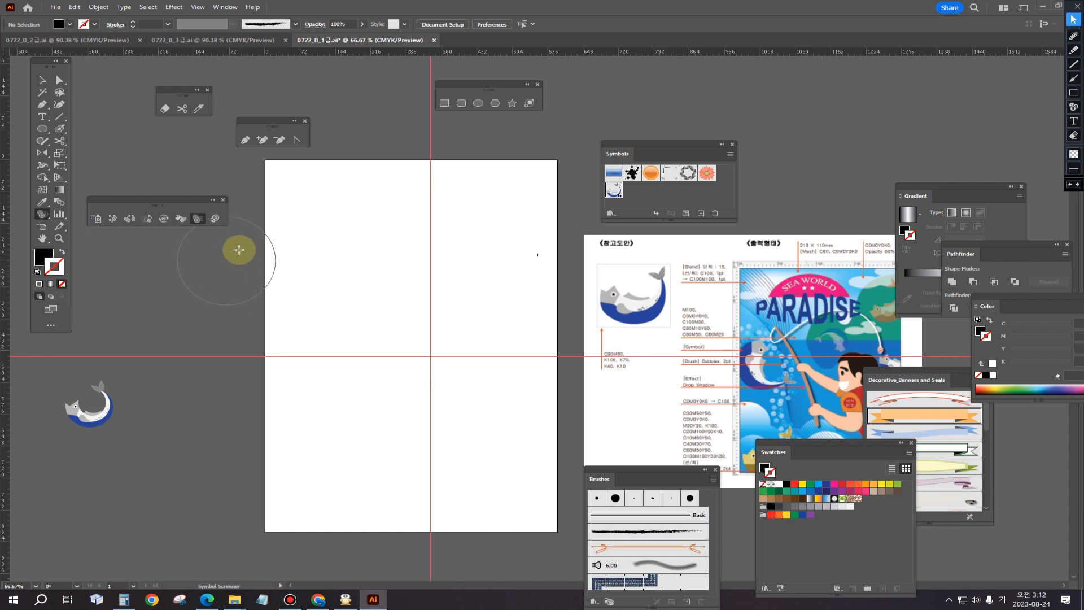
Clear the Swatches panel off the reference image and spray one fish with the Symbol Sprayer near the artboard's left edge, above the horizontal guide.
{"action": "left_click", "coordinate": [99, 221]}
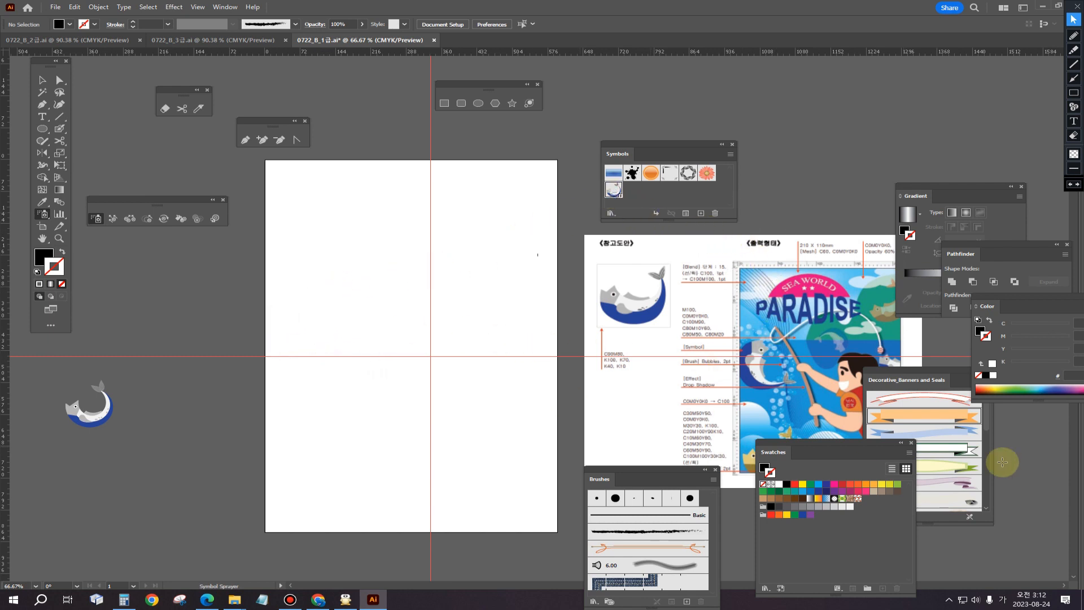
{"action": "mouse_move", "coordinate": [791, 447]}
{"action": "left_mouse_down"}
{"action": "mouse_move", "coordinate": [835, 450]}
{"action": "mouse_move", "coordinate": [906, 489]}
{"action": "left_mouse_up"}
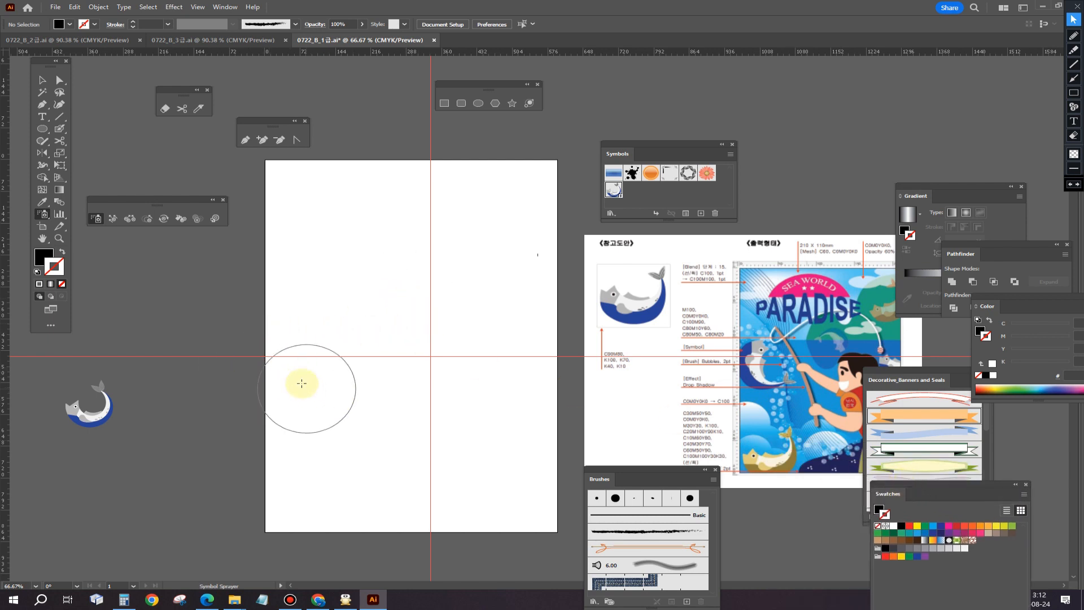
{"action": "left_click", "coordinate": [306, 333]}
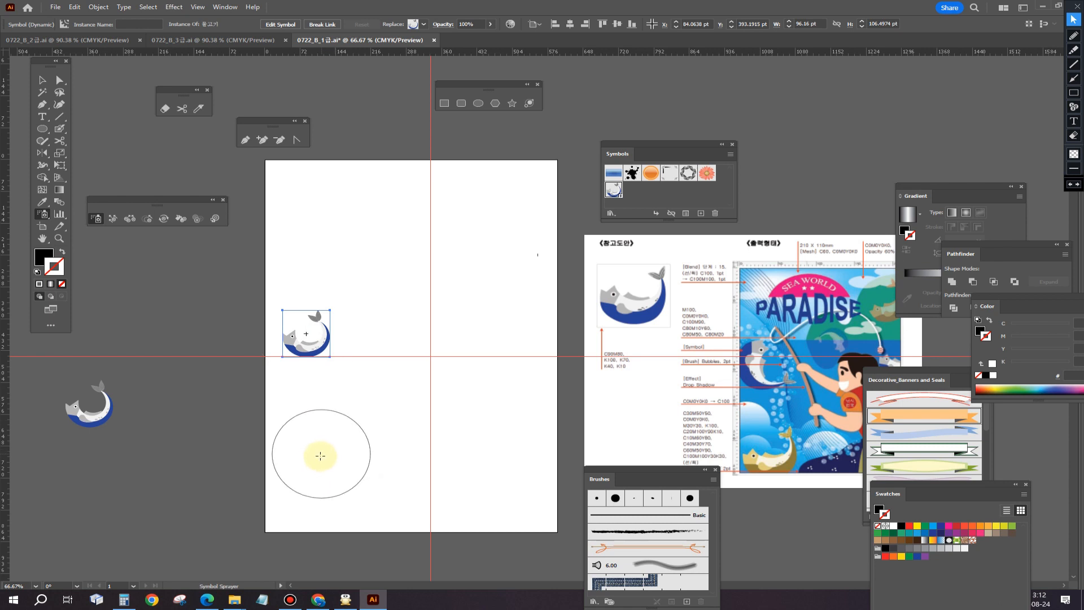
Spray a fish near the artboard's lower-left corner and clear the Decorative_Banners and Seals and Gradient panels off the reference image.
{"action": "left_click", "coordinate": [317, 489]}
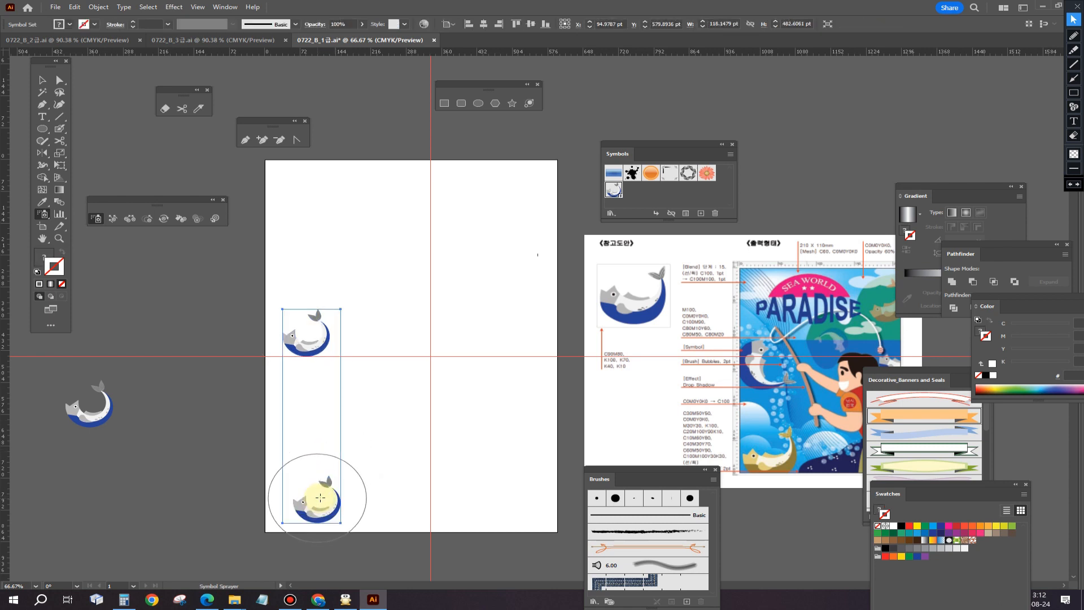
{"action": "left_click_drag", "start_coordinate": [897, 373], "coordinate": [1021, 435]}
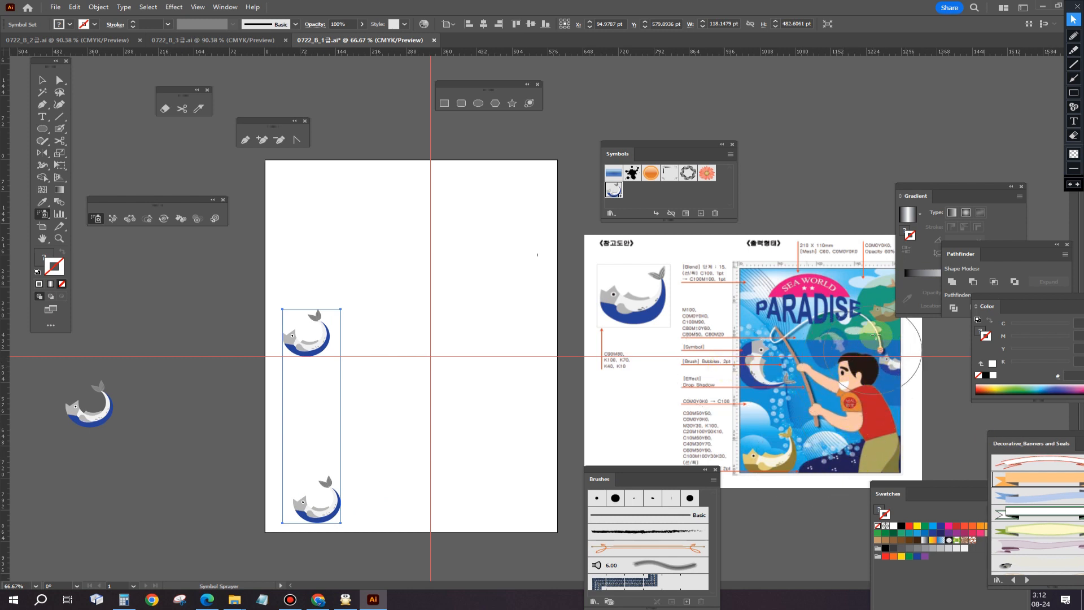
{"action": "left_click", "coordinate": [932, 192]}
{"action": "left_click_drag", "start_coordinate": [931, 192], "coordinate": [995, 183]}
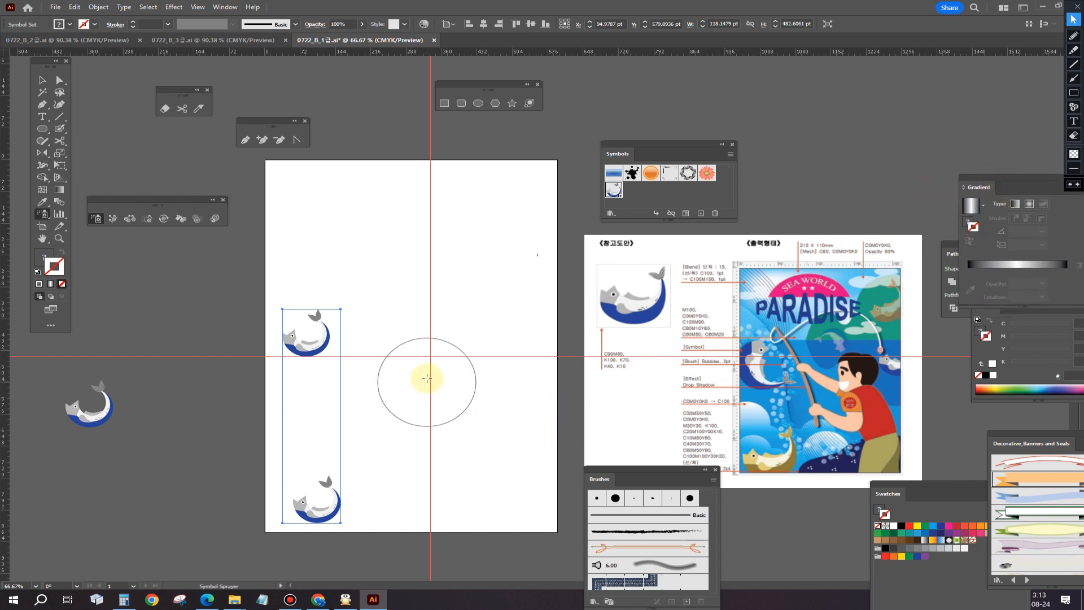
Spray three more fish: one at the guide intersection, one at the right edge below the horizontal guide, one near the upper-right corner.
{"action": "left_click", "coordinate": [430, 338]}
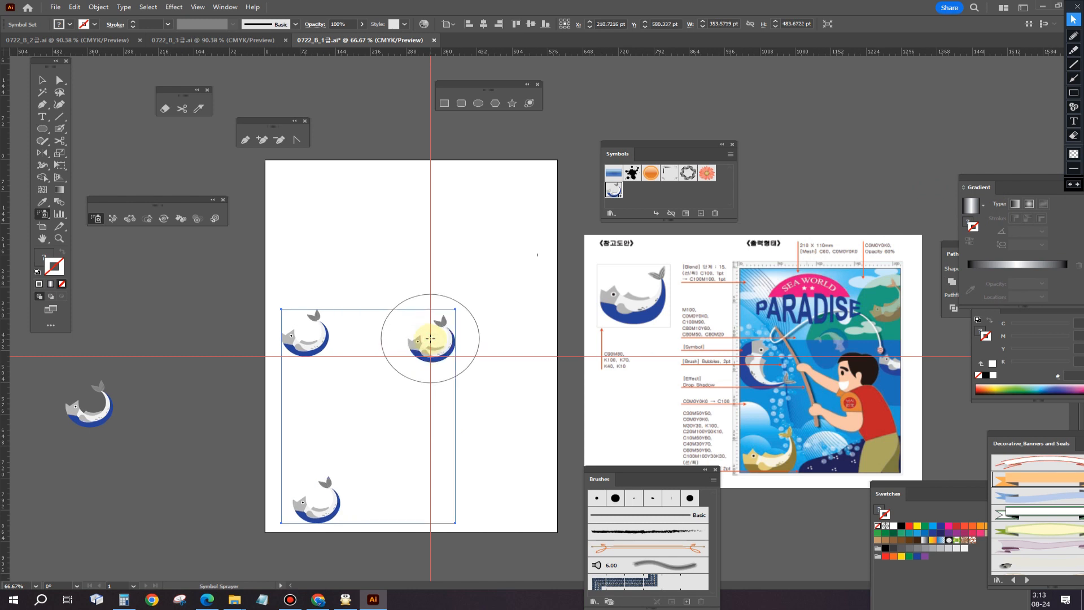
{"action": "left_click", "coordinate": [531, 395]}
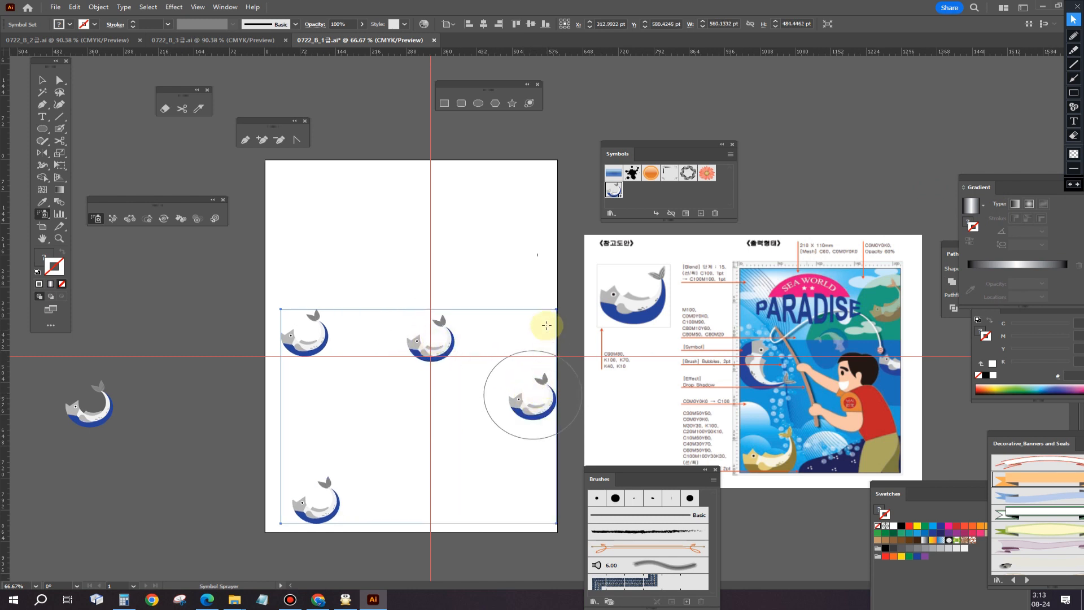
{"action": "left_click", "coordinate": [527, 250]}
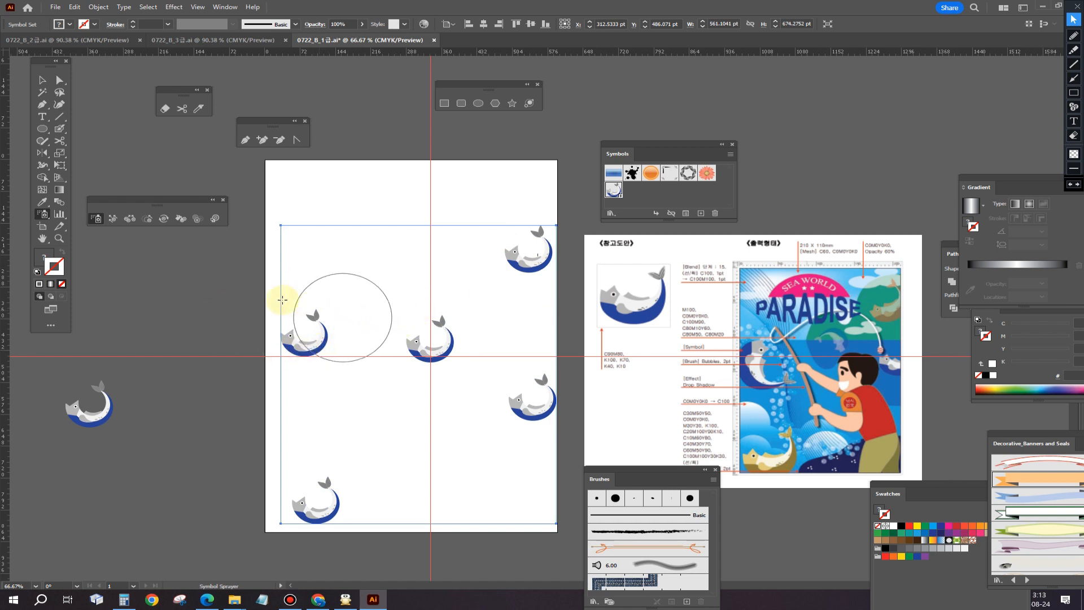
Rotate the fish at the artboard's left edge clockwise with the Symbol Spinner until its head points up.
{"action": "left_click", "coordinate": [164, 219]}
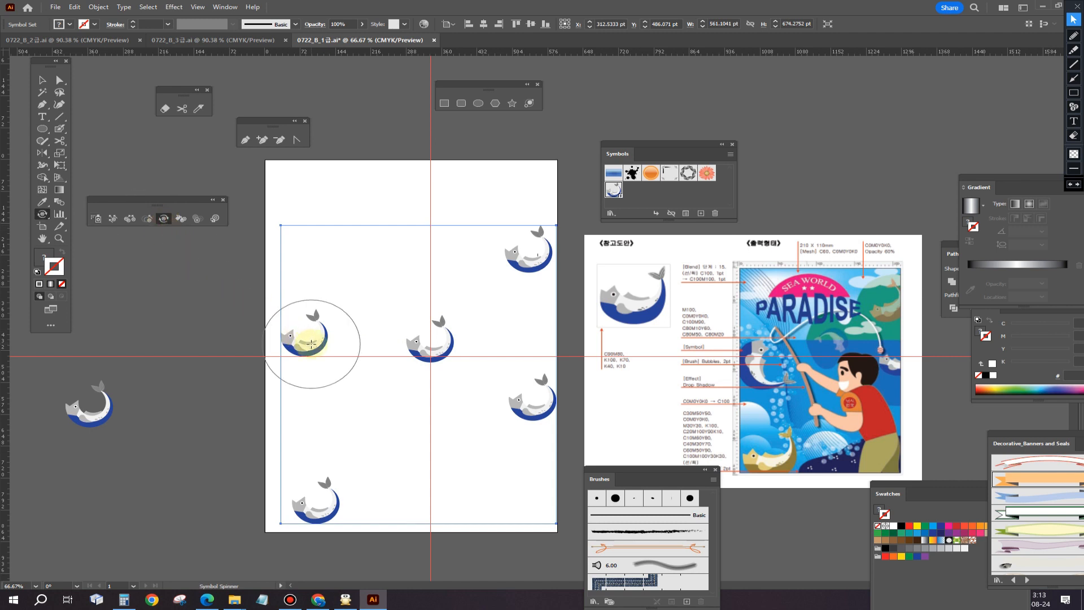
{"action": "mouse_move", "coordinate": [312, 344]}
{"action": "left_mouse_down"}
{"action": "mouse_move", "coordinate": [336, 365]}
{"action": "mouse_move", "coordinate": [321, 390]}
{"action": "left_mouse_up"}
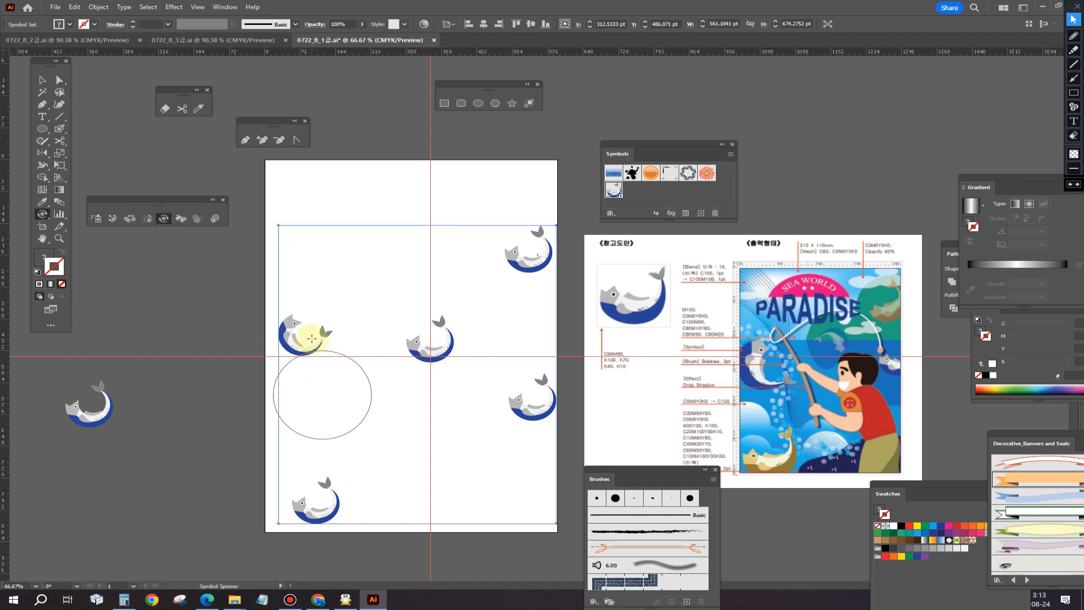
{"action": "mouse_move", "coordinate": [311, 338]}
{"action": "left_mouse_down"}
{"action": "mouse_move", "coordinate": [316, 351]}
{"action": "mouse_move", "coordinate": [322, 344]}
{"action": "left_mouse_up"}
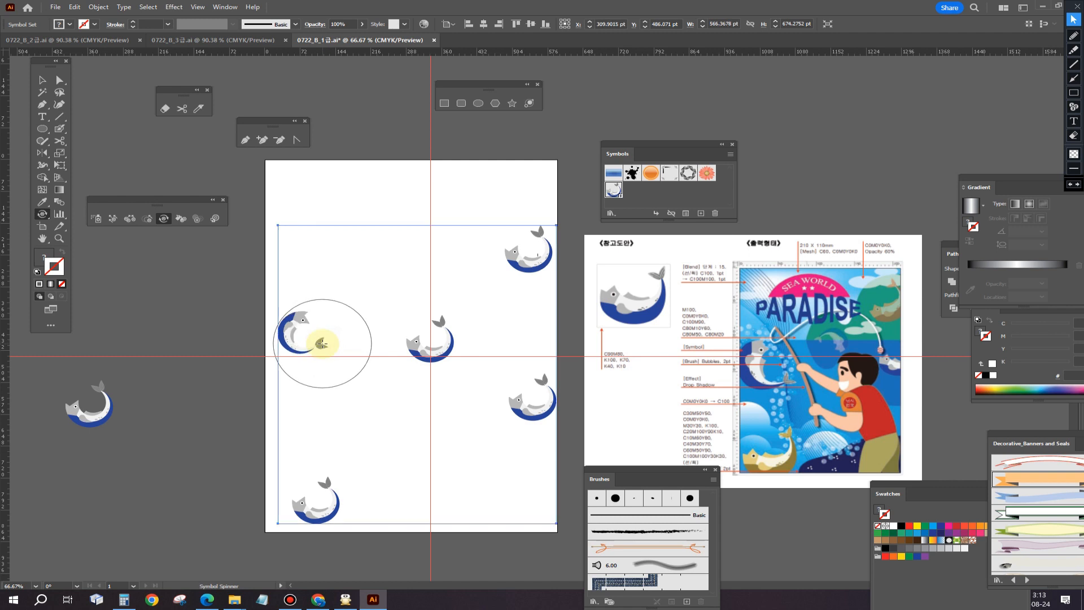
Resize the left-edge fish to roughly double size and enlarge the lower-left fish with the Symbol Sizer.
{"action": "left_click", "coordinate": [148, 218]}
{"action": "left_click_drag", "start_coordinate": [297, 342], "coordinate": [291, 344]}
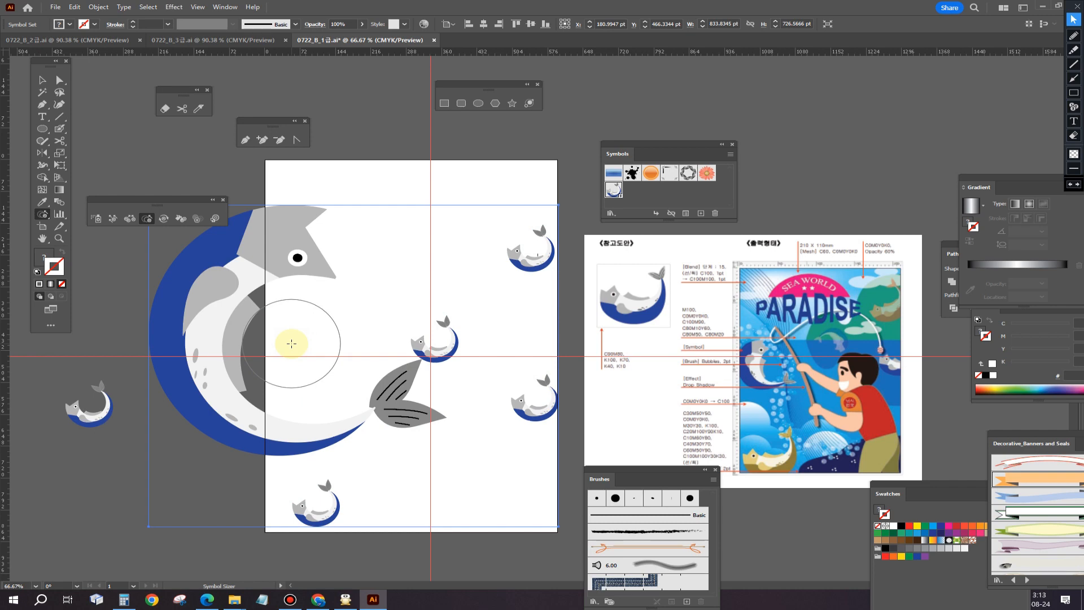
{"action": "left_click_drag", "start_coordinate": [291, 344], "coordinate": [291, 343]}
{"action": "left_click", "coordinate": [292, 343], "text": "alt"}
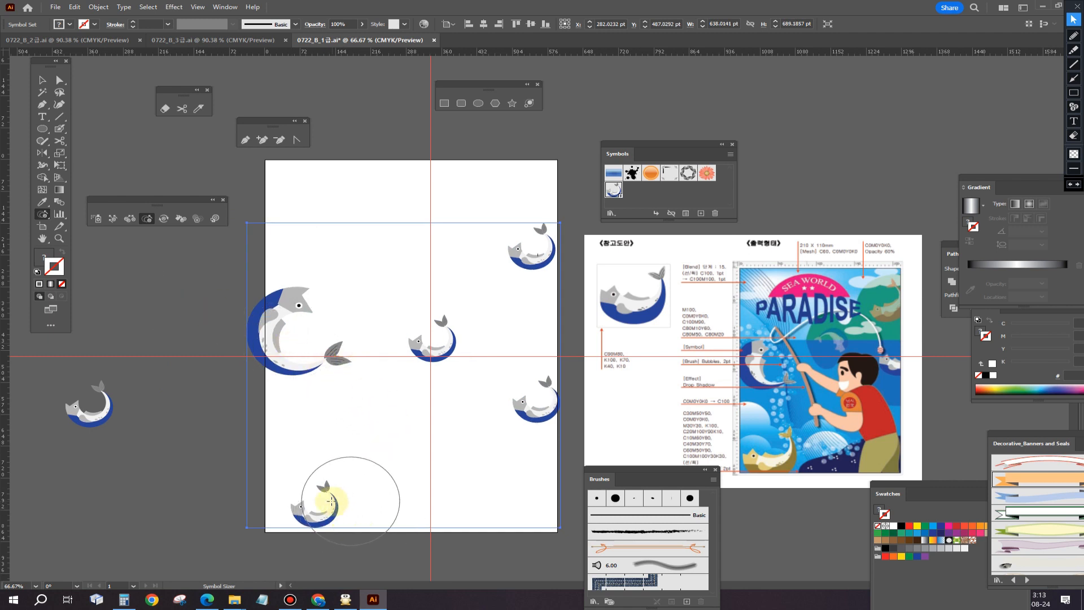
{"action": "left_click_drag", "start_coordinate": [329, 508], "coordinate": [328, 509]}
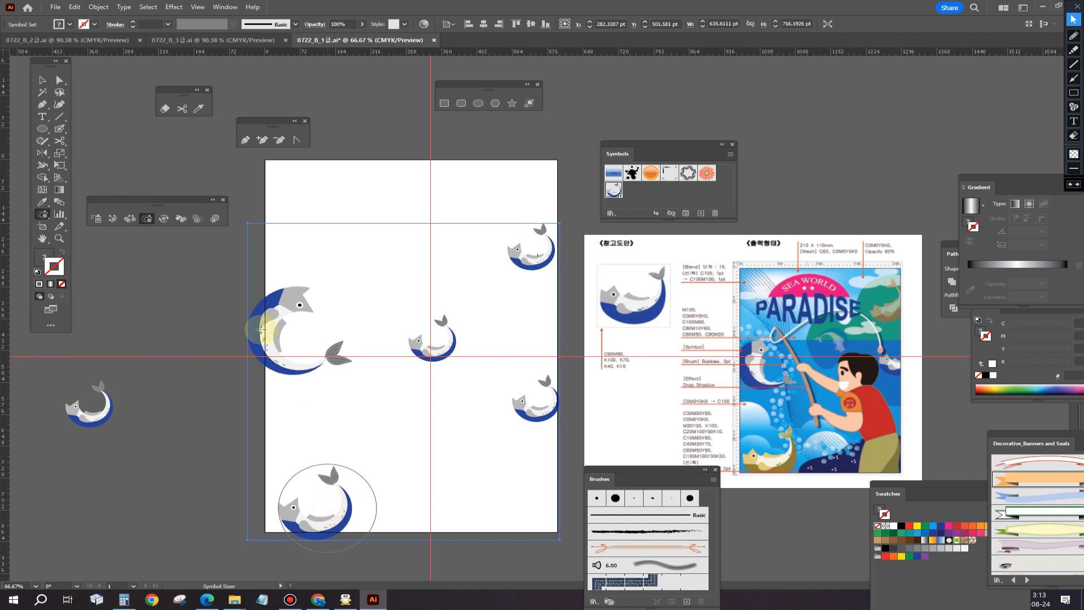
Tint the lower-left fish yellow and the upper-right fish brown with the Symbol Stainer.
{"action": "left_click", "coordinate": [181, 219]}
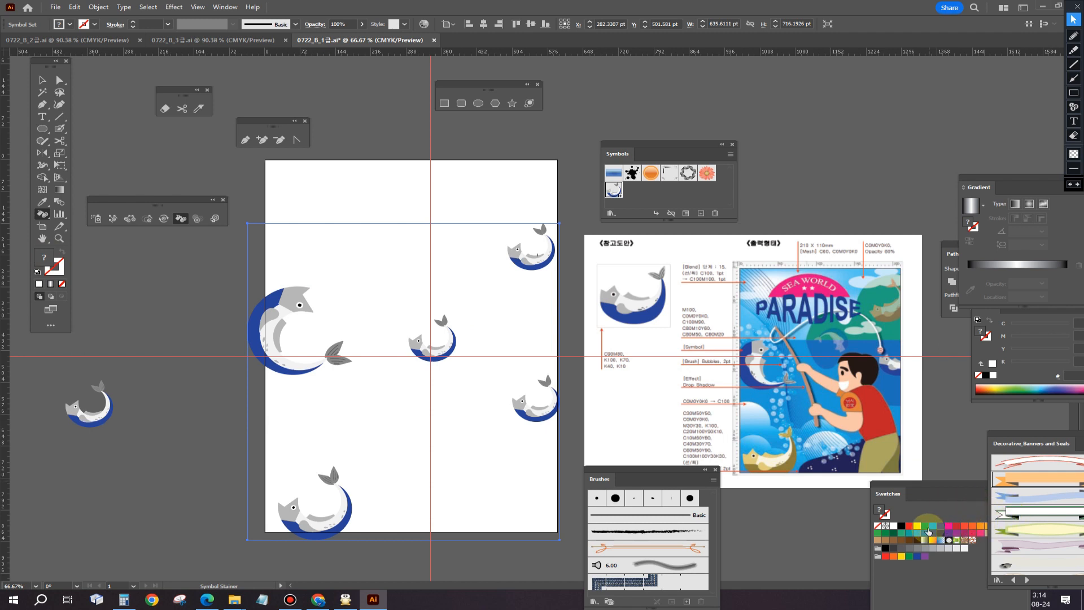
{"action": "left_click", "coordinate": [903, 557]}
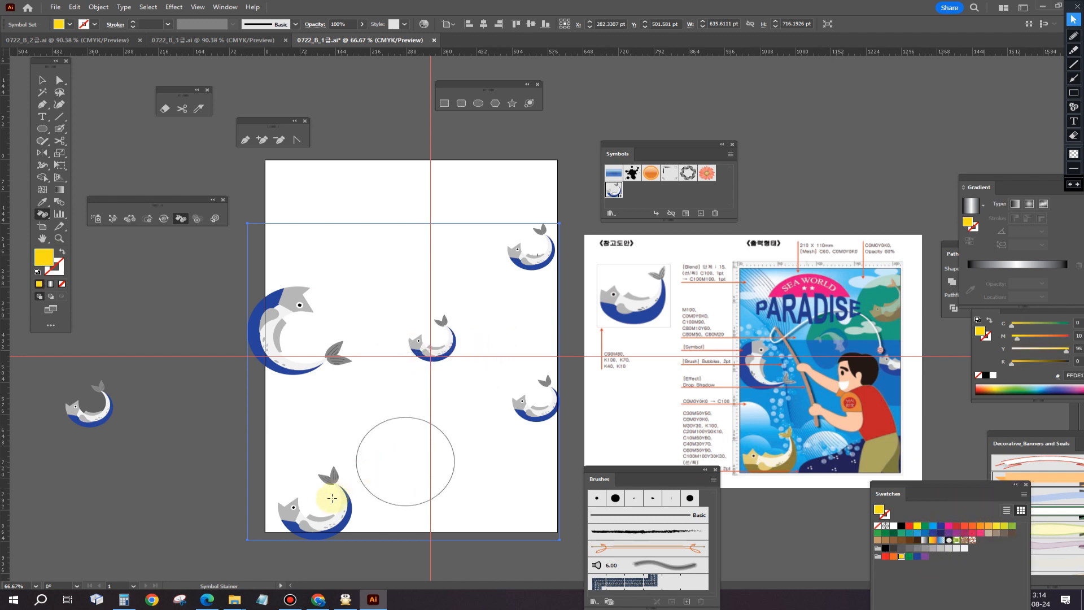
{"action": "left_click_drag", "start_coordinate": [322, 513], "coordinate": [324, 510]}
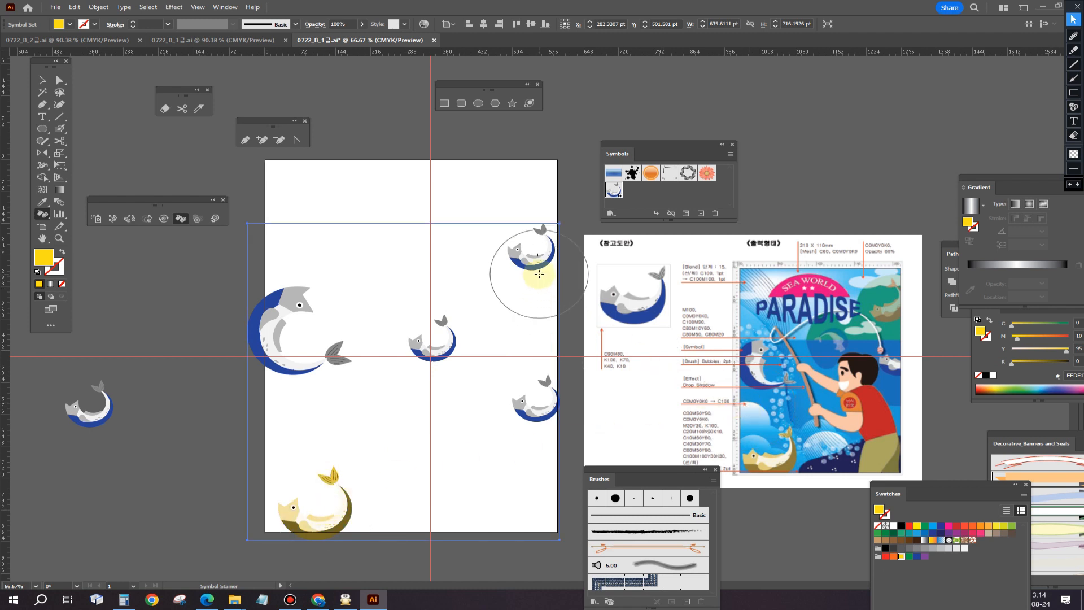
{"action": "left_click", "coordinate": [886, 540]}
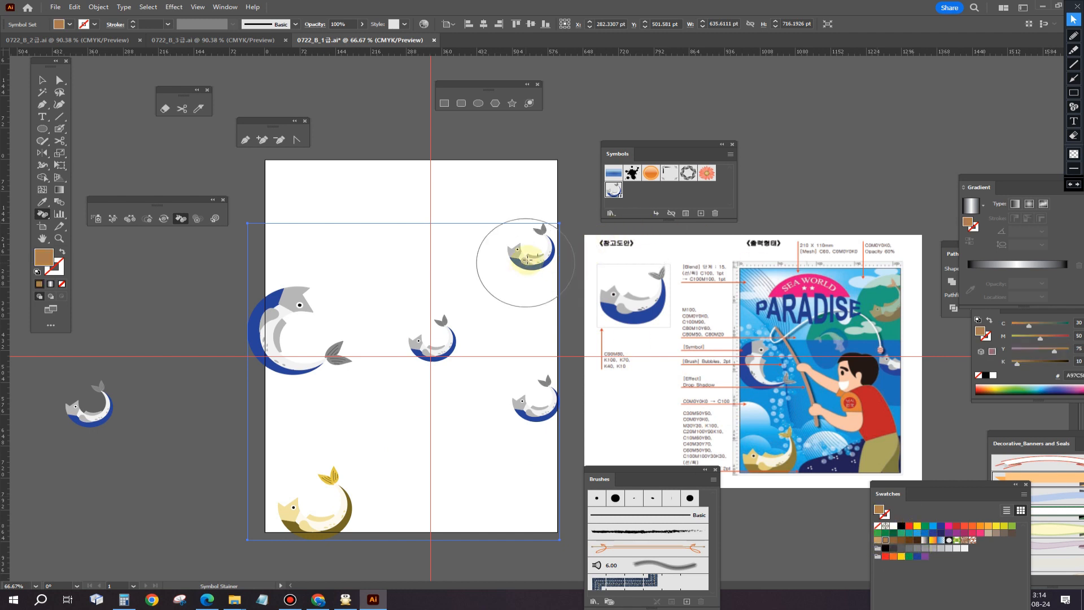
{"action": "mouse_move", "coordinate": [525, 253]}
{"action": "left_mouse_down"}
{"action": "mouse_move", "coordinate": [537, 312]}
{"action": "mouse_move", "coordinate": [523, 293]}
{"action": "left_mouse_up"}
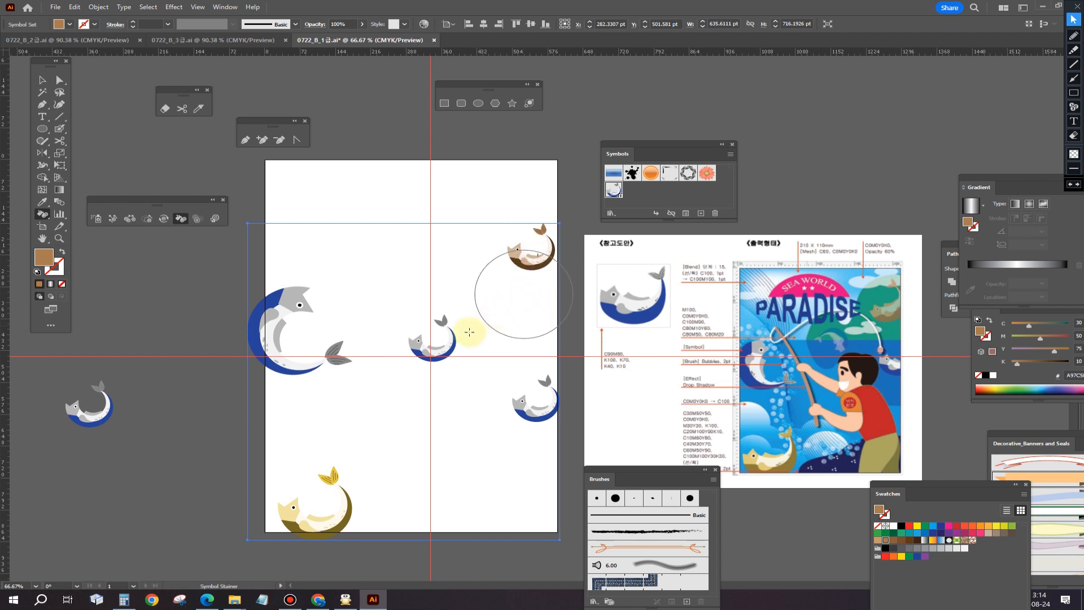
Shift the centre fish slightly up and left with the Symbol Shifter, and rotate it slightly with the Symbol Spinner.
{"action": "left_click", "coordinate": [113, 218]}
{"action": "left_click_drag", "start_coordinate": [436, 346], "coordinate": [416, 335]}
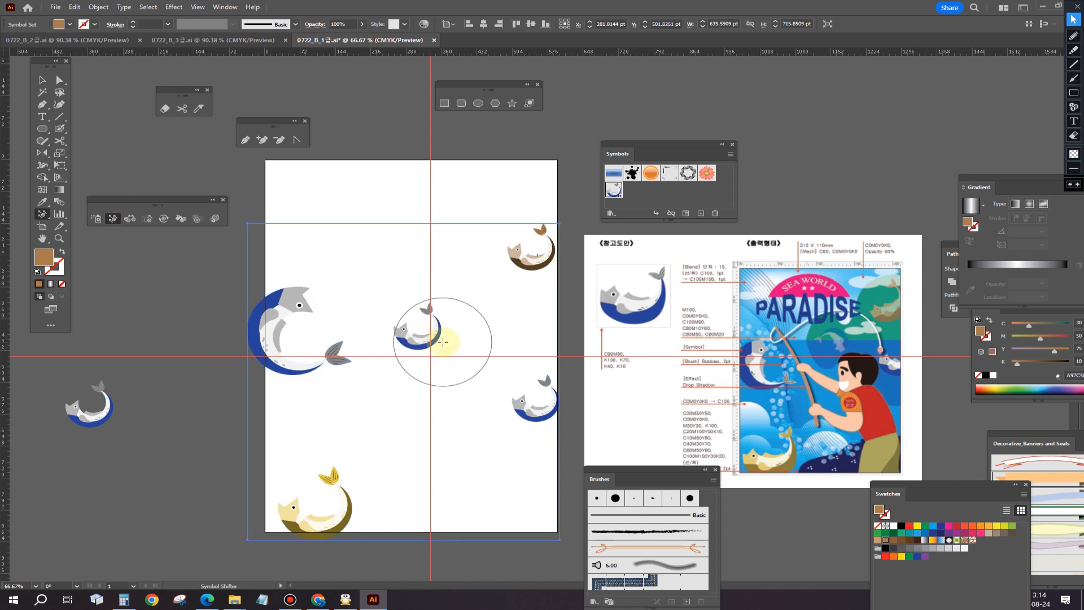
{"action": "left_click", "coordinate": [150, 220]}
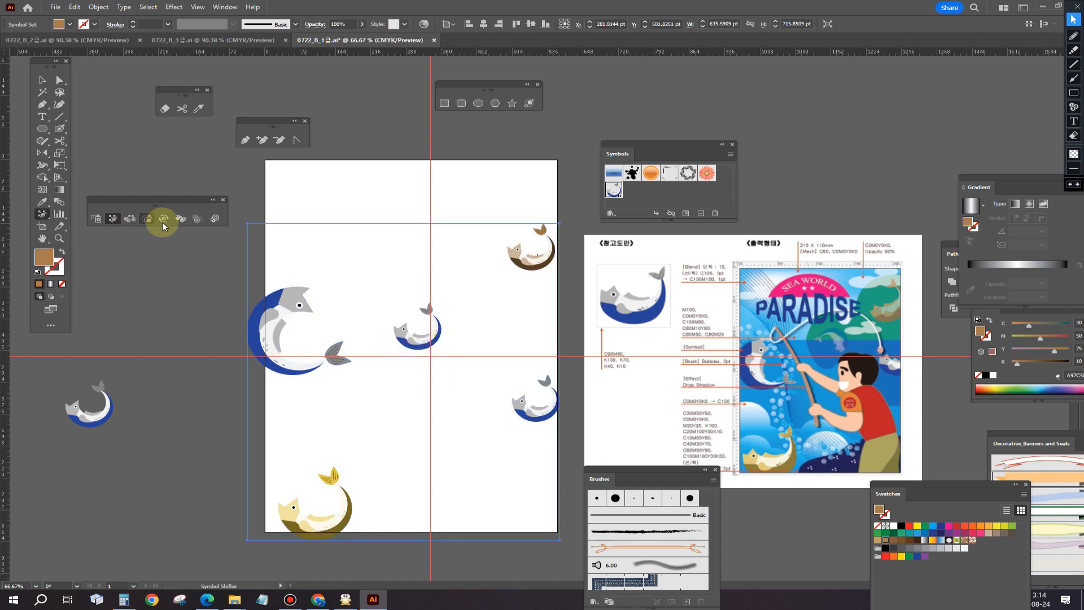
{"action": "left_click", "coordinate": [164, 219]}
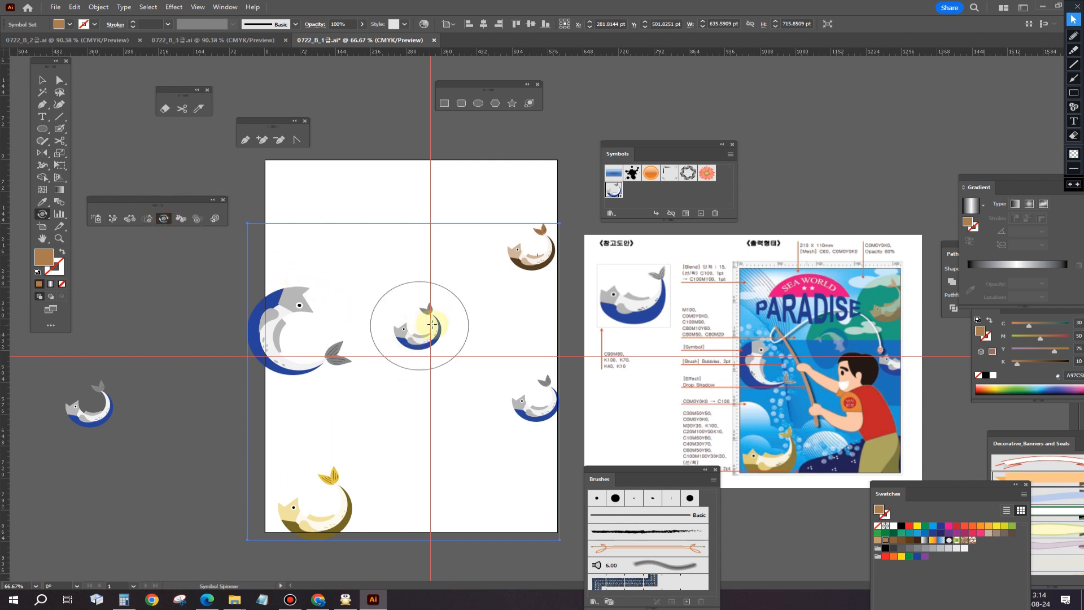
{"action": "left_click_drag", "start_coordinate": [442, 328], "coordinate": [441, 346]}
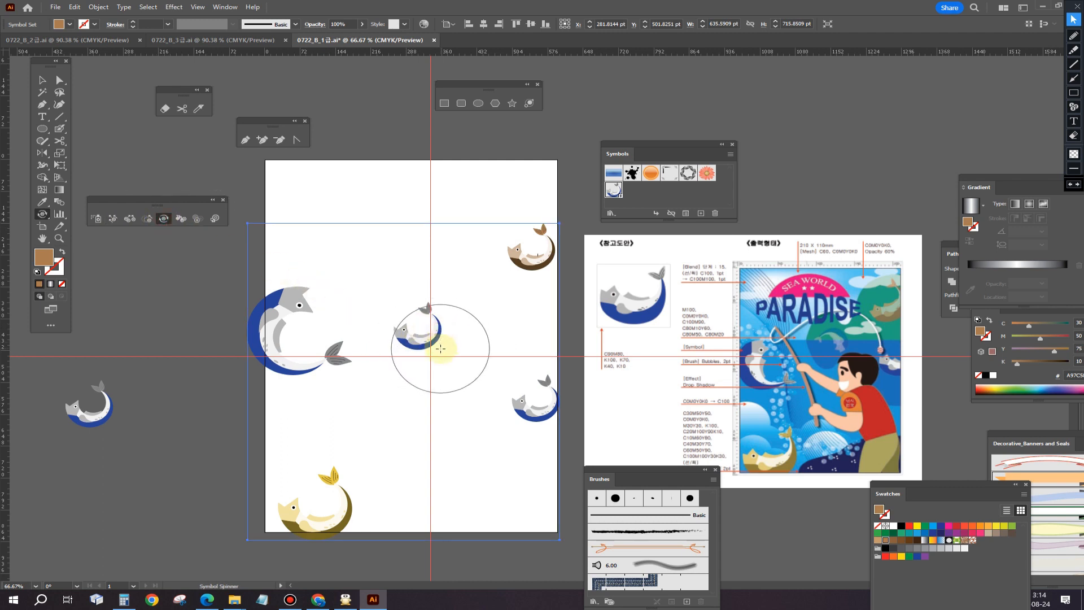
Adjust the transparency of the centre fish and the lower right-edge fish with the Symbol Screener.
{"action": "left_click", "coordinate": [197, 218]}
{"action": "mouse_move", "coordinate": [436, 346]}
{"action": "left_mouse_down"}
{"action": "mouse_move", "coordinate": [416, 332]}
{"action": "mouse_move", "coordinate": [542, 413]}
{"action": "mouse_move", "coordinate": [585, 426]}
{"action": "mouse_move", "coordinate": [517, 415]}
{"action": "mouse_move", "coordinate": [424, 356]}
{"action": "mouse_move", "coordinate": [419, 331]}
{"action": "left_mouse_up"}
{"action": "left_click", "coordinate": [533, 402]}
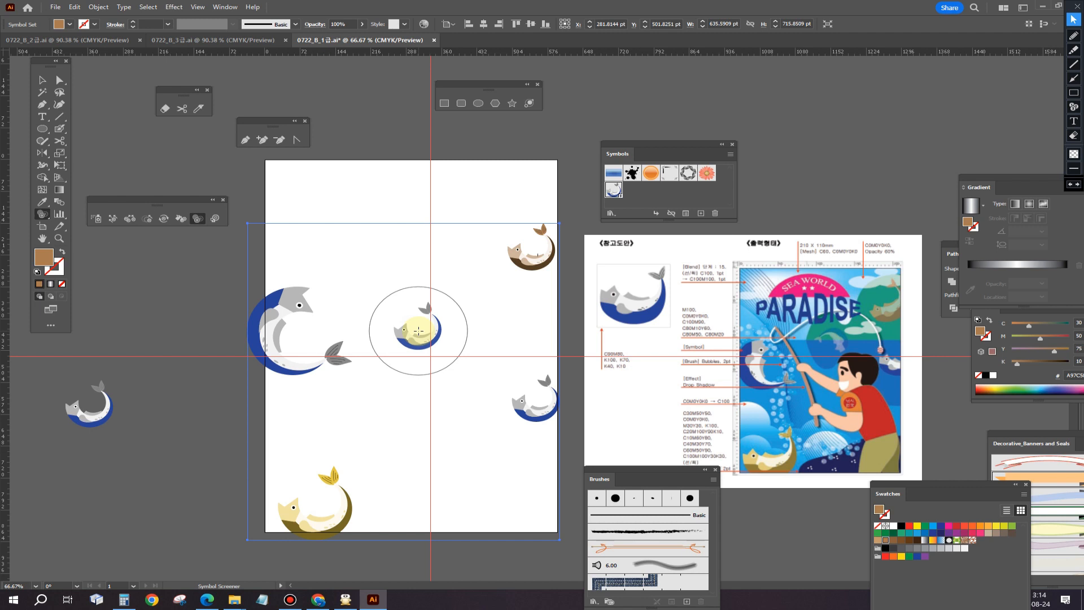
{"action": "mouse_move", "coordinate": [418, 330]}
{"action": "left_mouse_down"}
{"action": "mouse_move", "coordinate": [456, 356]}
{"action": "mouse_move", "coordinate": [497, 351]}
{"action": "mouse_move", "coordinate": [258, 231]}
{"action": "mouse_move", "coordinate": [187, 158]}
{"action": "left_mouse_up"}
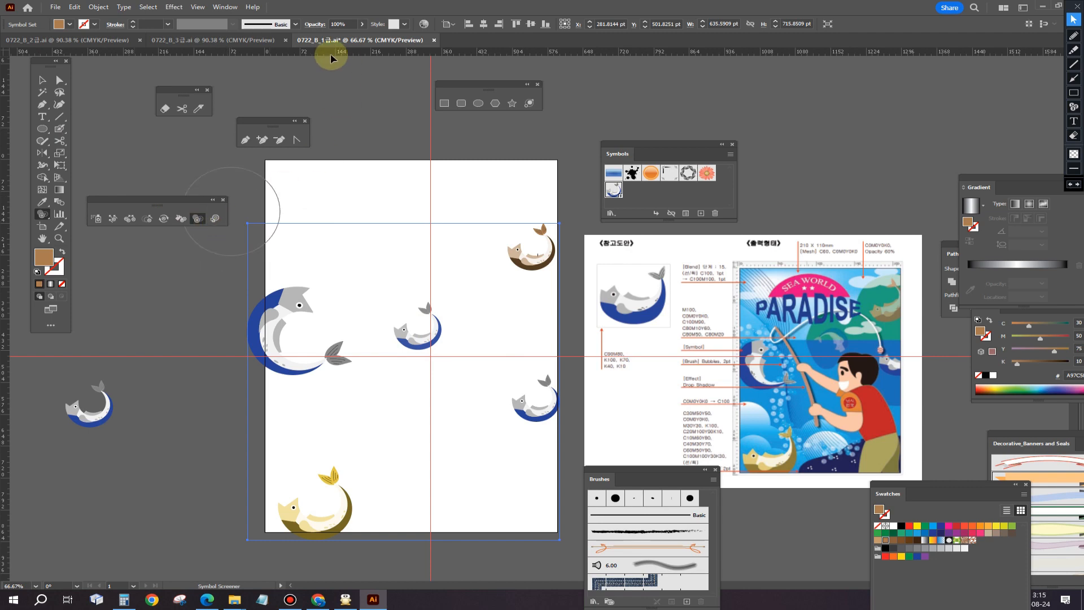
Show the Graphic Styles panel and apply its dark blue textured style to the large left fish with the Symbol Styler.
{"action": "left_click", "coordinate": [225, 8]}
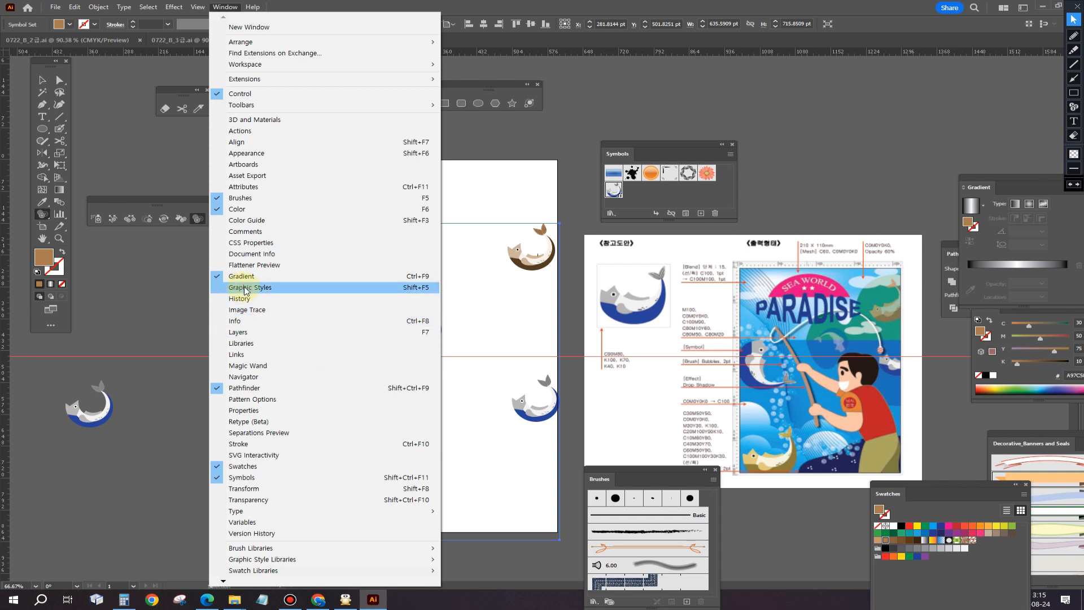
{"action": "left_click", "coordinate": [281, 287]}
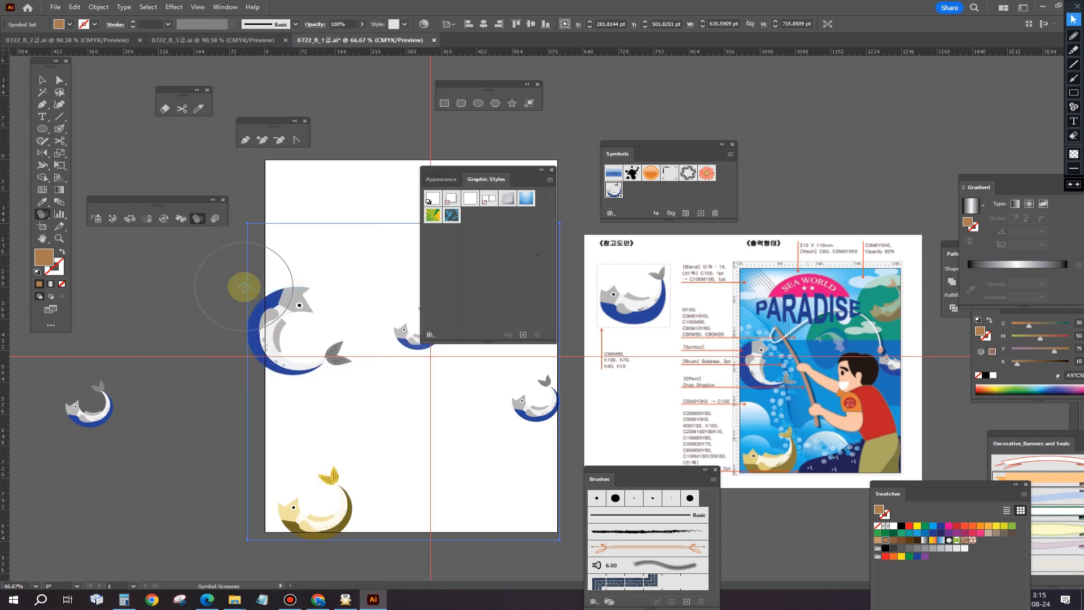
{"action": "left_click", "coordinate": [455, 219]}
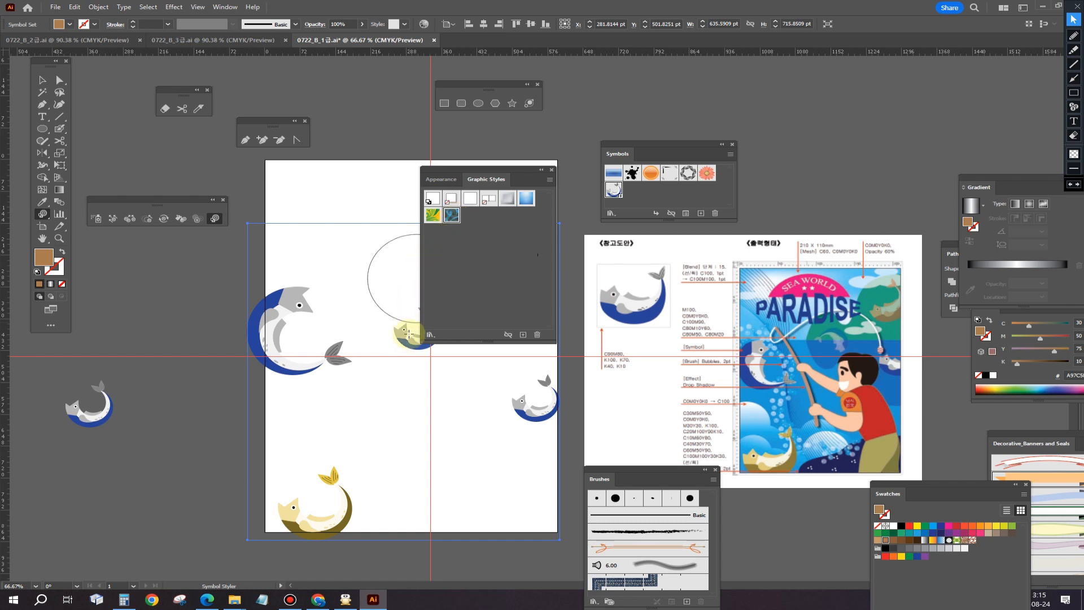
{"action": "left_click", "coordinate": [276, 345]}
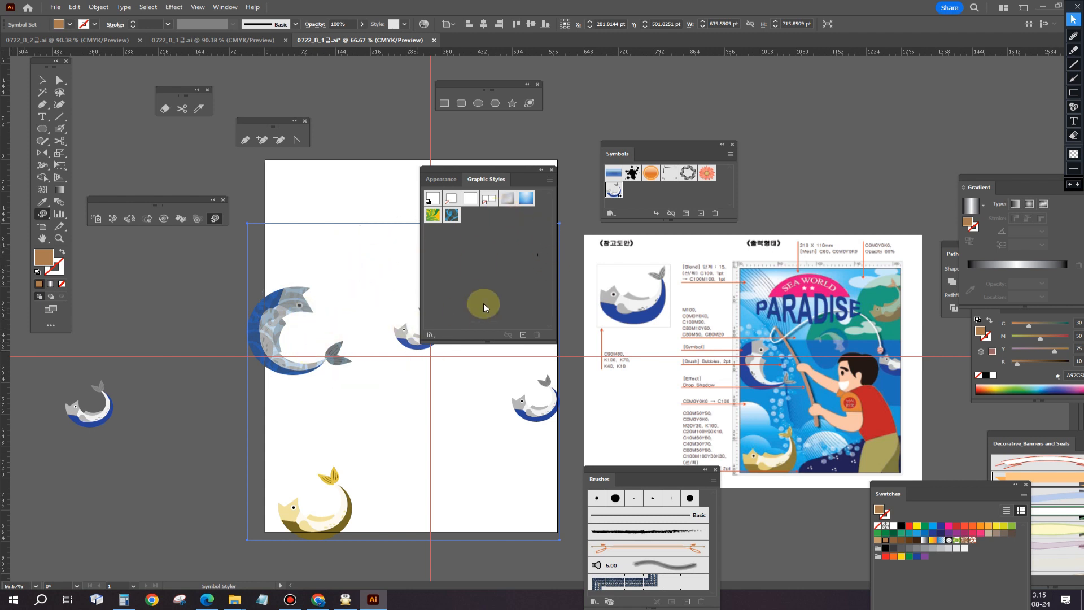
Place the Graphic Styles panel above the reference image and move the whole fish symbol set onto the pasteboard left of the artboard.
{"action": "left_click", "coordinate": [42, 79]}
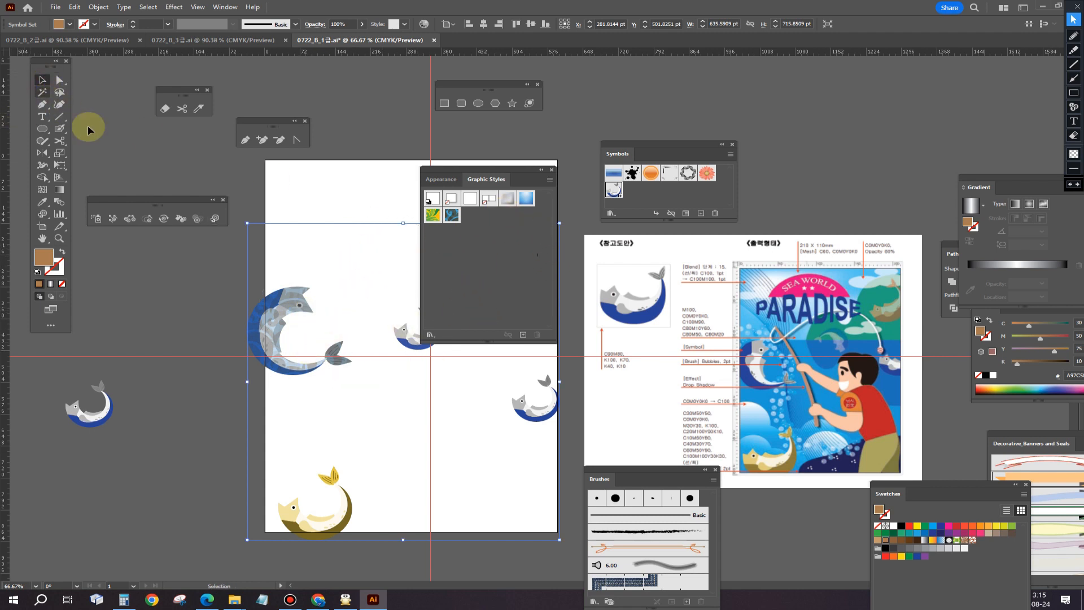
{"action": "left_click_drag", "start_coordinate": [460, 175], "coordinate": [850, 77]}
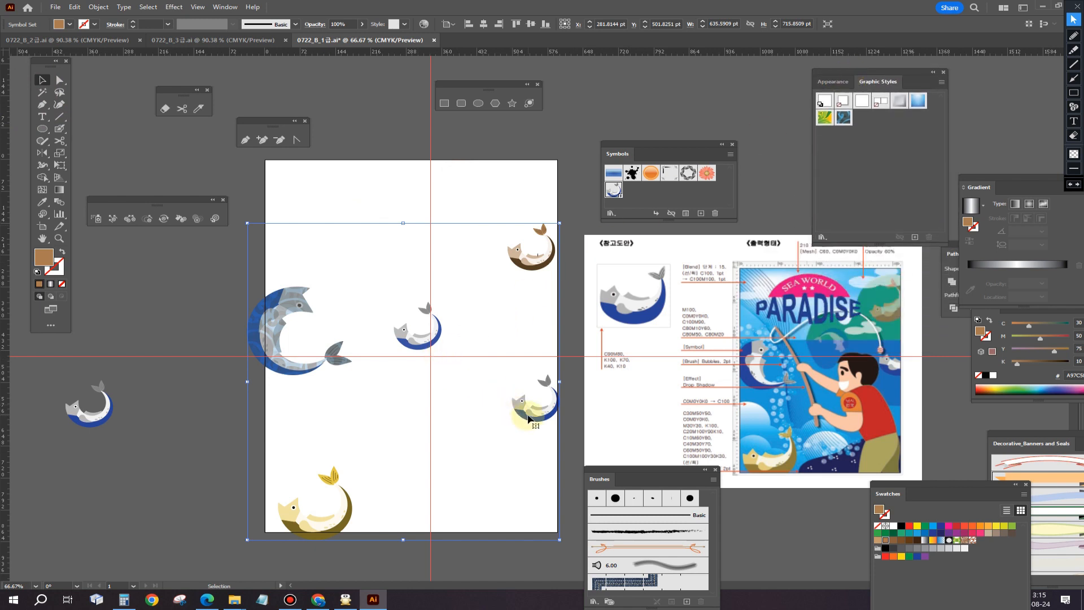
{"action": "left_click_drag", "start_coordinate": [530, 419], "coordinate": [206, 416]}
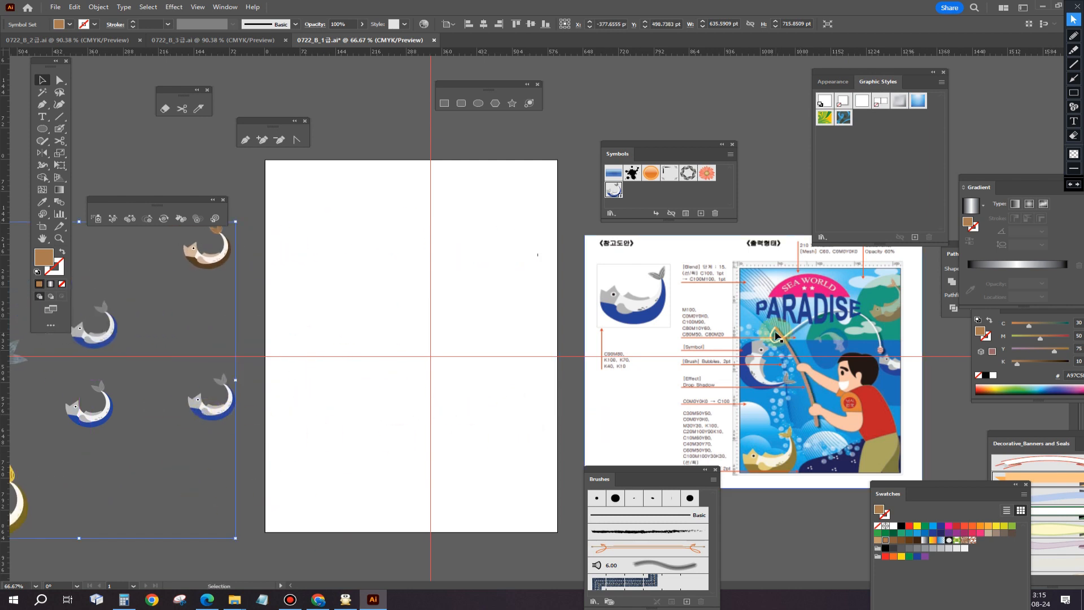
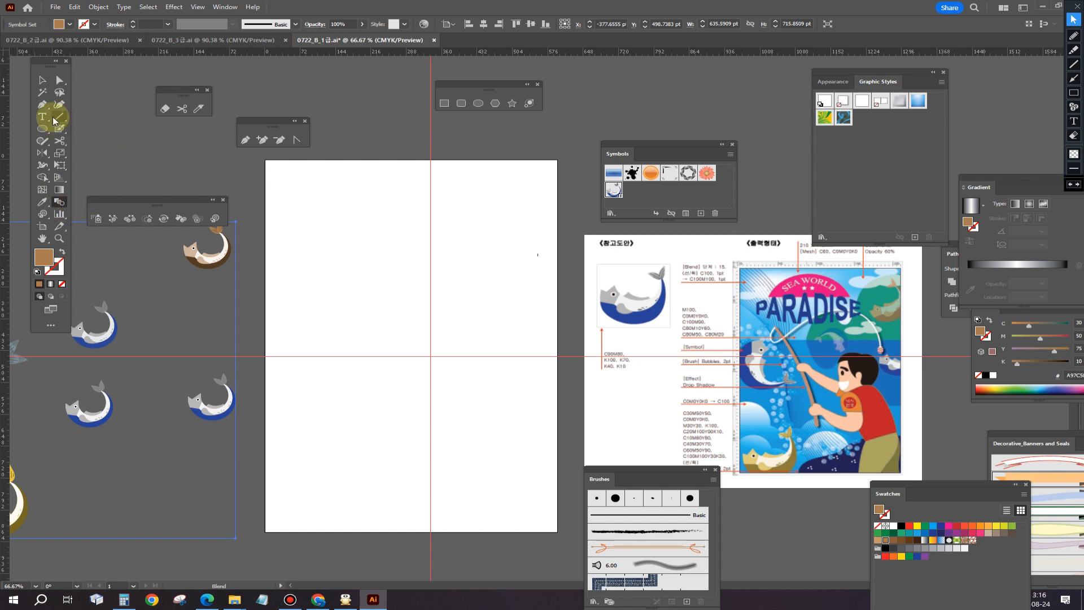
Draw an S-shaped Pen path from just outside the artboard's upper-left corner, through the middle, to just beyond its lower-right corner.
{"action": "left_click", "coordinate": [43, 109]}
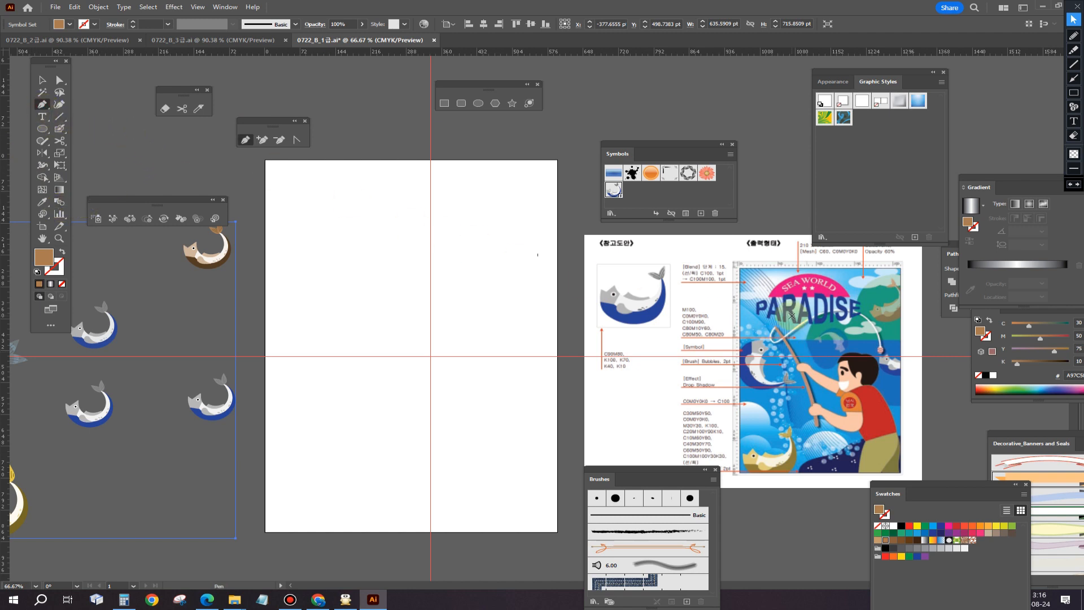
{"action": "left_click", "coordinate": [257, 168]}
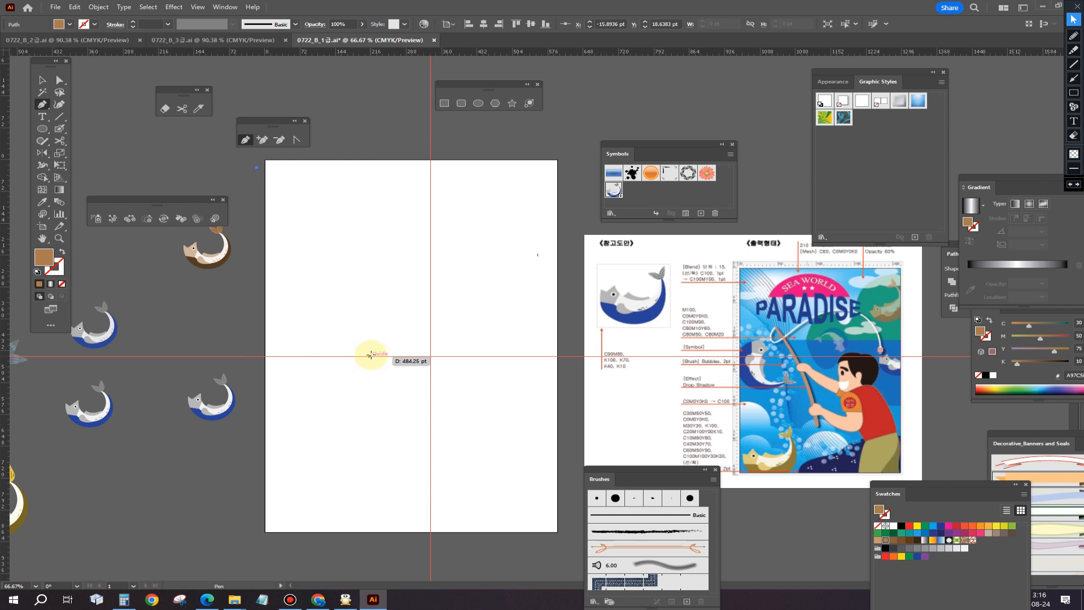
{"action": "left_click_drag", "start_coordinate": [381, 352], "coordinate": [385, 465]}
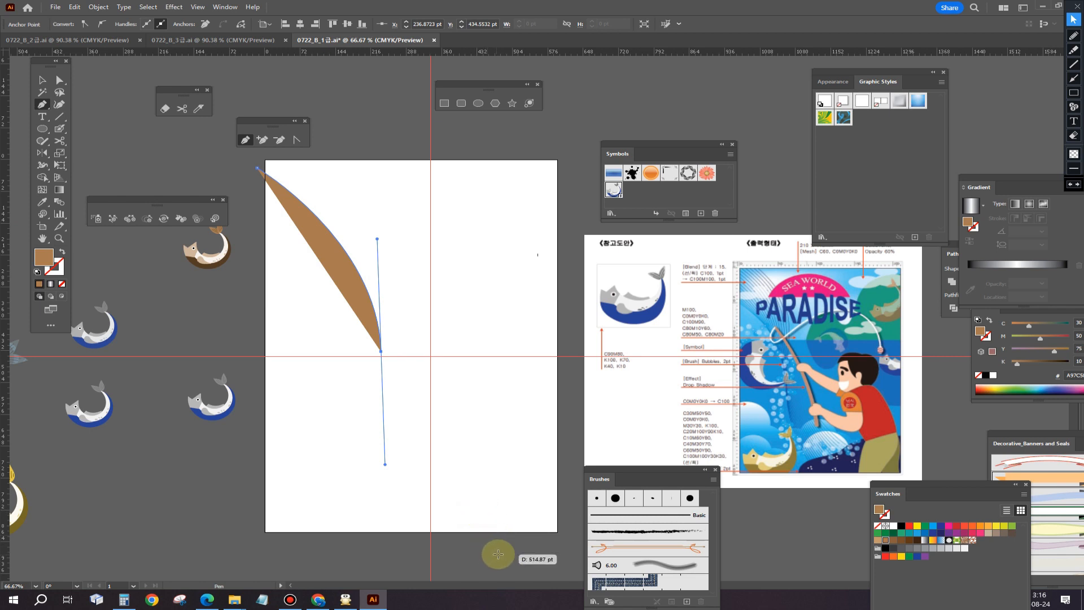
{"action": "left_click", "coordinate": [535, 547]}
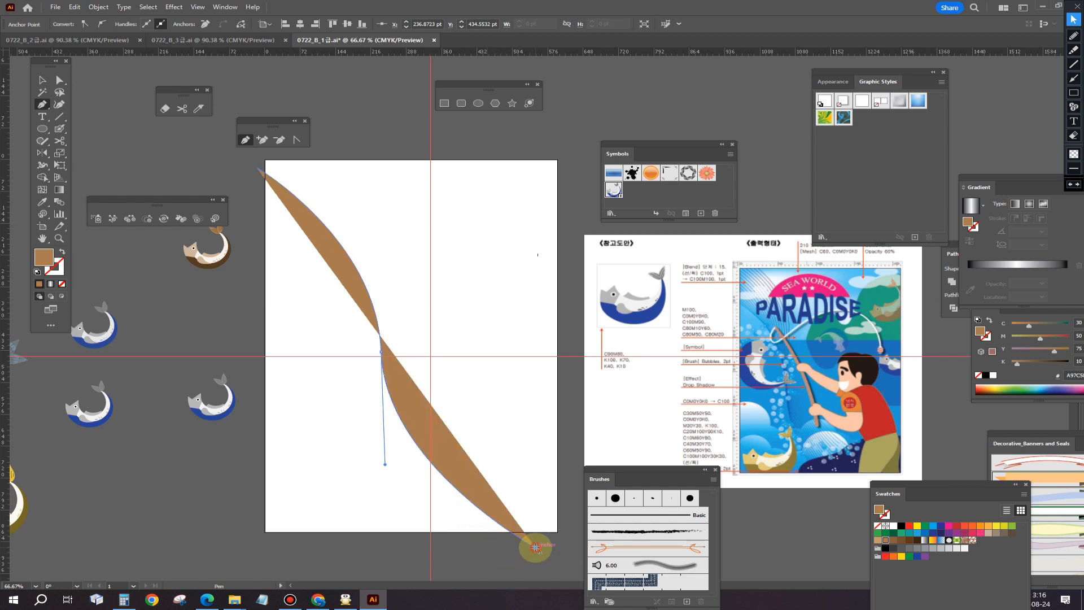
Lengthen the middle anchor's lower handle for a fuller lower bend and give the S-curve no fill with a black stroke.
{"action": "left_click", "coordinate": [57, 82]}
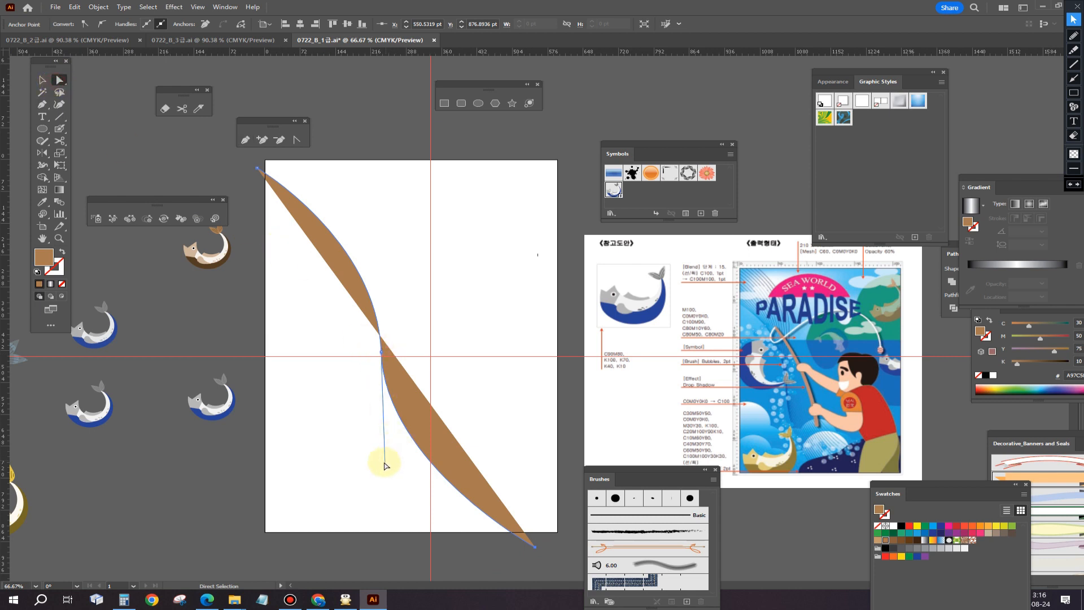
{"action": "left_click_drag", "start_coordinate": [385, 466], "coordinate": [389, 553]}
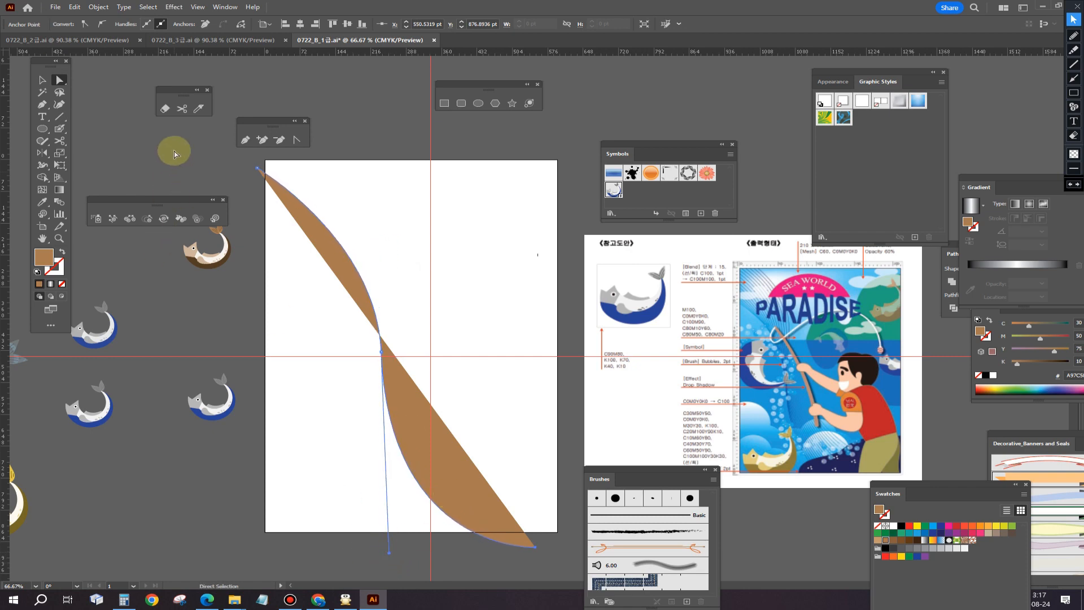
{"action": "left_click", "coordinate": [42, 80]}
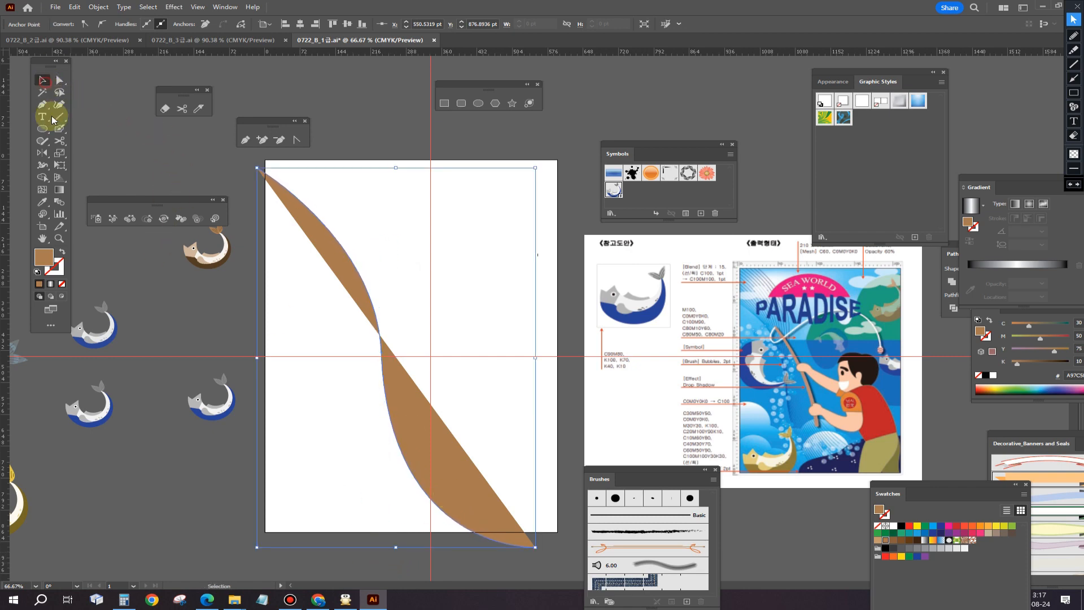
{"action": "left_click", "coordinate": [38, 272]}
{"action": "left_click", "coordinate": [62, 284]}
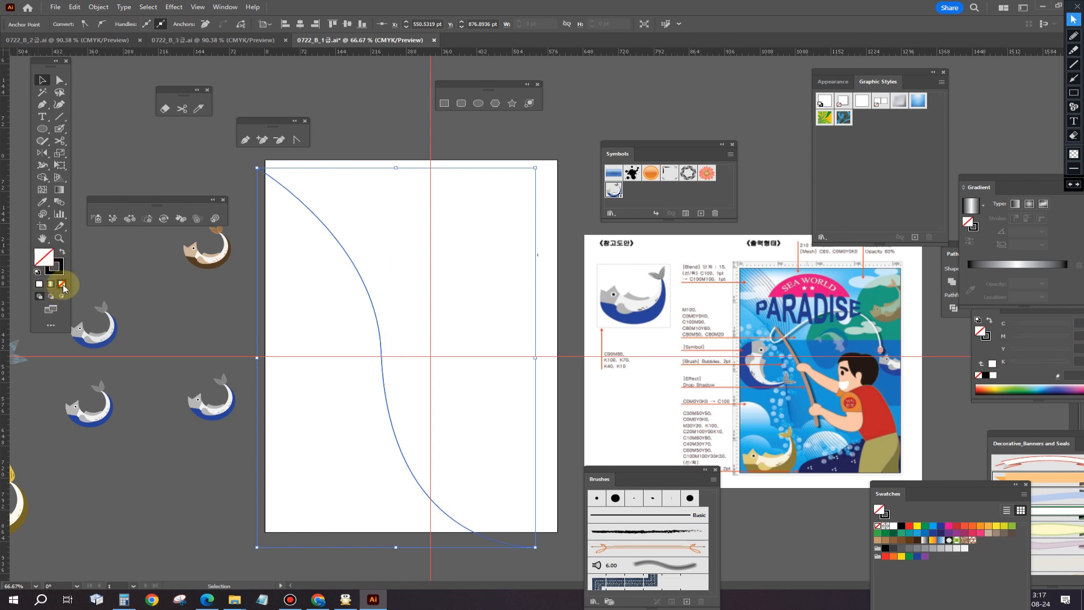
{"action": "left_click", "coordinate": [429, 309]}
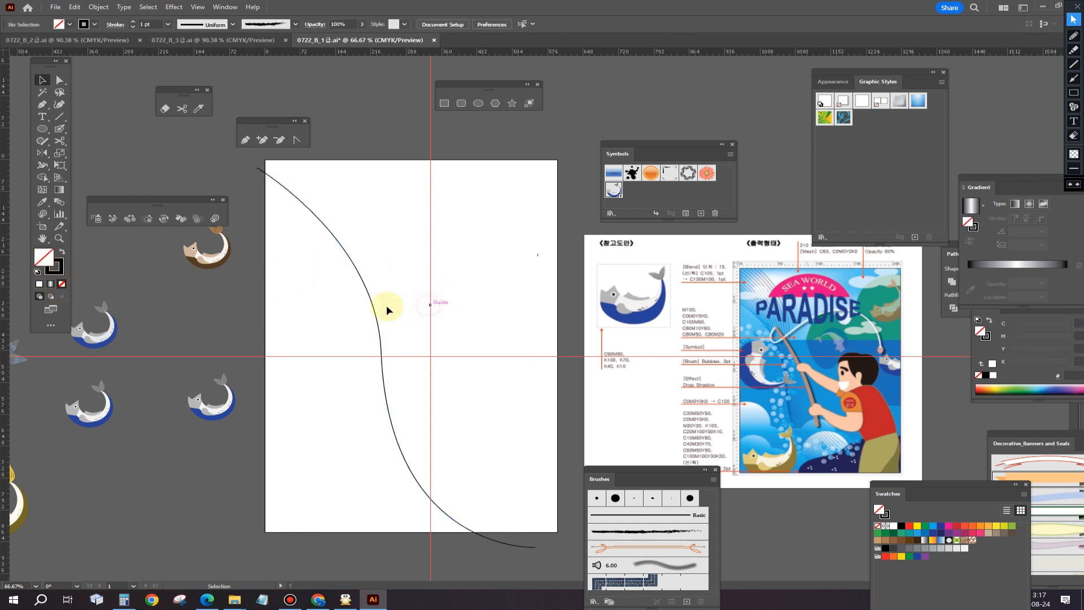
Duplicate the S-curve, rotate the copy clockwise to a steeper angle, and cross it with the original near the horizontal guide.
{"action": "left_click", "coordinate": [370, 311]}
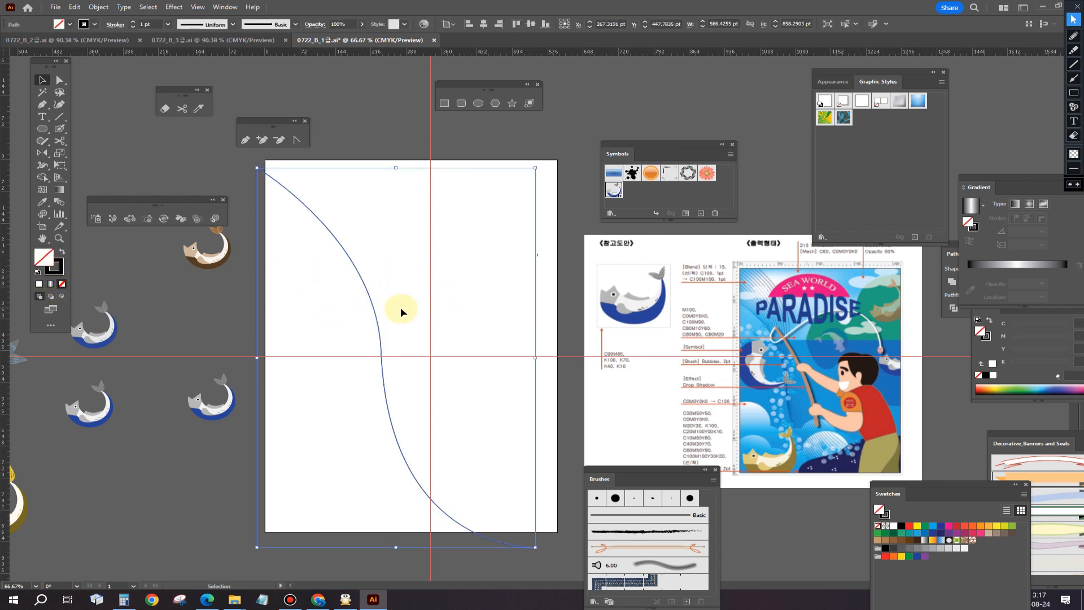
{"action": "left_click_drag", "start_coordinate": [376, 314], "coordinate": [434, 311]}
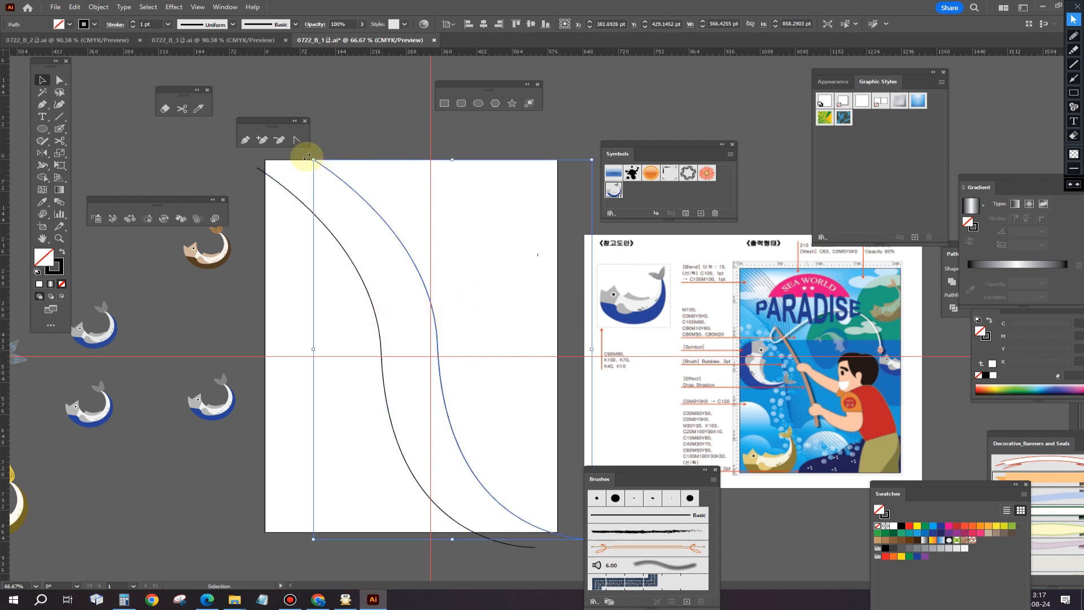
{"action": "left_click_drag", "start_coordinate": [307, 156], "coordinate": [394, 338]}
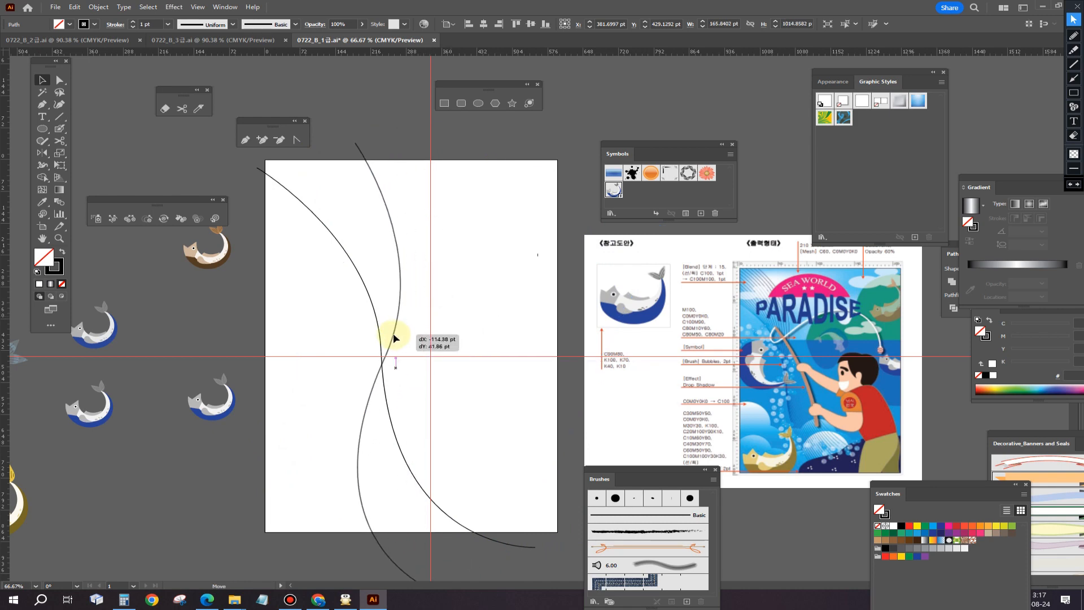
{"action": "left_click_drag", "start_coordinate": [393, 339], "coordinate": [394, 338]}
Rotate both crossing curves together slightly counter-clockwise so that their upper ends swing toward the artboard's left side.
{"action": "left_click_drag", "start_coordinate": [266, 264], "coordinate": [438, 314]}
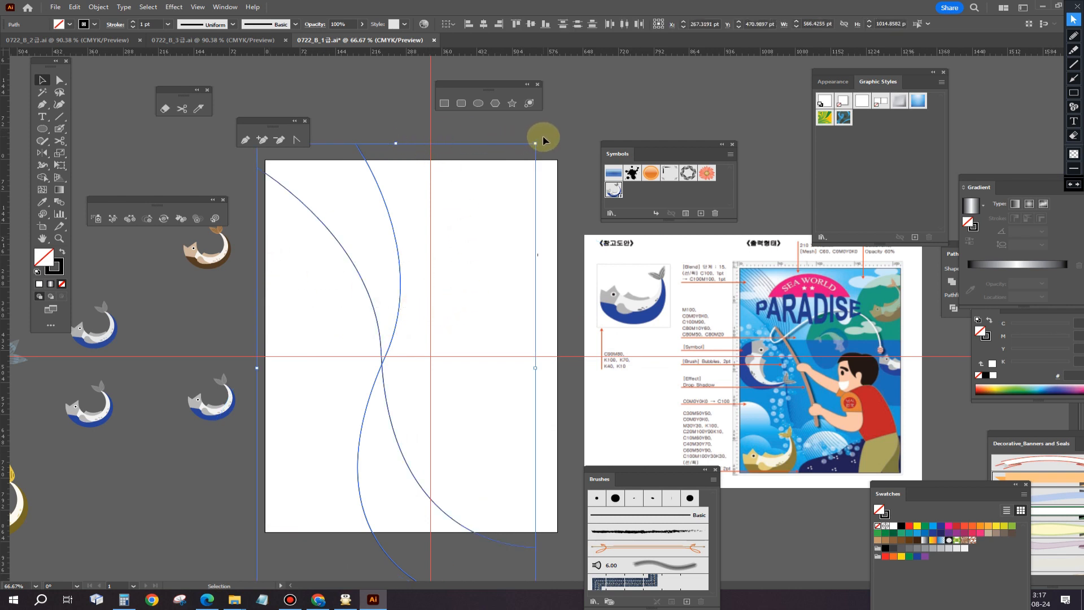
{"action": "left_click_drag", "start_coordinate": [539, 138], "coordinate": [484, 120]}
{"action": "left_click", "coordinate": [382, 134]}
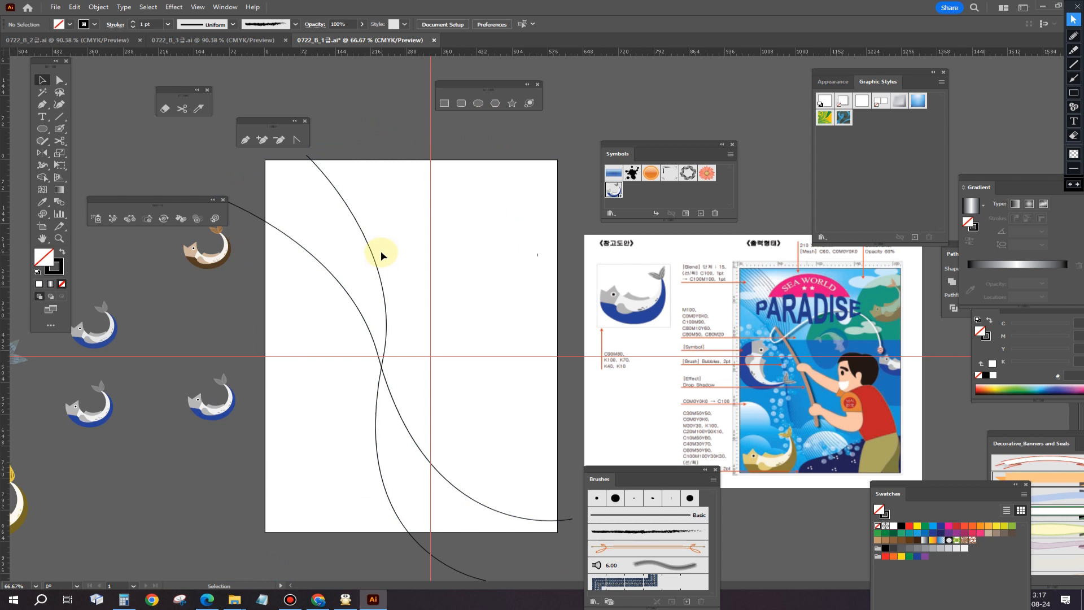
Set the stroke of the flatter curve to C100 M0 Y0 K0, bringing the Color panel beside the artboard.
{"action": "left_click", "coordinate": [335, 272]}
{"action": "left_click", "coordinate": [60, 274]}
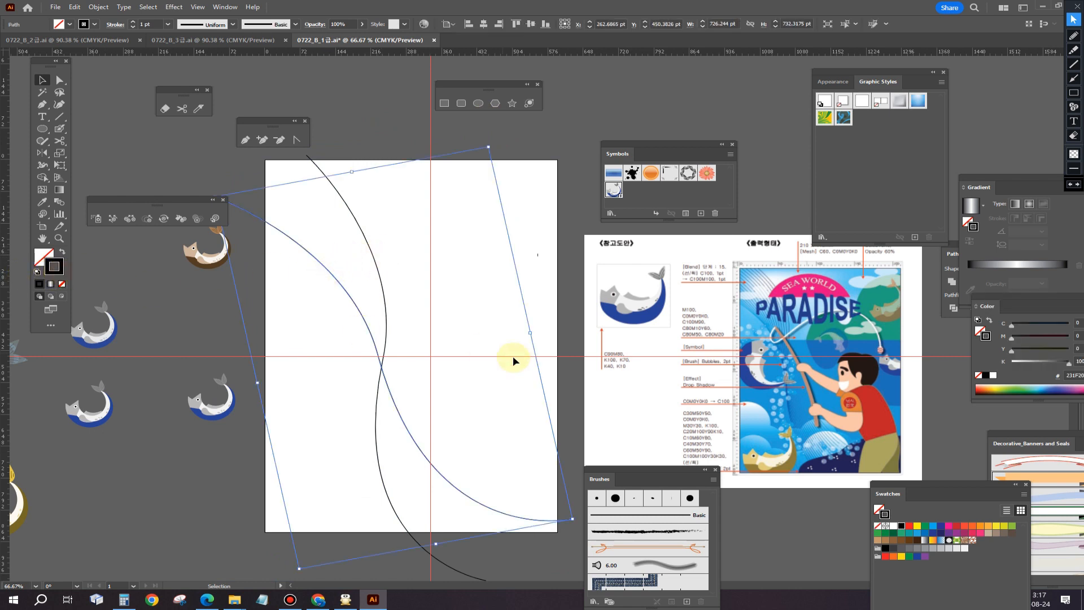
{"action": "left_click_drag", "start_coordinate": [1013, 302], "coordinate": [619, 319]}
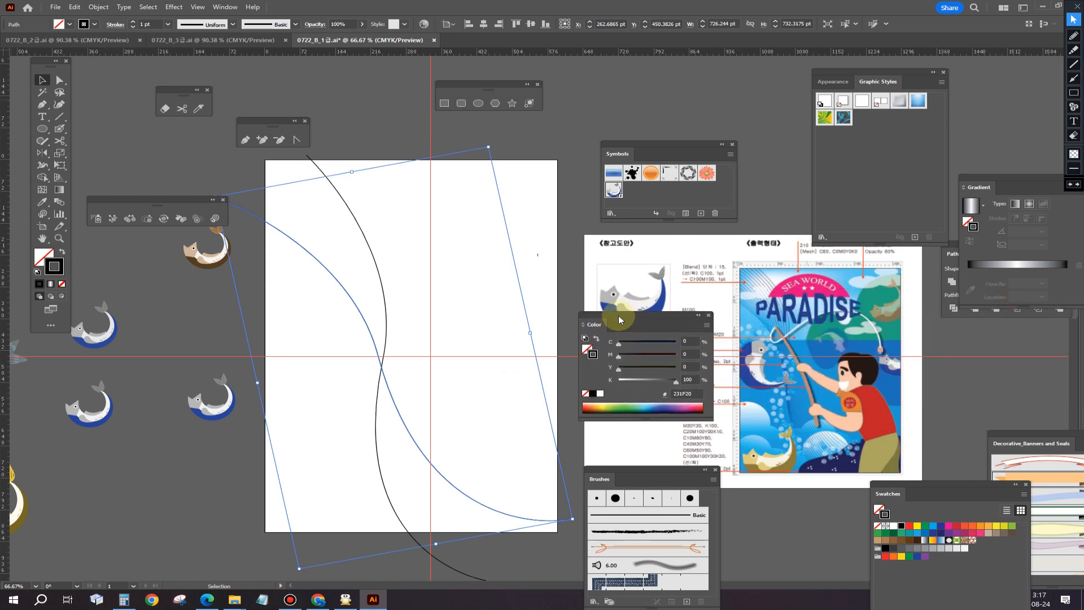
{"action": "left_click", "coordinate": [654, 403]}
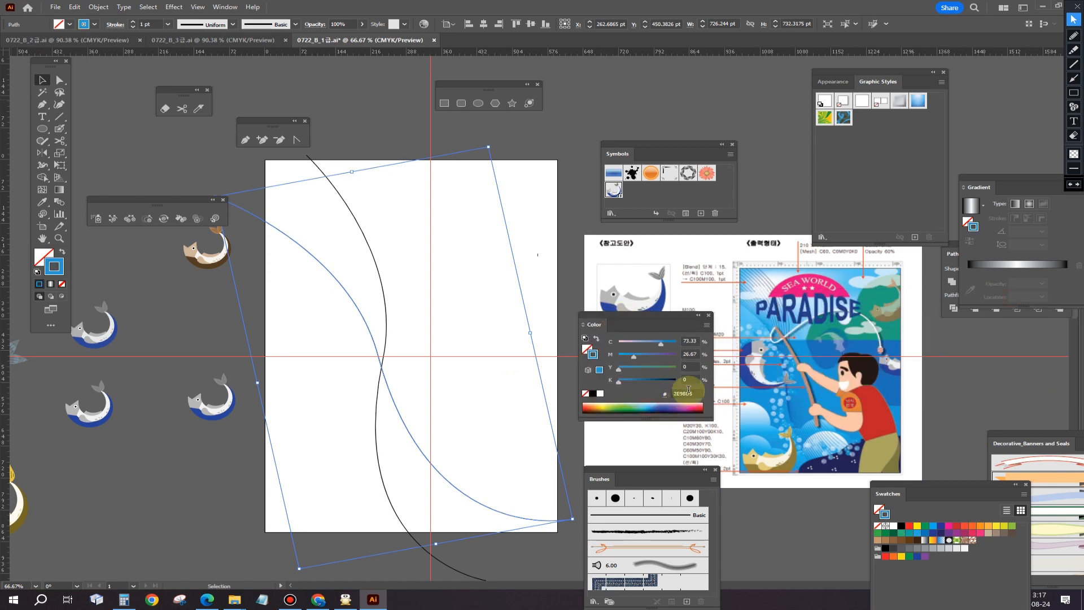
{"action": "left_click_drag", "start_coordinate": [634, 357], "coordinate": [593, 355]}
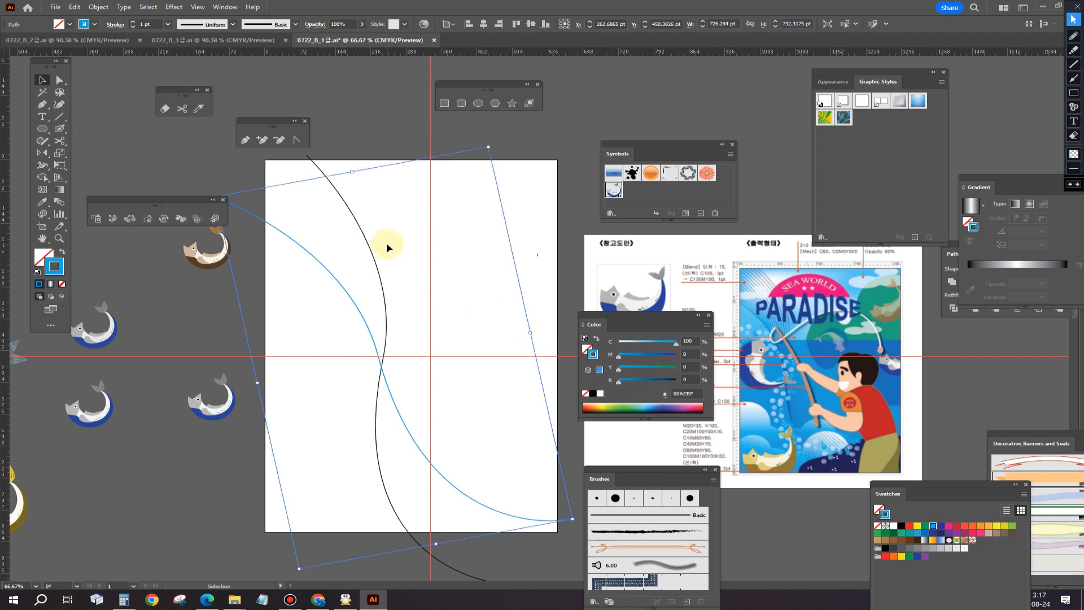
Check the blend colours in the reference image and set the steeper curve's stroke to C100 M100 Y0 K0.
{"action": "left_click", "coordinate": [339, 266]}
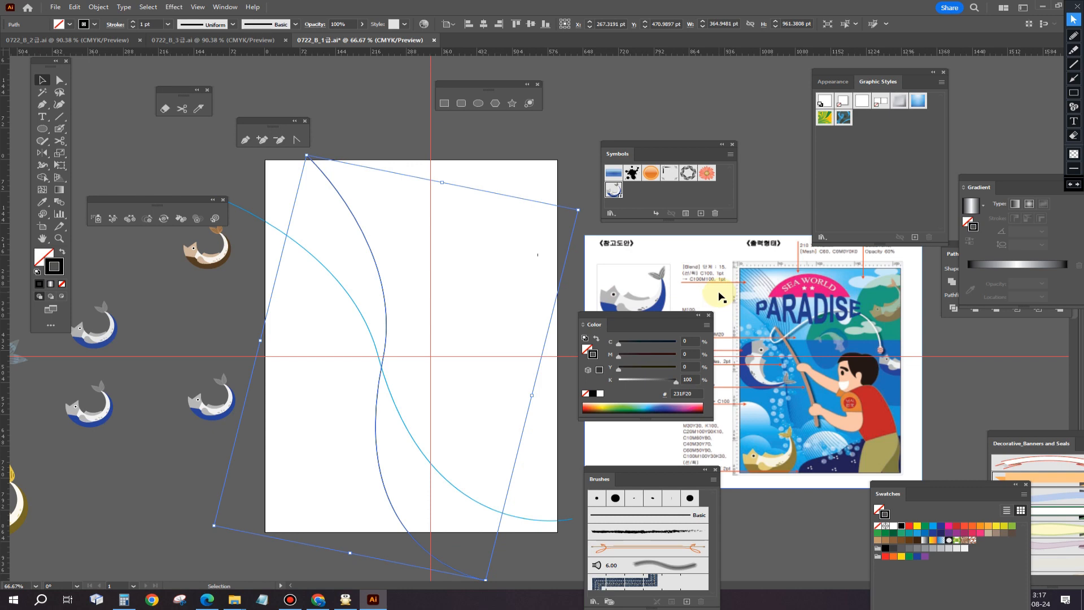
{"action": "scroll", "coordinate": [721, 297], "scroll_direction": "up", "scroll_amount": 1}
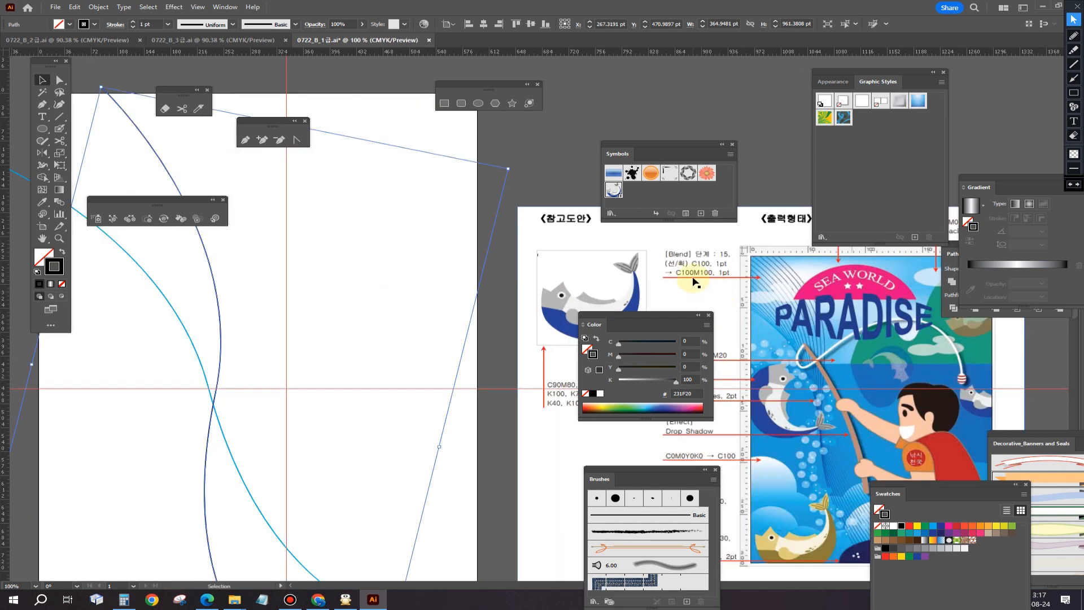
{"action": "left_click", "coordinate": [689, 341]}
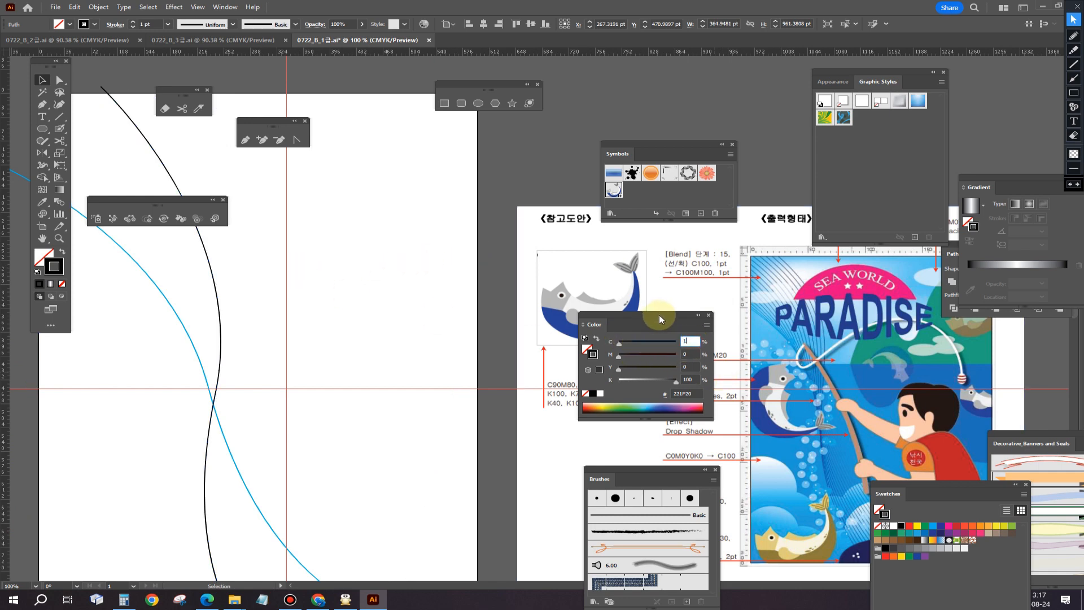
{"action": "type", "text": "100"}
{"action": "key", "text": "Tab"}
{"action": "type", "text": "100"}
{"action": "left_click", "coordinate": [692, 380]}
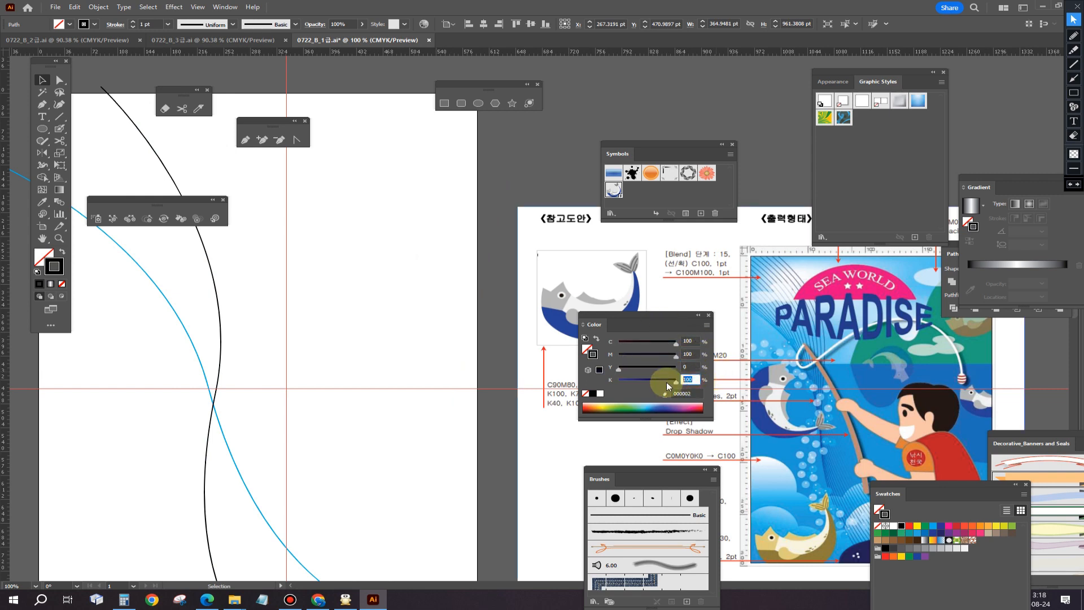
{"action": "type", "text": "0"}
{"action": "key", "text": "Return"}
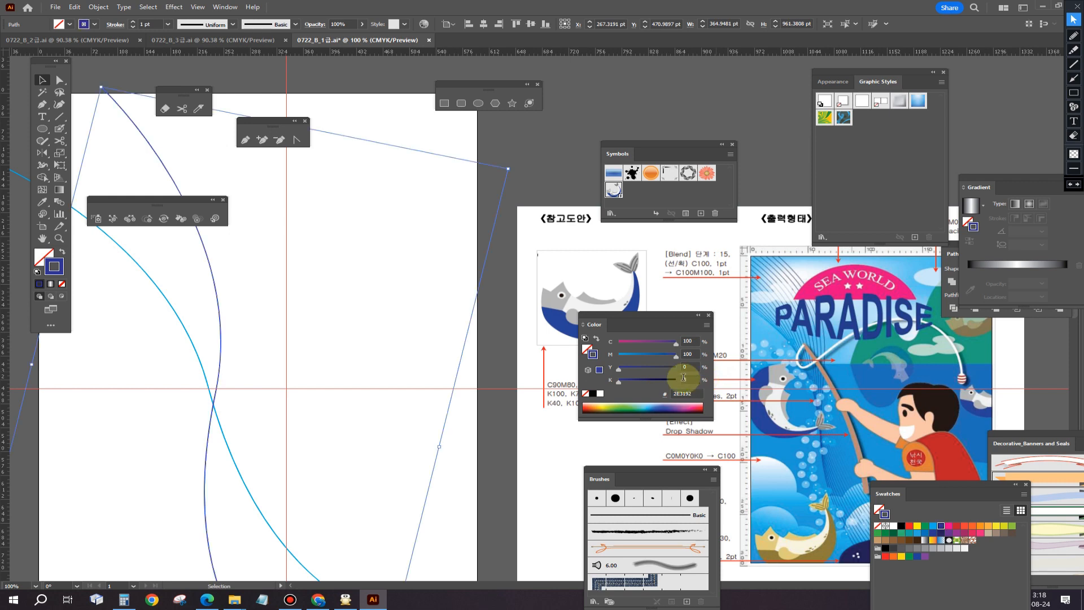
Blend the cyan and dark blue curves using Specified Steps of 15, linking their upper end points.
{"action": "left_click", "coordinate": [336, 340]}
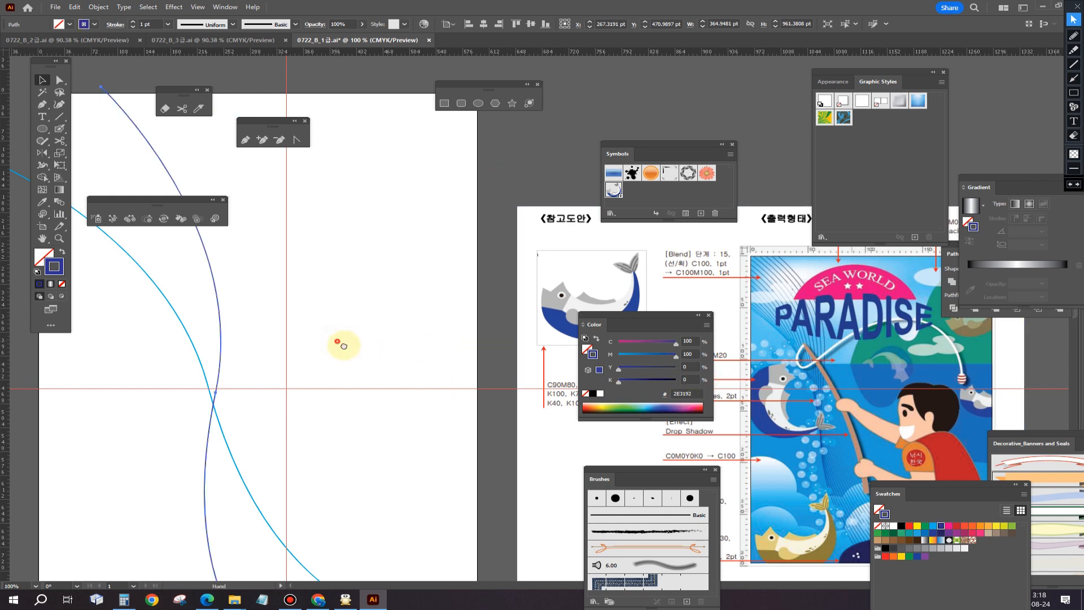
{"action": "left_click_drag", "start_coordinate": [341, 346], "coordinate": [484, 407]}
{"action": "left_click_drag", "start_coordinate": [403, 292], "coordinate": [286, 375]}
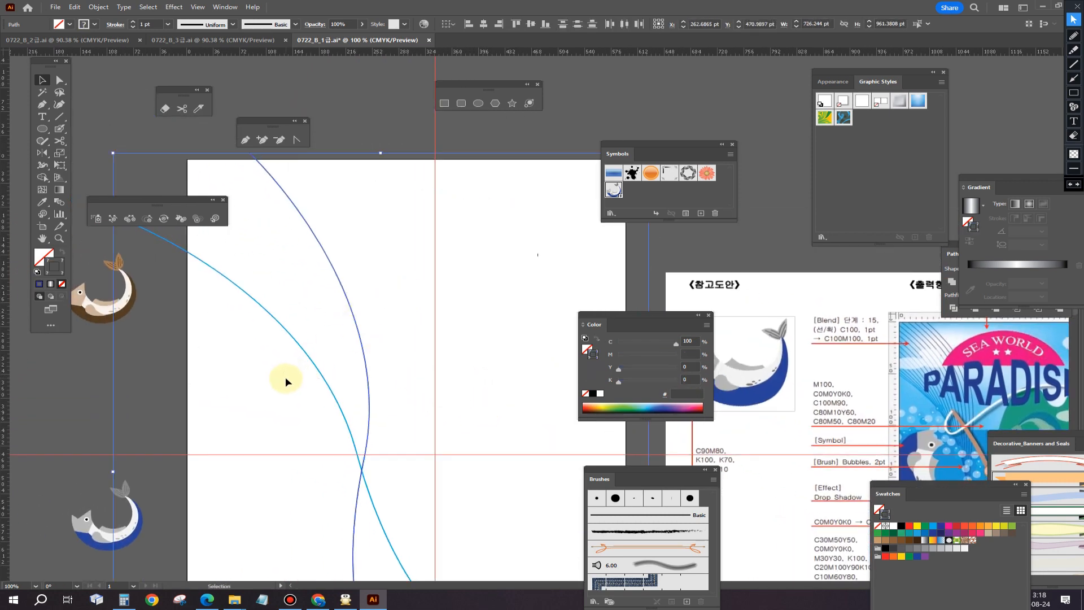
{"action": "left_click_drag", "start_coordinate": [397, 316], "coordinate": [470, 419]}
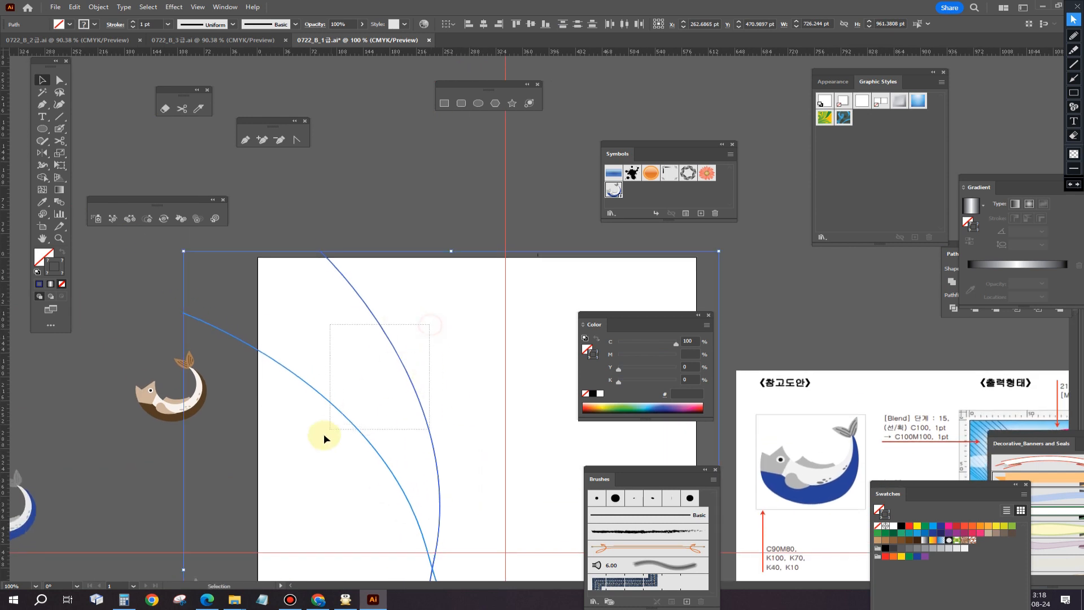
{"action": "double_click", "coordinate": [58, 201]}
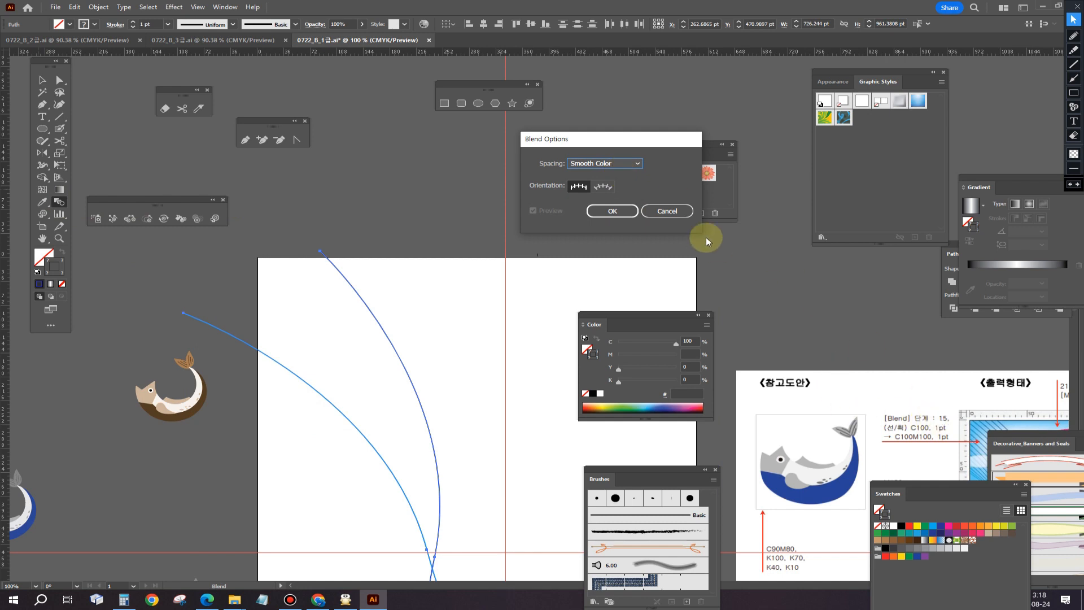
{"action": "left_click", "coordinate": [625, 165]}
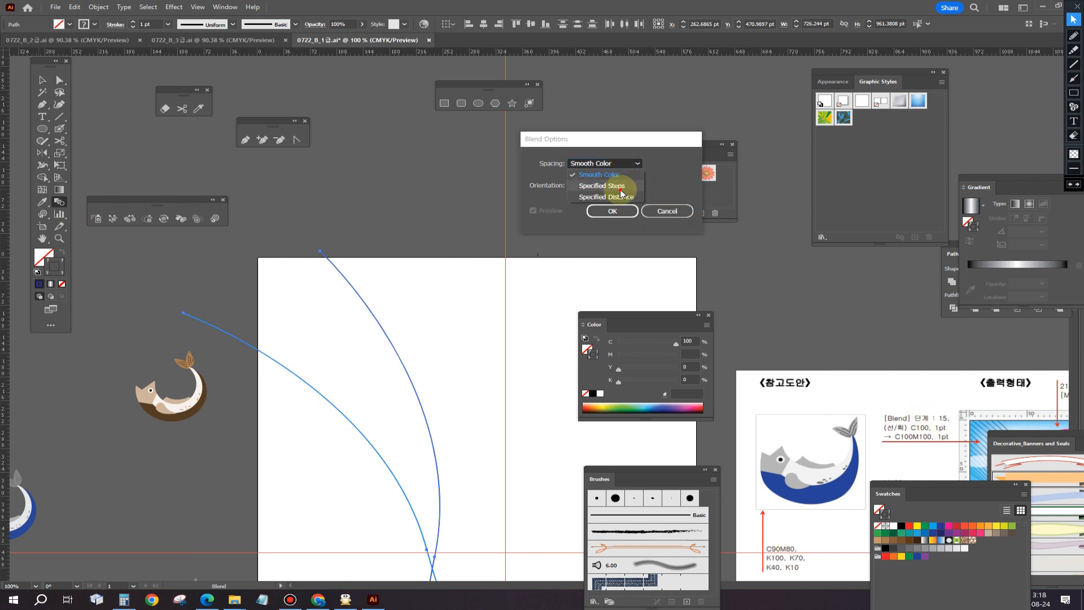
{"action": "left_click", "coordinate": [617, 186]}
{"action": "type", "text": "15"}
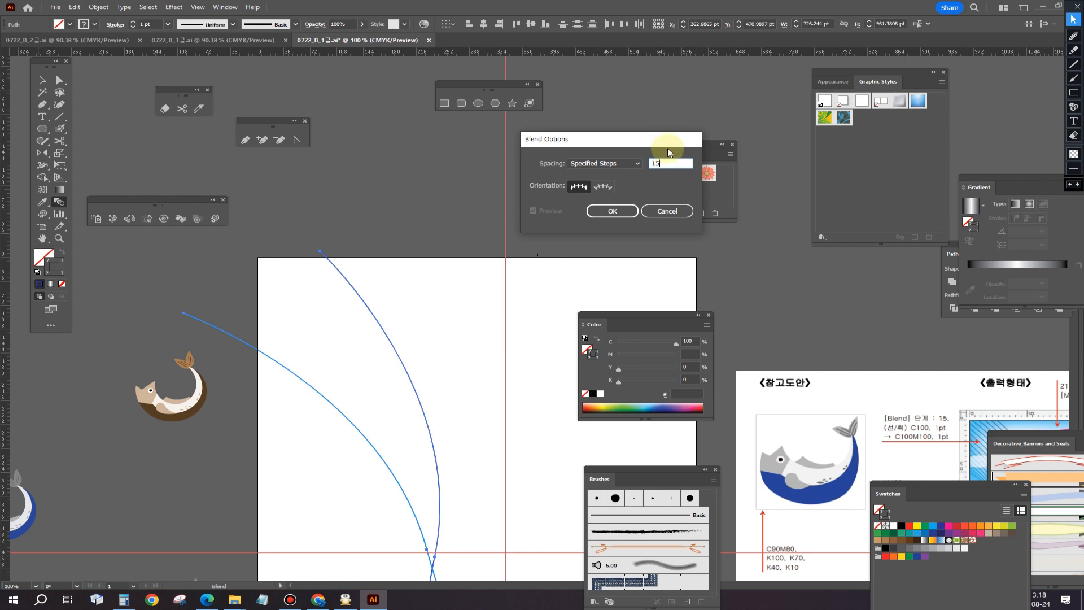
{"action": "left_click", "coordinate": [616, 210]}
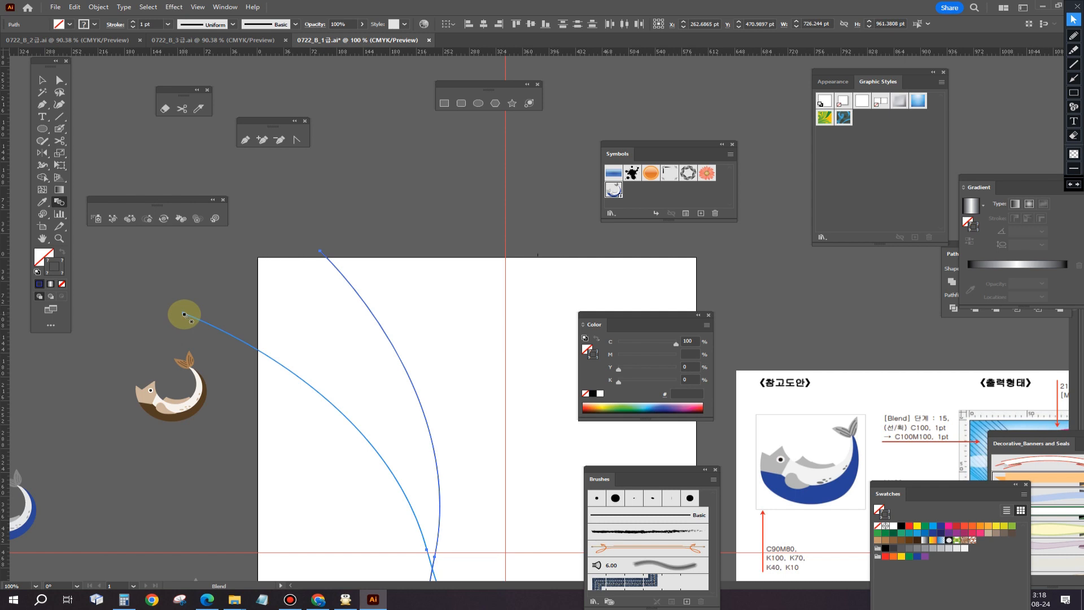
{"action": "left_click", "coordinate": [320, 251]}
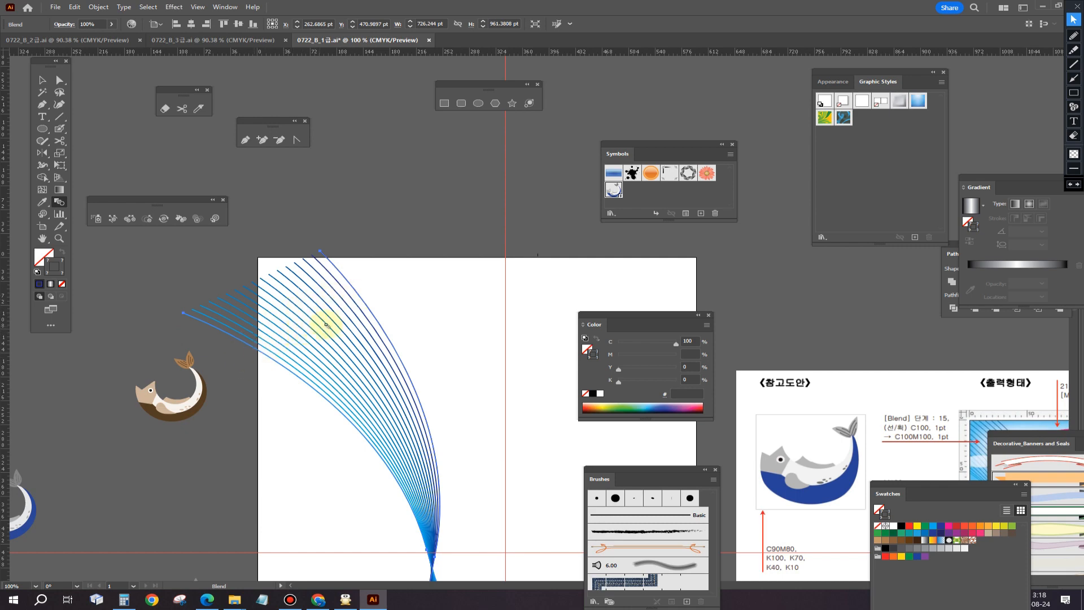
{"action": "left_click_drag", "start_coordinate": [376, 424], "coordinate": [339, 204]}
{"action": "left_click_drag", "start_coordinate": [478, 345], "coordinate": [467, 468]}
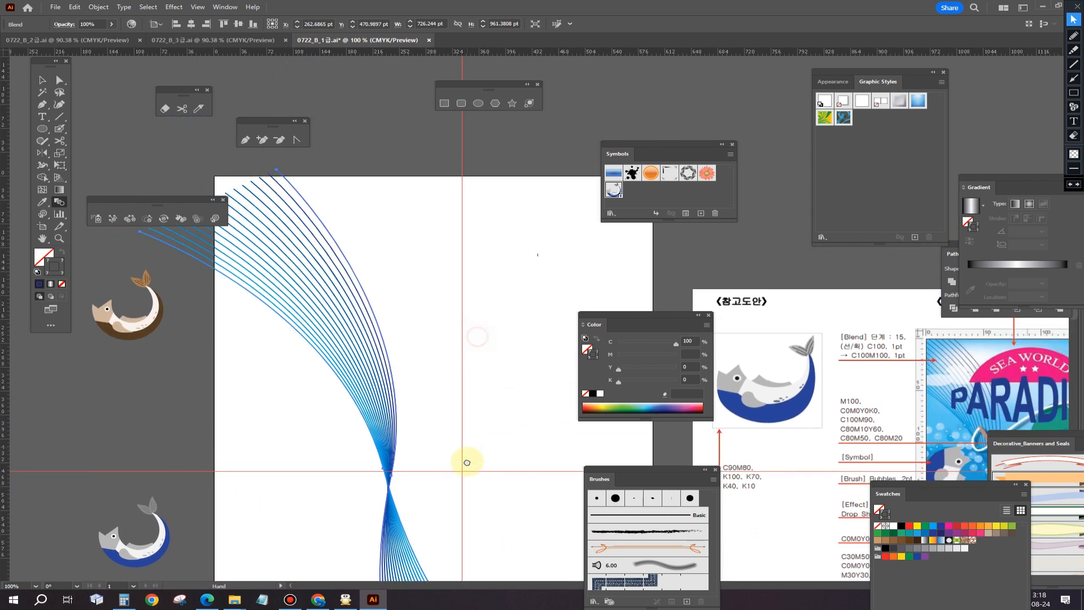
Move the blended curves onto the pasteboard left of the artboard and park the Color panel beside the Brushes panel.
{"action": "left_click", "coordinate": [45, 84]}
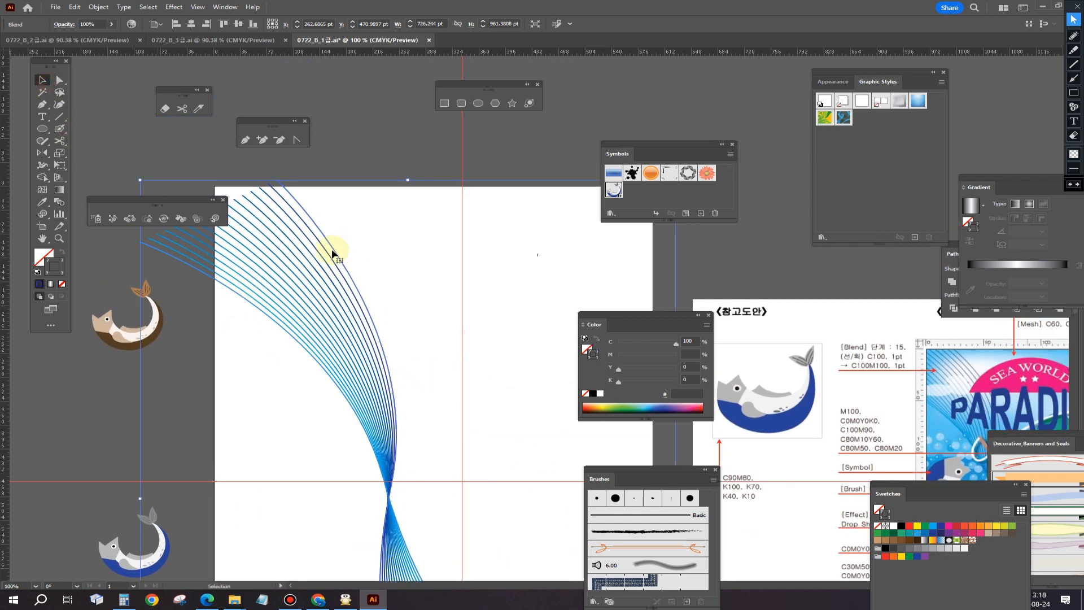
{"action": "left_click_drag", "start_coordinate": [375, 351], "coordinate": [122, 304]}
{"action": "left_click_drag", "start_coordinate": [368, 374], "coordinate": [420, 350]}
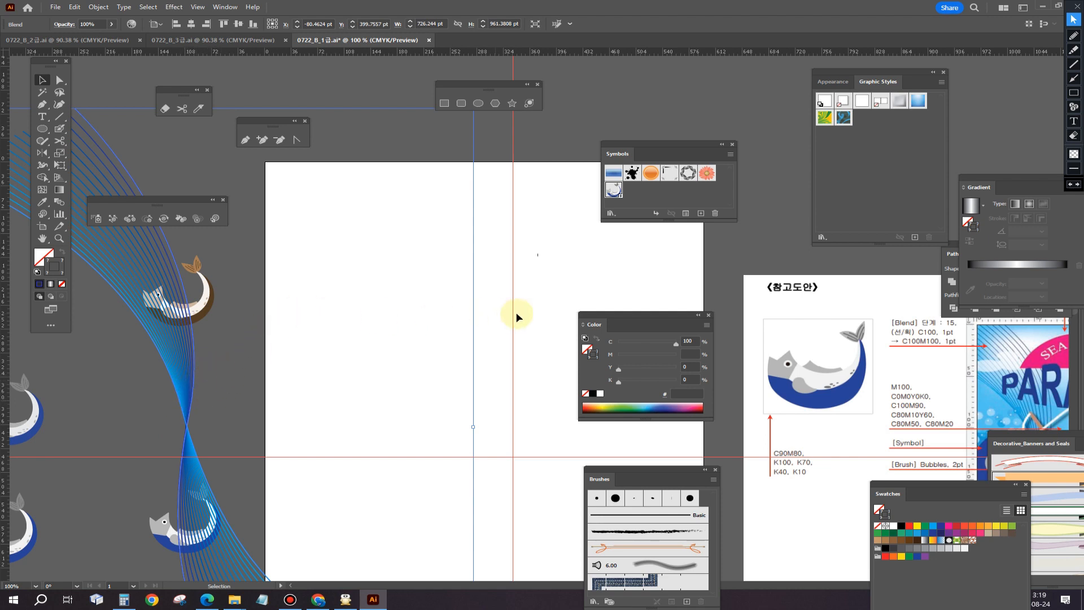
{"action": "left_click_drag", "start_coordinate": [602, 313], "coordinate": [731, 452]}
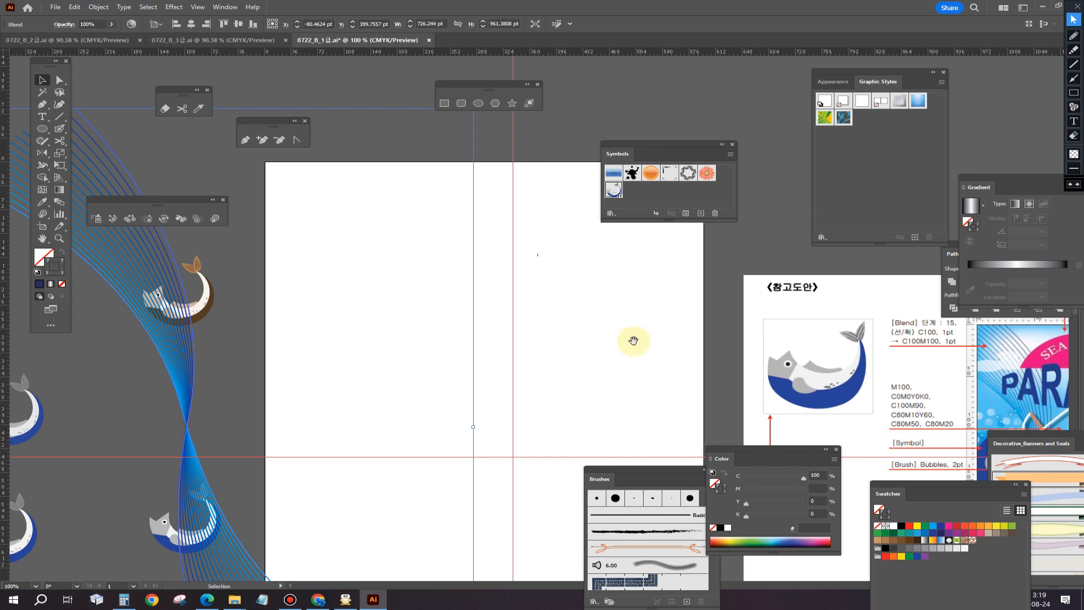
{"action": "left_click_drag", "start_coordinate": [633, 340], "coordinate": [557, 357]}
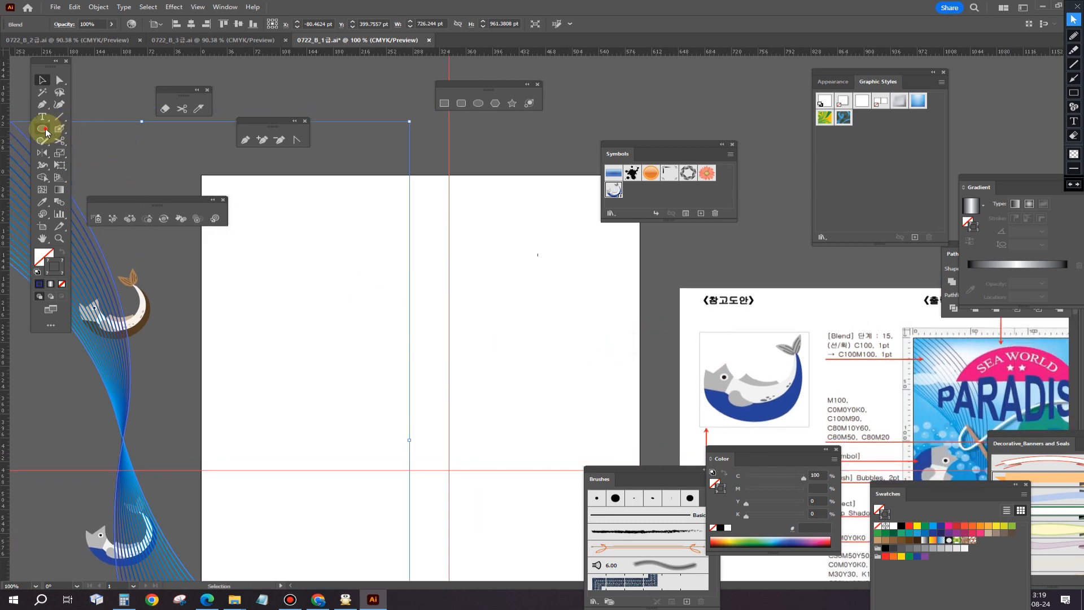
{"action": "left_click_drag", "start_coordinate": [45, 131], "coordinate": [84, 128]}
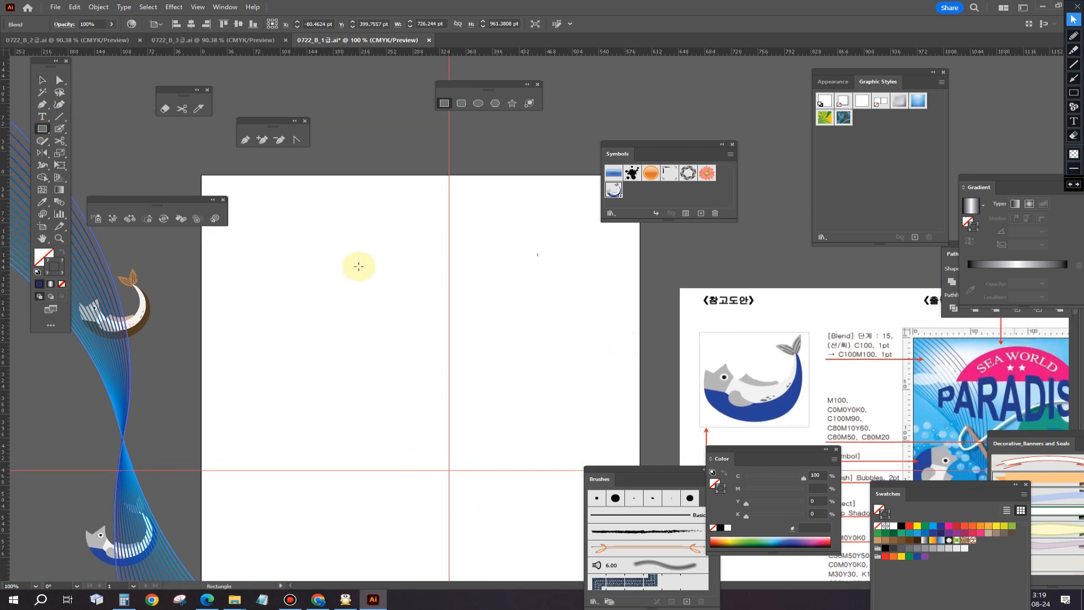
{"action": "left_click", "coordinate": [330, 295]}
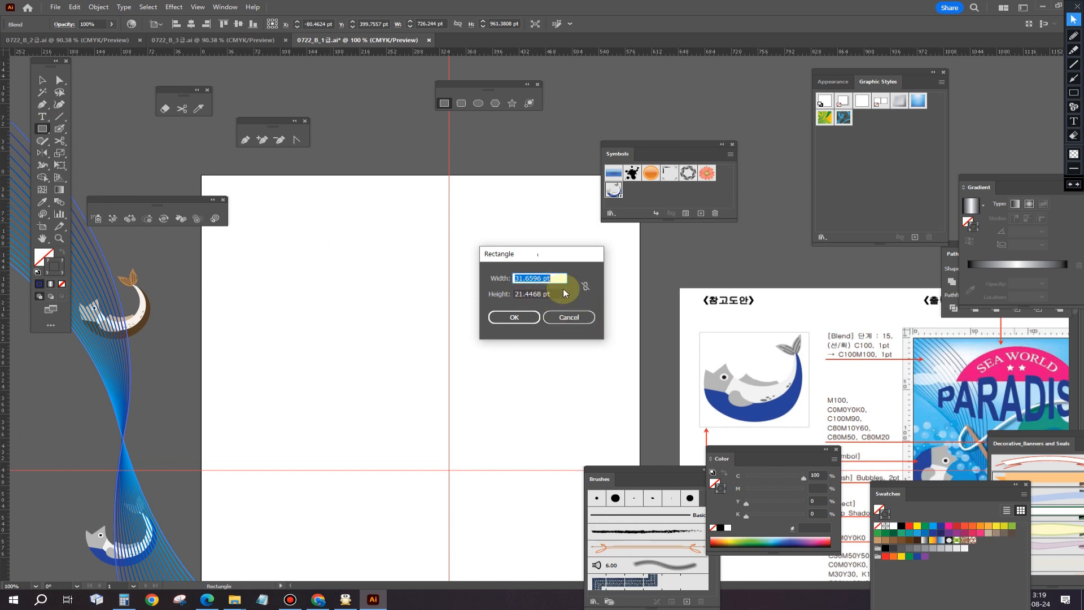
{"action": "left_click", "coordinate": [569, 317]}
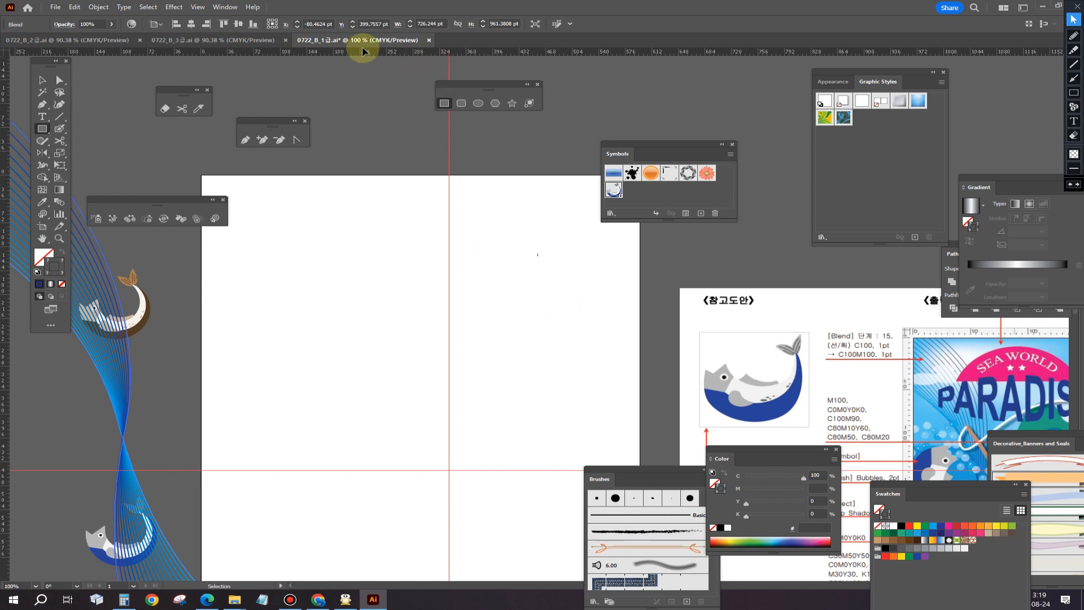
Change the ruler units of the document to millimetres.
{"action": "key", "text": "v"}
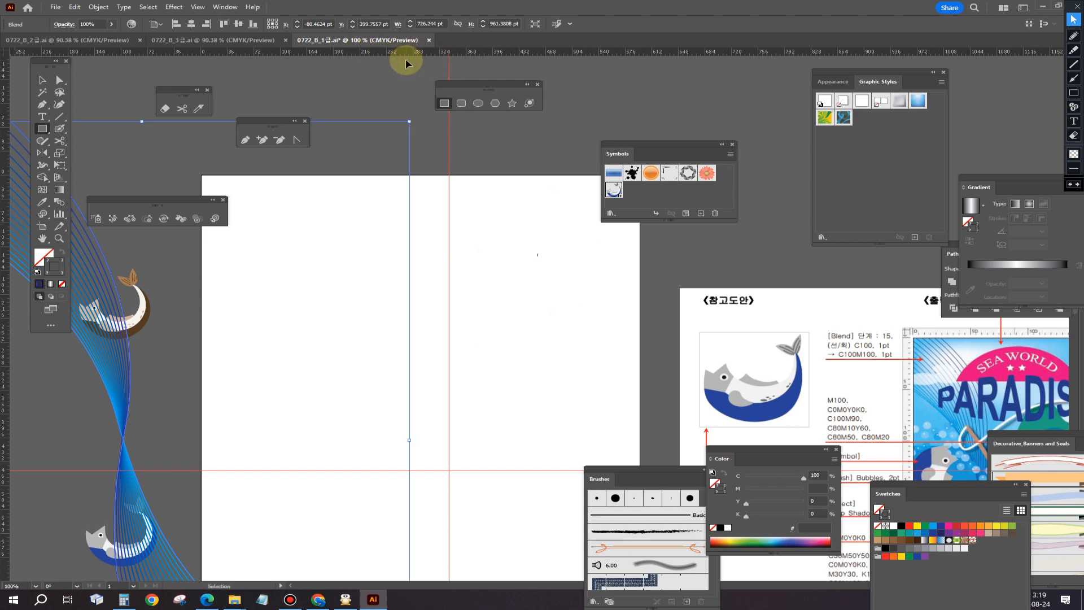
{"action": "key", "text": "ctrl+r"}
{"action": "key", "text": "ctrl+r"}
{"action": "key", "text": "ctrl+r"}
{"action": "key", "text": "ctrl+r"}
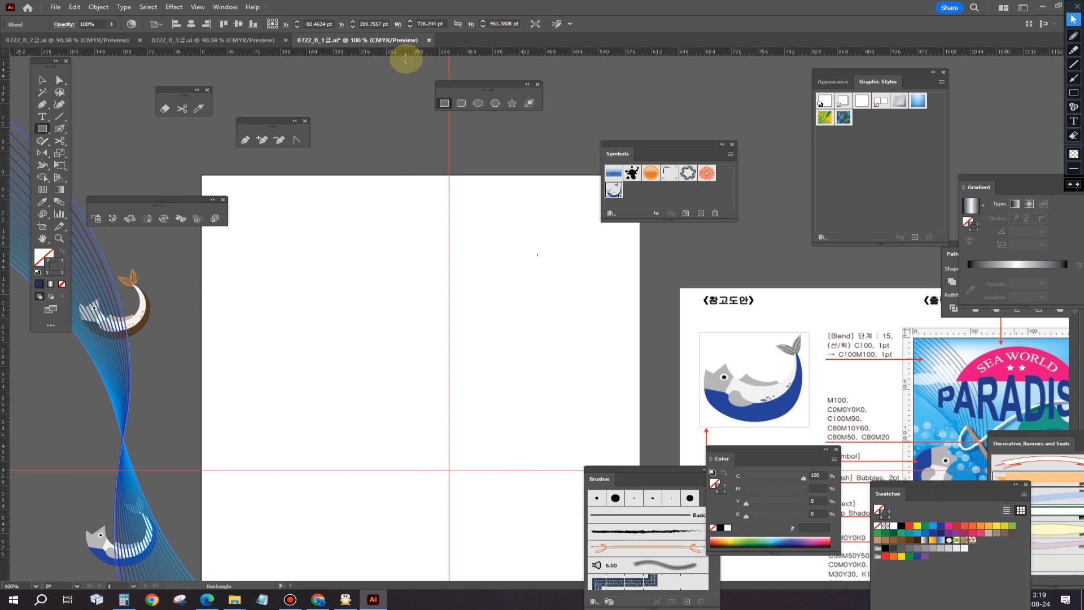
{"action": "right_click", "coordinate": [441, 53]}
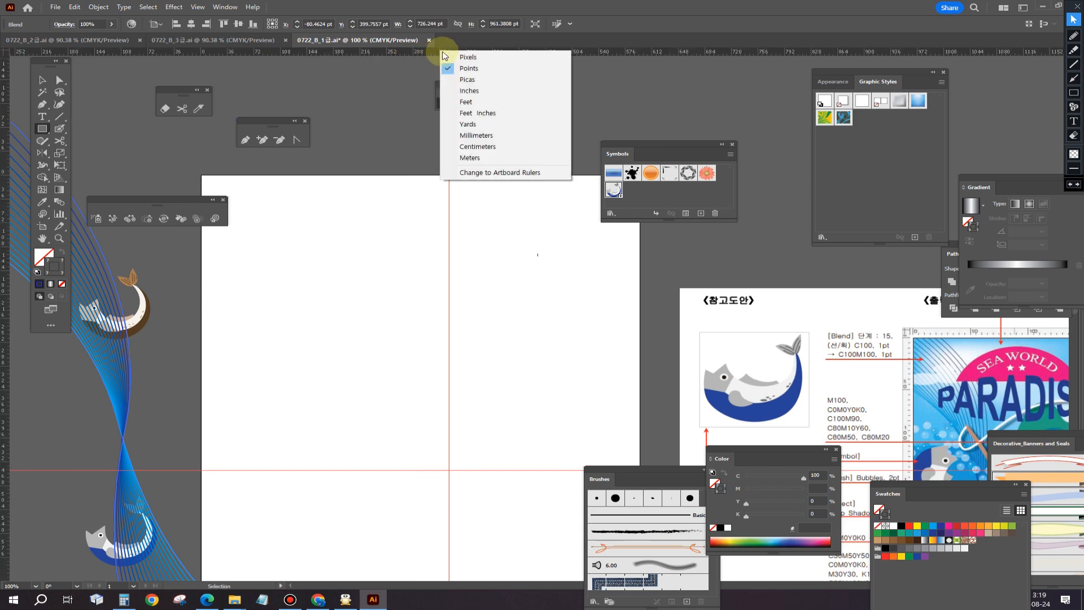
{"action": "left_click", "coordinate": [477, 136]}
Create a rectangle 210 mm wide and 110 mm high on the artboard.
{"action": "key", "text": "m"}
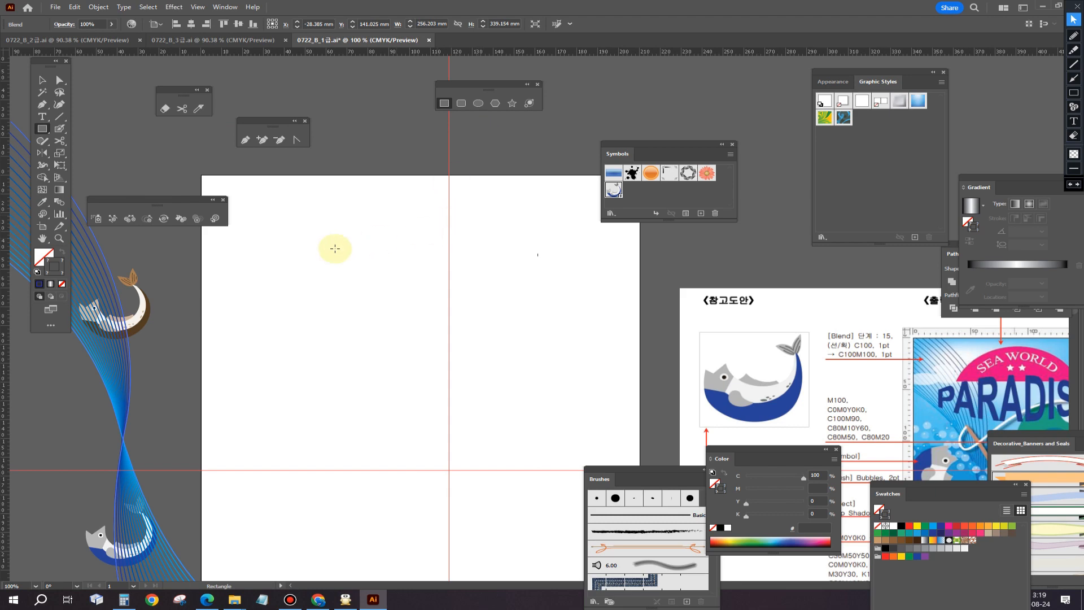
{"action": "left_click", "coordinate": [399, 256]}
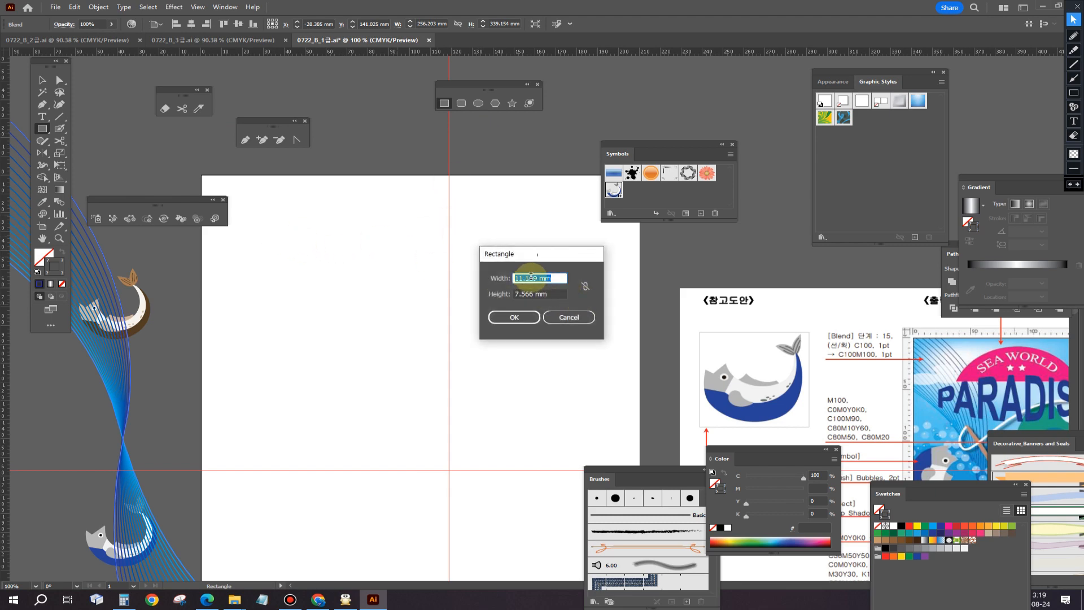
{"action": "type", "text": "210"}
{"action": "left_click", "coordinate": [550, 295]}
{"action": "double_click", "coordinate": [551, 294]}
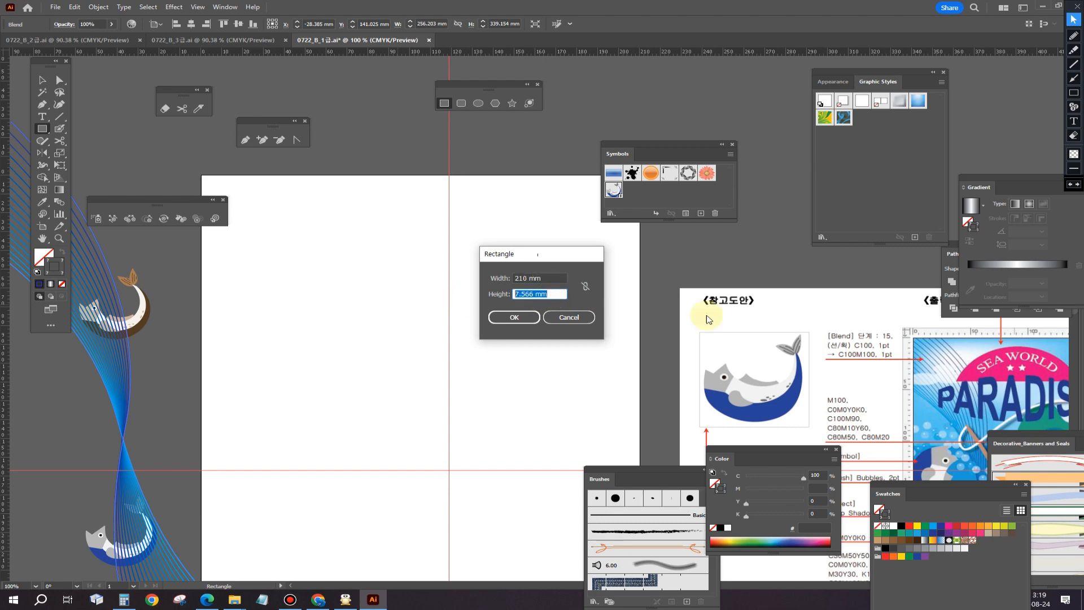
{"action": "key", "text": "BackSpace"}
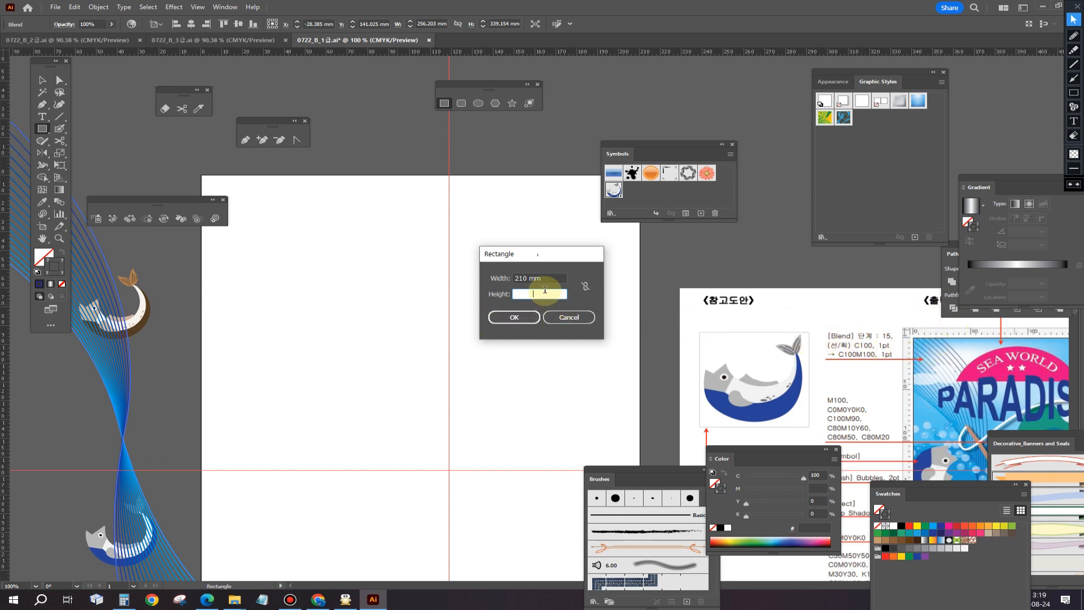
{"action": "type", "text": "11"}
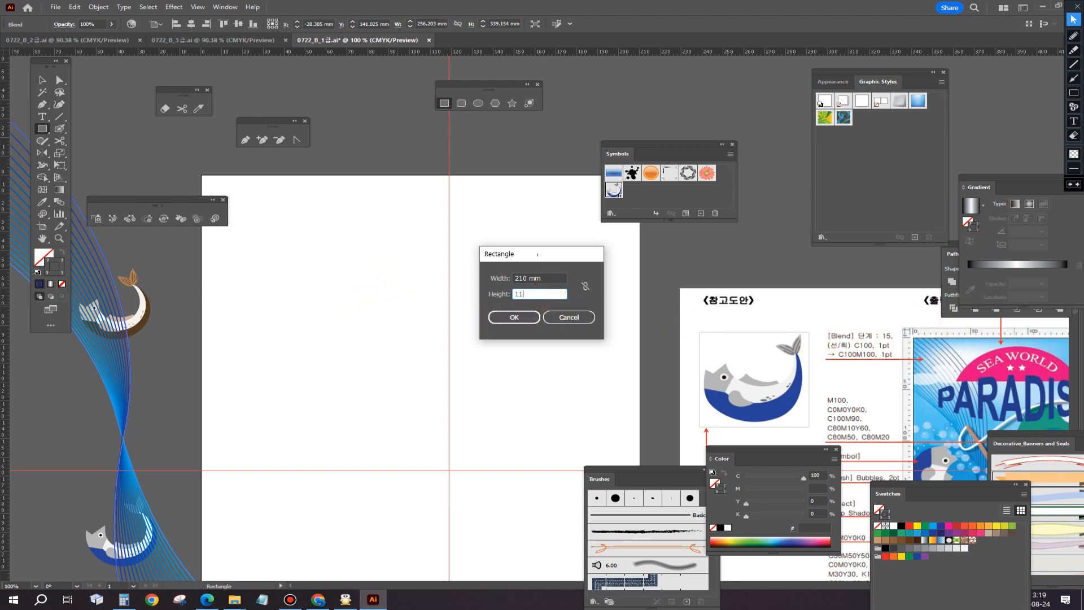
{"action": "type", "text": "0"}
{"action": "key", "text": "Return"}
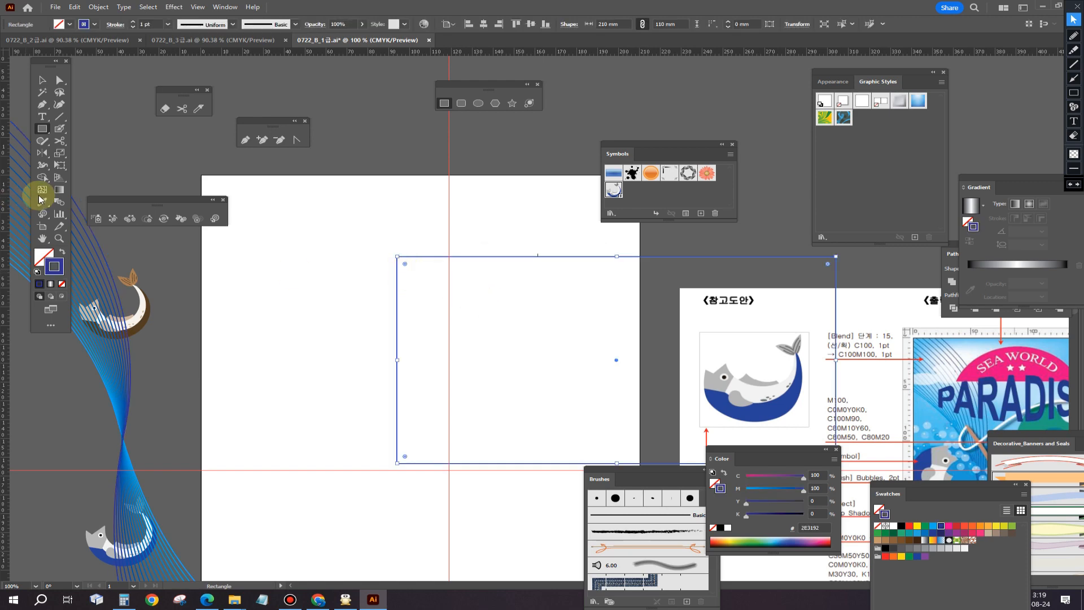
Move the rectangle so it snaps to the artboard's top-left corner, and deselect it.
{"action": "left_click", "coordinate": [49, 85]}
{"action": "left_click_drag", "start_coordinate": [537, 314], "coordinate": [405, 283]}
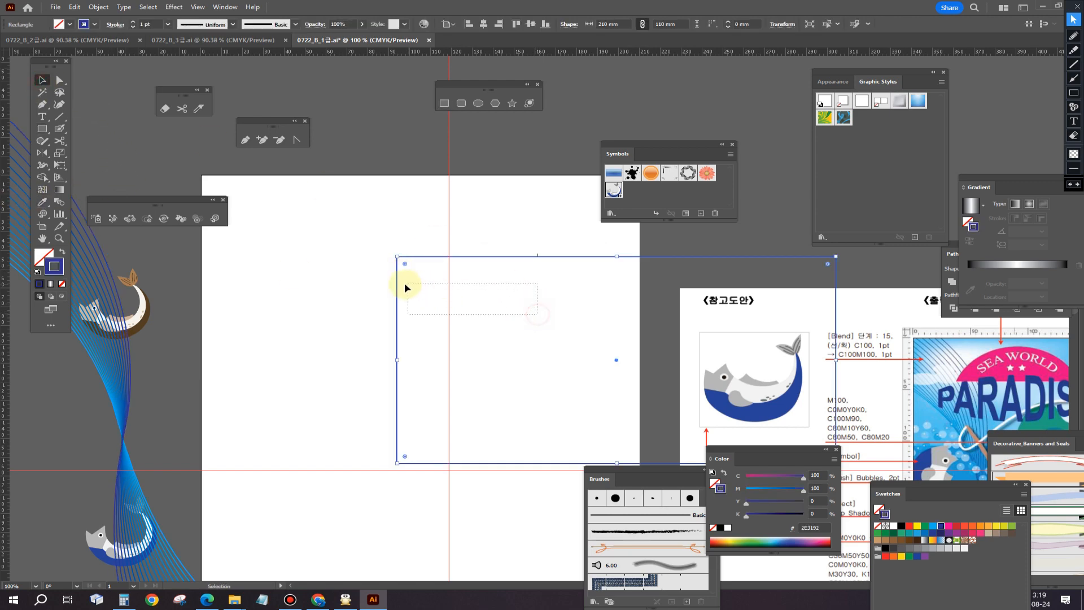
{"action": "left_click_drag", "start_coordinate": [463, 257], "coordinate": [268, 179]}
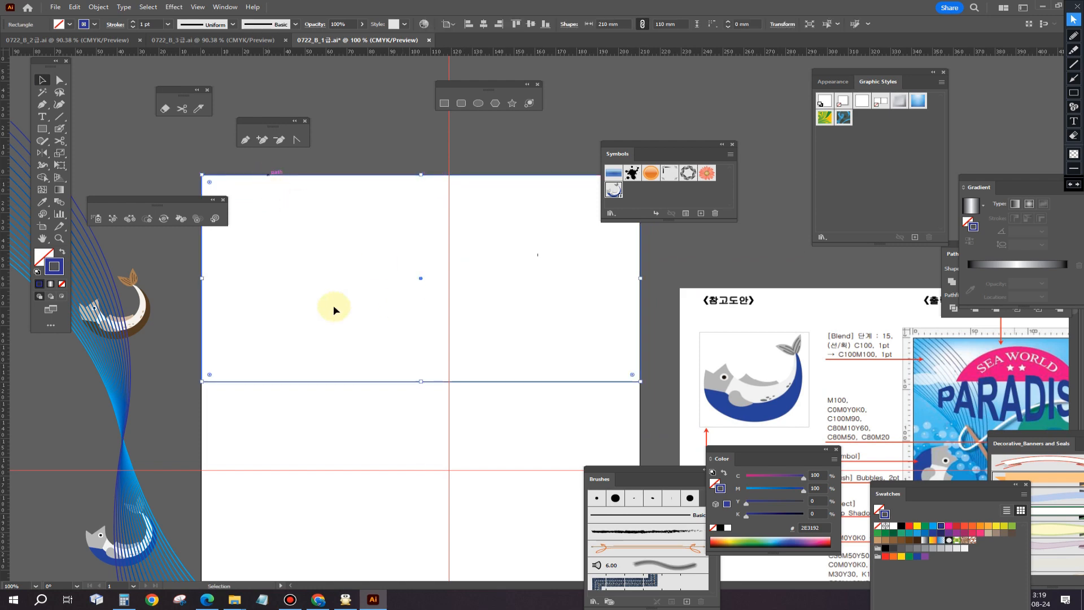
{"action": "scroll", "coordinate": [439, 322], "scroll_direction": "down", "scroll_amount": 1}
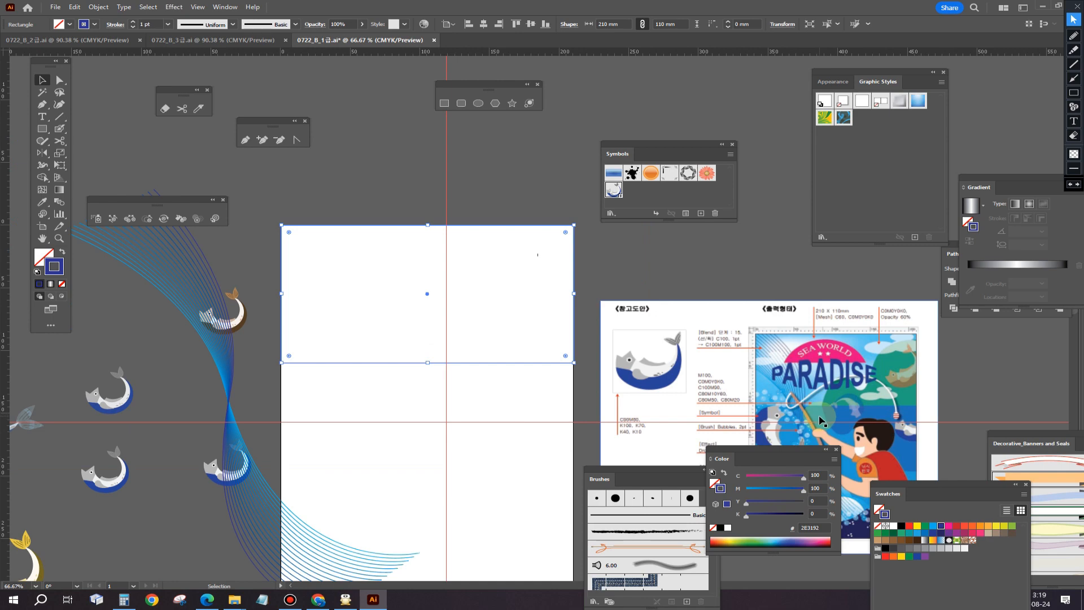
{"action": "left_click", "coordinate": [637, 282]}
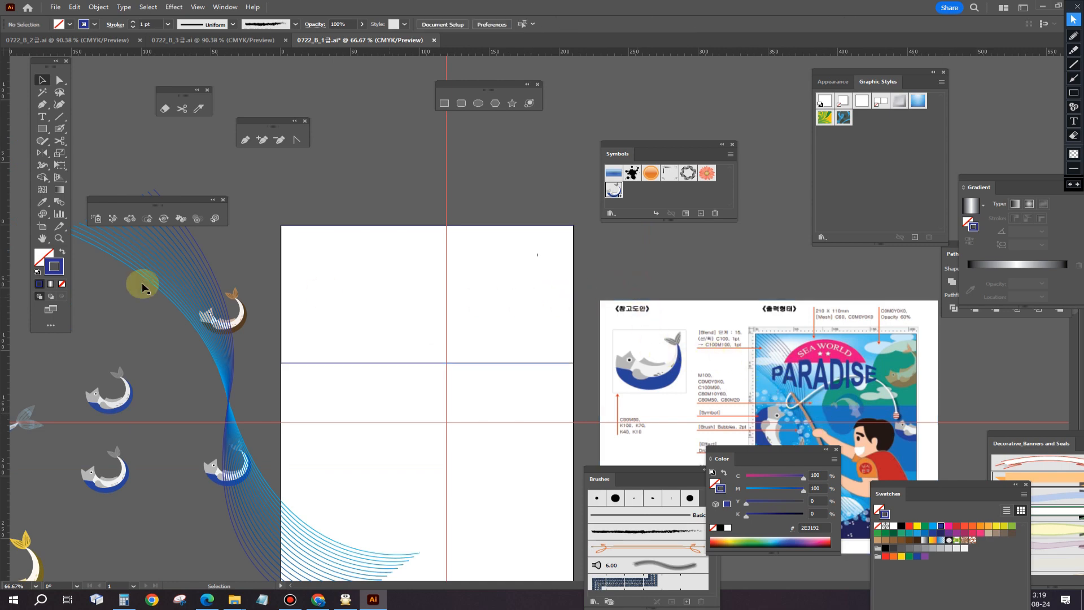
Set the stroke to none with nothing selected and check the mesh colours in the reference image.
{"action": "left_click", "coordinate": [43, 257]}
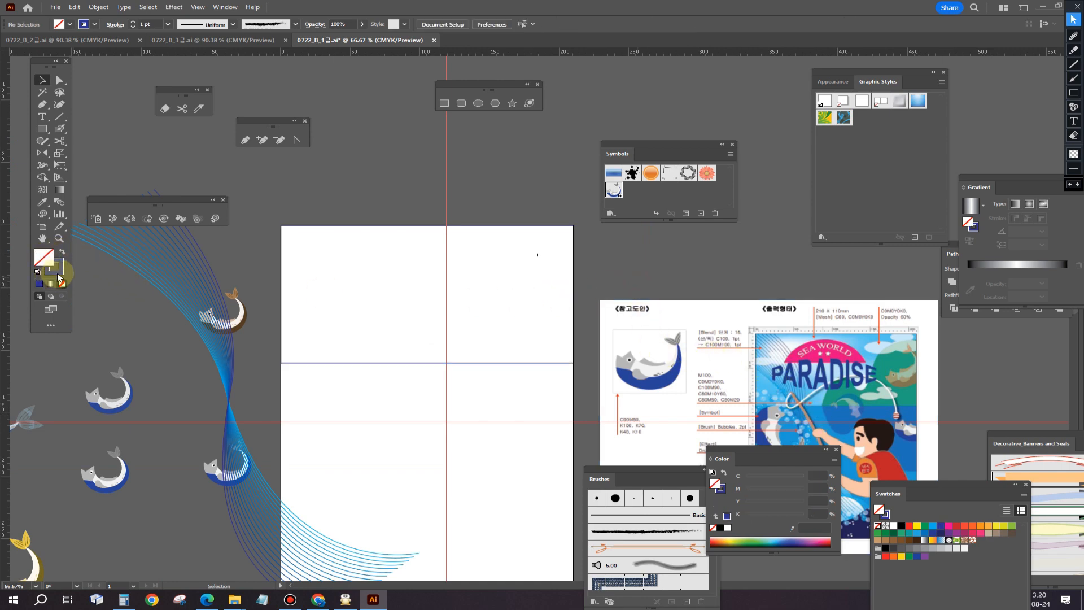
{"action": "left_click", "coordinate": [57, 273]}
{"action": "left_click", "coordinate": [62, 283]}
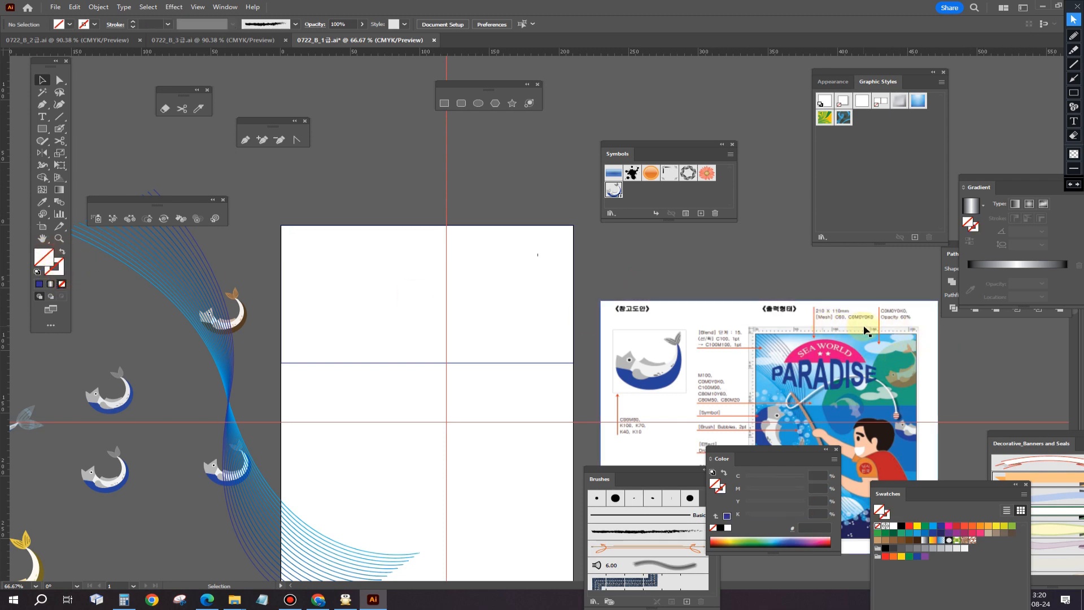
{"action": "scroll", "coordinate": [875, 335], "scroll_direction": "up", "scroll_amount": 1}
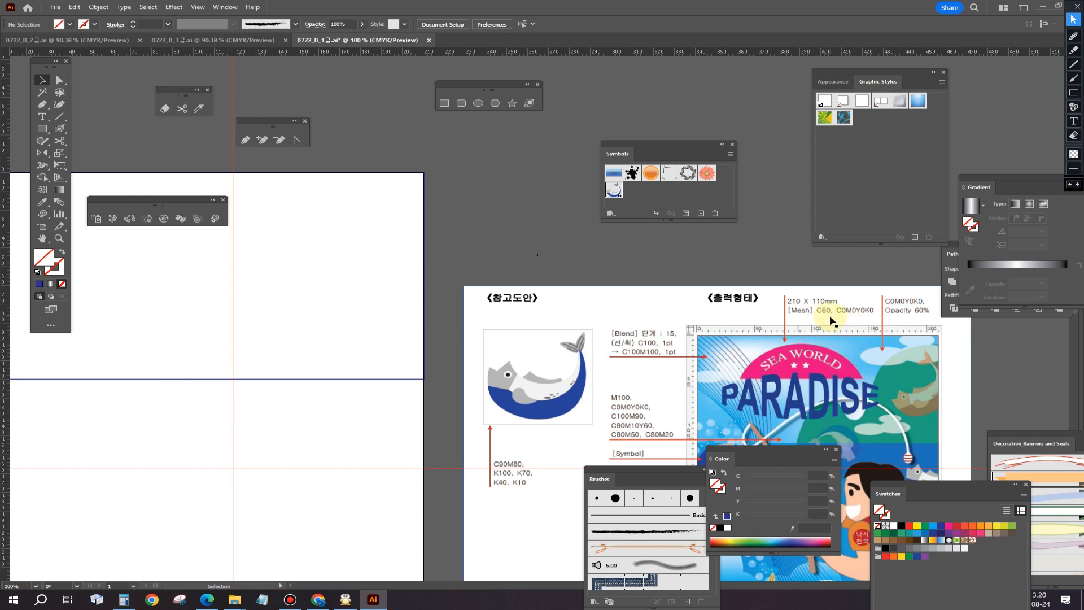
{"action": "scroll", "coordinate": [843, 319], "scroll_direction": "up", "scroll_amount": 1}
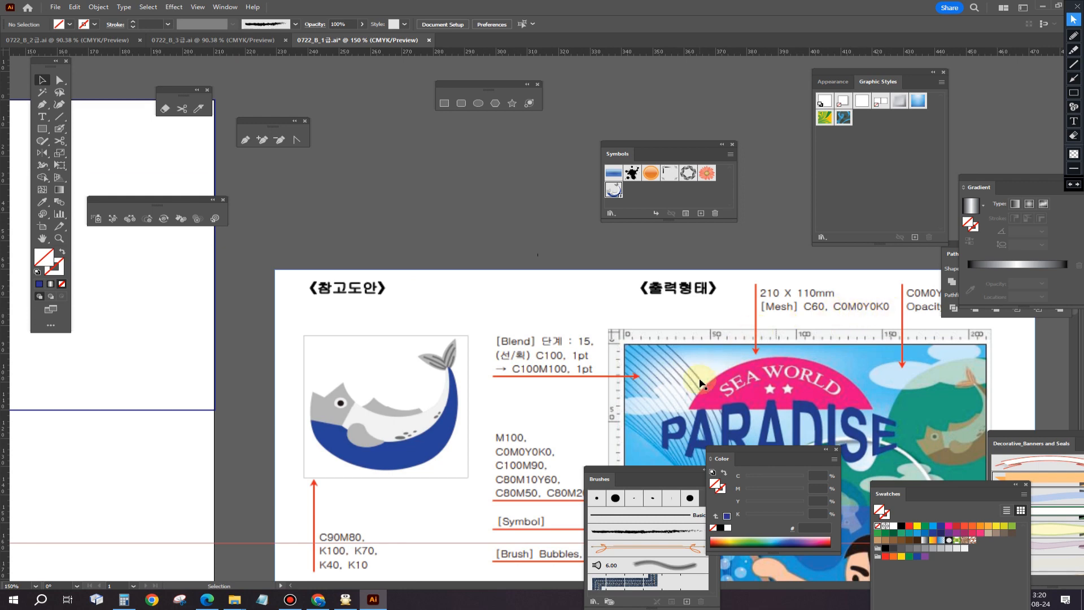
{"action": "scroll", "coordinate": [527, 345], "scroll_direction": "down", "scroll_amount": 1}
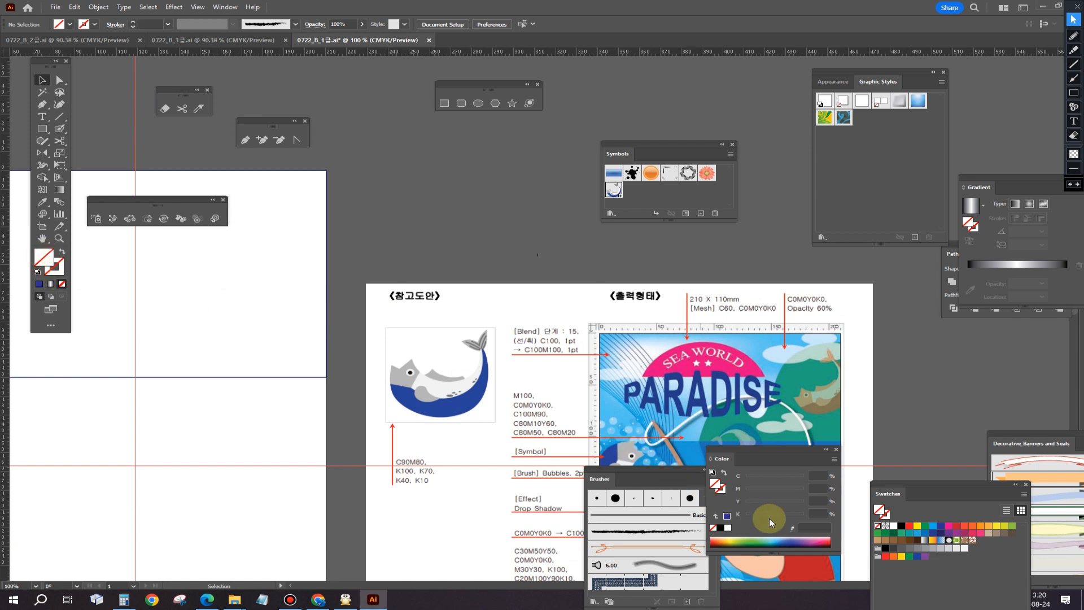
Set the fill colour to C60 M0 Y0 K0 and apply it to the 210 × 110 mm rectangle.
{"action": "left_click", "coordinate": [817, 477]}
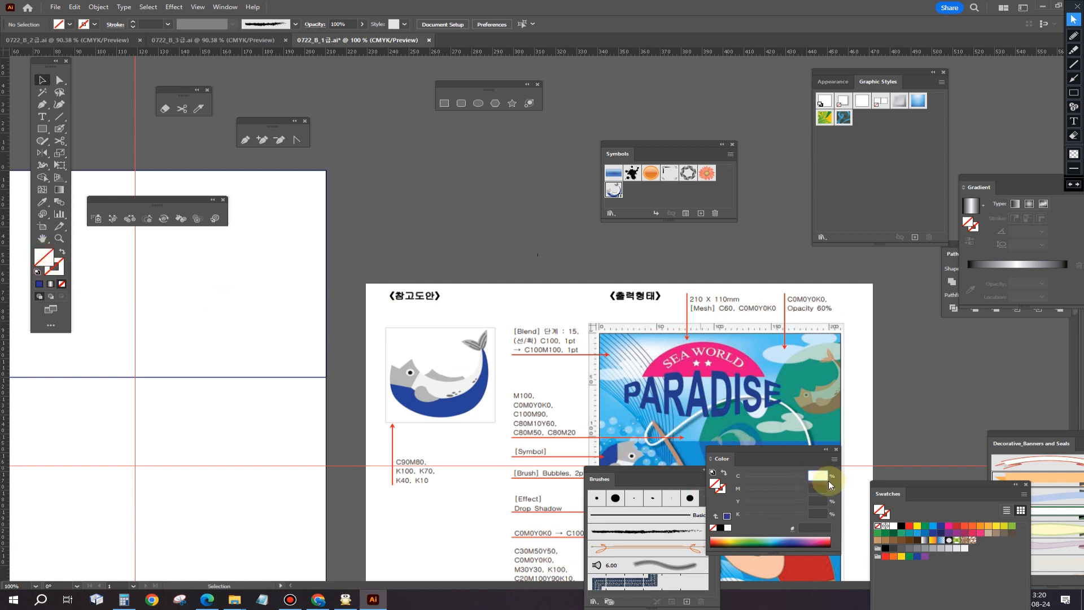
{"action": "type", "text": "60"}
{"action": "key", "text": "Return"}
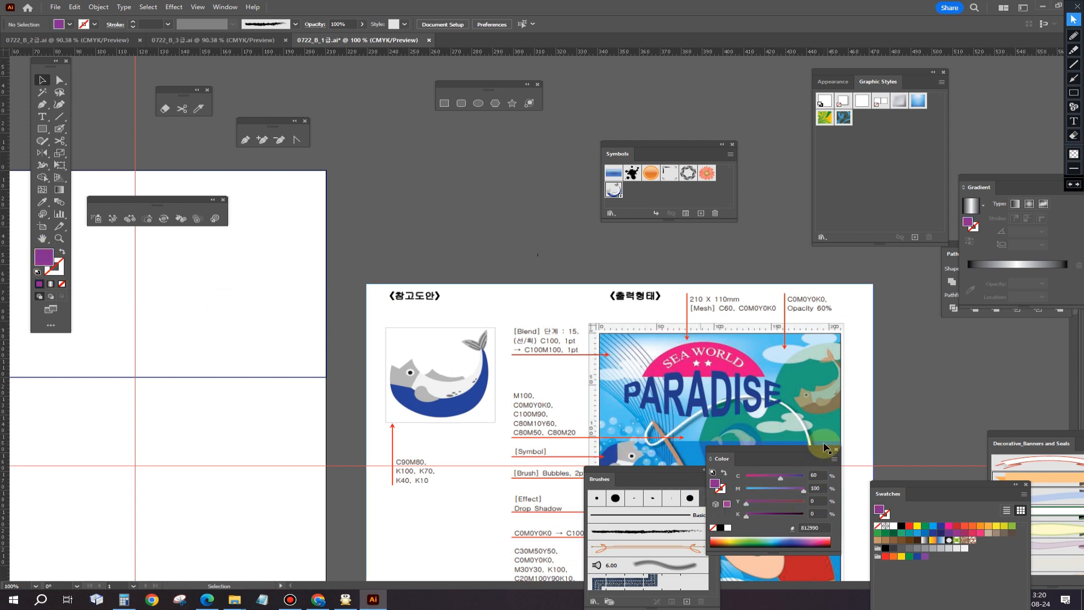
{"action": "left_click", "coordinate": [817, 488]}
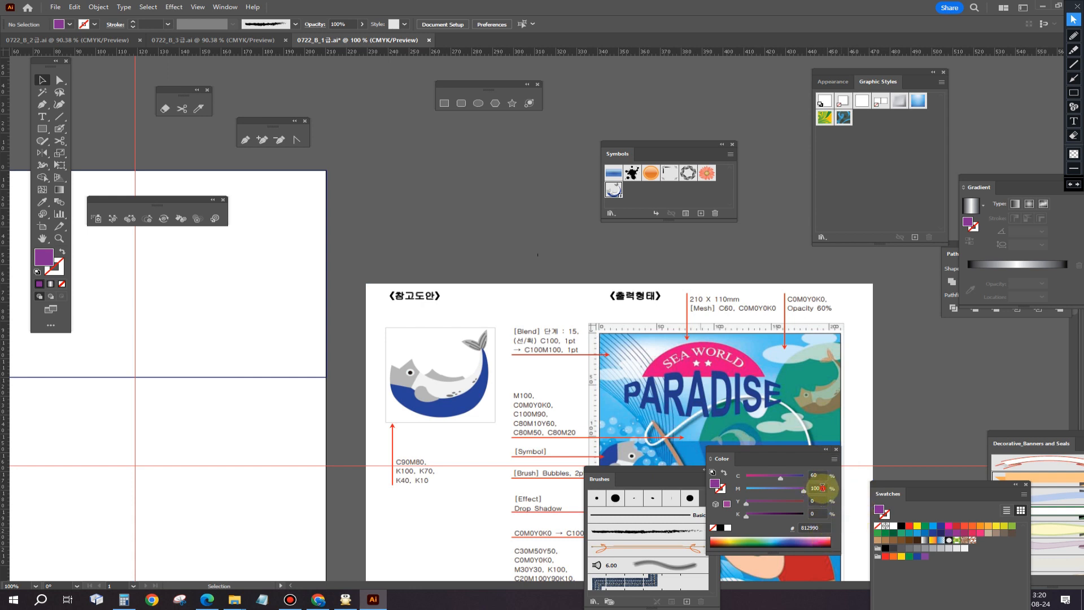
{"action": "type", "text": "0"}
{"action": "key", "text": "Return"}
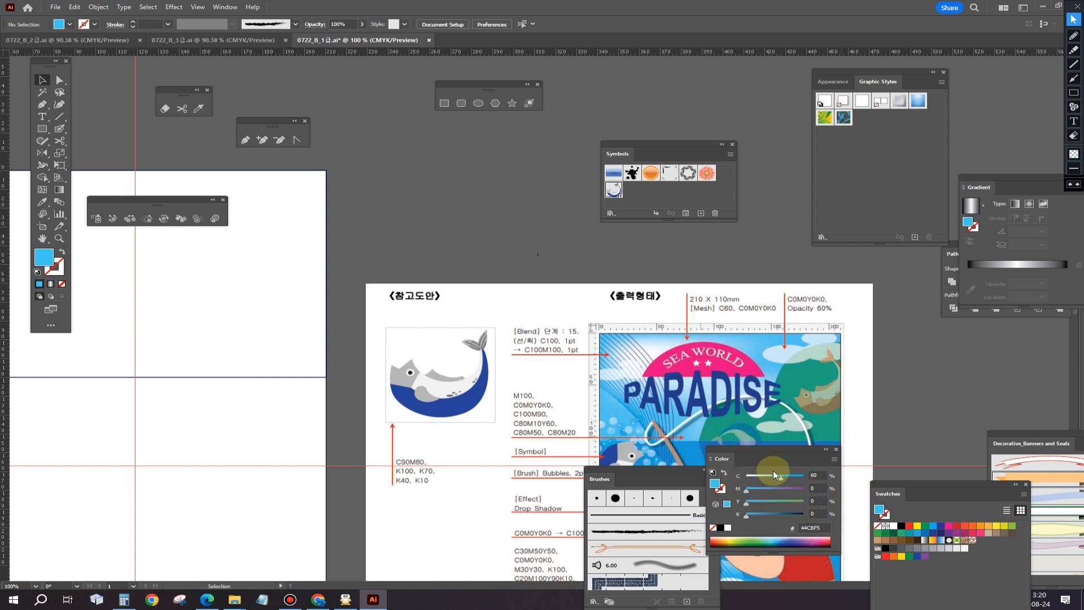
{"action": "left_click", "coordinate": [300, 377]}
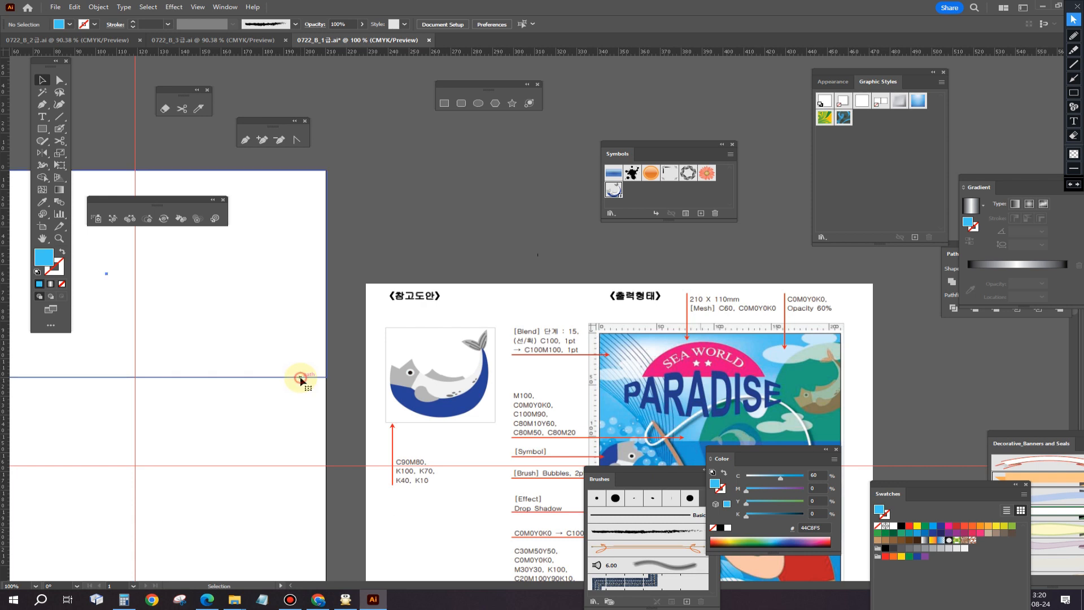
{"action": "left_click", "coordinate": [815, 477]}
{"action": "type", "text": "60"}
{"action": "key", "text": "Return"}
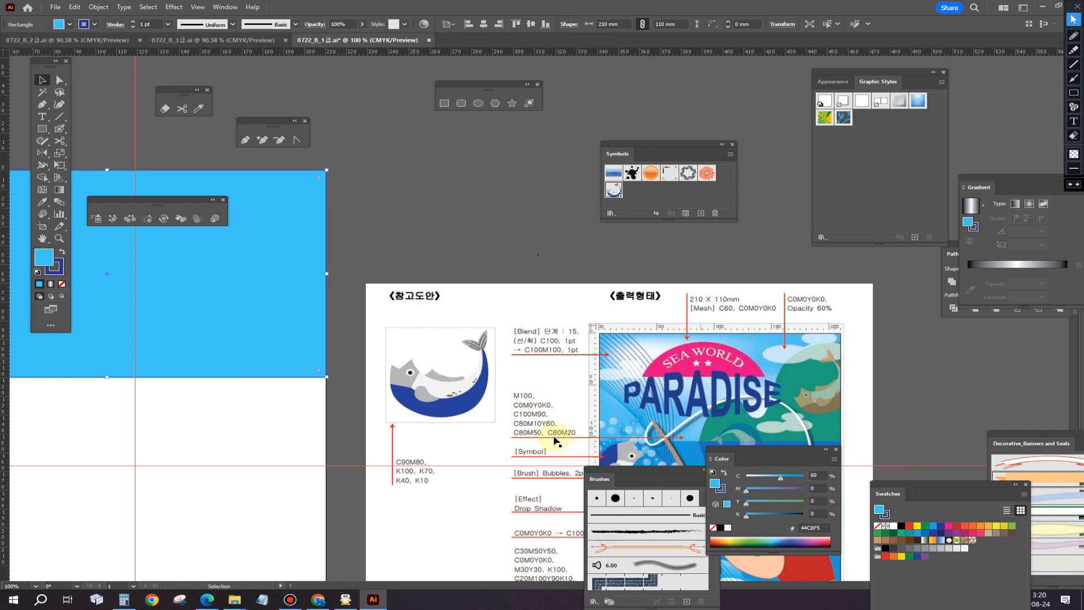
Clear the floating tool panel off the blue rectangle and add a white mesh point at about X 48.7 mm, Y 29.1 mm.
{"action": "key", "text": "space"}
{"action": "left_click_drag", "start_coordinate": [405, 273], "coordinate": [637, 277]}
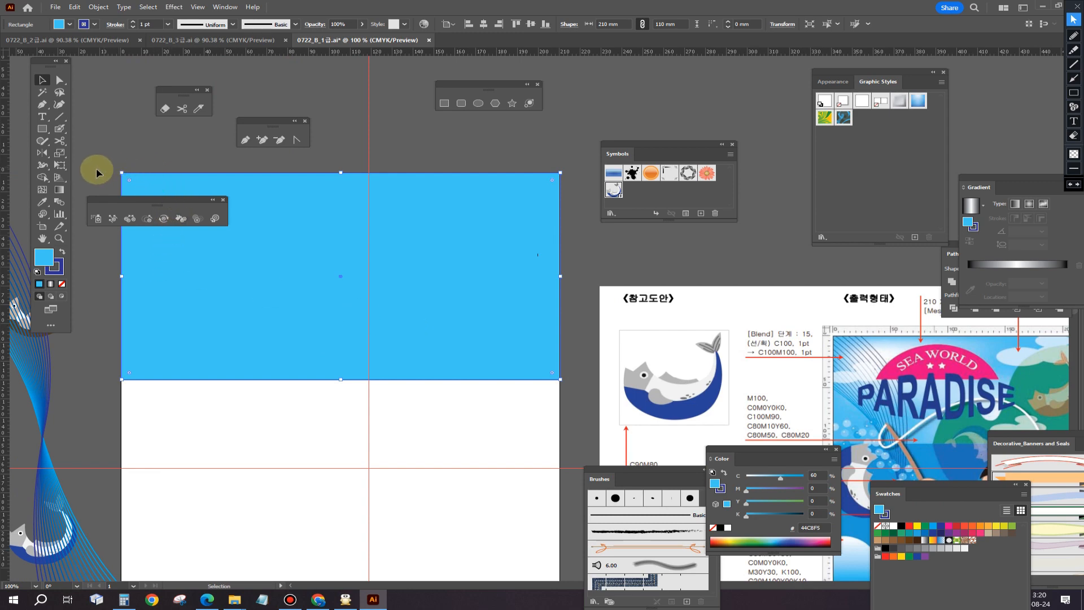
{"action": "left_click", "coordinate": [44, 190]}
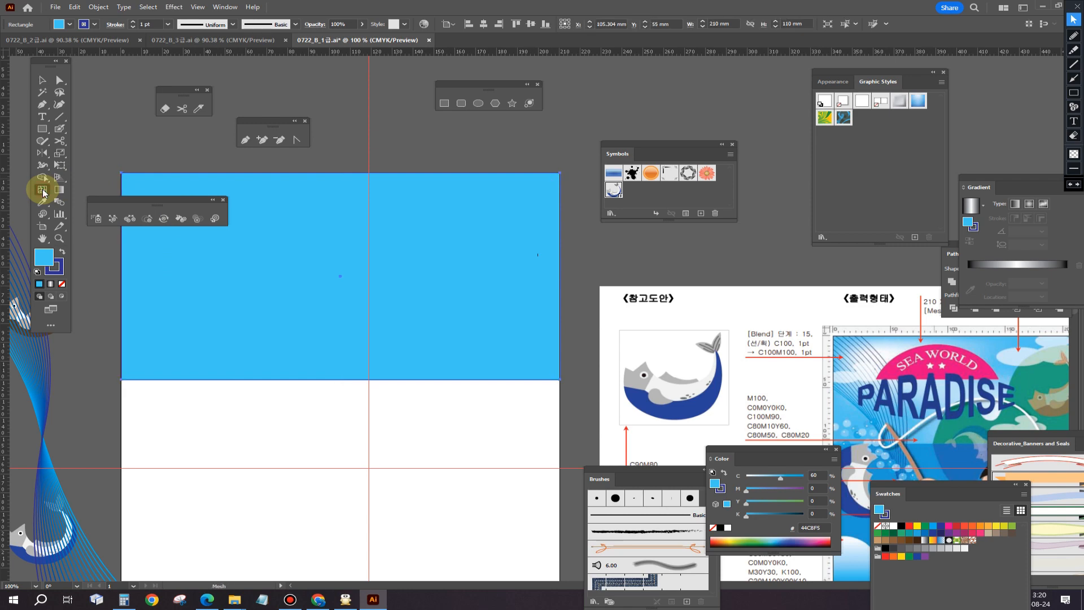
{"action": "mouse_move", "coordinate": [160, 206]}
{"action": "left_mouse_down"}
{"action": "mouse_move", "coordinate": [167, 158]}
{"action": "mouse_move", "coordinate": [153, 118]}
{"action": "left_mouse_up"}
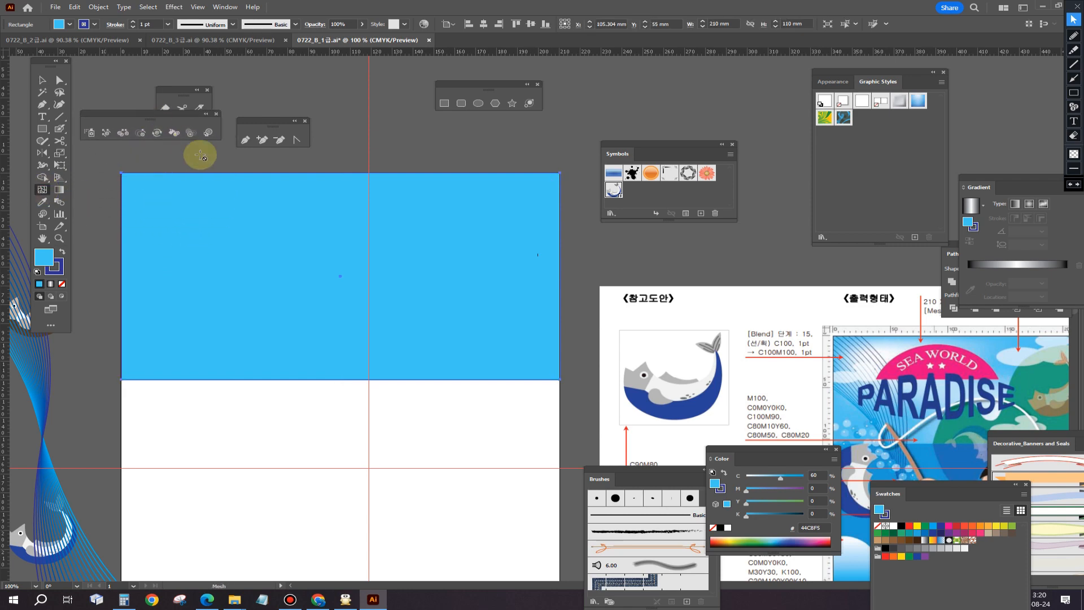
{"action": "left_click", "coordinate": [224, 228]}
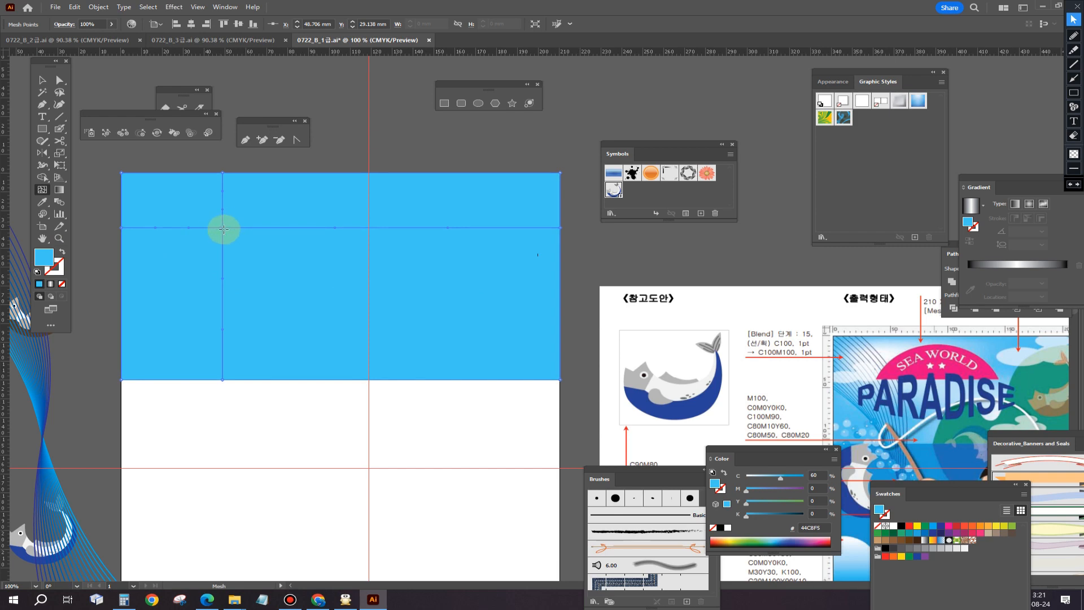
{"action": "left_click", "coordinate": [727, 527]}
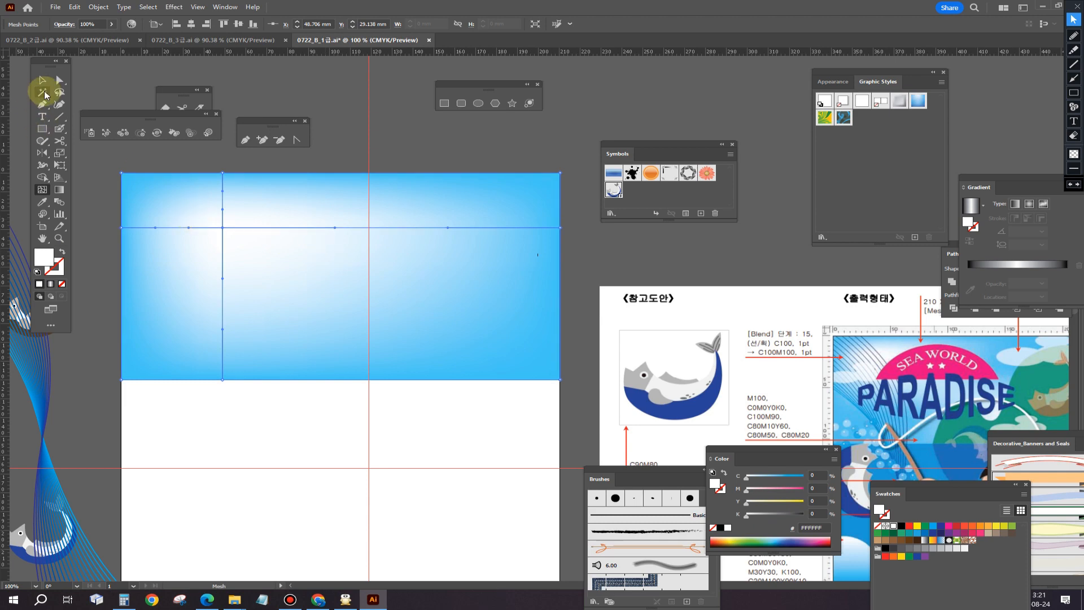
Tighten the white glow by shortening the mesh point's right, upper and lower handles and extending the right and bottom edge points' handles towards it.
{"action": "left_click", "coordinate": [58, 80]}
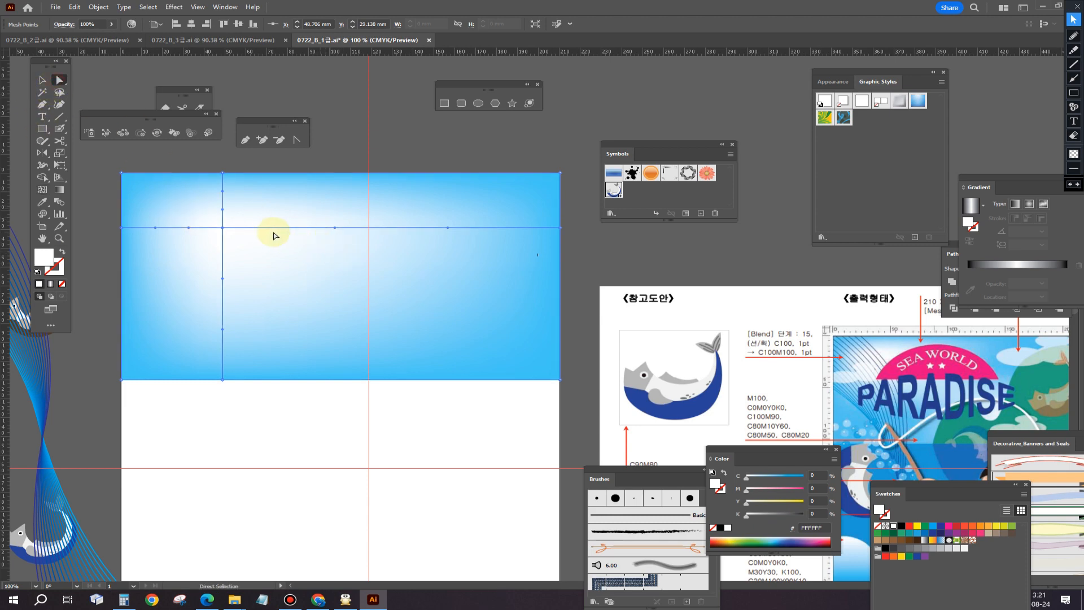
{"action": "left_click", "coordinate": [223, 229]}
{"action": "left_click_drag", "start_coordinate": [335, 228], "coordinate": [273, 228]}
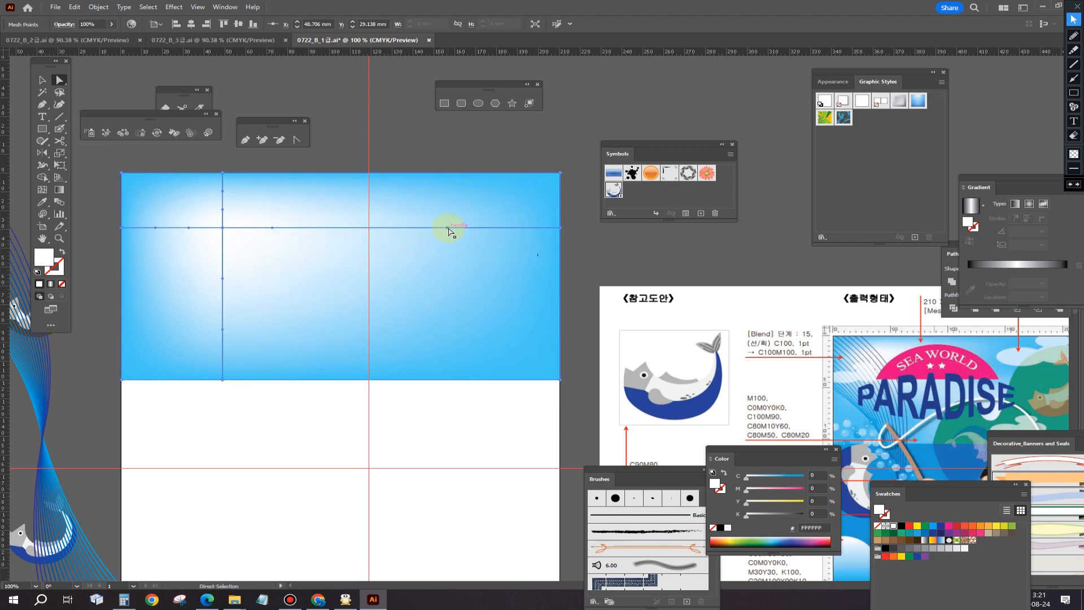
{"action": "left_click_drag", "start_coordinate": [448, 228], "coordinate": [363, 228]}
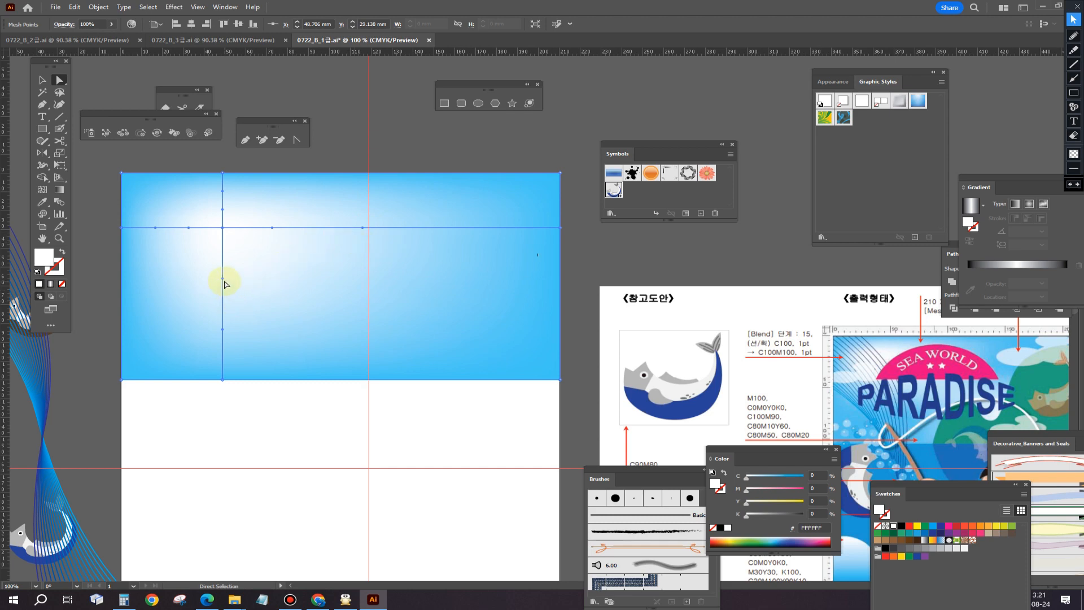
{"action": "left_click_drag", "start_coordinate": [224, 283], "coordinate": [223, 250]}
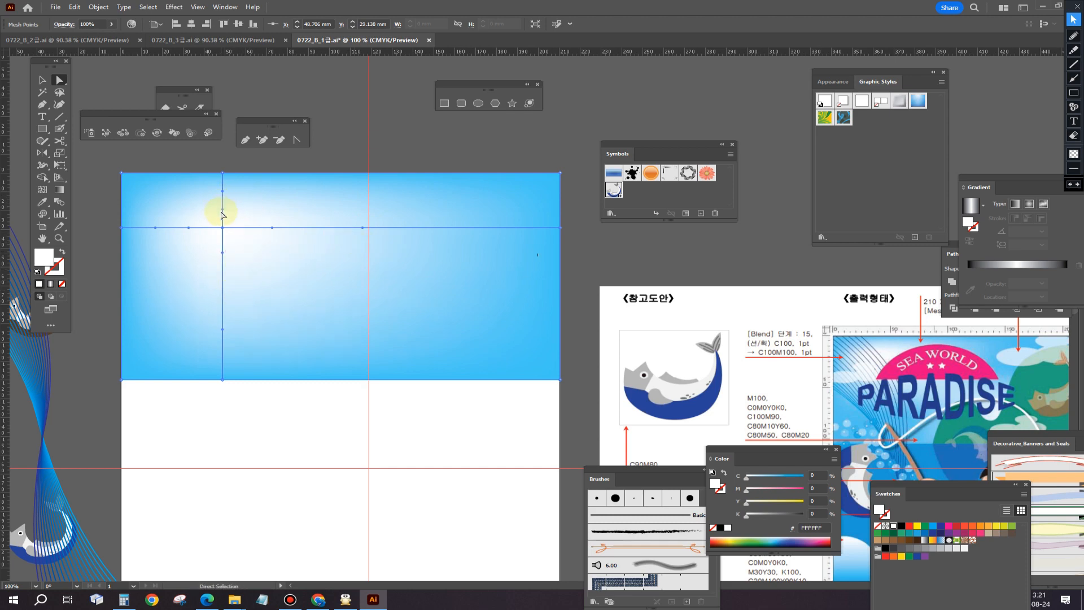
{"action": "left_click_drag", "start_coordinate": [223, 211], "coordinate": [222, 218]}
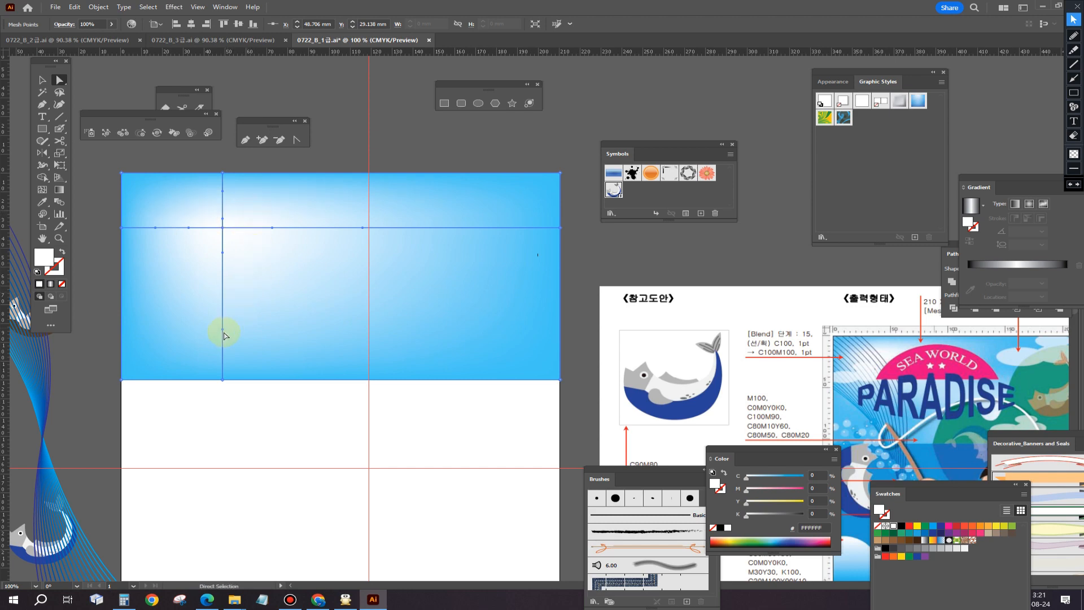
{"action": "left_click_drag", "start_coordinate": [223, 328], "coordinate": [222, 281]}
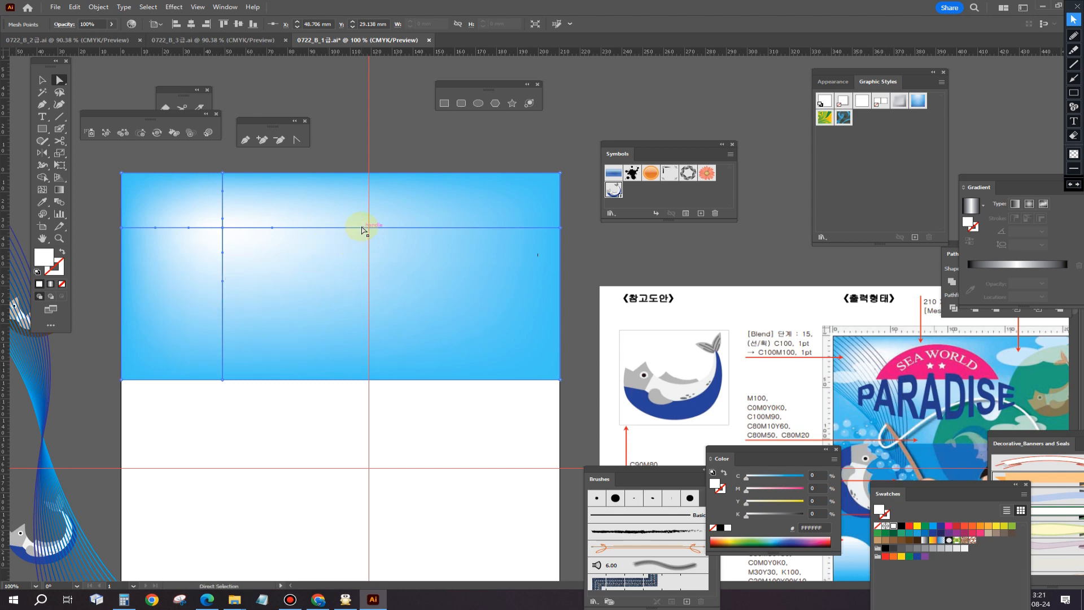
Refine the white glow by extending the left and right edge points' mesh handles inward and lengthening the centre point's upper handle, and deselect the mesh.
{"action": "left_click_drag", "start_coordinate": [361, 228], "coordinate": [313, 232]}
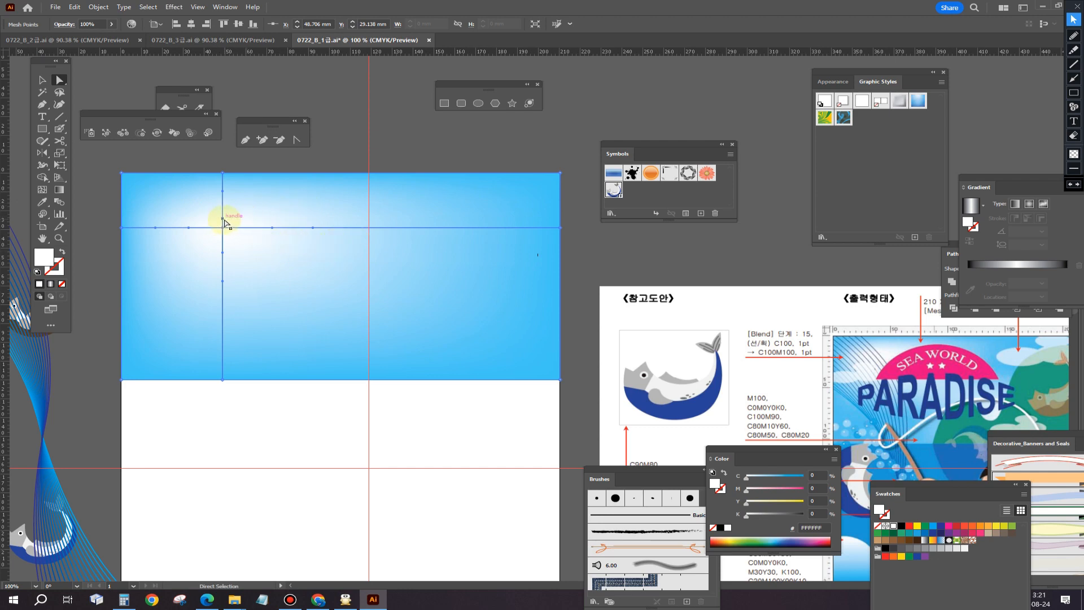
{"action": "left_click_drag", "start_coordinate": [224, 221], "coordinate": [228, 203]}
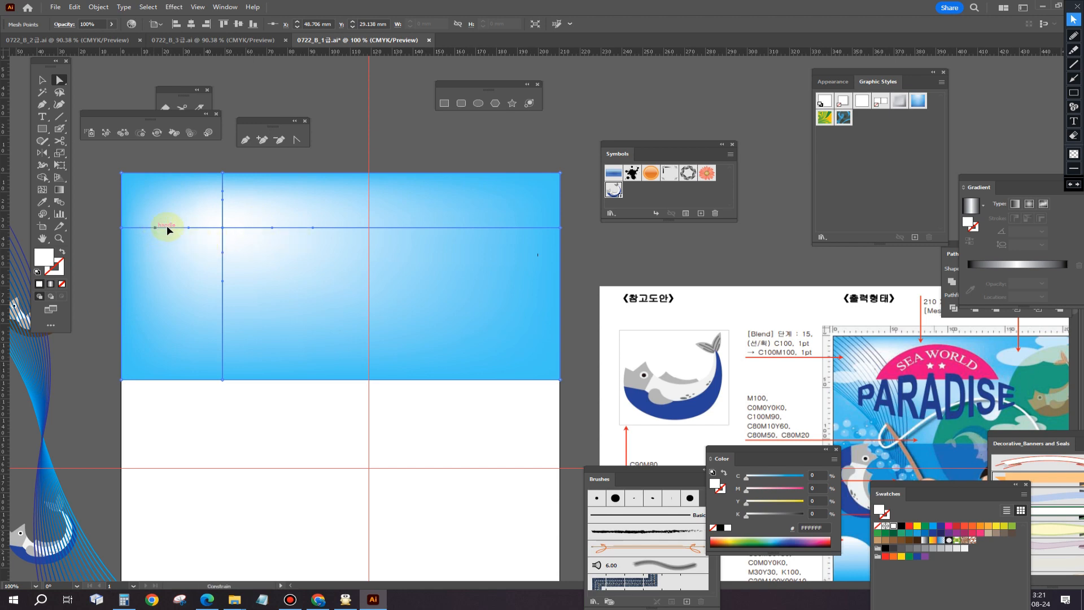
{"action": "left_click_drag", "start_coordinate": [167, 225], "coordinate": [177, 226]}
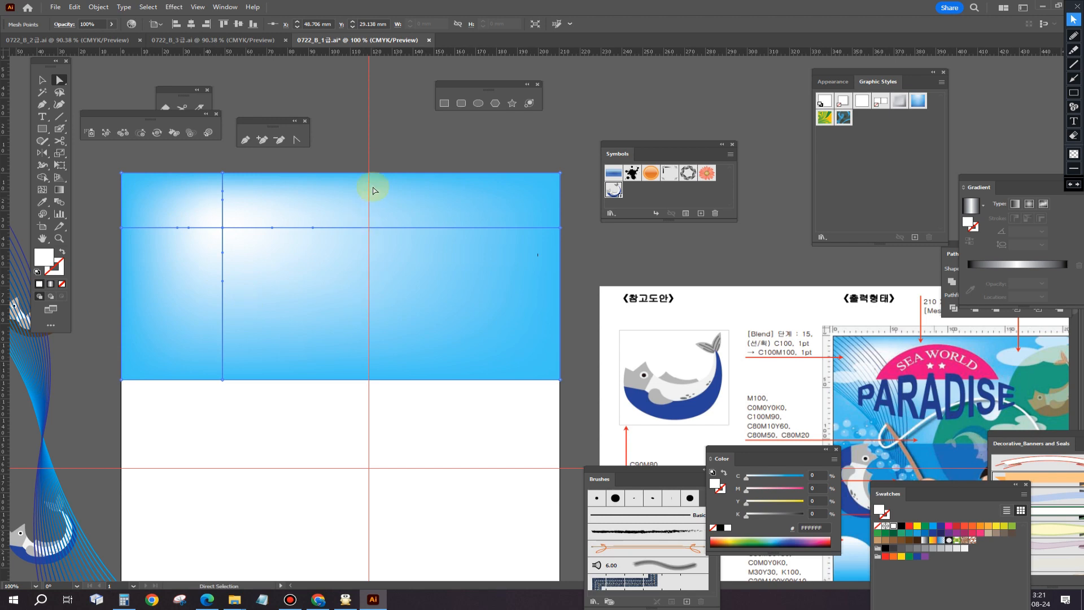
{"action": "left_click", "coordinate": [377, 143]}
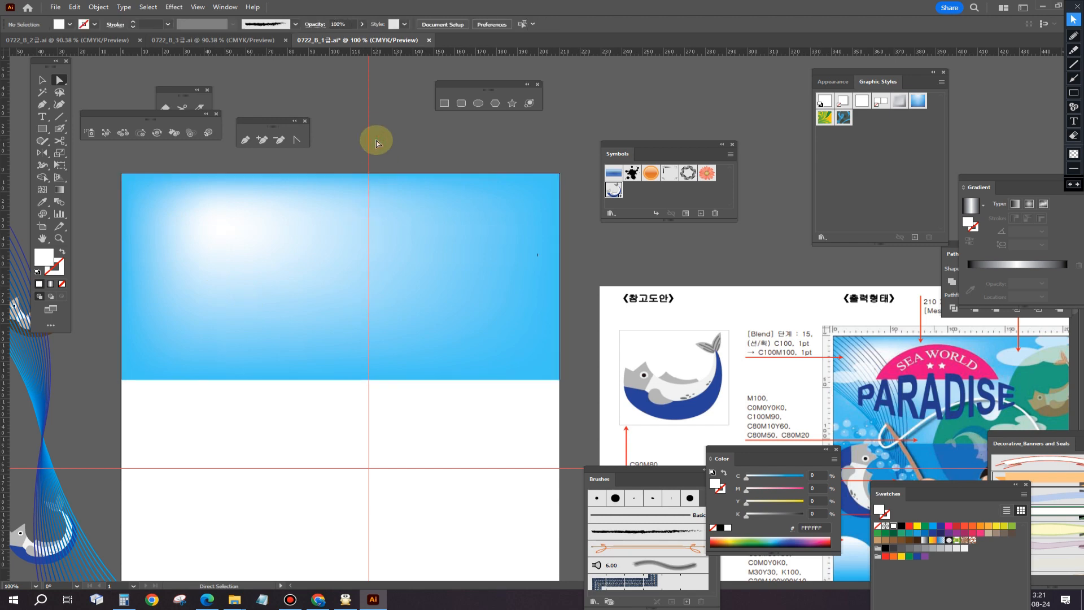
{"action": "left_click", "coordinate": [240, 365]}
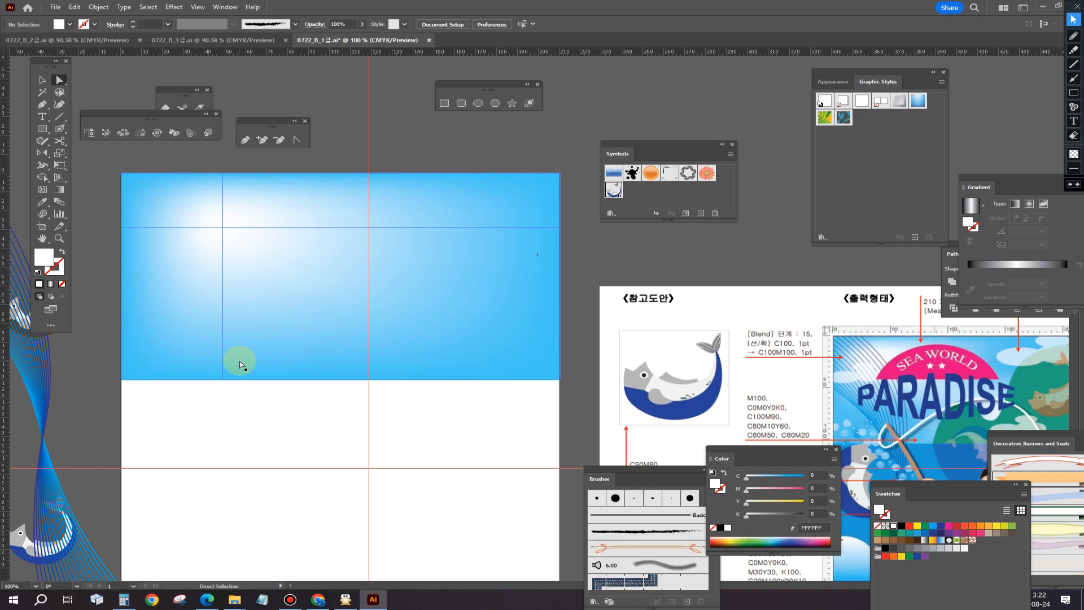
{"action": "left_click", "coordinate": [199, 396]}
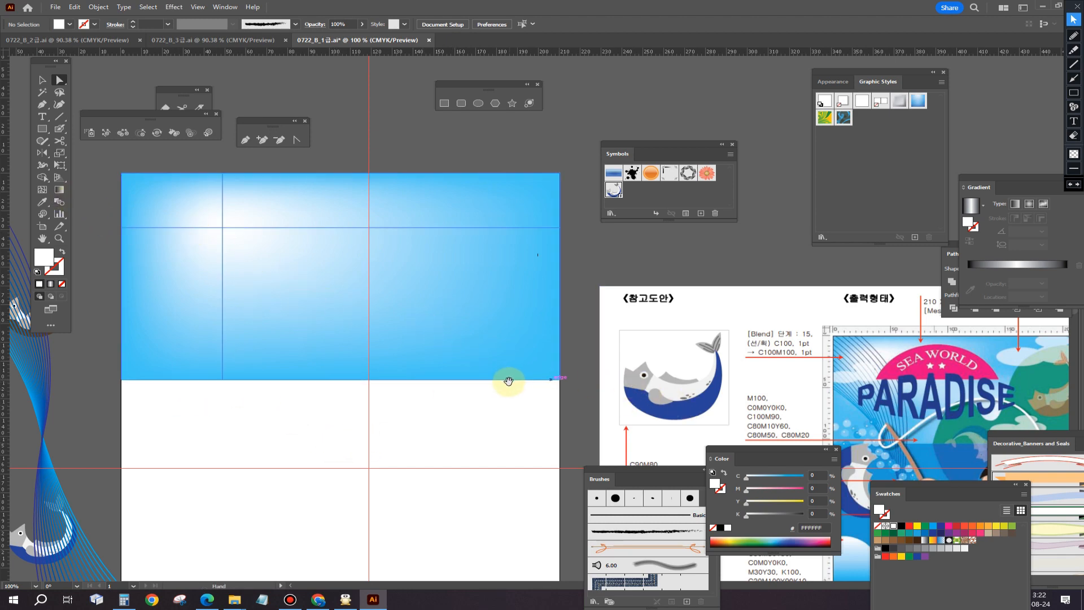
Place a new point text object on the white artboard area below the sky background.
{"action": "left_click_drag", "start_coordinate": [505, 365], "coordinate": [493, 264]}
{"action": "left_click_drag", "start_coordinate": [739, 331], "coordinate": [595, 373]}
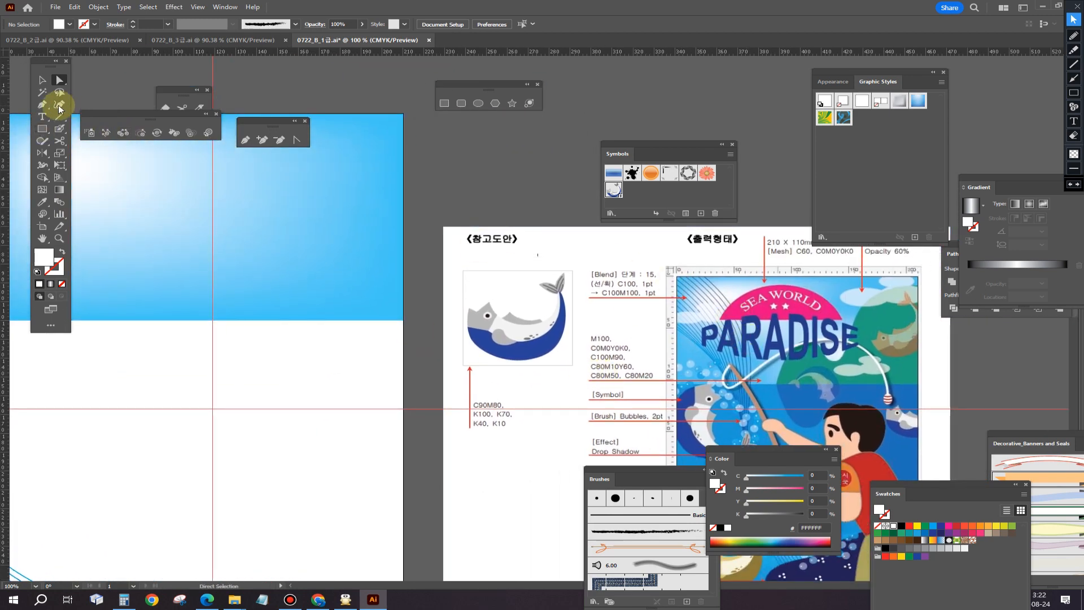
{"action": "left_click", "coordinate": [42, 116]}
{"action": "left_click", "coordinate": [164, 388]}
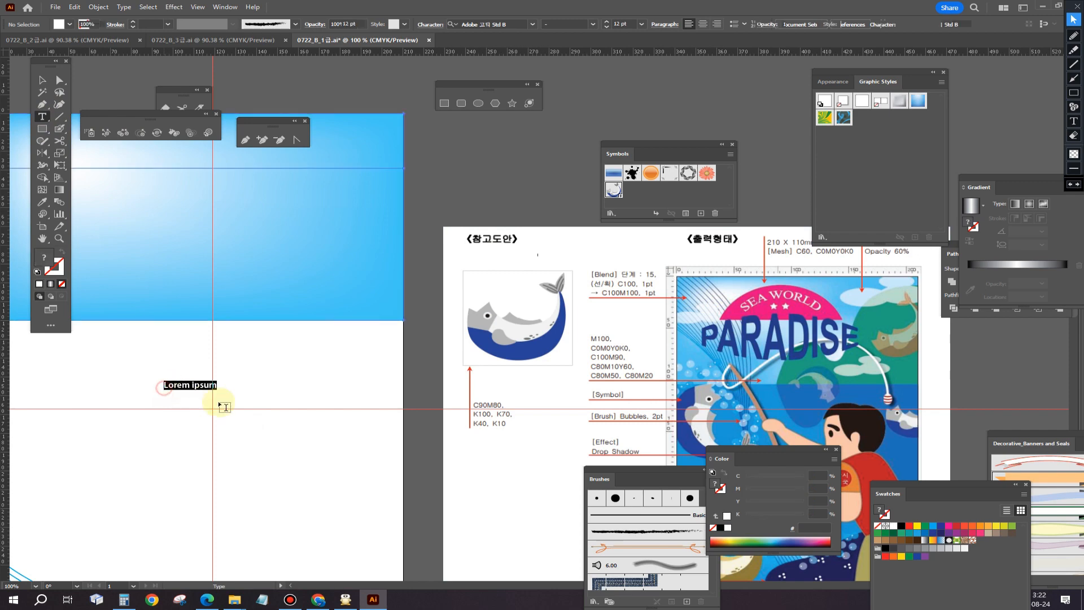
Enlarge the placeholder text in size increments to 54 pt.
{"action": "key", "text": "ctrl+shift+period"}
{"action": "key", "text": "ctrl+shift+period"}
{"action": "key", "text": "ctrl+shift+period"}
{"action": "key", "text": "ctrl+shift+period"}
{"action": "key", "text": "ctrl+shift+period"}
{"action": "key", "text": "ctrl+shift+period"}
{"action": "key", "text": "ctrl+shift+period"}
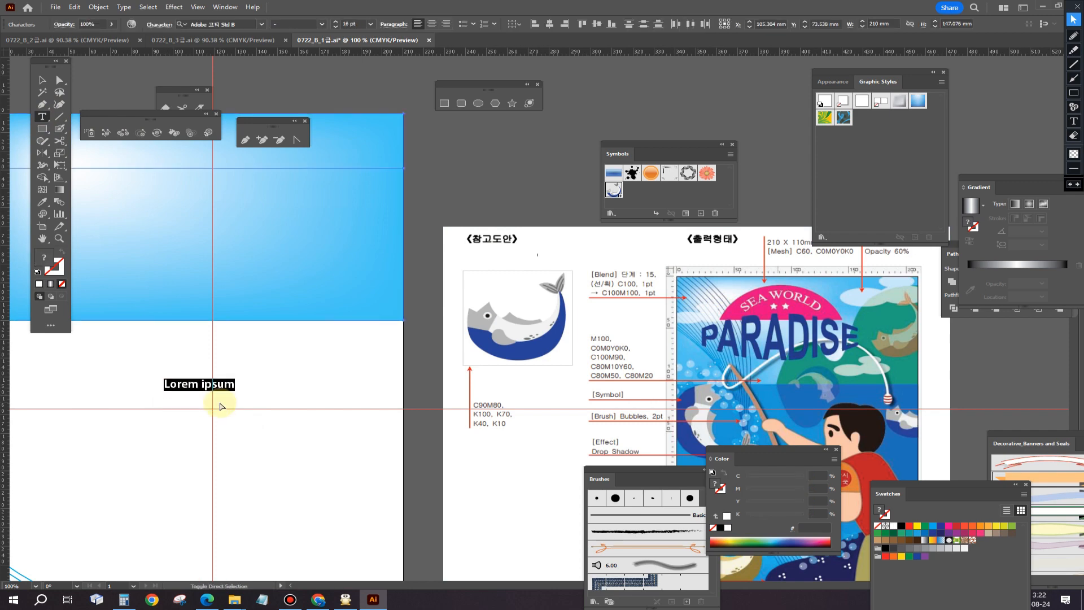
{"action": "key", "text": "ctrl+shift+period"}
{"action": "key", "text": "ctrl+shift+period"}
{"action": "key", "text": "ctrl+shift+period"}
{"action": "key", "text": "ctrl+shift+period"}
{"action": "key", "text": "ctrl+shift+period"}
{"action": "key", "text": "ctrl+shift+period"}
{"action": "key", "text": "ctrl+shift+period"}
{"action": "key", "text": "ctrl+shift+period"}
{"action": "key", "text": "ctrl+shift+period"}
{"action": "key", "text": "ctrl+shift+period"}
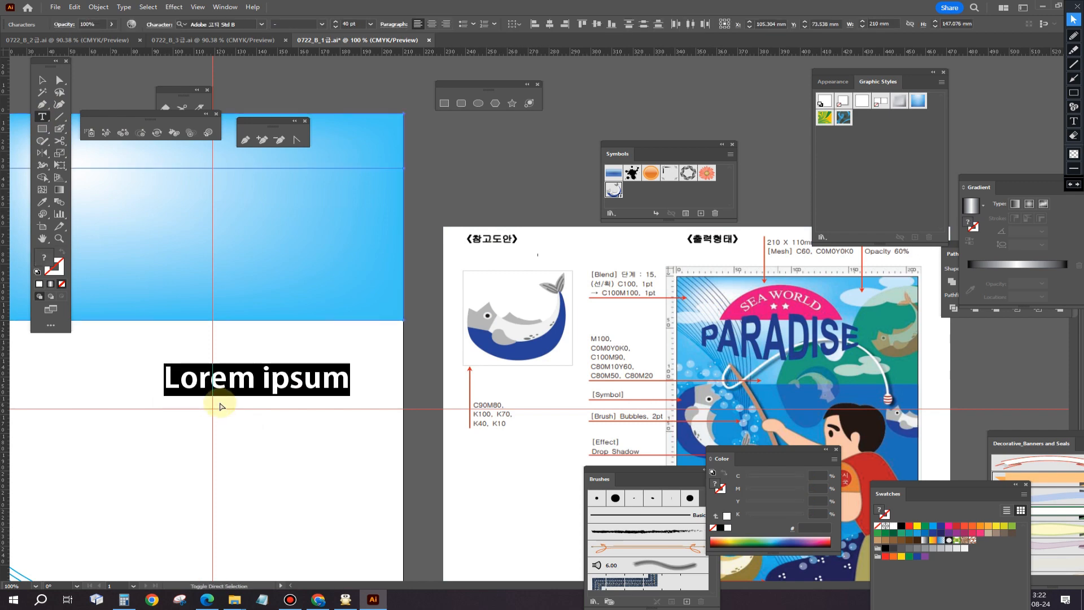
{"action": "key", "text": "ctrl+shift+period"}
{"action": "key", "text": "ctrl+shift+period"}
{"action": "key", "text": "ctrl+shift+period"}
{"action": "key", "text": "ctrl+shift+period"}
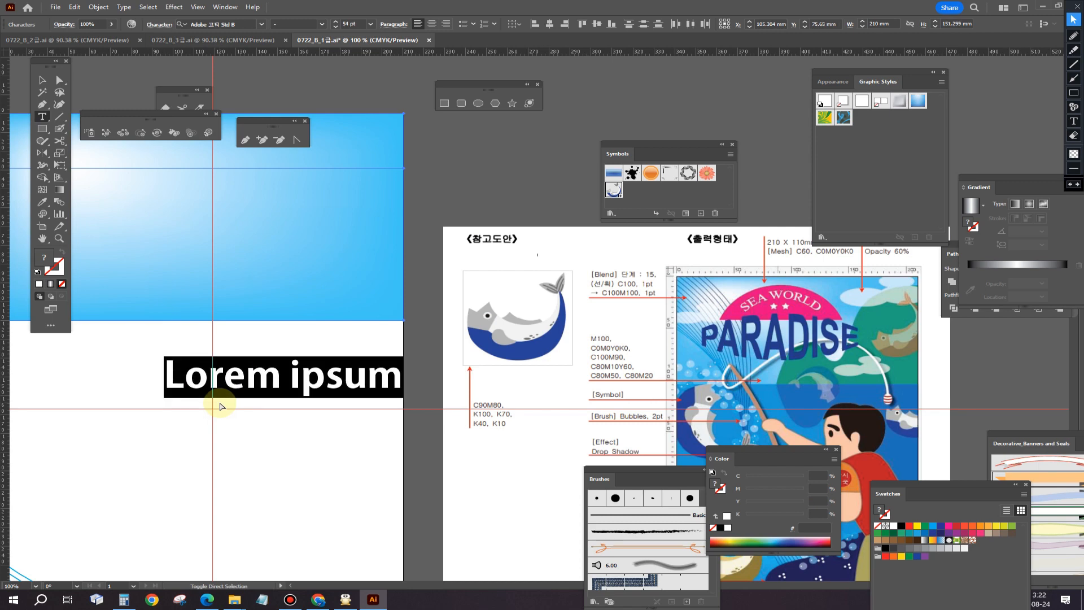
{"action": "key", "text": "ctrl+shift+comma"}
{"action": "key", "text": "ctrl+shift+comma"}
{"action": "key", "text": "ctrl+shift+comma"}
{"action": "key", "text": "ctrl+shift+comma"}
{"action": "key", "text": "ctrl+shift+comma"}
{"action": "key", "text": "ctrl+shift+comma"}
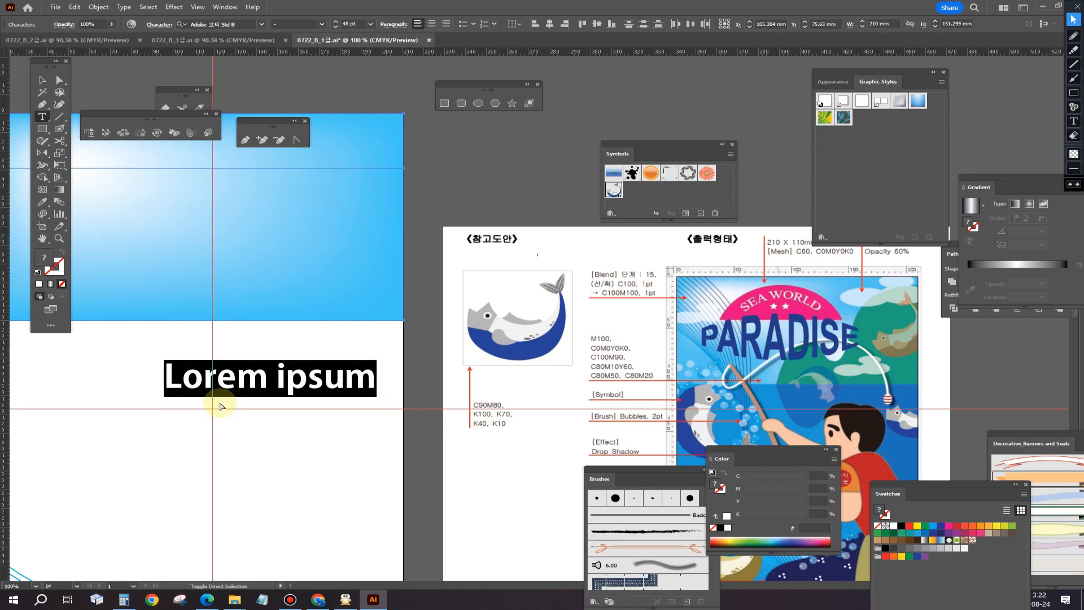
{"action": "key", "text": "ctrl+shift+period"}
{"action": "key", "text": "ctrl+shift+period"}
{"action": "key", "text": "ctrl+shift+period"}
{"action": "key", "text": "ctrl+shift+period"}
{"action": "key", "text": "ctrl+shift+period"}
{"action": "key", "text": "ctrl+shift+period"}
{"action": "key", "text": "ctrl+shift+period"}
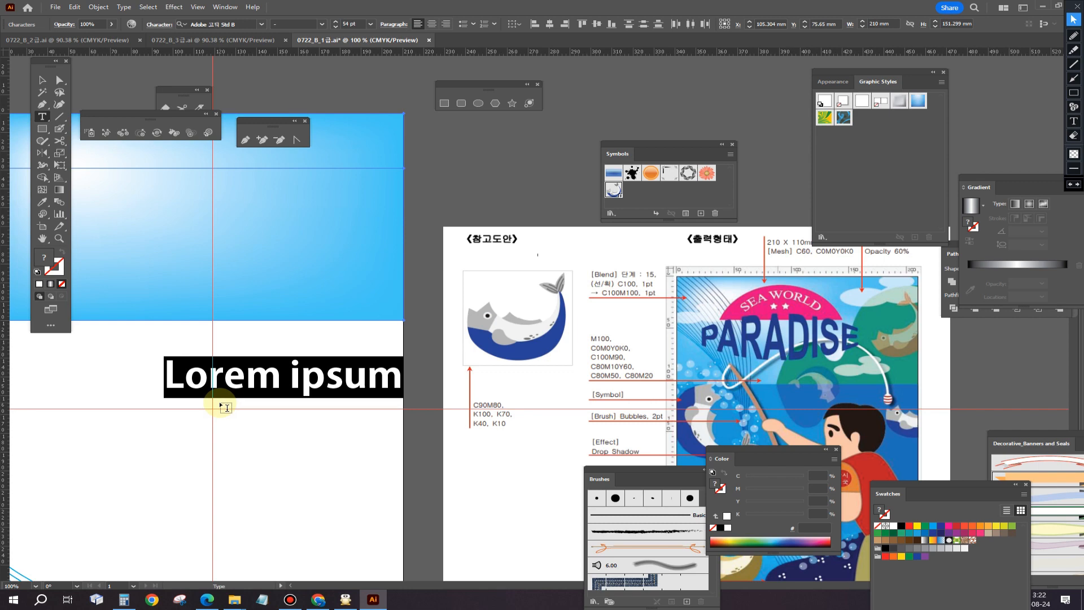
Replace the placeholder text with PARADISE in capitals and finish the text entry.
{"action": "type", "text": "ㅔㅁ"}
{"action": "key", "text": "BackSpace"}
{"action": "key", "text": "BackSpace"}
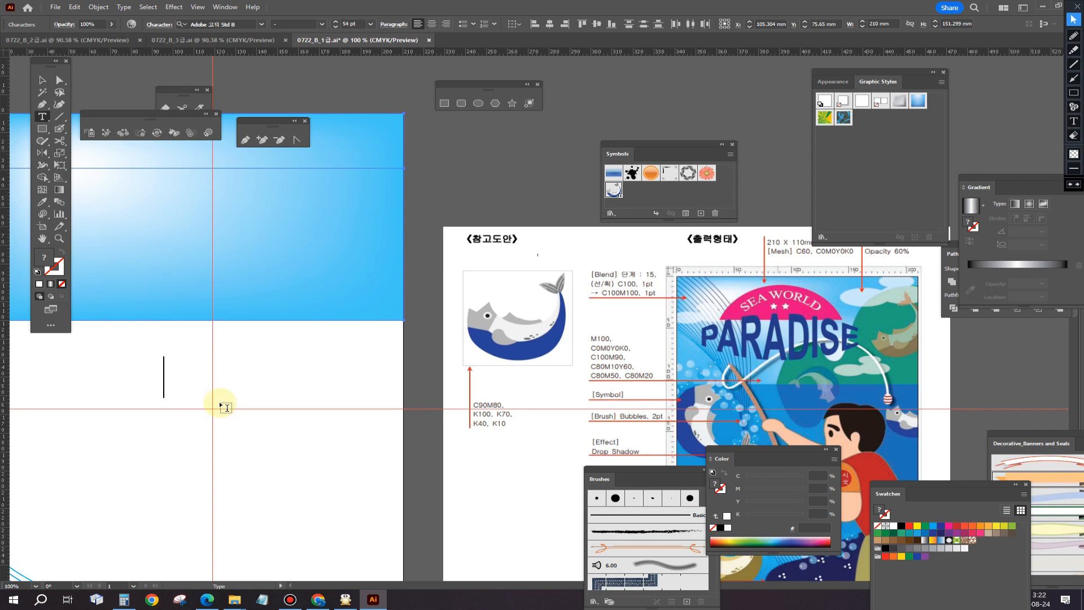
{"action": "type", "text": "PA"}
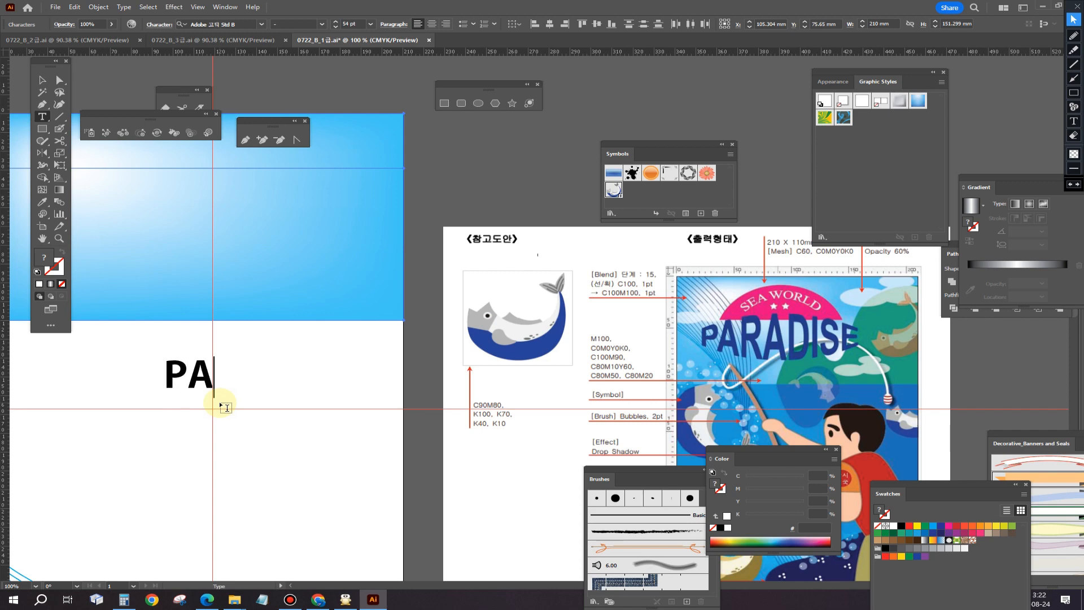
{"action": "type", "text": "RA"}
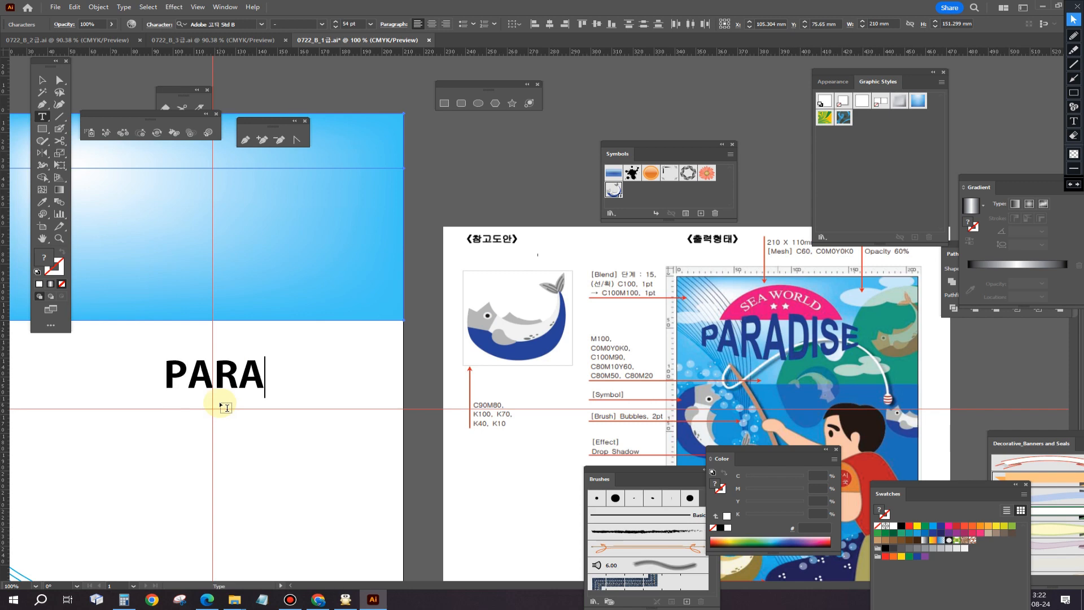
{"action": "type", "text": "DI"}
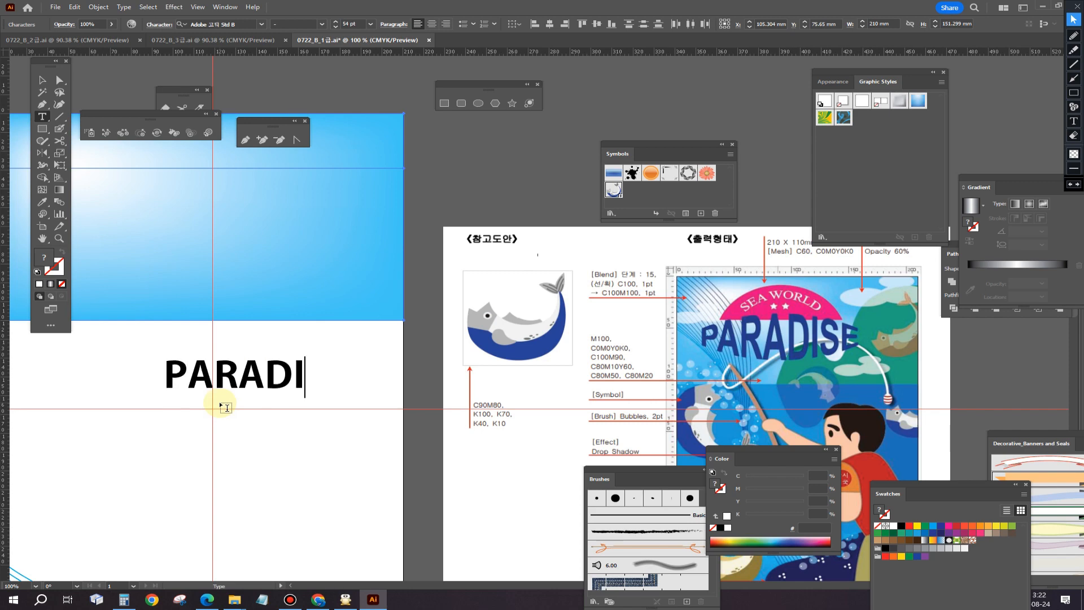
{"action": "type", "text": "SE"}
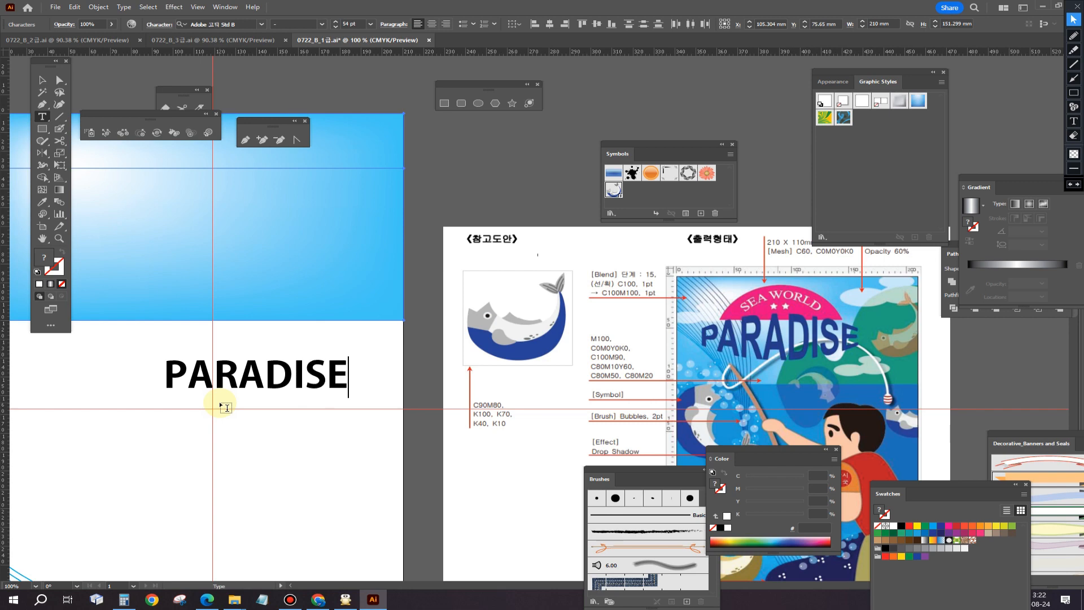
{"action": "left_click", "coordinate": [43, 82]}
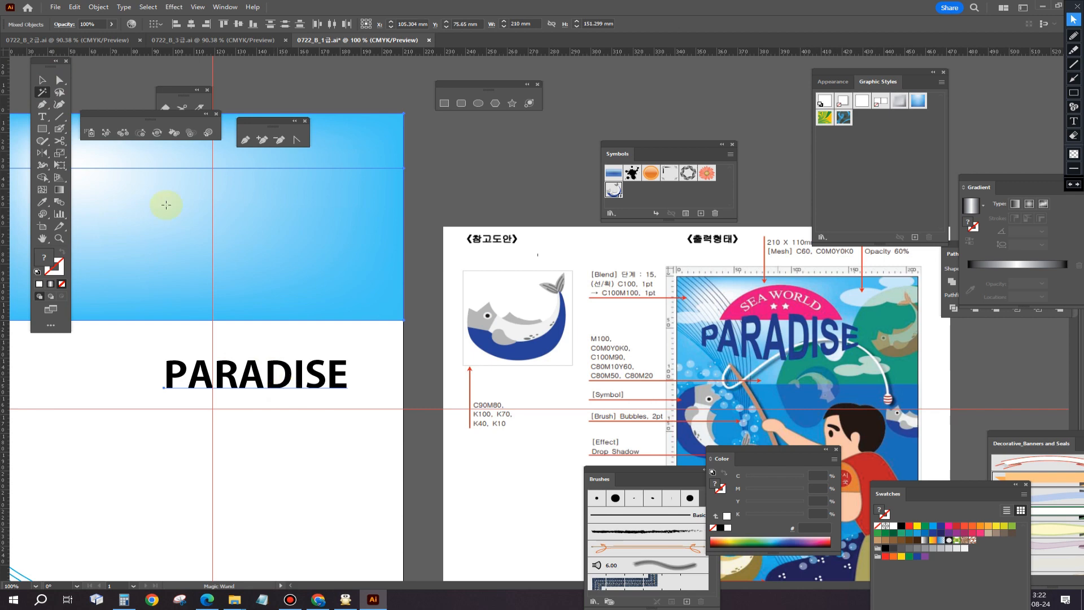
{"action": "left_click", "coordinate": [43, 80]}
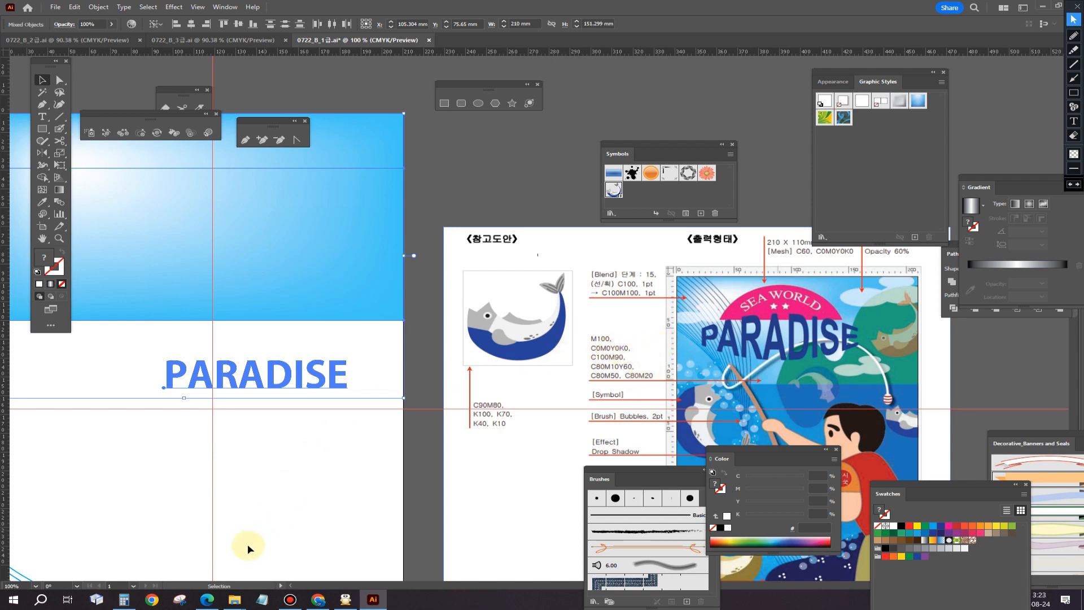
Check the PARADISE text specification in the exam PDF in Edge and set the text's font size to 70 pt in Illustrator.
{"action": "left_click", "coordinate": [208, 599]}
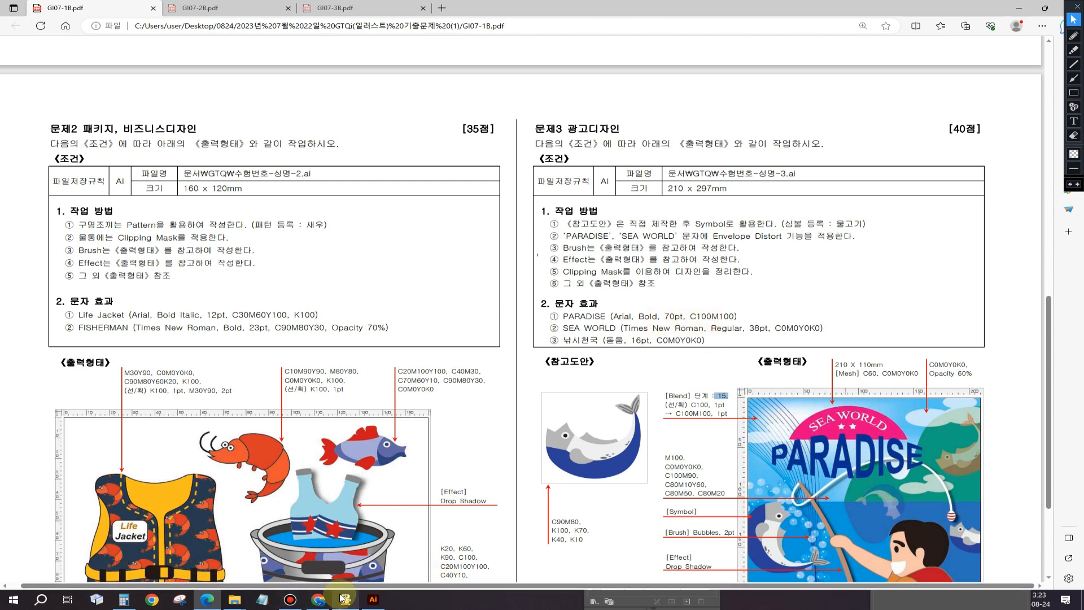
{"action": "left_click", "coordinate": [371, 602]}
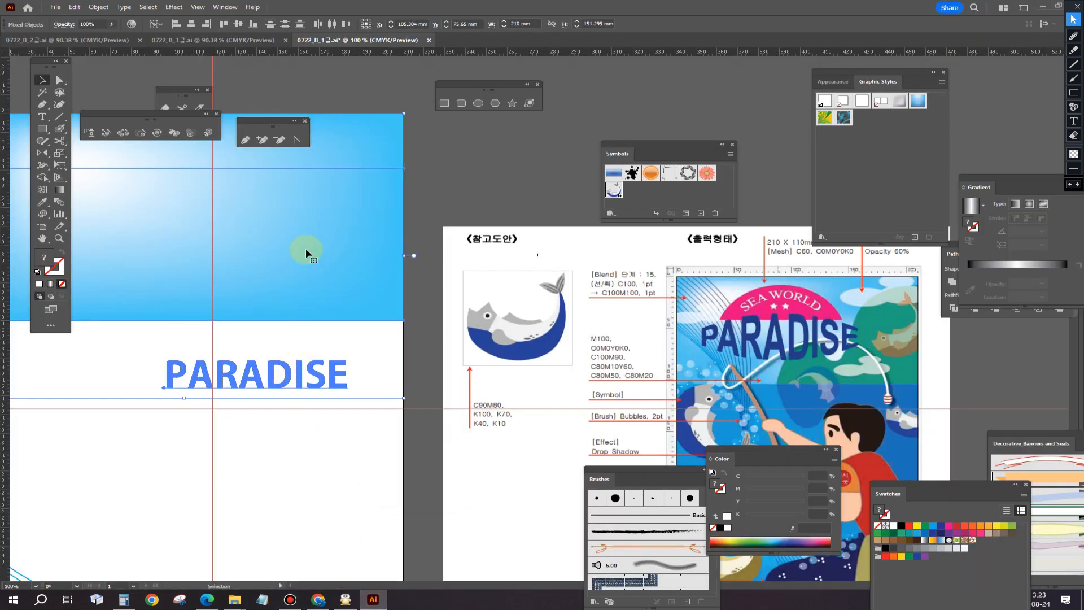
{"action": "left_click", "coordinate": [42, 117]}
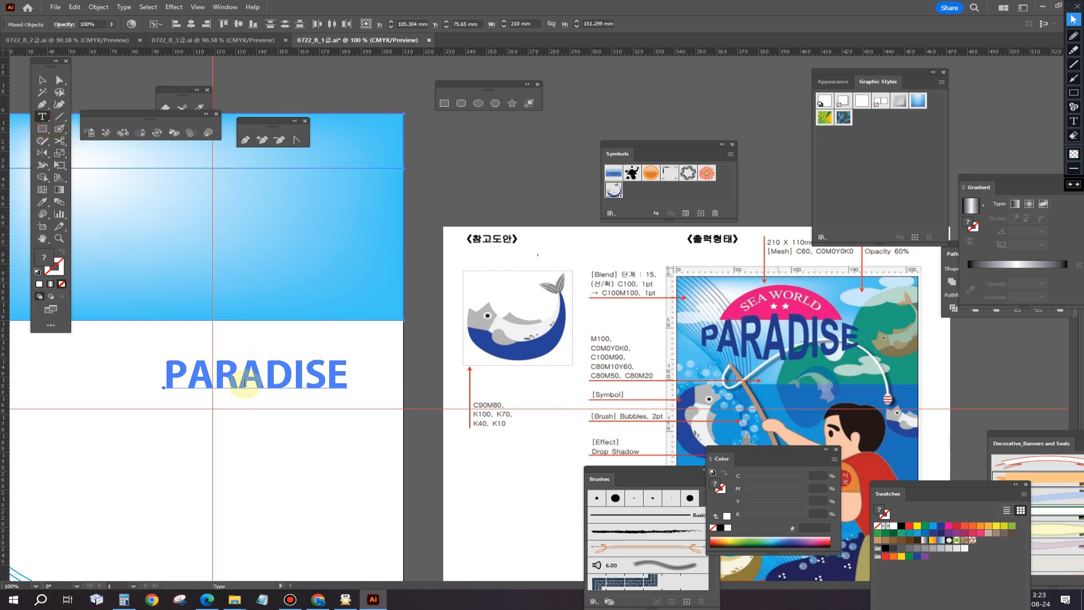
{"action": "left_click_drag", "start_coordinate": [163, 377], "coordinate": [387, 395]}
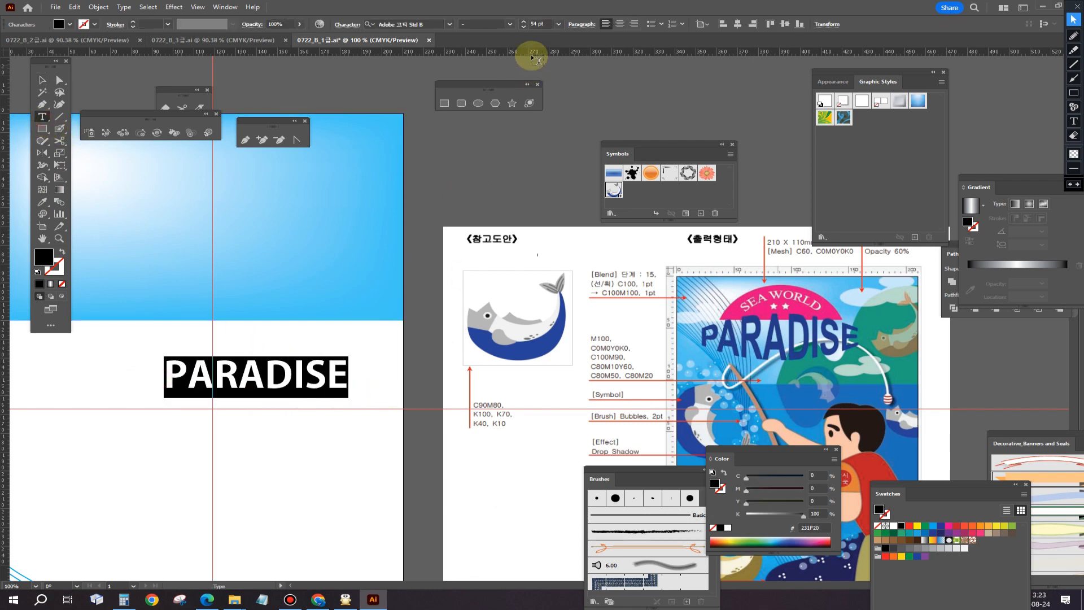
{"action": "left_click", "coordinate": [537, 24]}
{"action": "type", "text": "70pt"}
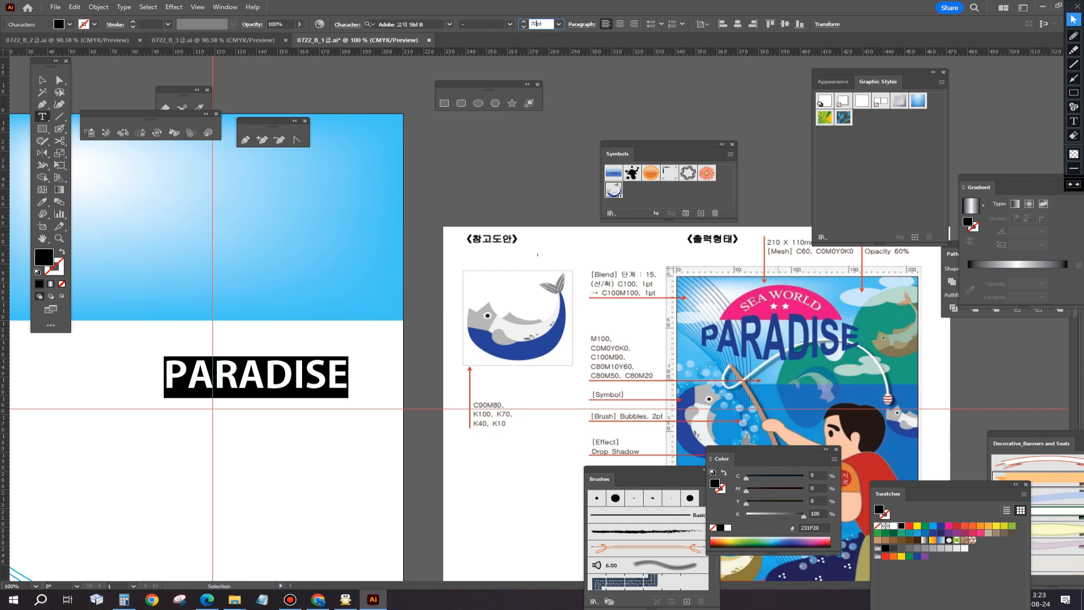
{"action": "key", "text": "Return"}
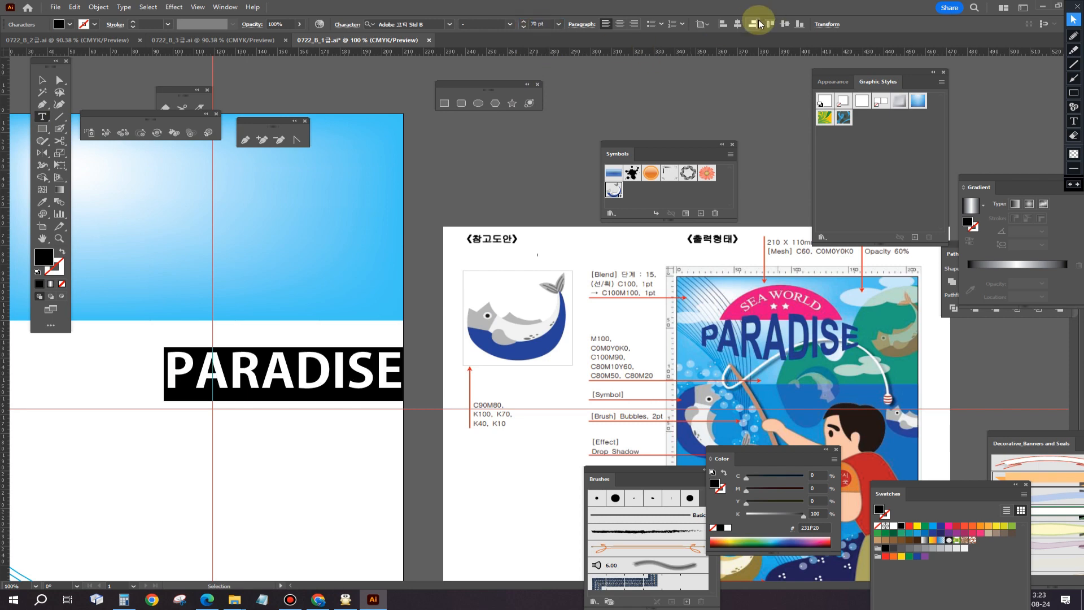
Set the PARADISE text to Arial Bold and move it onto the intersection of the two guides.
{"action": "left_click", "coordinate": [449, 24]}
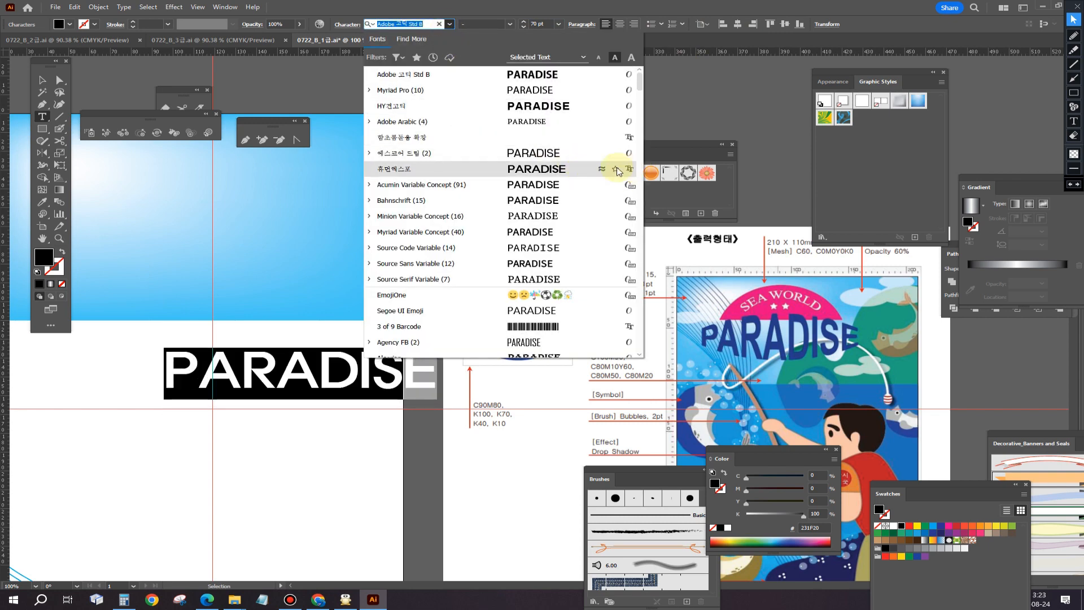
{"action": "scroll", "coordinate": [535, 201], "scroll_direction": "down", "scroll_amount": 13}
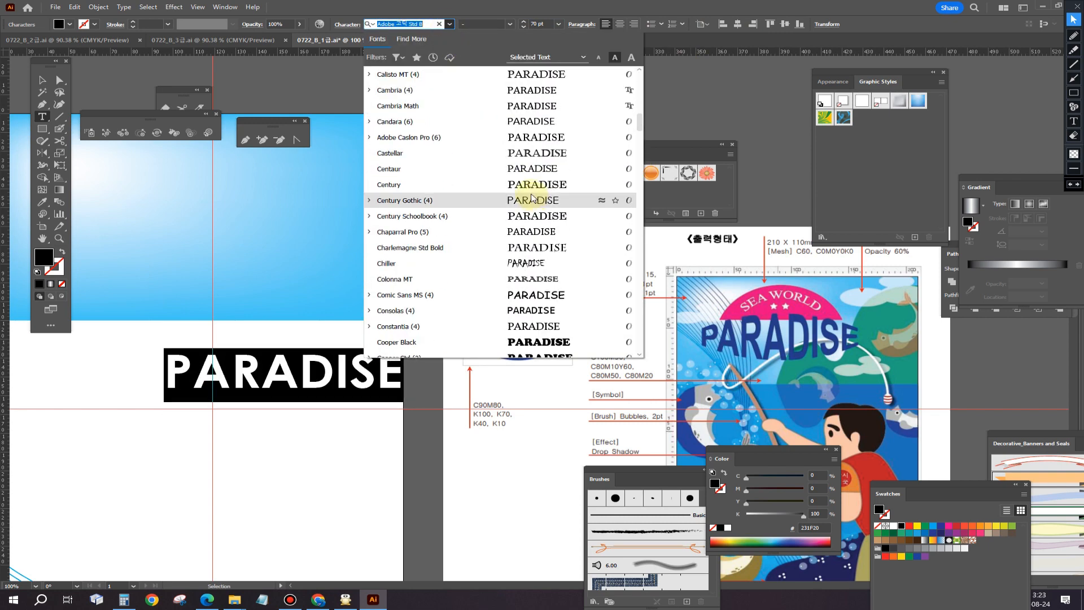
{"action": "scroll", "coordinate": [534, 200], "scroll_direction": "up", "scroll_amount": 3}
{"action": "scroll", "coordinate": [530, 198], "scroll_direction": "up", "scroll_amount": 5}
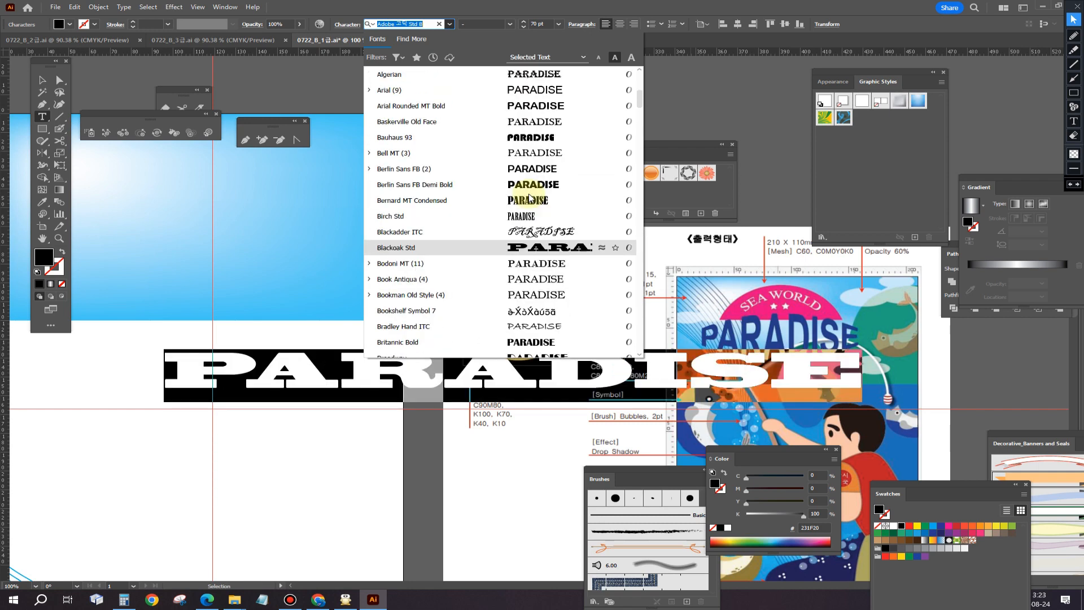
{"action": "scroll", "coordinate": [530, 197], "scroll_direction": "up", "scroll_amount": 3}
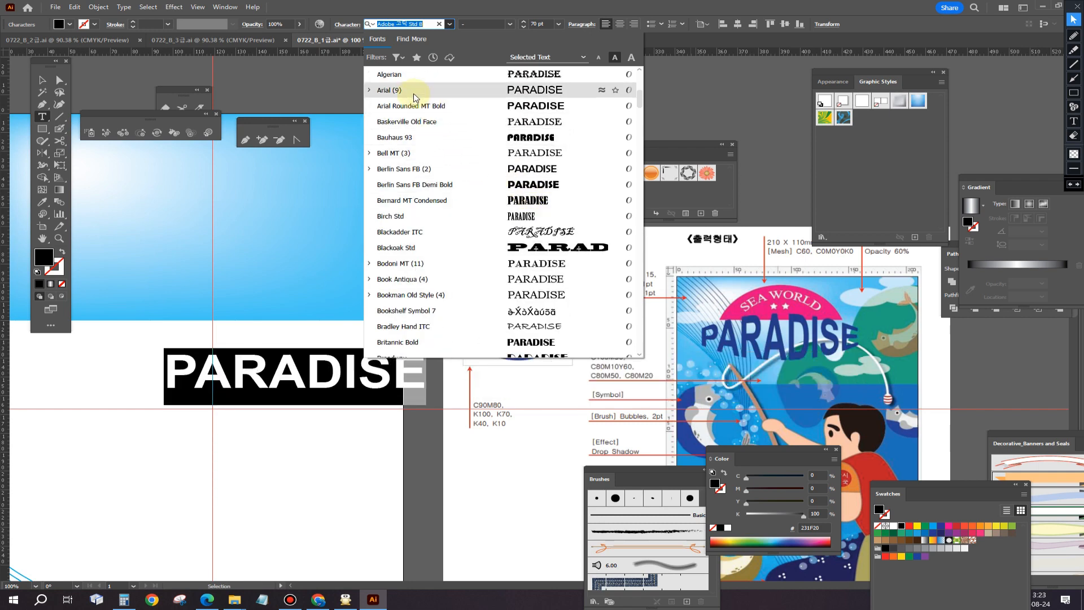
{"action": "left_click", "coordinate": [415, 95]}
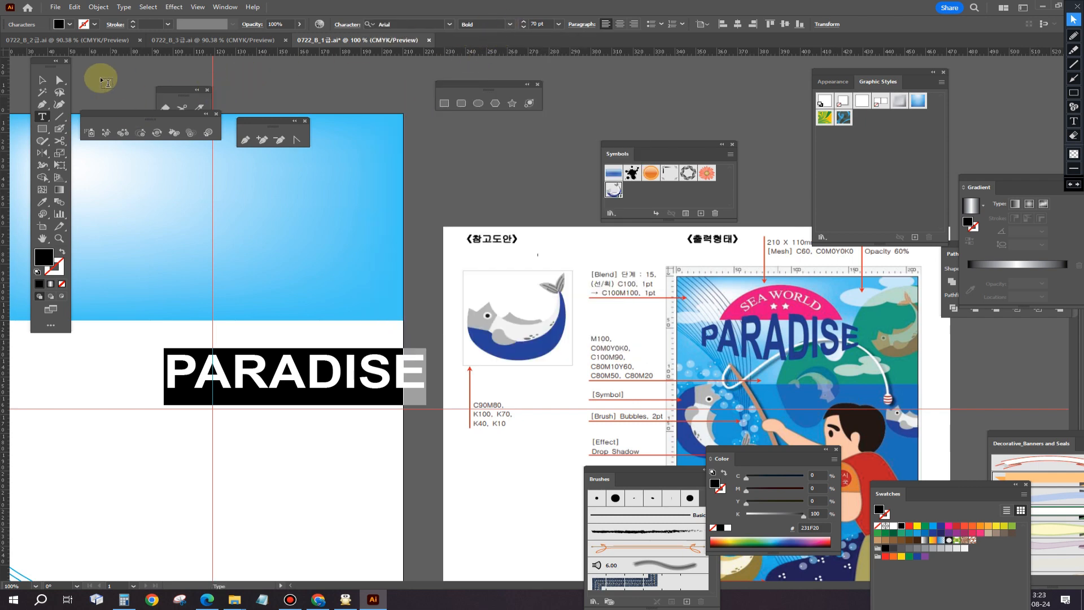
{"action": "left_click", "coordinate": [42, 79]}
{"action": "left_click_drag", "start_coordinate": [288, 380], "coordinate": [215, 426]}
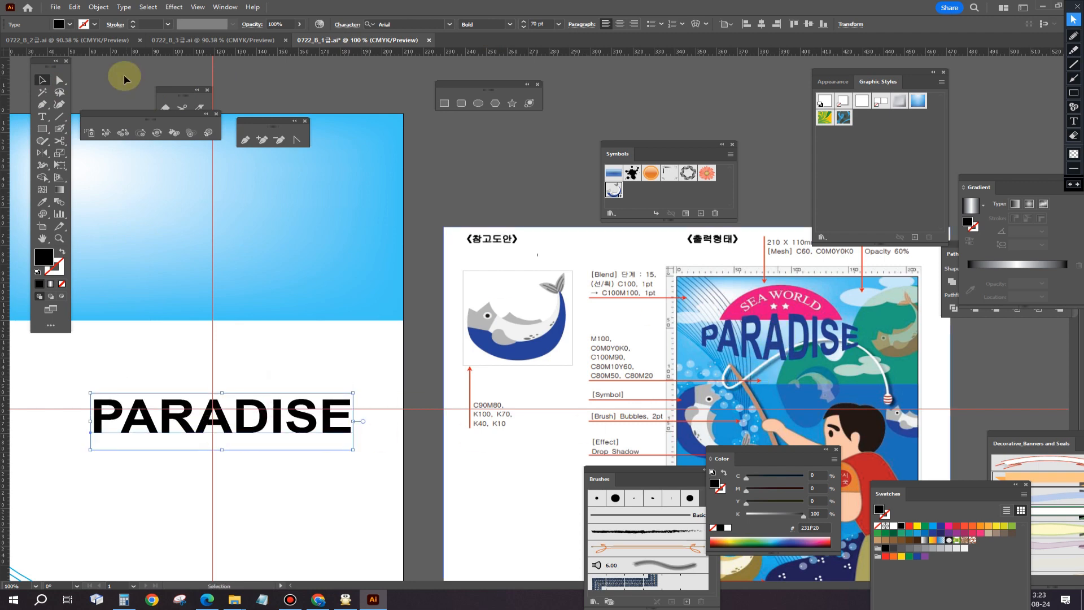
Make an envelope warp on the PARADISE text using the Bulge style.
{"action": "left_click", "coordinate": [101, 8]}
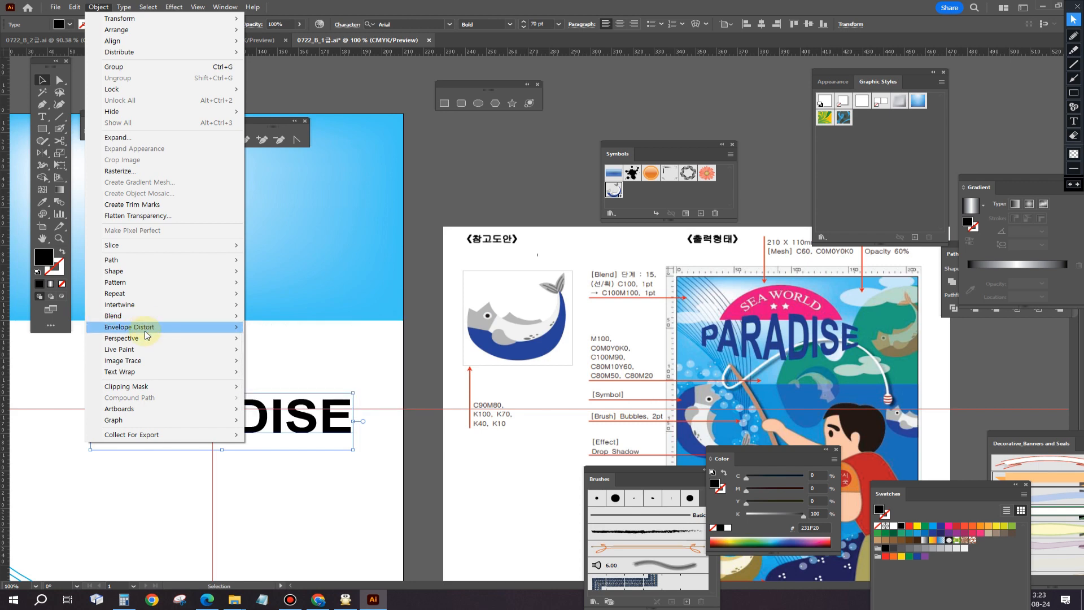
{"action": "mouse_move", "coordinate": [145, 332]}
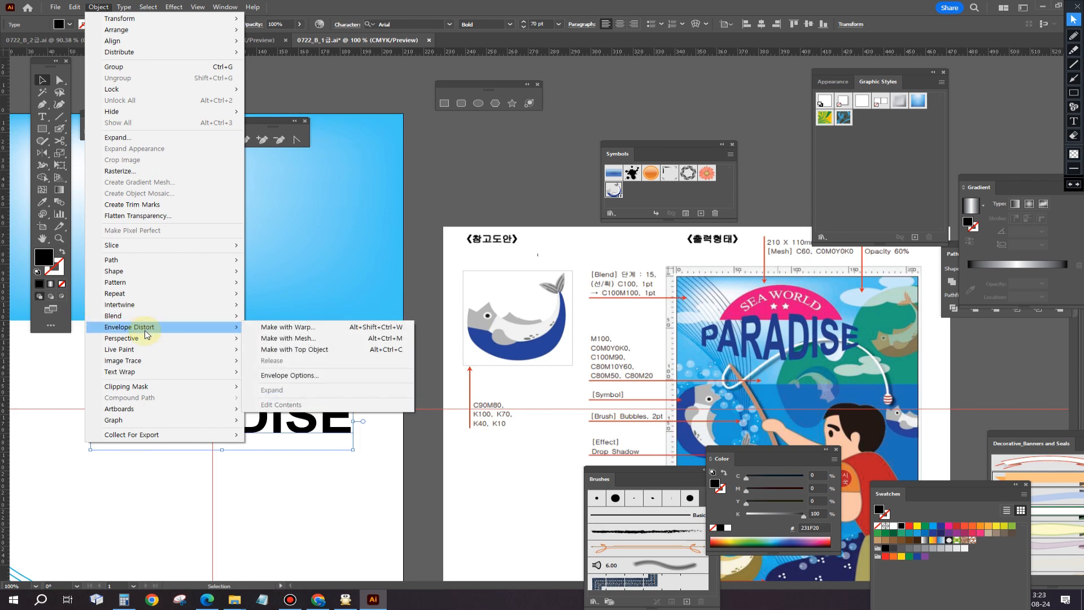
{"action": "left_click", "coordinate": [288, 328]}
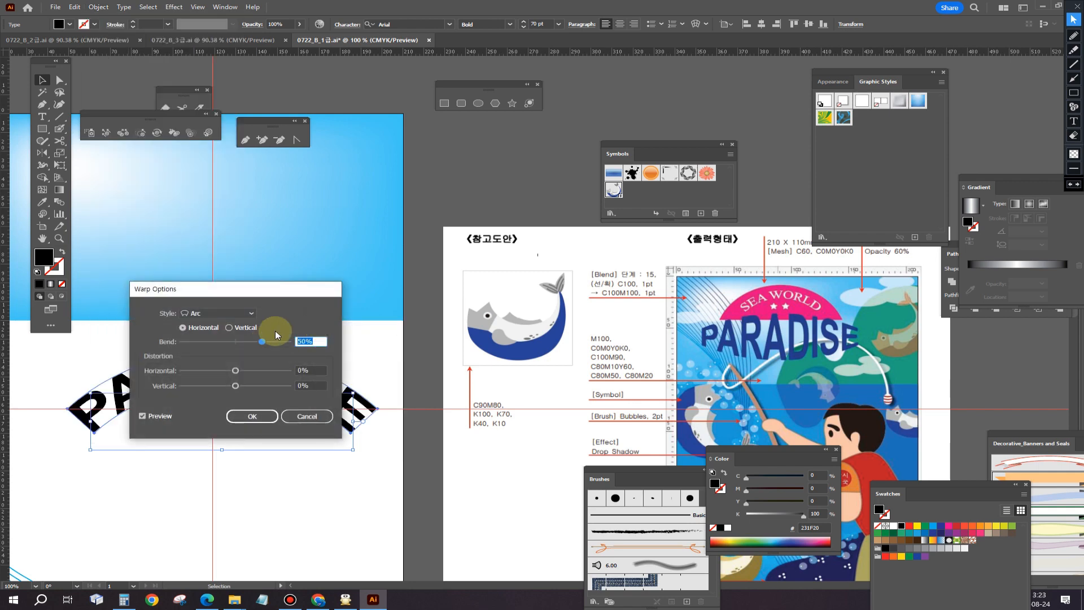
{"action": "left_click", "coordinate": [249, 313]}
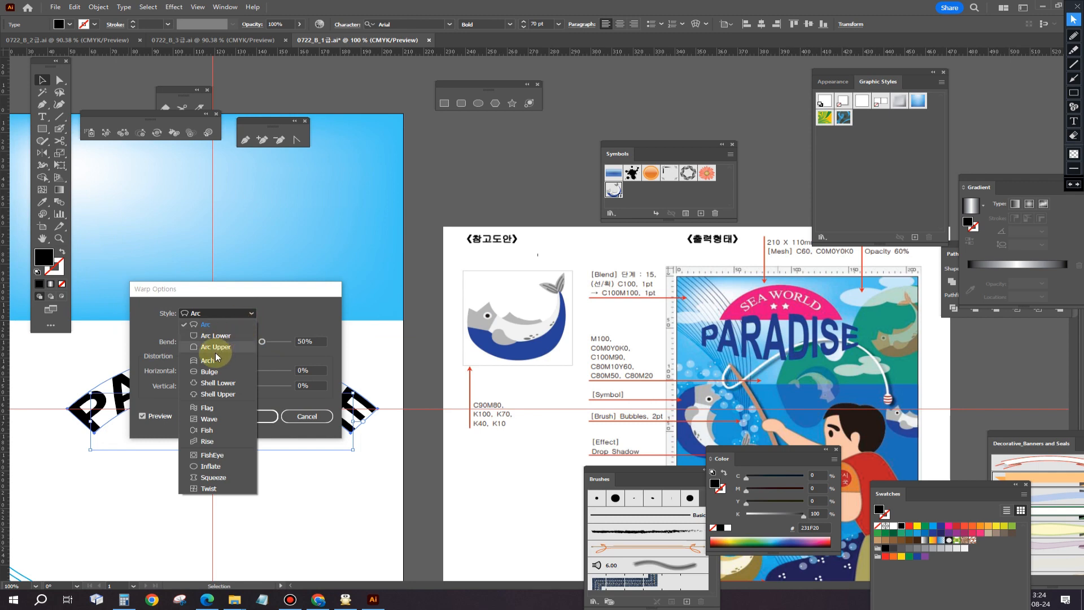
{"action": "left_click", "coordinate": [210, 372]}
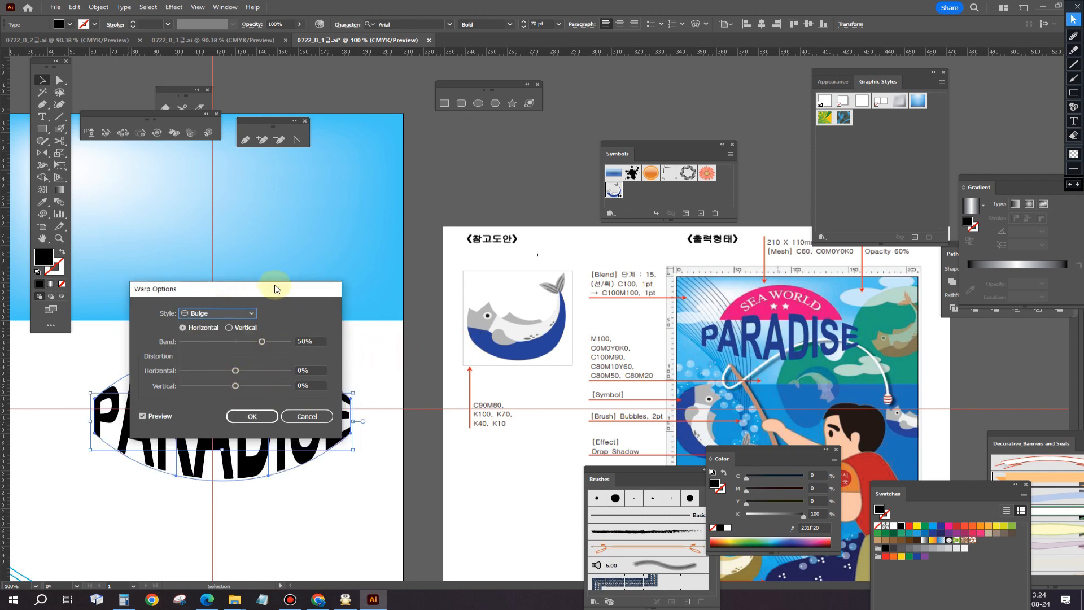
Reduce the horizontal Bulge bend to 21% and apply the warp to the PARADISE text.
{"action": "left_click_drag", "start_coordinate": [275, 289], "coordinate": [562, 389]}
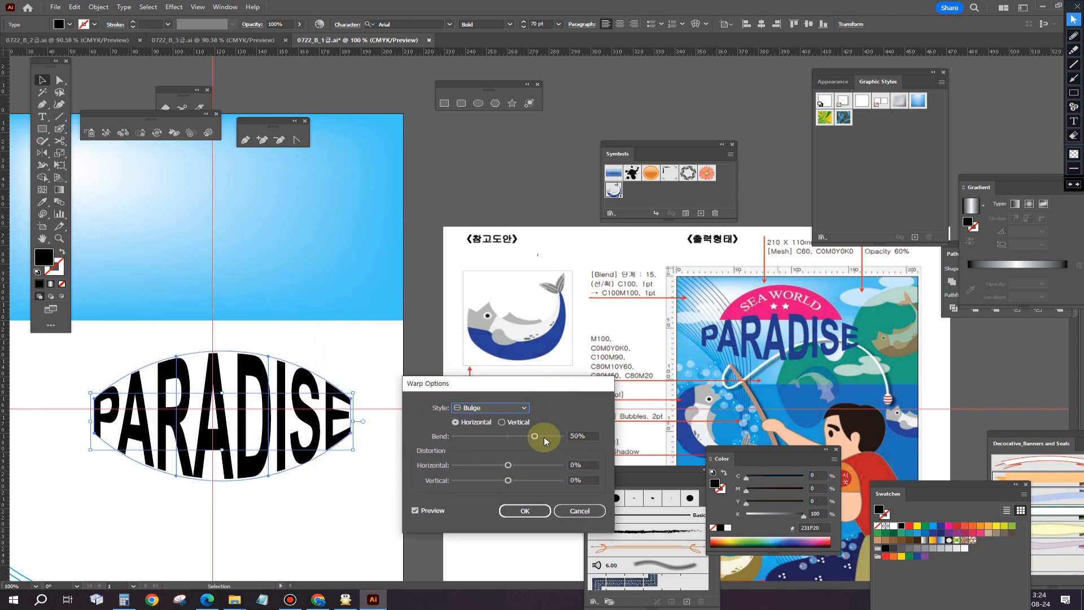
{"action": "left_click_drag", "start_coordinate": [537, 436], "coordinate": [521, 436]}
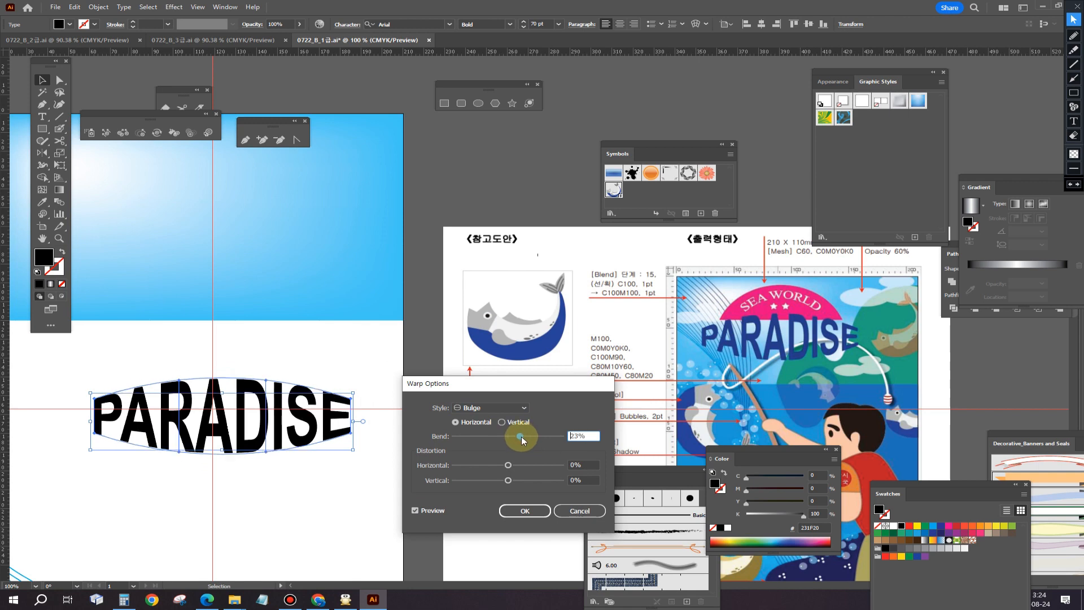
{"action": "left_click_drag", "start_coordinate": [521, 436], "coordinate": [520, 436]}
{"action": "left_click", "coordinate": [541, 511]}
{"action": "left_click", "coordinate": [313, 353]}
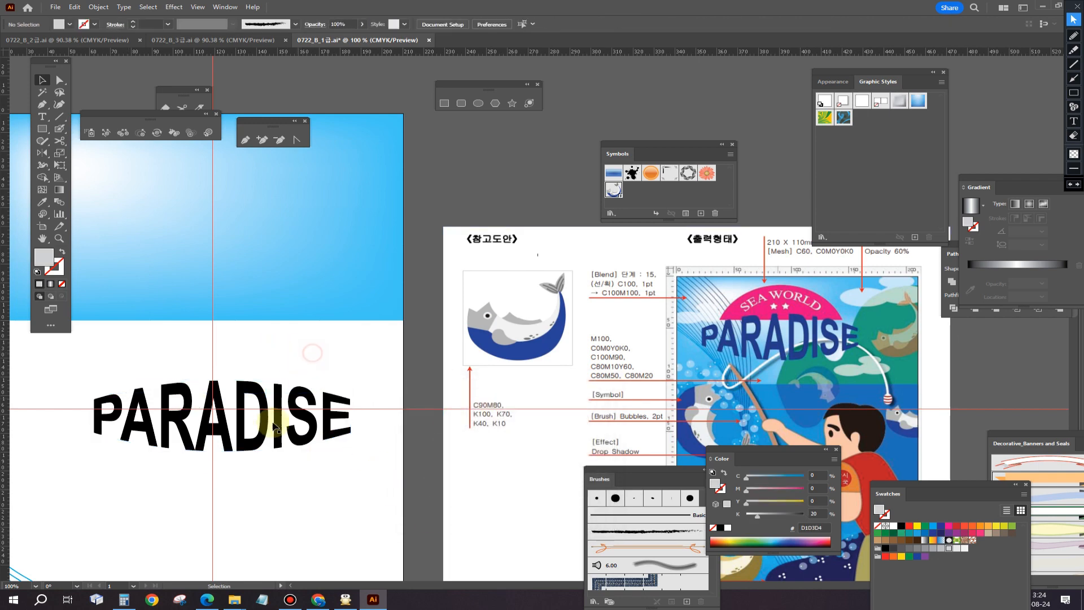
{"action": "left_click", "coordinate": [261, 437]}
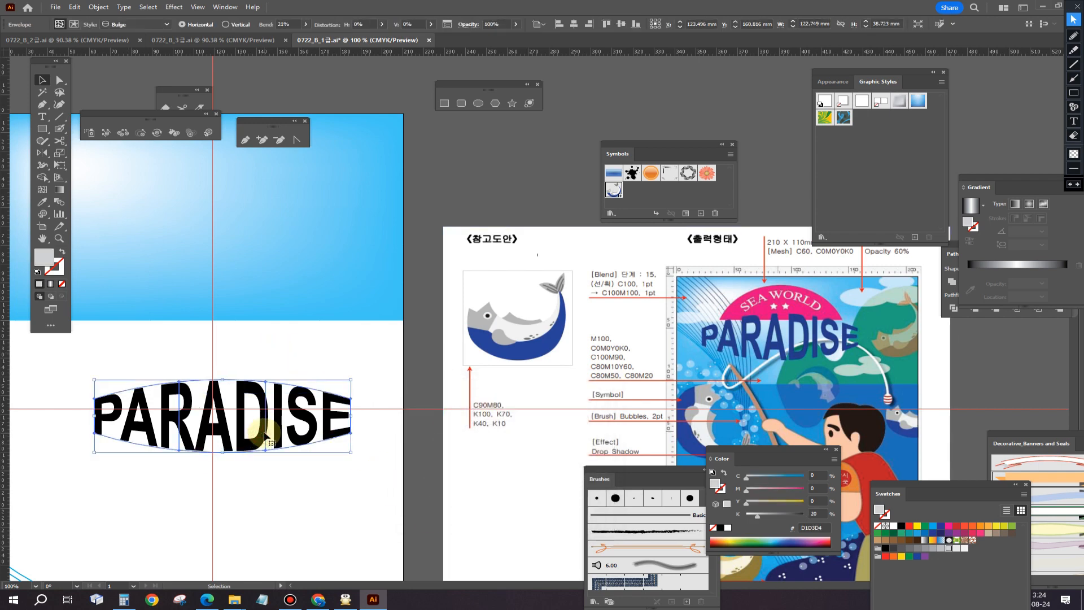
{"action": "left_click", "coordinate": [336, 427]}
Open the Decorative_Scatter brush library and dock it beneath the Brushes panel beside the poster.
{"action": "scroll", "coordinate": [763, 356], "scroll_direction": "down", "scroll_amount": 1}
{"action": "scroll", "coordinate": [762, 356], "scroll_direction": "down", "scroll_amount": 3}
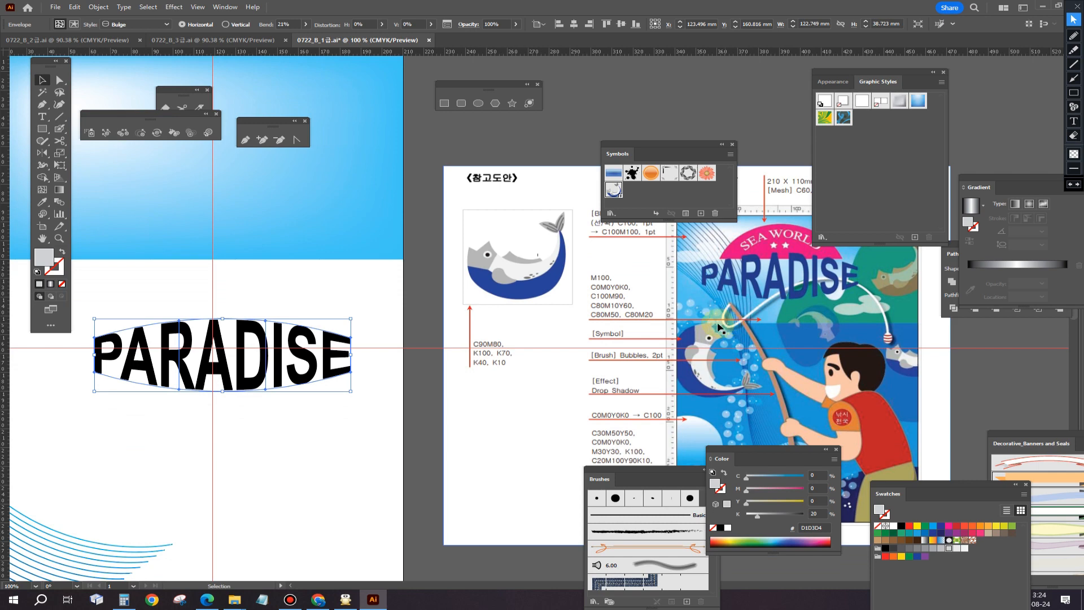
{"action": "left_click_drag", "start_coordinate": [629, 472], "coordinate": [417, 227]}
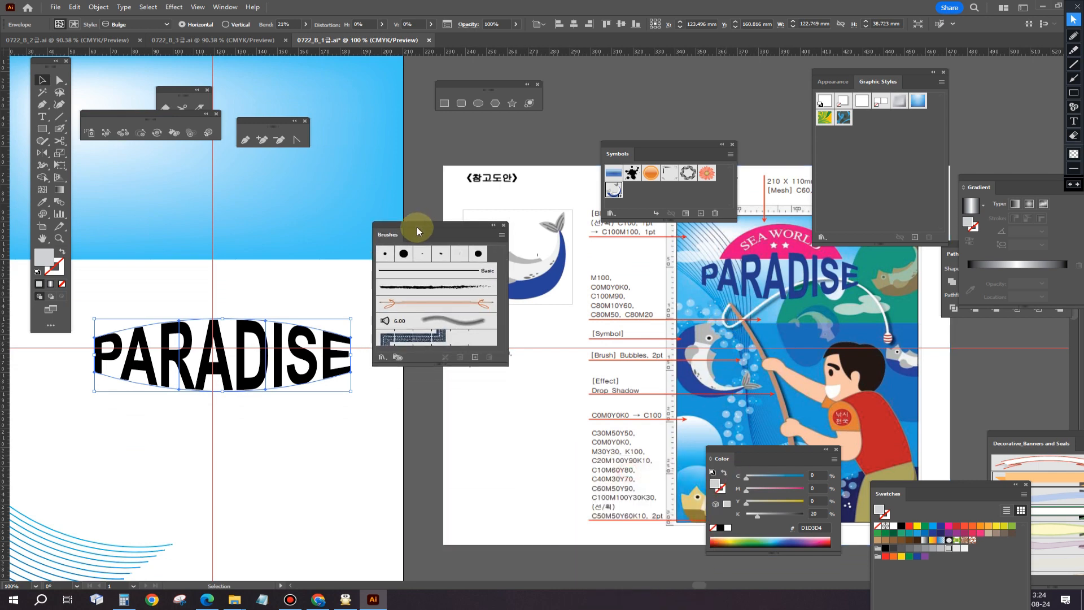
{"action": "left_click", "coordinate": [382, 358]}
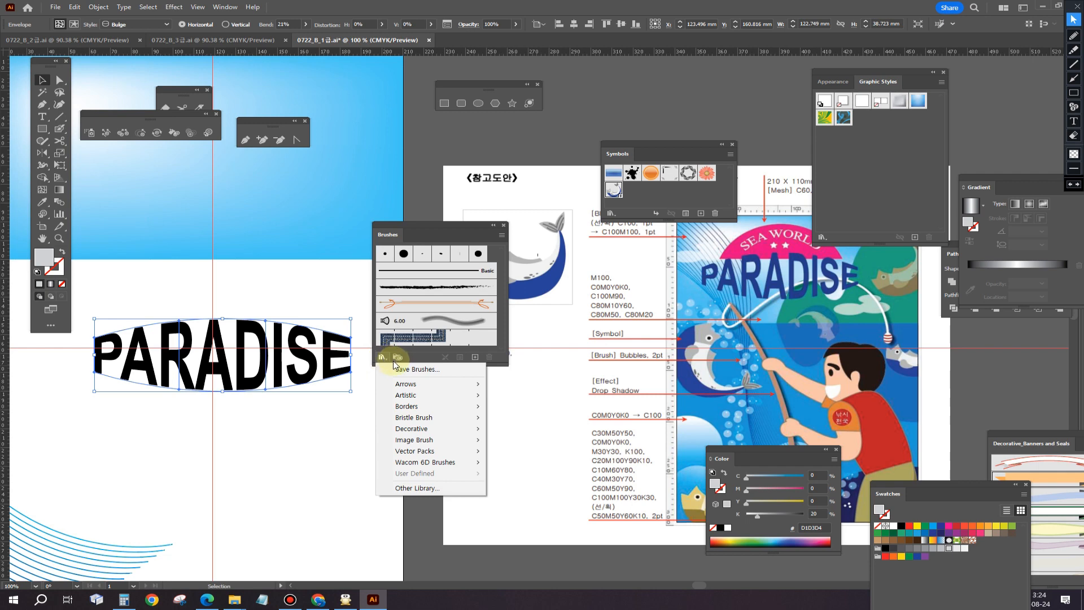
{"action": "mouse_move", "coordinate": [429, 428]}
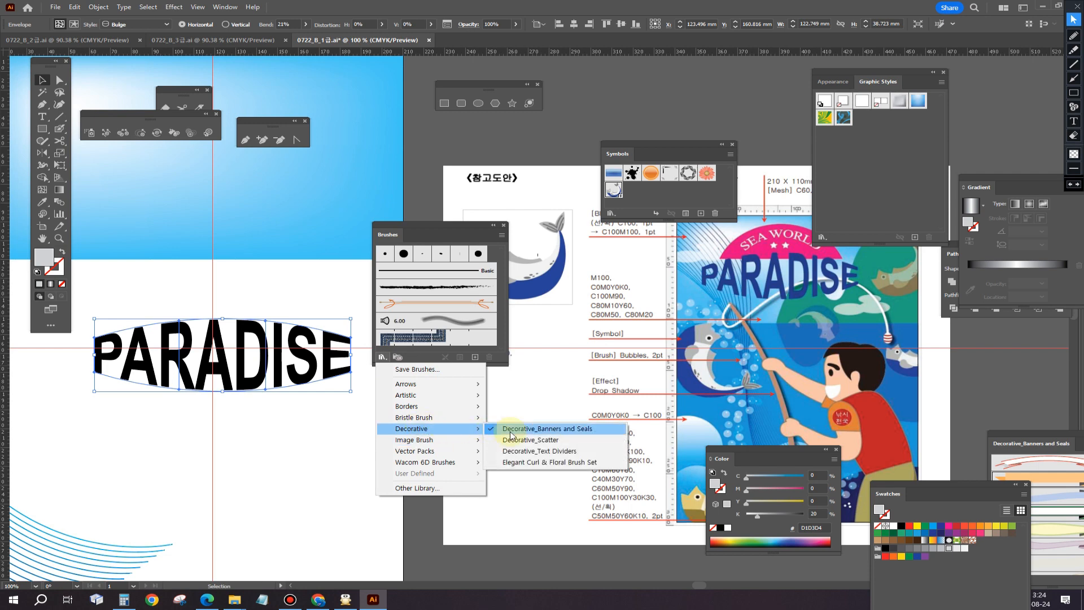
{"action": "left_click", "coordinate": [545, 440]}
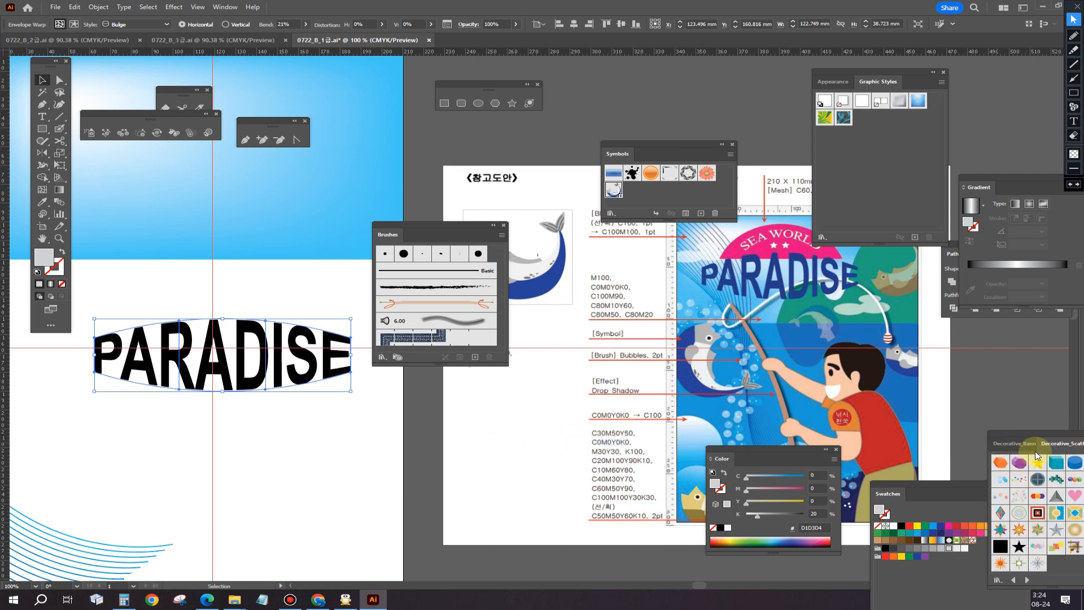
{"action": "mouse_move", "coordinate": [1045, 444]}
{"action": "left_mouse_down"}
{"action": "mouse_move", "coordinate": [543, 316]}
{"action": "mouse_move", "coordinate": [438, 371]}
{"action": "left_mouse_up"}
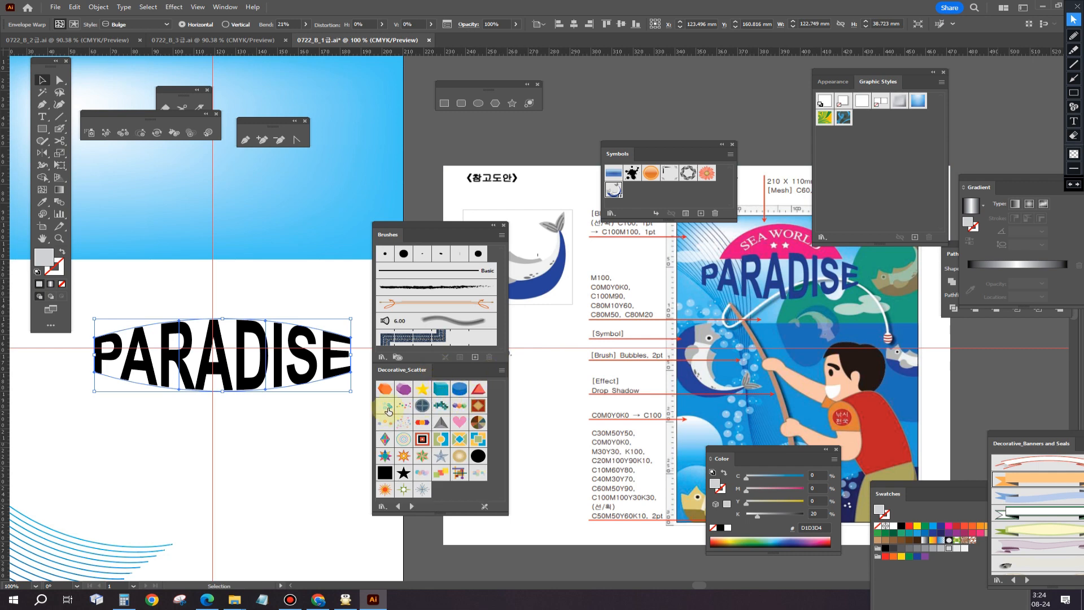
Show the Decorative_Scatter library as a list and choose the Bubbles brush.
{"action": "left_click", "coordinate": [502, 371]}
{"action": "left_click", "coordinate": [546, 412]}
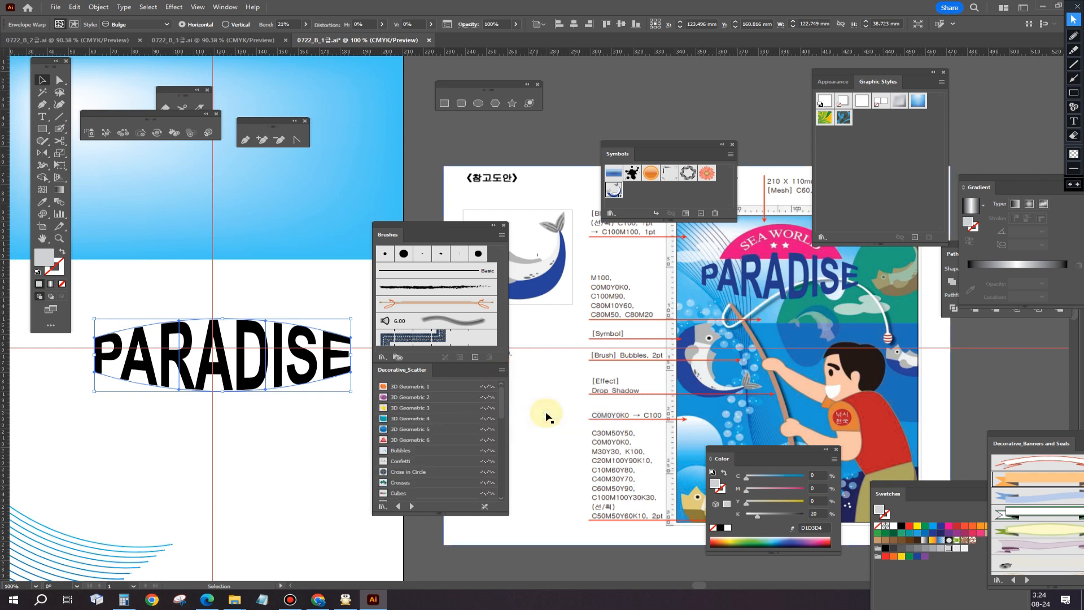
{"action": "left_click", "coordinate": [396, 452]}
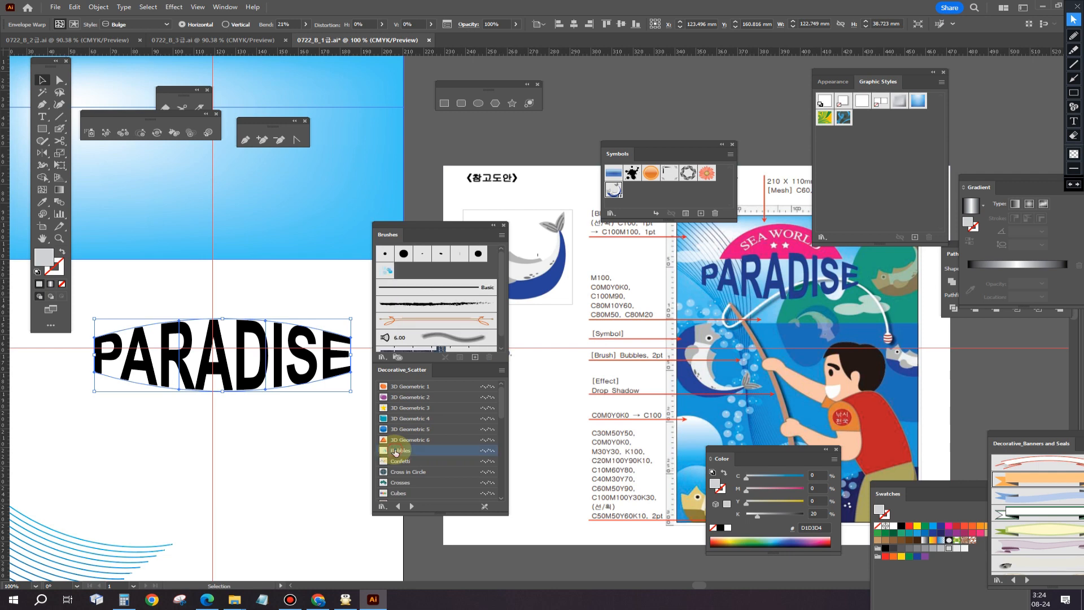
{"action": "left_click", "coordinate": [388, 271]}
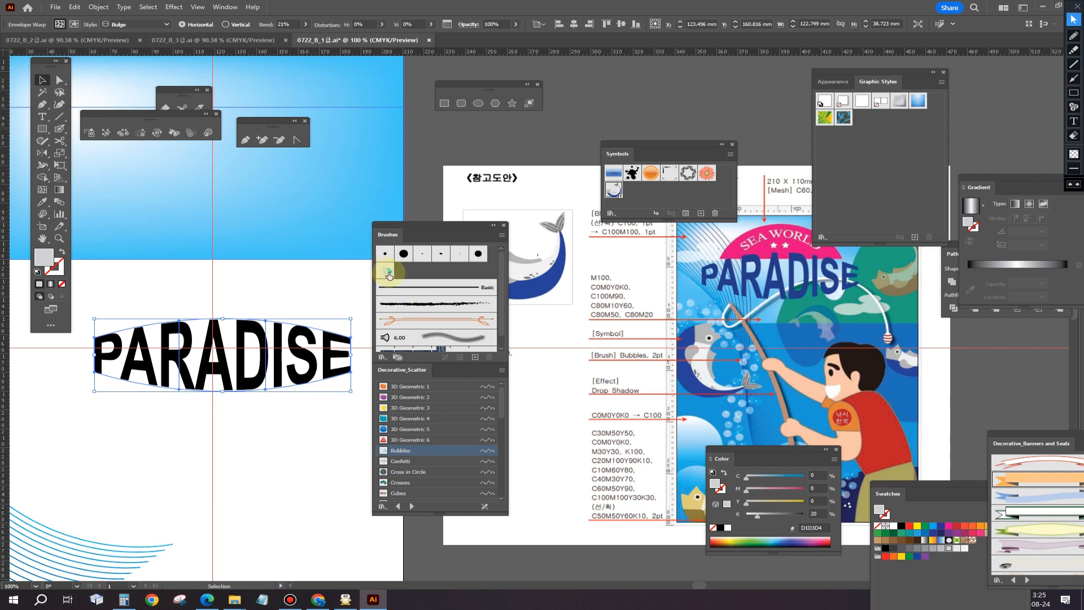
{"action": "left_click", "coordinate": [59, 129]}
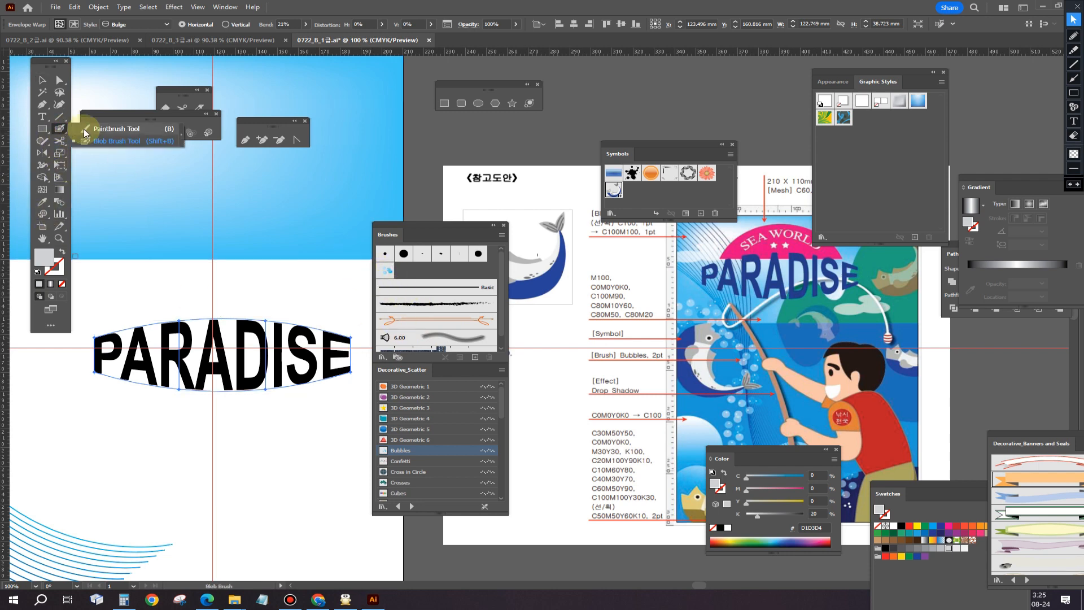
{"action": "left_click", "coordinate": [98, 141]}
{"action": "scroll", "coordinate": [226, 232], "scroll_direction": "down", "scroll_amount": 2}
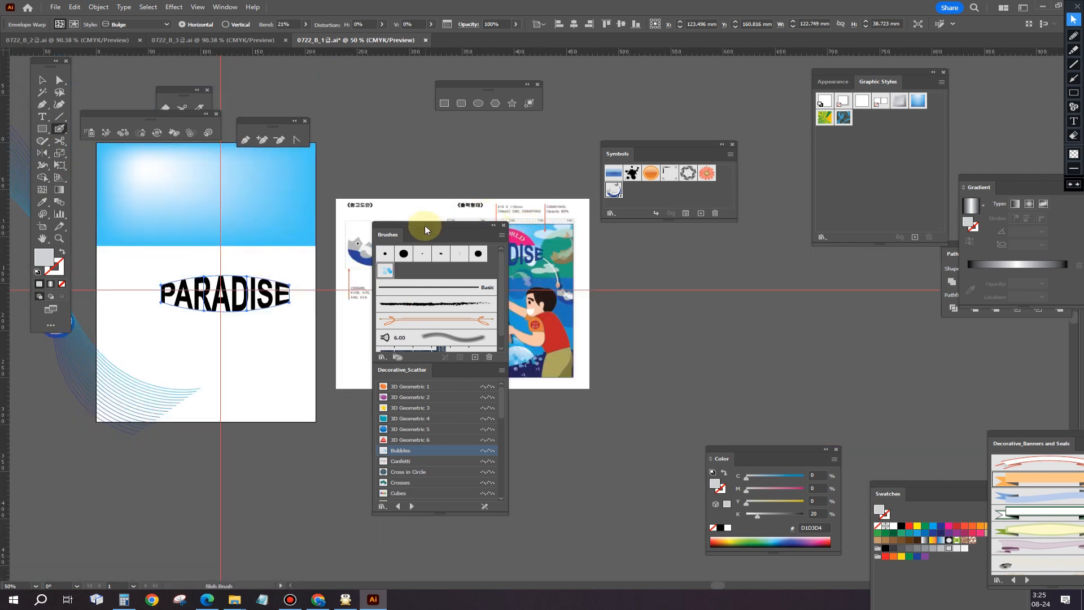
{"action": "left_click_drag", "start_coordinate": [425, 225], "coordinate": [758, 277]}
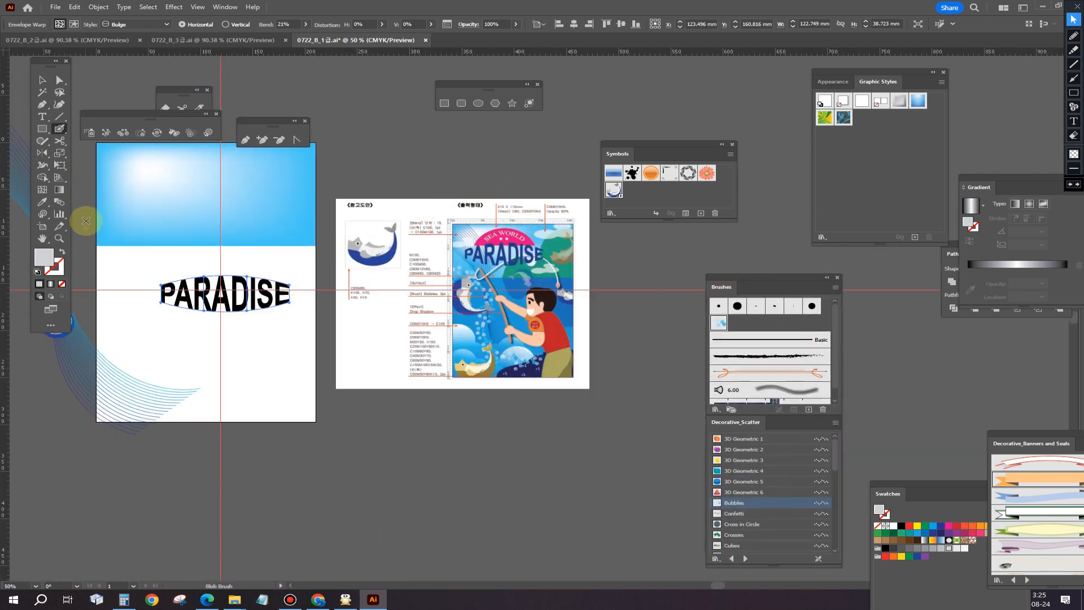
{"action": "mouse_move", "coordinate": [85, 221]}
{"action": "left_mouse_down"}
{"action": "mouse_move", "coordinate": [140, 225]}
{"action": "mouse_move", "coordinate": [166, 264]}
{"action": "mouse_move", "coordinate": [216, 285]}
{"action": "mouse_move", "coordinate": [191, 364]}
{"action": "mouse_move", "coordinate": [260, 376]}
{"action": "mouse_move", "coordinate": [281, 404]}
{"action": "mouse_move", "coordinate": [257, 408]}
{"action": "mouse_move", "coordinate": [333, 418]}
{"action": "mouse_move", "coordinate": [392, 364]}
{"action": "left_mouse_up"}
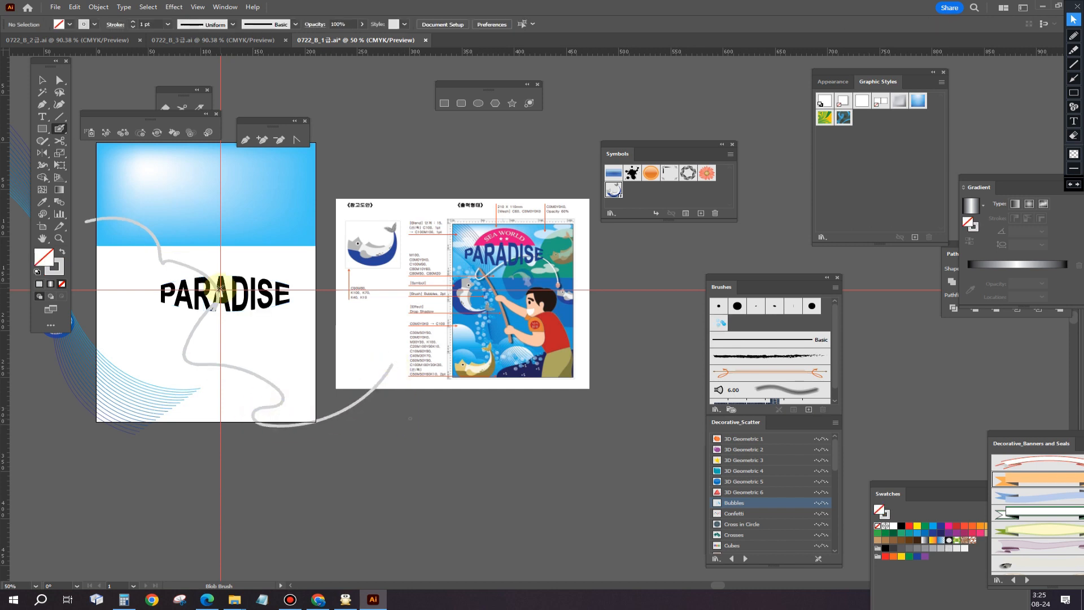
{"action": "left_click", "coordinate": [41, 79]}
{"action": "left_click", "coordinate": [167, 264]}
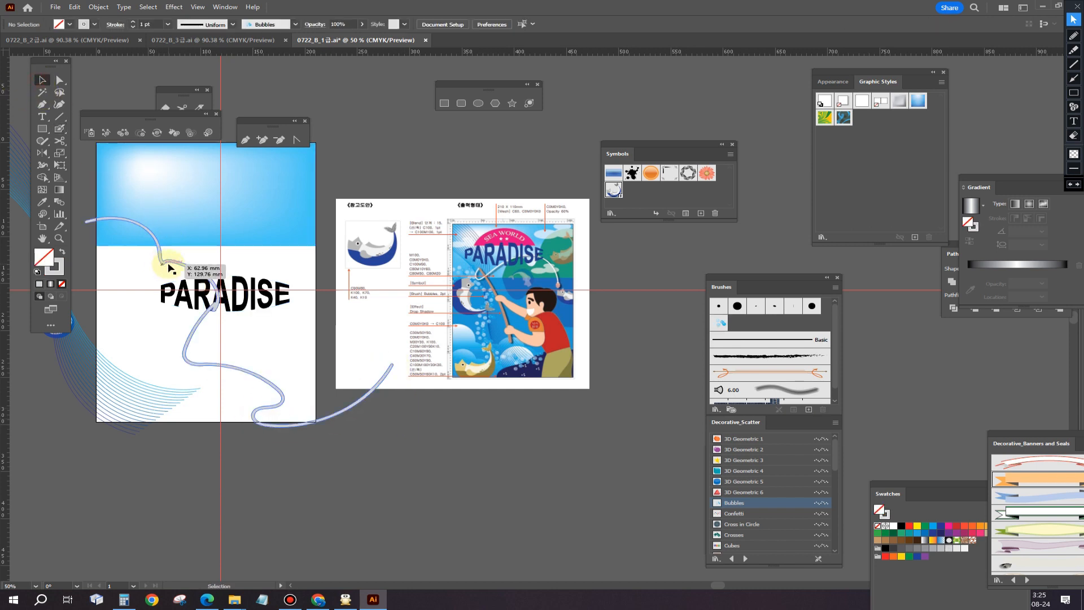
{"action": "left_click", "coordinate": [168, 264]}
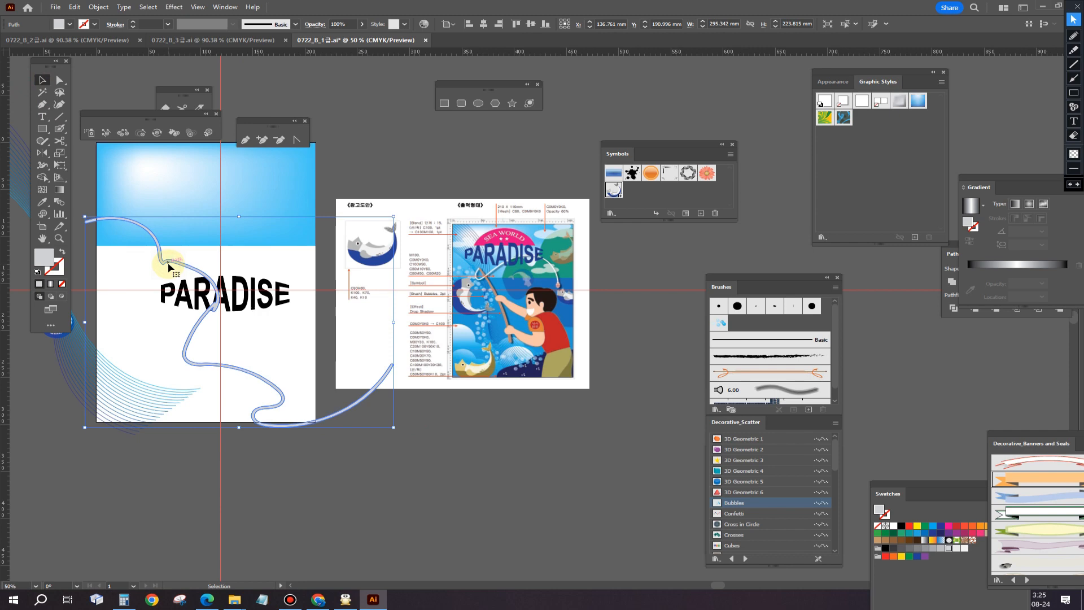
{"action": "key", "text": "Delete"}
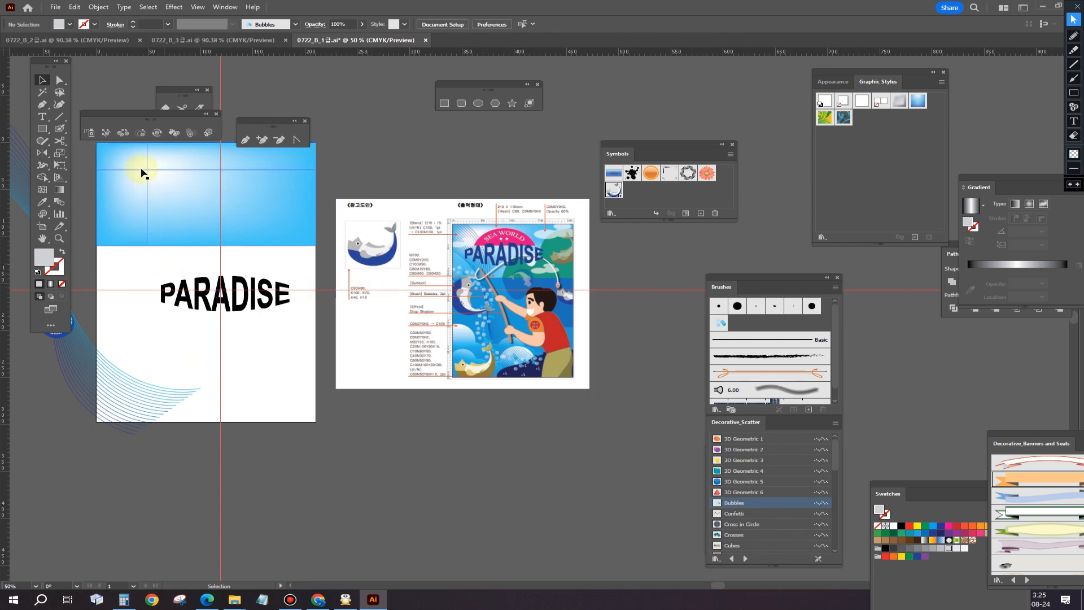
Paint a winding trail of bubbles with the Paintbrush tool from the poster's sky down across the artboard and past its edge.
{"action": "left_click", "coordinate": [59, 129]}
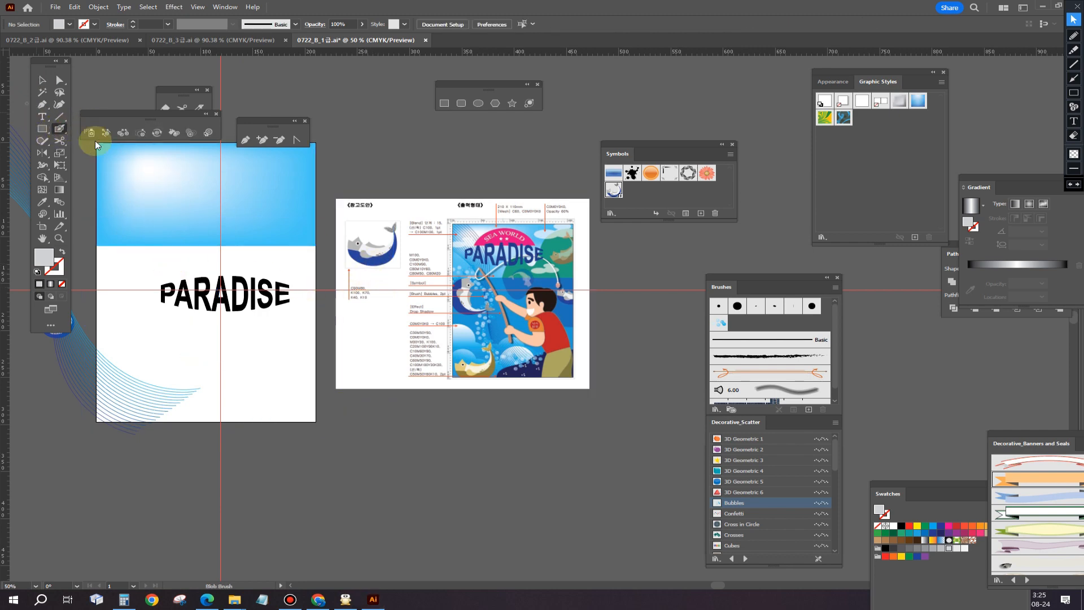
{"action": "key", "text": "b"}
{"action": "mouse_move", "coordinate": [107, 211]}
{"action": "left_mouse_down"}
{"action": "mouse_move", "coordinate": [143, 224]}
{"action": "mouse_move", "coordinate": [133, 290]}
{"action": "mouse_move", "coordinate": [204, 330]}
{"action": "mouse_move", "coordinate": [194, 370]}
{"action": "mouse_move", "coordinate": [276, 397]}
{"action": "mouse_move", "coordinate": [360, 341]}
{"action": "left_mouse_up"}
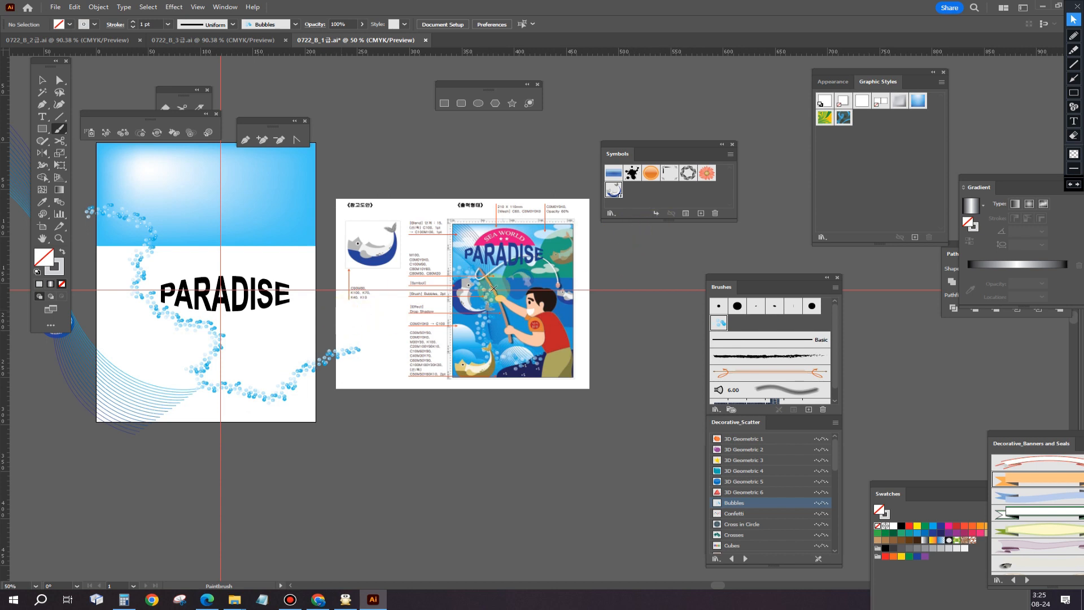
Move the blended wave lines and the whale illustrations from the pasteboard onto the poster, and shift the reference image farther from the artboard.
{"action": "key", "text": "ctrl"}
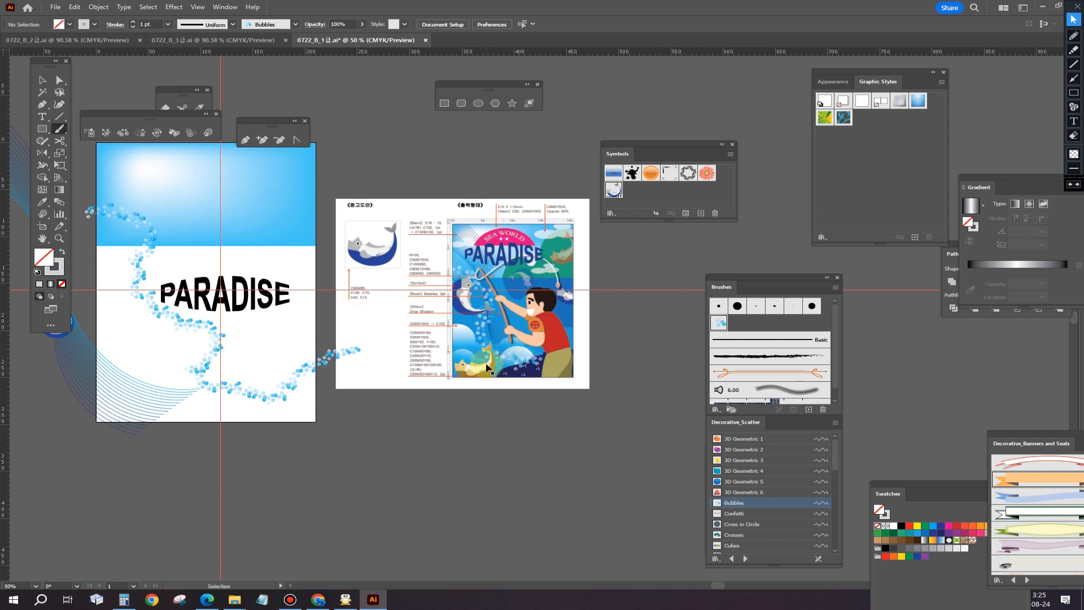
{"action": "left_click_drag", "start_coordinate": [215, 249], "coordinate": [340, 300]}
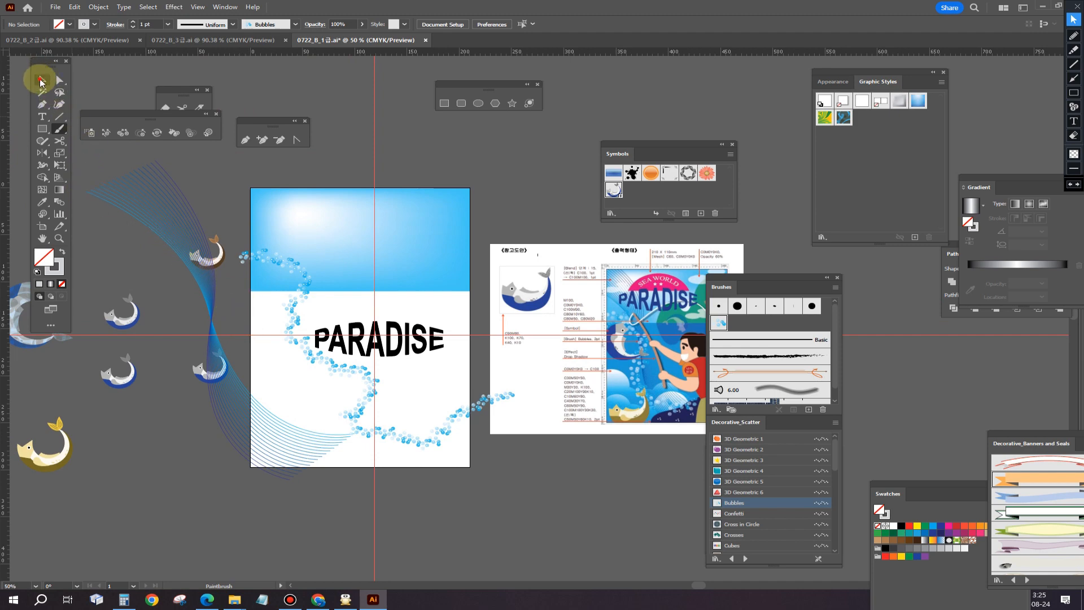
{"action": "left_click", "coordinate": [41, 82]}
{"action": "left_click_drag", "start_coordinate": [199, 299], "coordinate": [285, 352]}
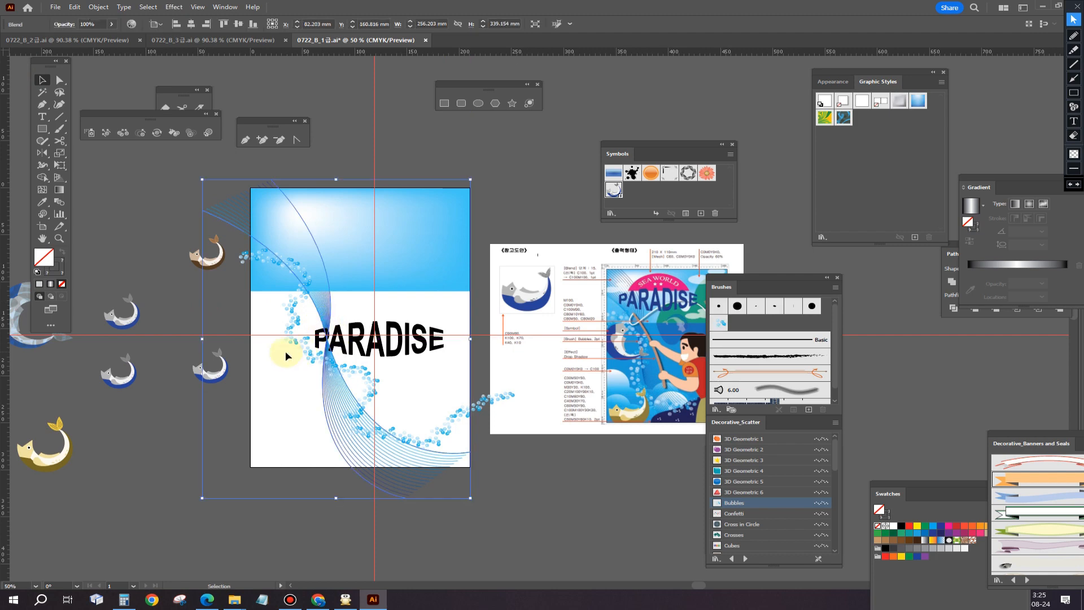
{"action": "left_click_drag", "start_coordinate": [124, 320], "coordinate": [372, 326]}
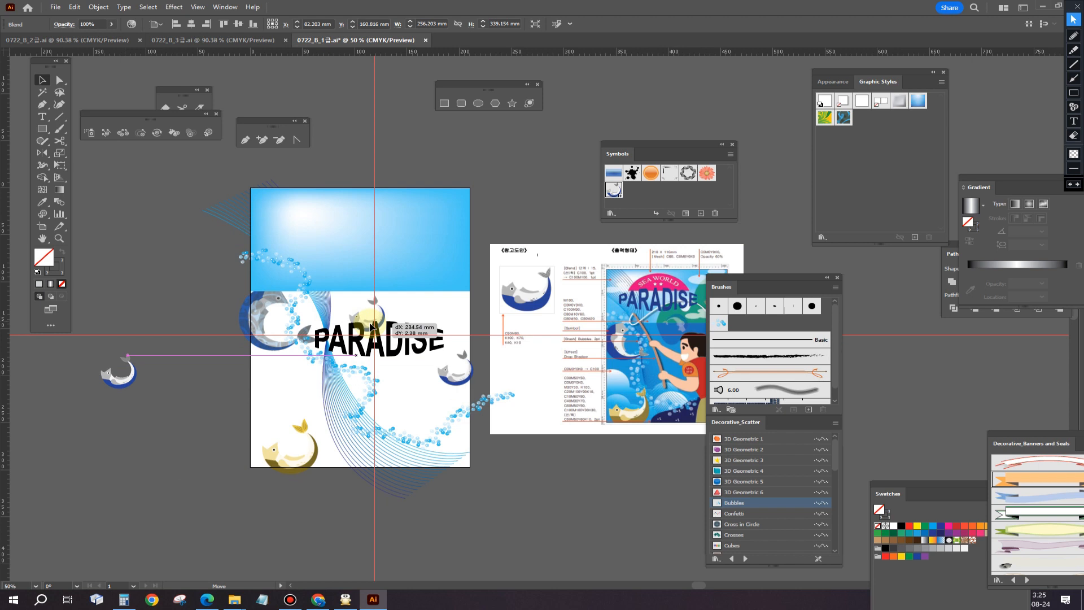
{"action": "left_click_drag", "start_coordinate": [372, 326], "coordinate": [373, 326]}
{"action": "left_click_drag", "start_coordinate": [537, 259], "coordinate": [608, 251]}
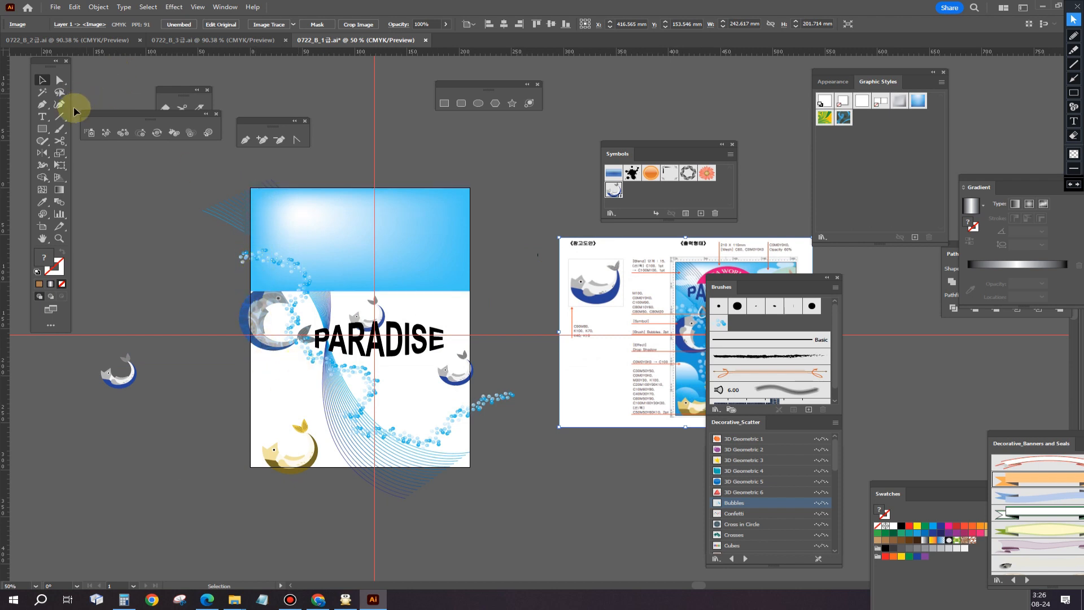
Create a 210 × 297 mm rectangle with the Rectangle tool.
{"action": "left_click", "coordinate": [42, 129]}
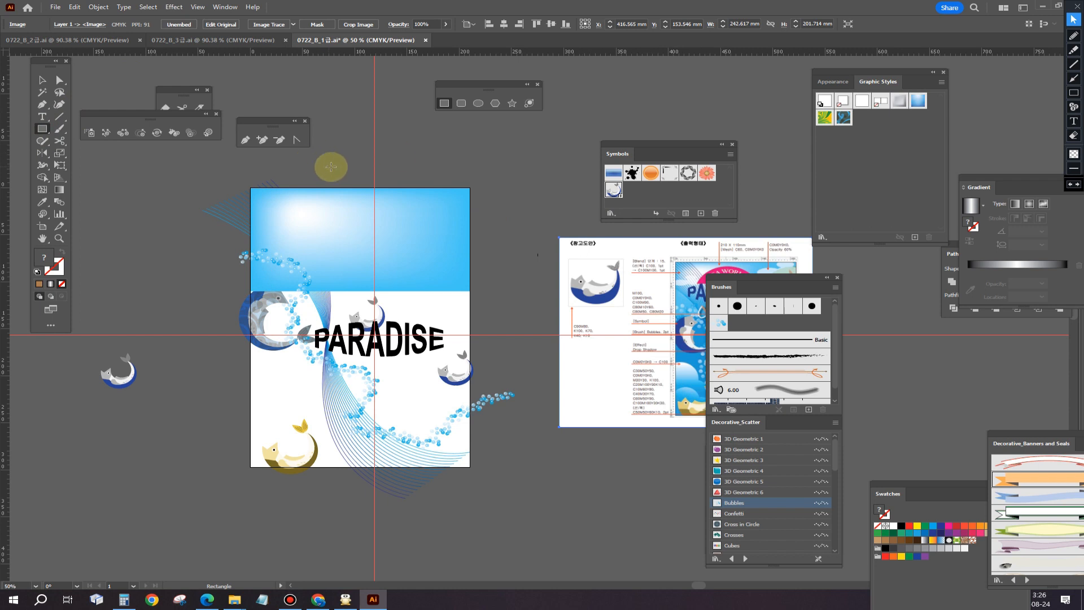
{"action": "left_click", "coordinate": [405, 162]}
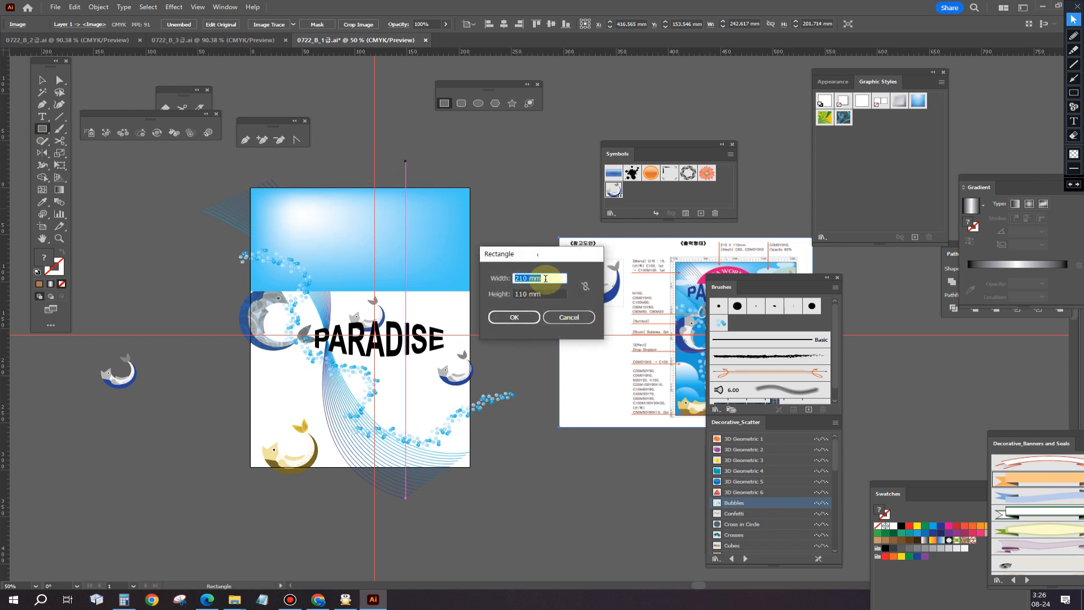
{"action": "key", "text": "Tab"}
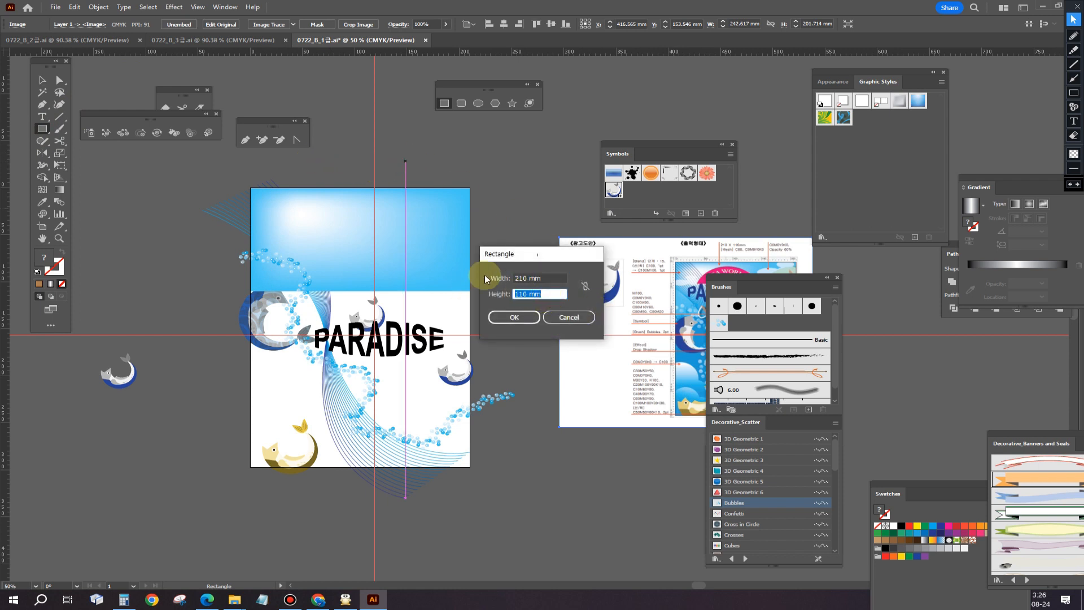
{"action": "type", "text": "297"}
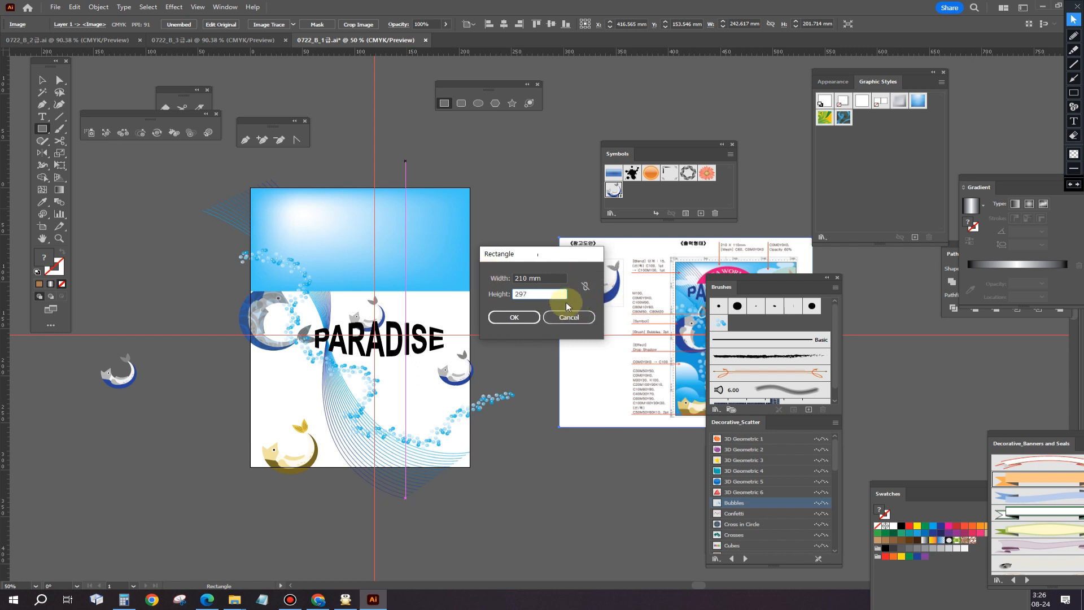
{"action": "left_click", "coordinate": [514, 318]}
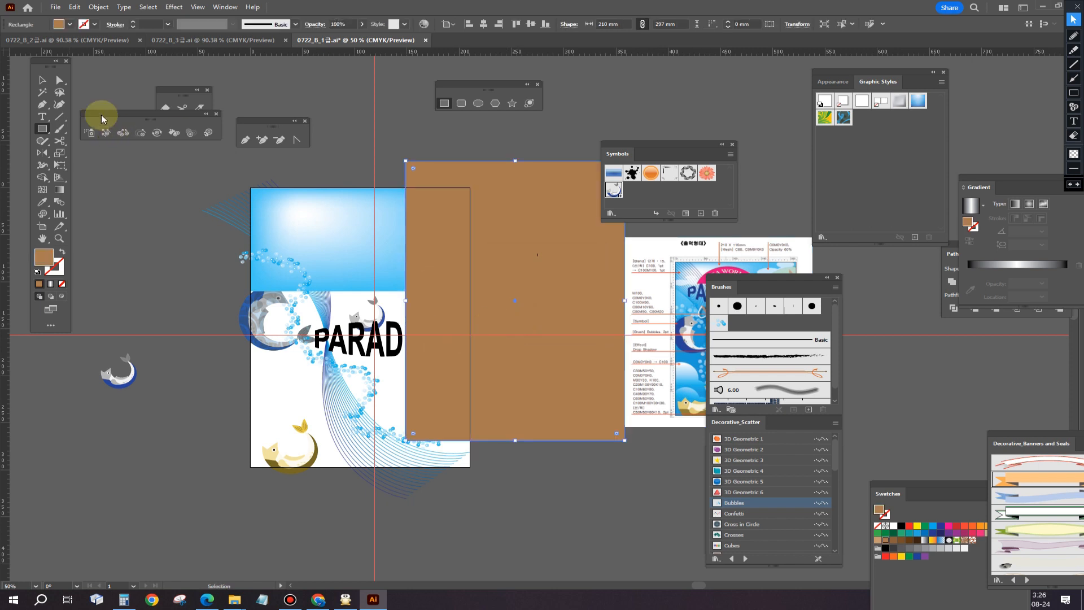
Move the new rectangle so it exactly covers the artboard and set its fill to none.
{"action": "left_click", "coordinate": [48, 82]}
{"action": "left_click_drag", "start_coordinate": [524, 292], "coordinate": [369, 323]}
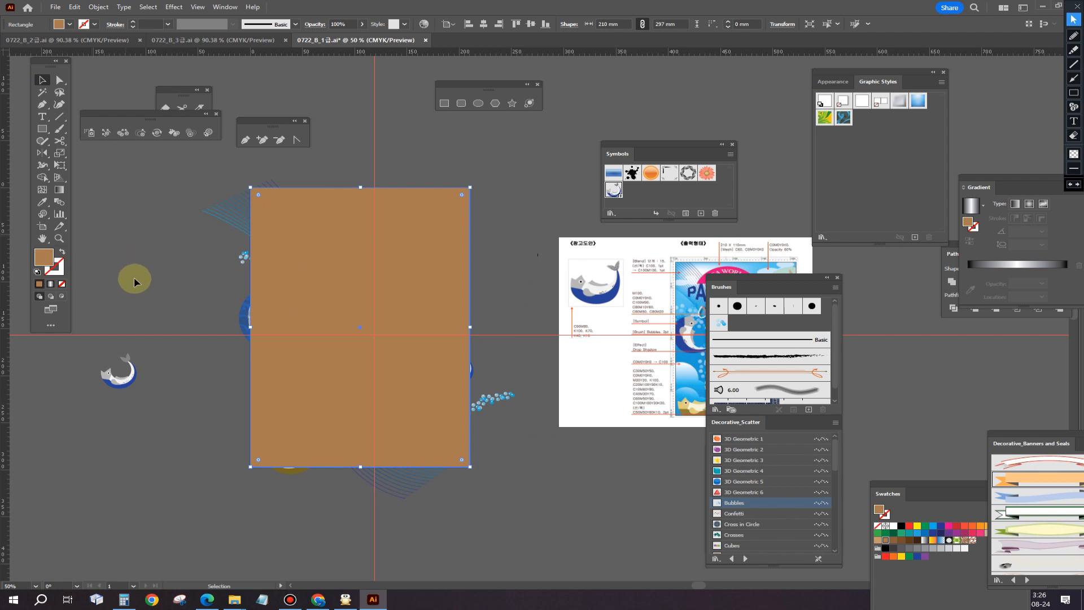
{"action": "left_click", "coordinate": [62, 283]}
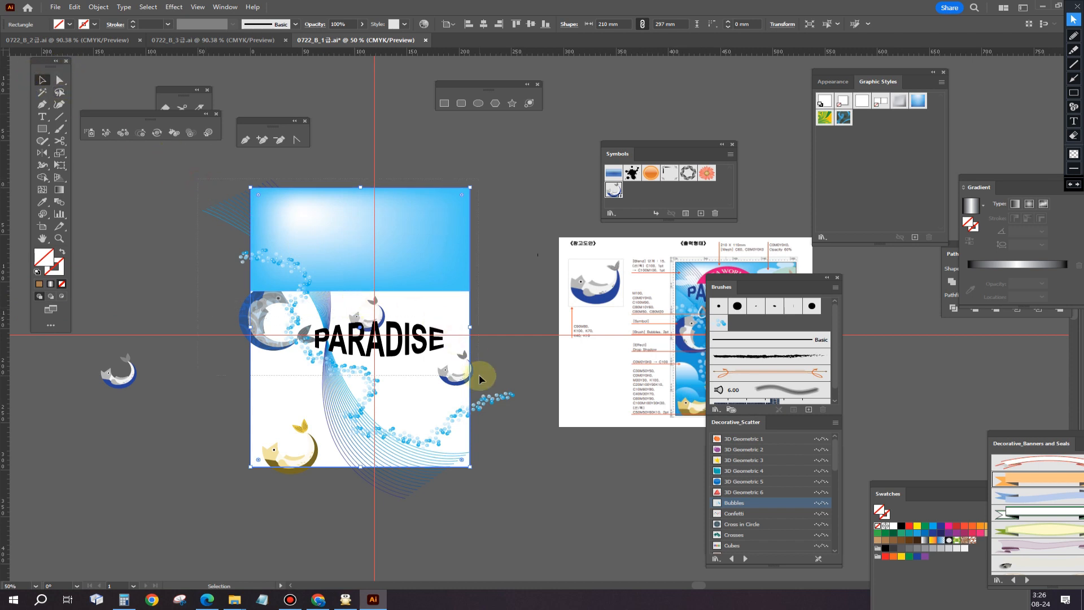
Select all the poster artwork together with the unfilled rectangle, make a clipping mask from it, and deselect.
{"action": "left_click_drag", "start_coordinate": [521, 509], "coordinate": [399, 374]}
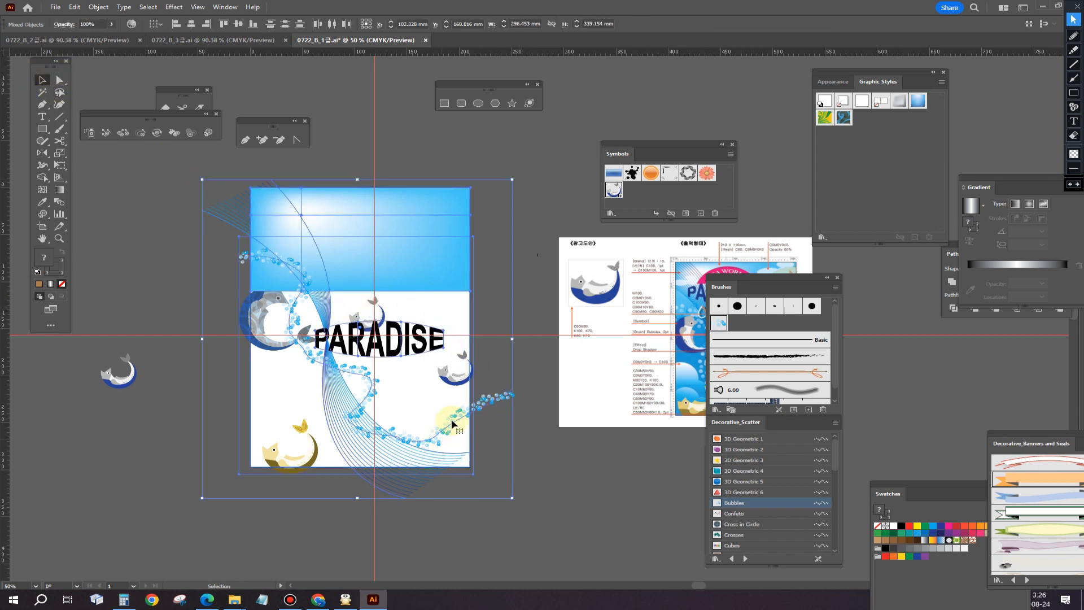
{"action": "right_click", "coordinate": [398, 374]}
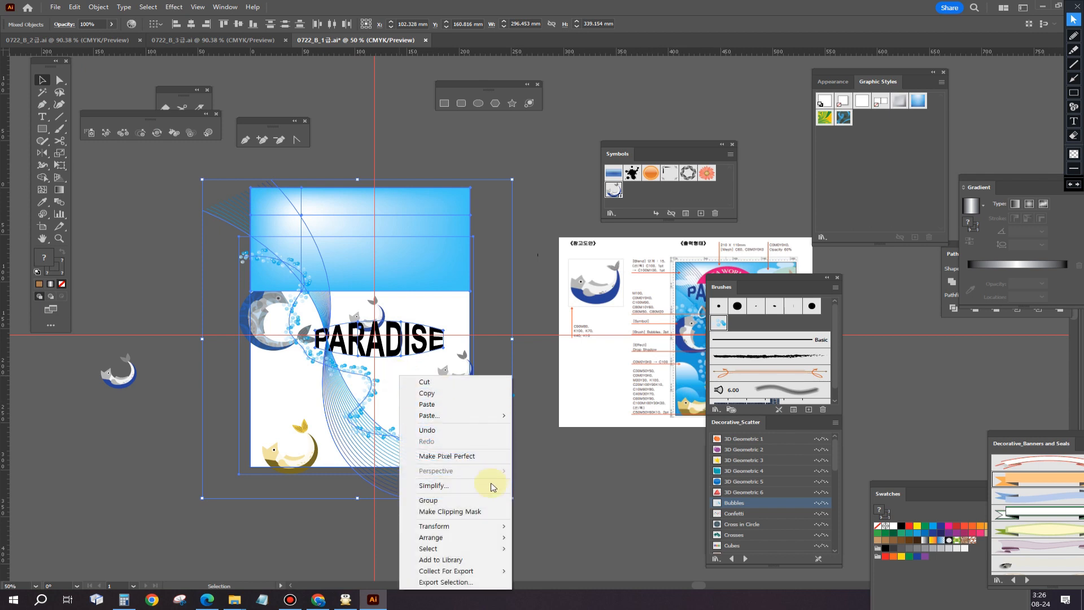
{"action": "left_click", "coordinate": [465, 513]}
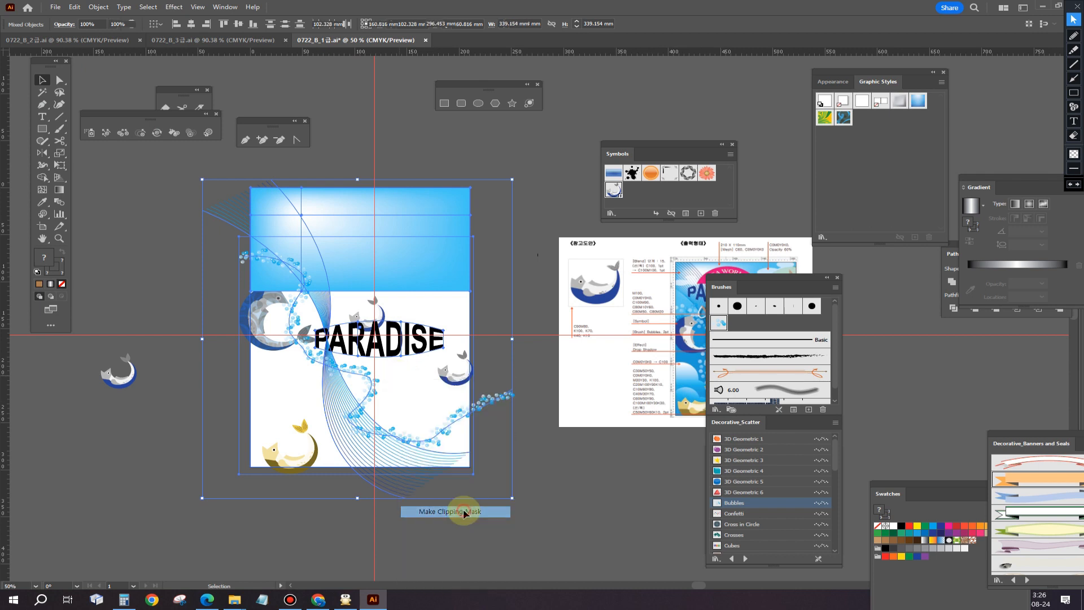
{"action": "left_click", "coordinate": [174, 342]}
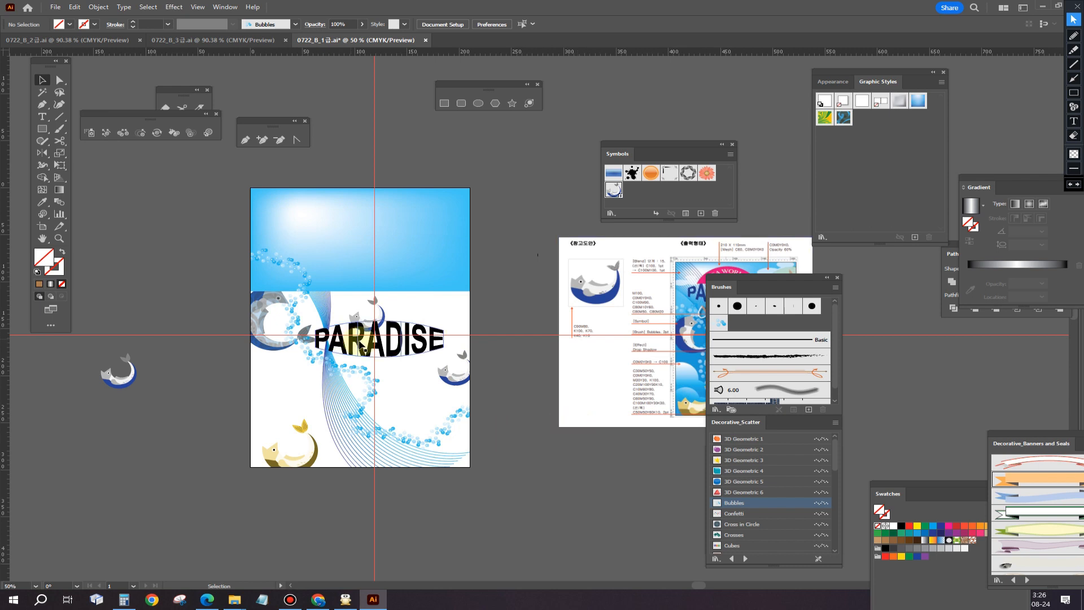
Isolate the clip group, move the PARADISE title up onto the lower part of the sky, and exit isolation mode.
{"action": "mouse_move", "coordinate": [389, 357]}
{"action": "left_mouse_down"}
{"action": "mouse_move", "coordinate": [389, 265]}
{"action": "mouse_move", "coordinate": [387, 354]}
{"action": "left_mouse_up"}
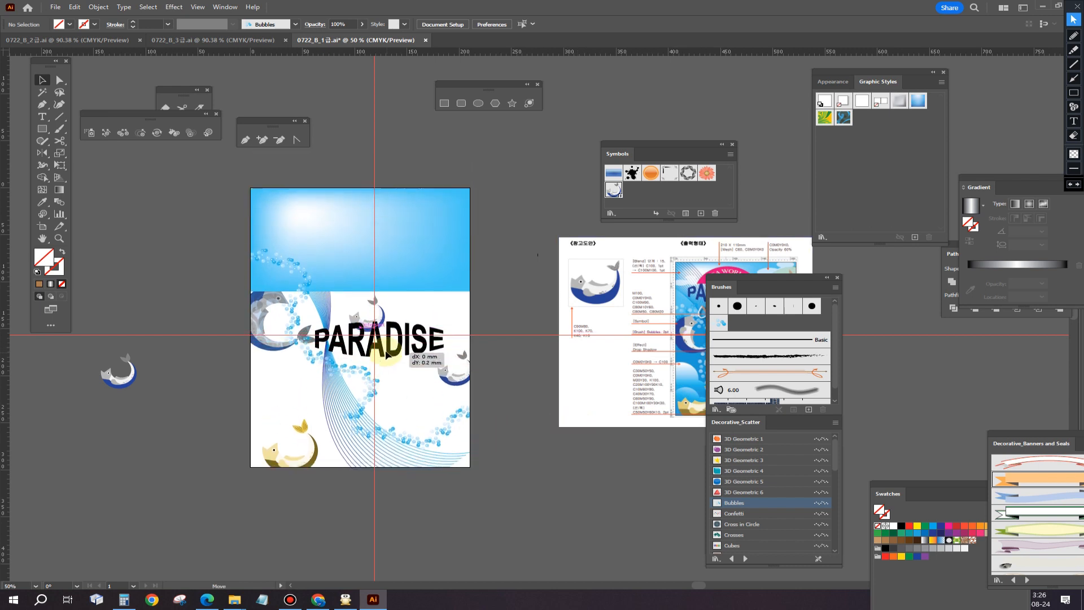
{"action": "double_click", "coordinate": [395, 357]}
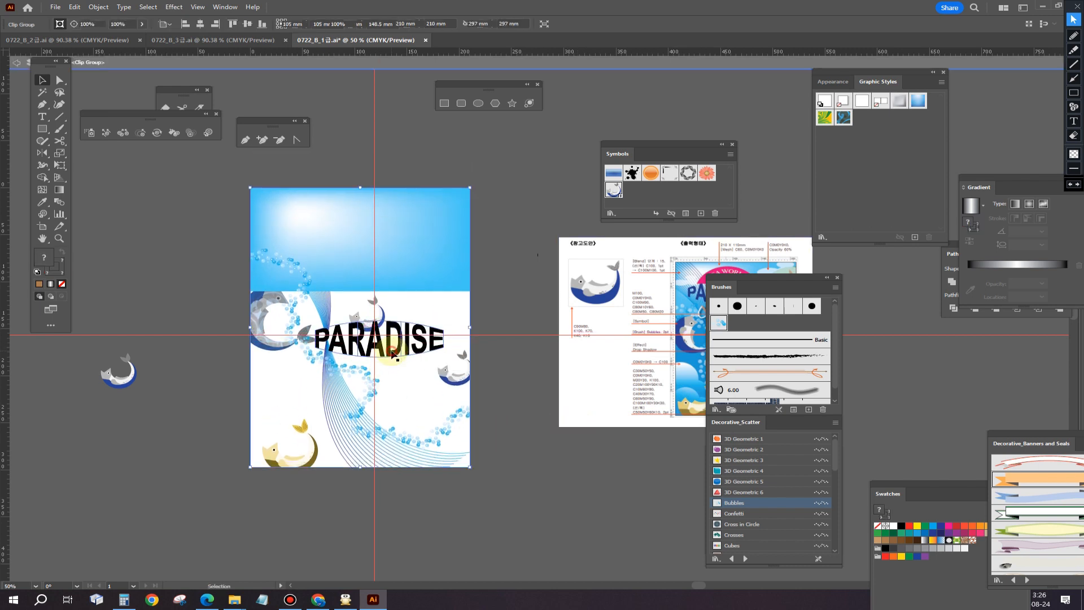
{"action": "left_click_drag", "start_coordinate": [397, 358], "coordinate": [377, 276]}
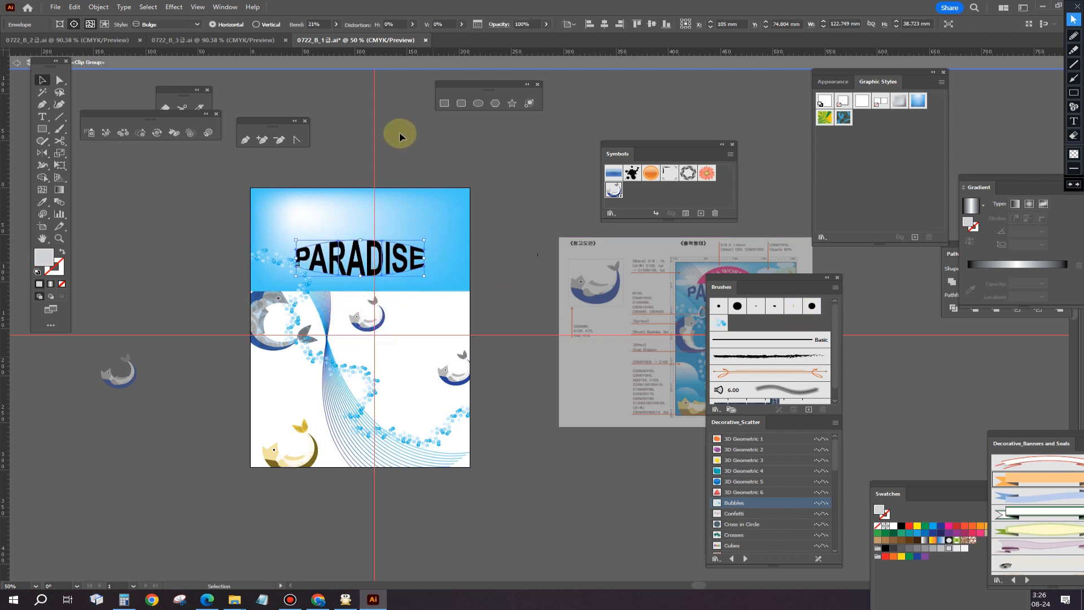
{"action": "left_click", "coordinate": [331, 63]}
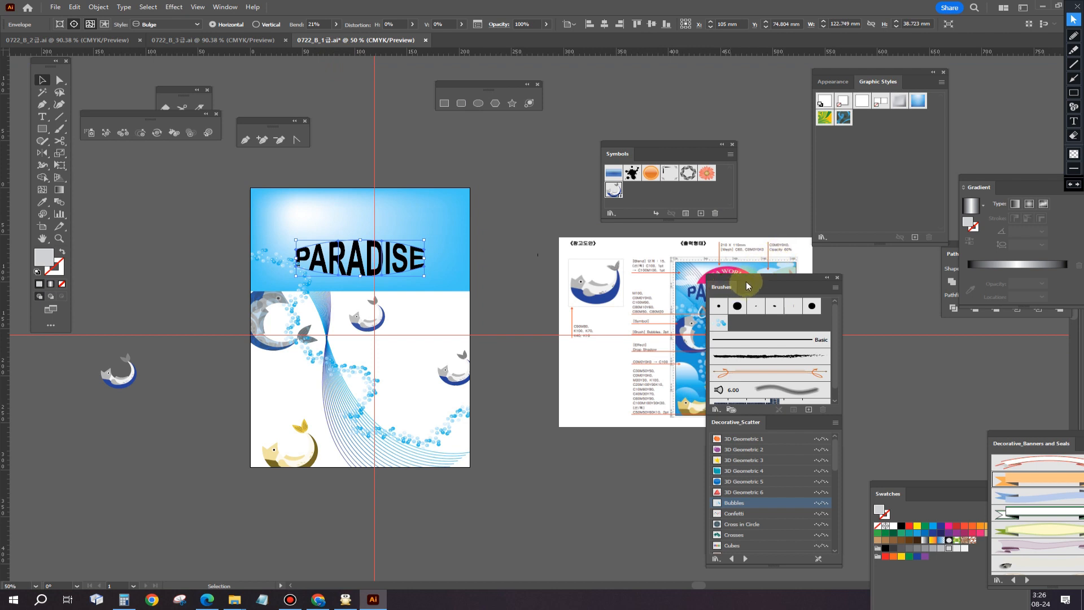
Rearrange the Brushes, Decorative_Scatter, Decorative_Banners and Seals, and Swatches panels to uncover more of the reference image.
{"action": "mouse_move", "coordinate": [747, 281]}
{"action": "left_mouse_down"}
{"action": "mouse_move", "coordinate": [815, 312]}
{"action": "mouse_move", "coordinate": [862, 361]}
{"action": "left_mouse_up"}
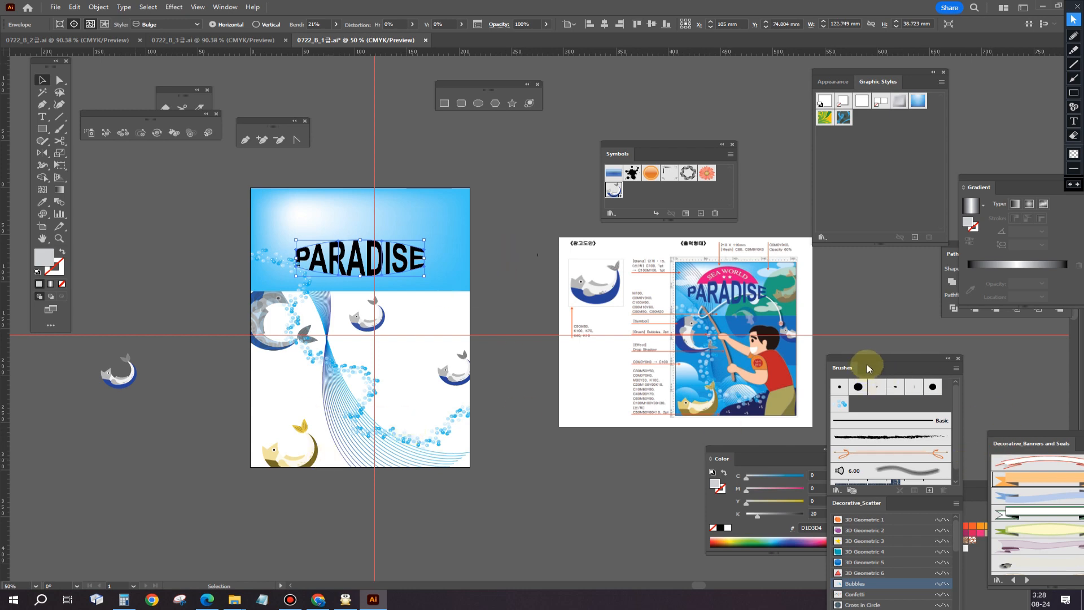
{"action": "left_click_drag", "start_coordinate": [868, 368], "coordinate": [830, 247]}
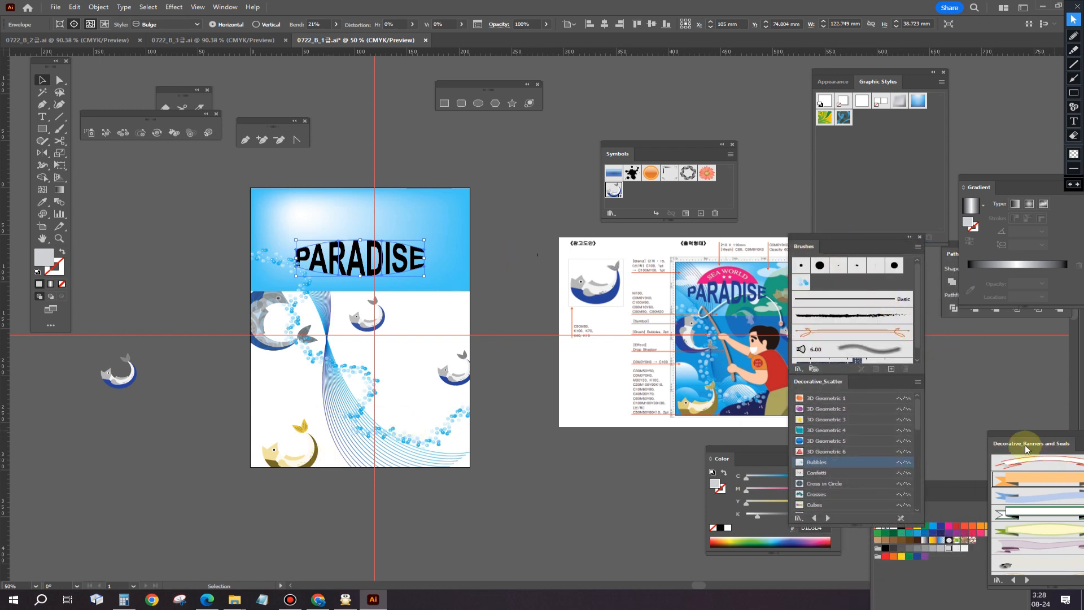
{"action": "left_click_drag", "start_coordinate": [1027, 449], "coordinate": [977, 342]}
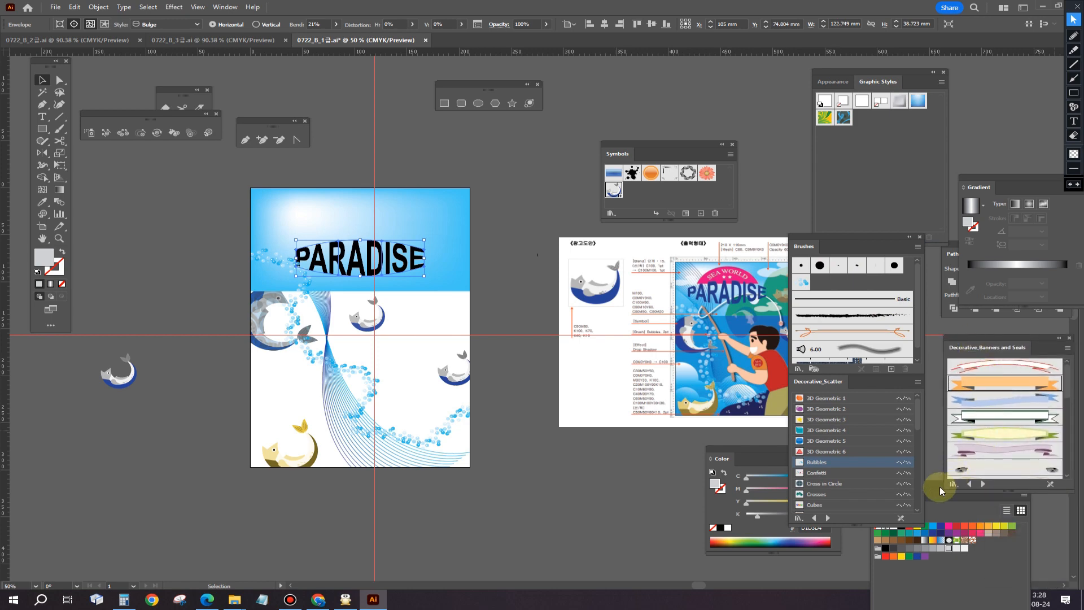
{"action": "left_click_drag", "start_coordinate": [940, 487], "coordinate": [898, 385]}
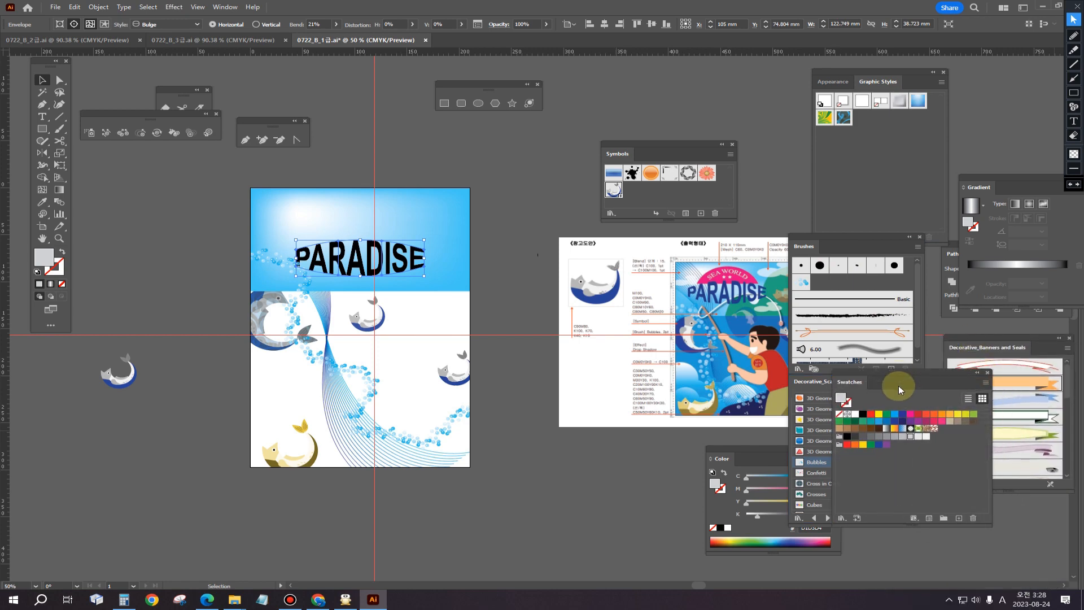